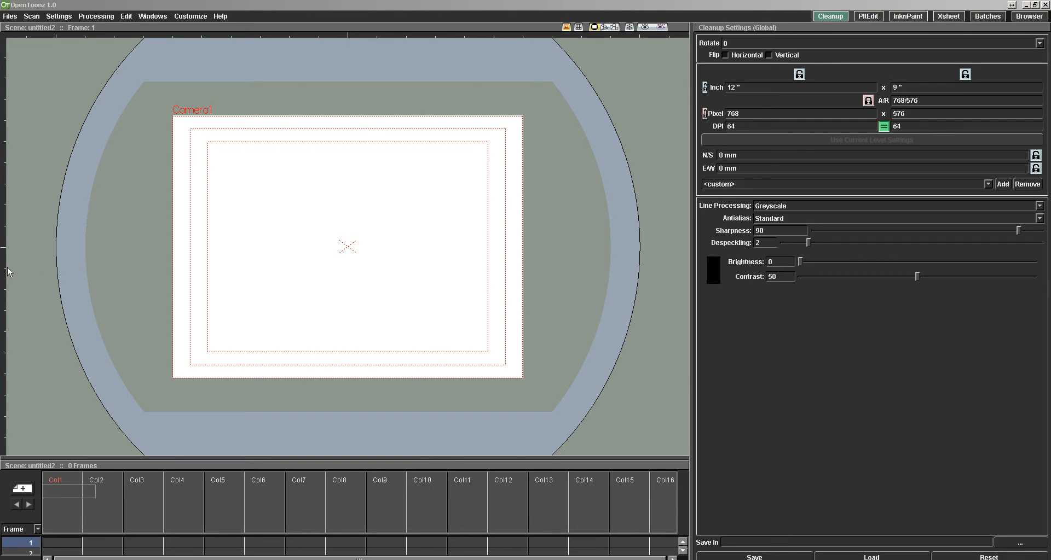
# Switch to the PltEdit room and narrow the Style Editor so the viewer gets more space.
pyautogui.click(383, 5)
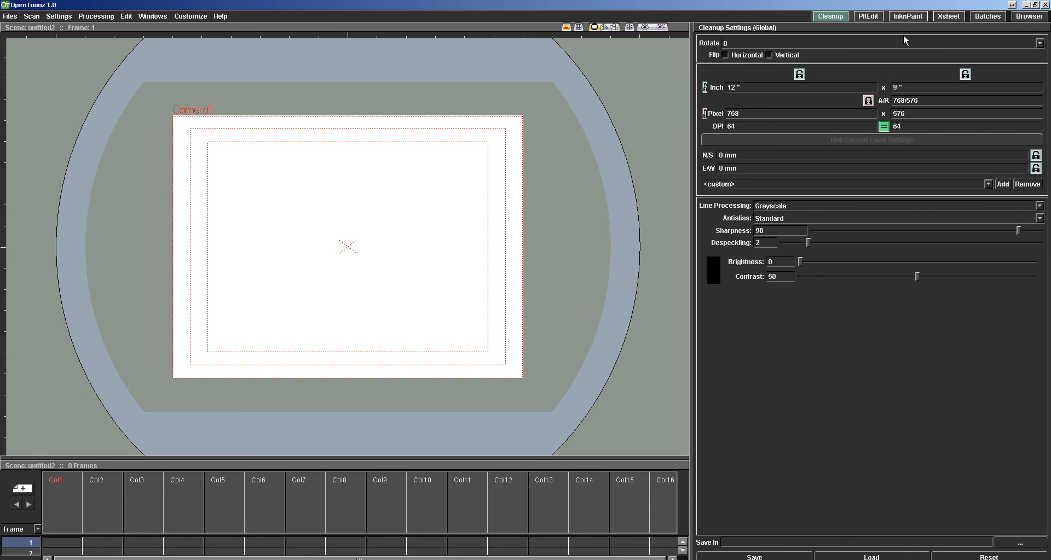
pyautogui.click(867, 16)
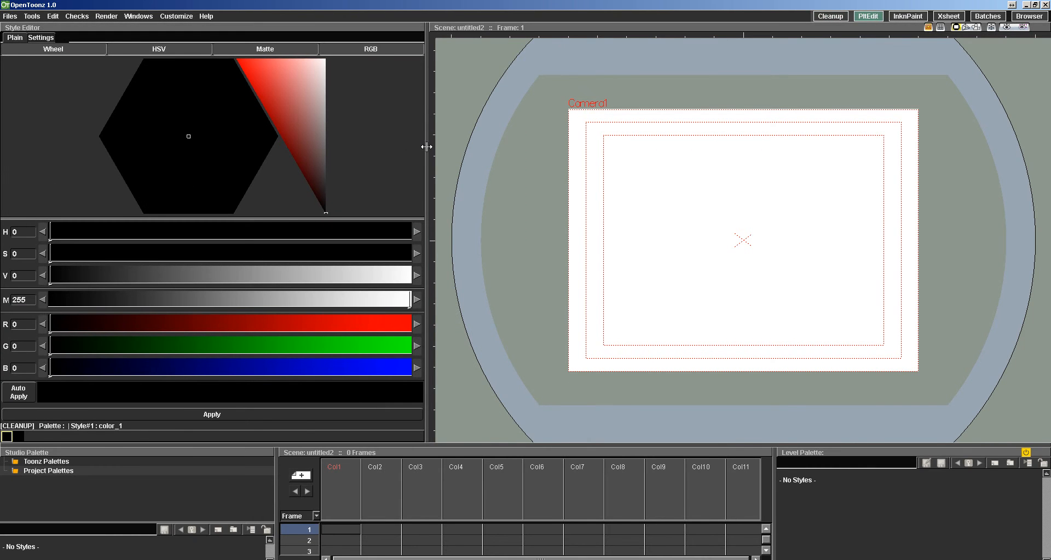
pyautogui.moveTo(427, 147); pyautogui.dragTo(261, 146)
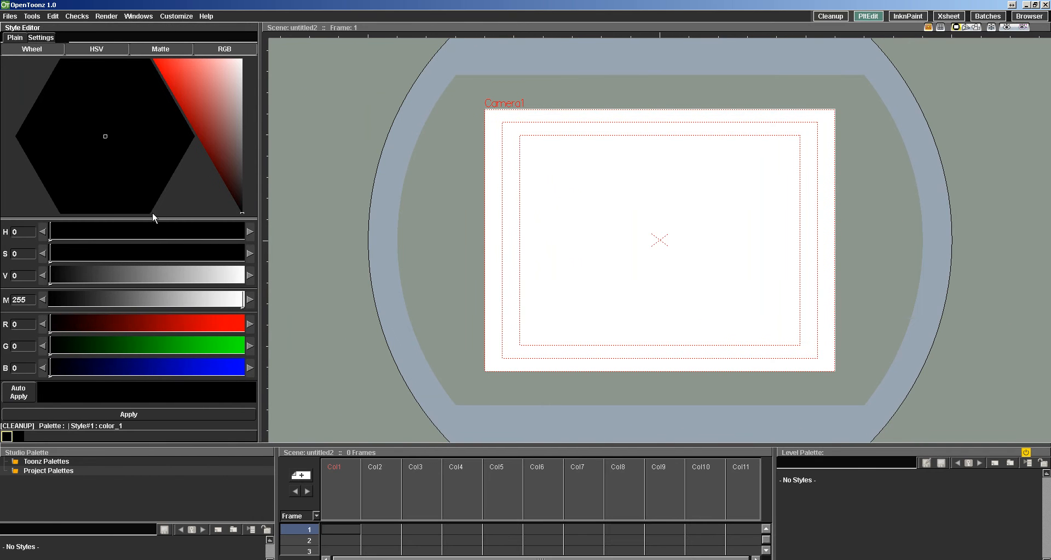
# Examine the InknPaint, Xsheet and Batches rooms, including the batch processing options, keeping Local as the processing mode.
pyautogui.click(907, 16)
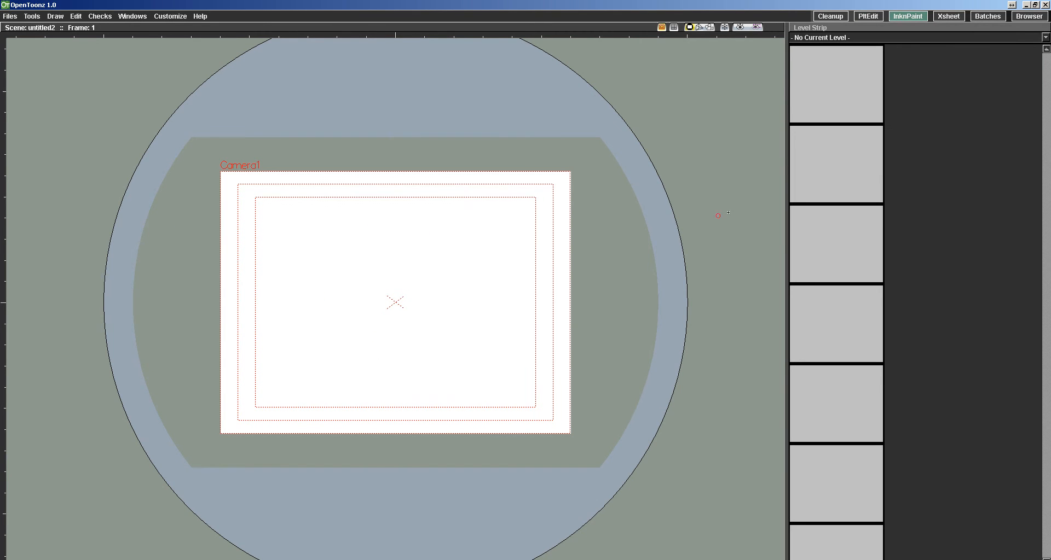
pyautogui.click(945, 19)
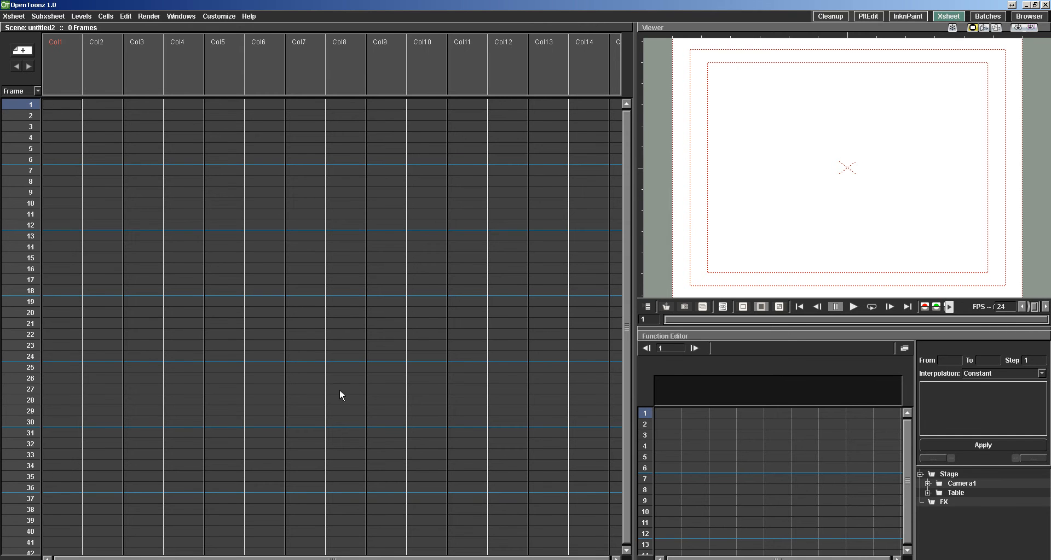
pyautogui.click(985, 17)
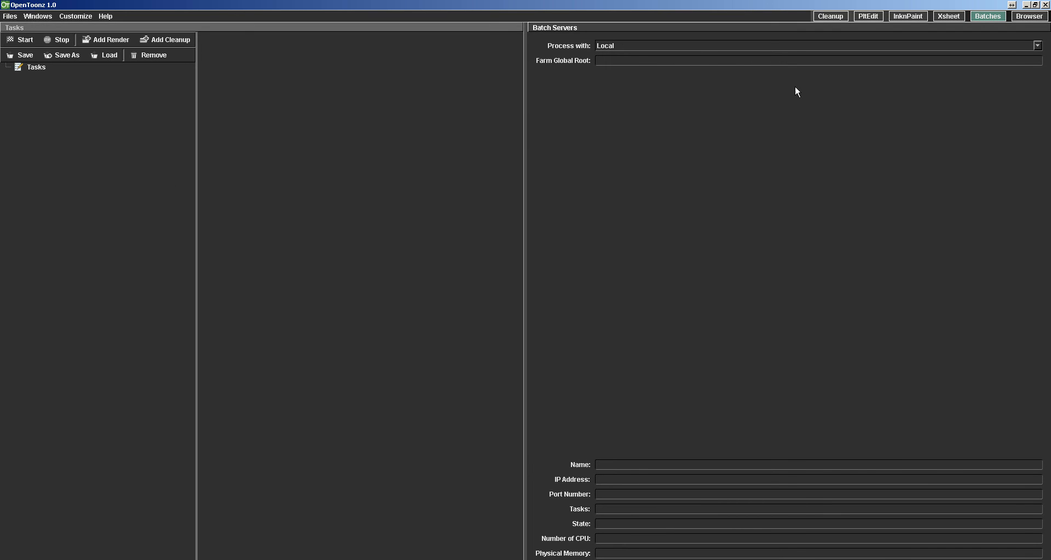
pyautogui.click(702, 46)
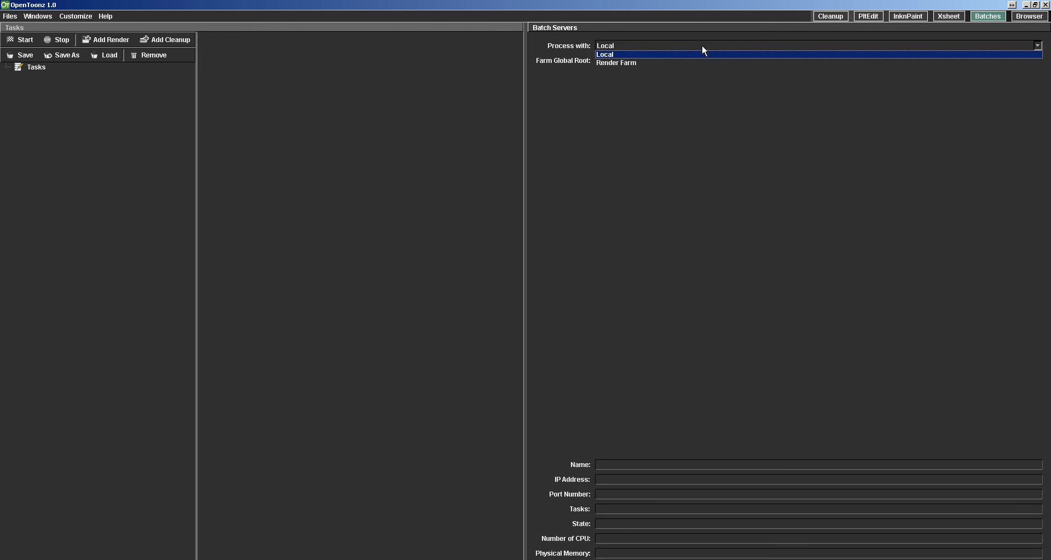
pyautogui.click(669, 54)
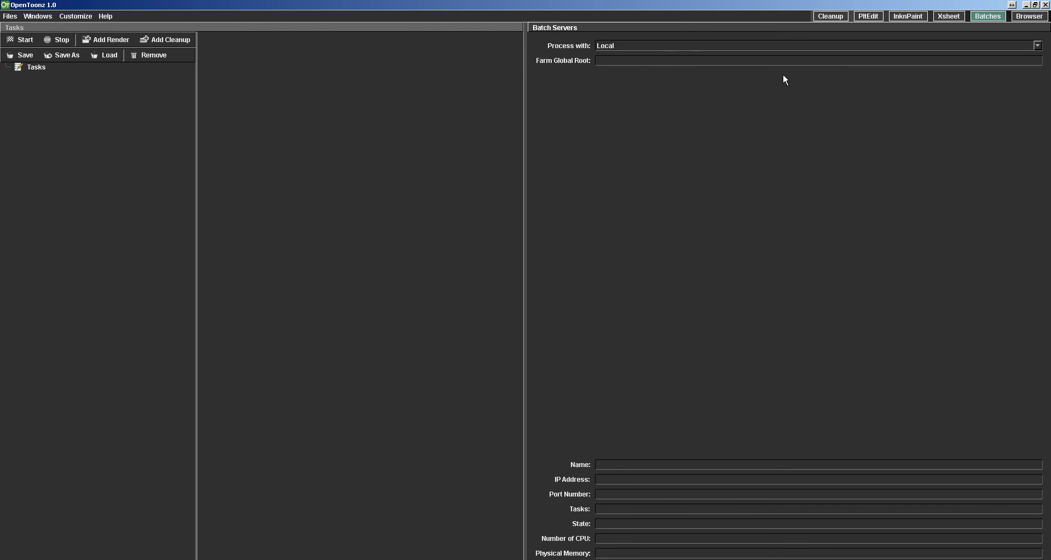
# Switch to the Browser room and expand the Project root folder.
pyautogui.click(1019, 17)
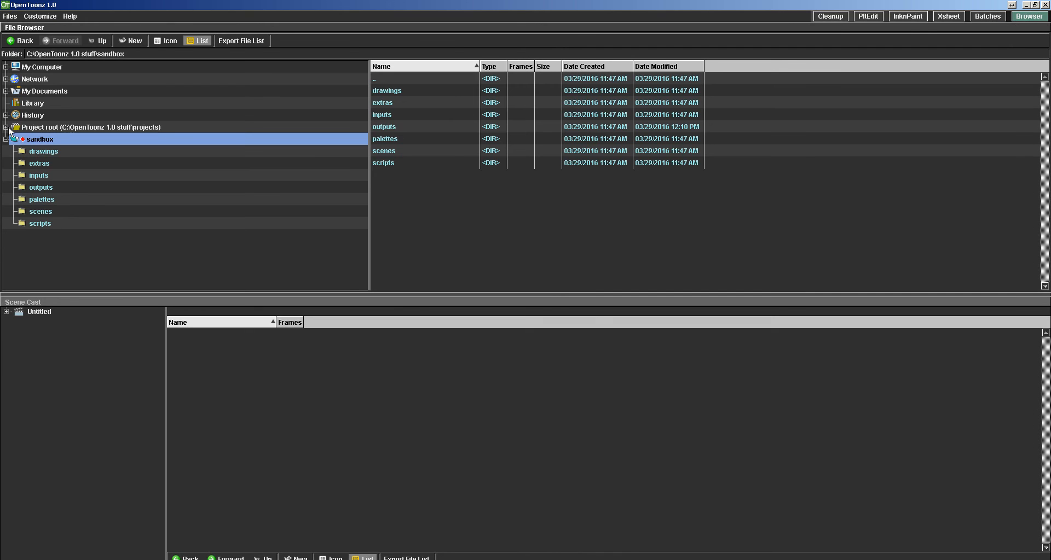
pyautogui.click(57, 128)
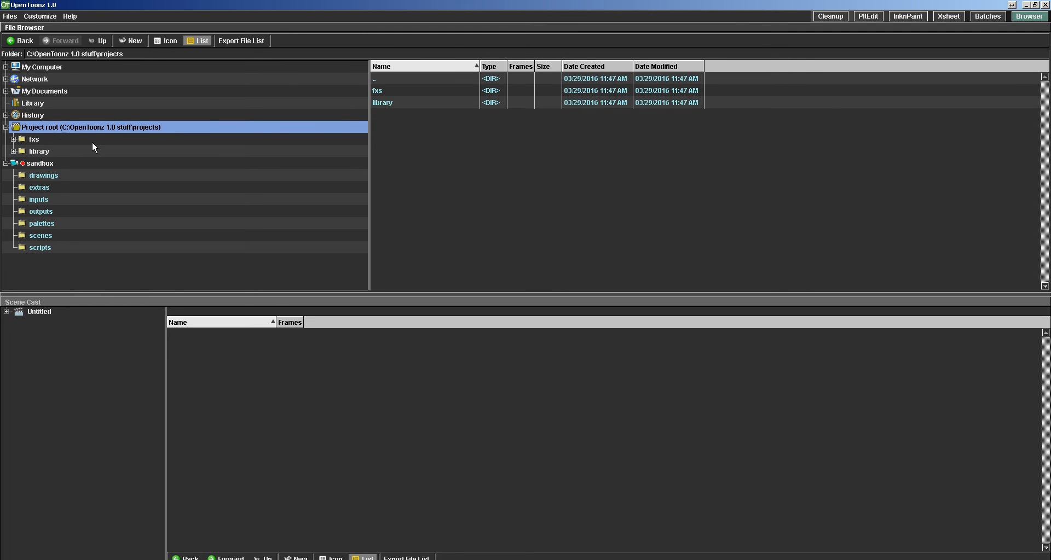
pyautogui.click(10, 16)
pyautogui.click(34, 29)
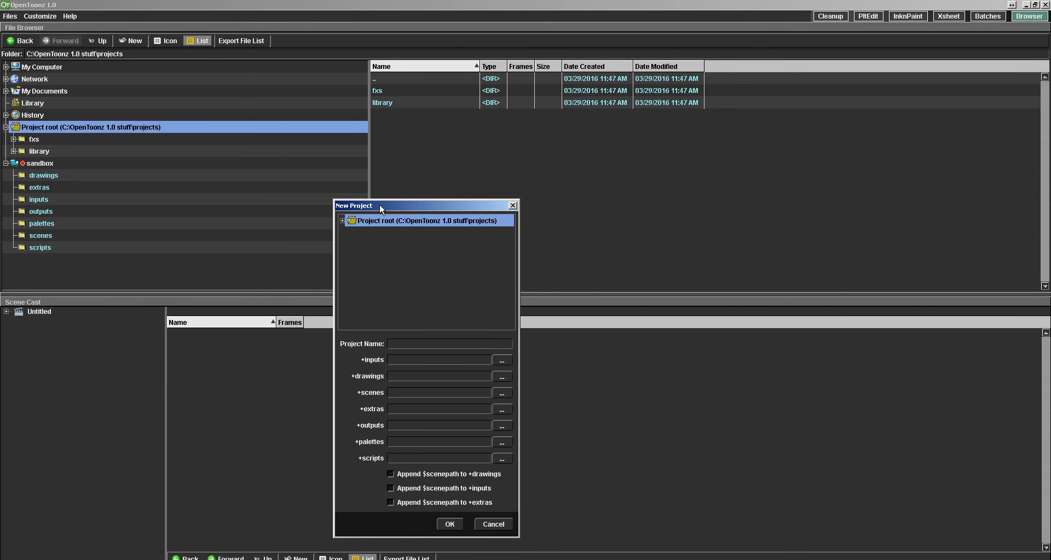
pyautogui.moveTo(380, 206); pyautogui.dragTo(403, 163)
pyautogui.click(364, 178)
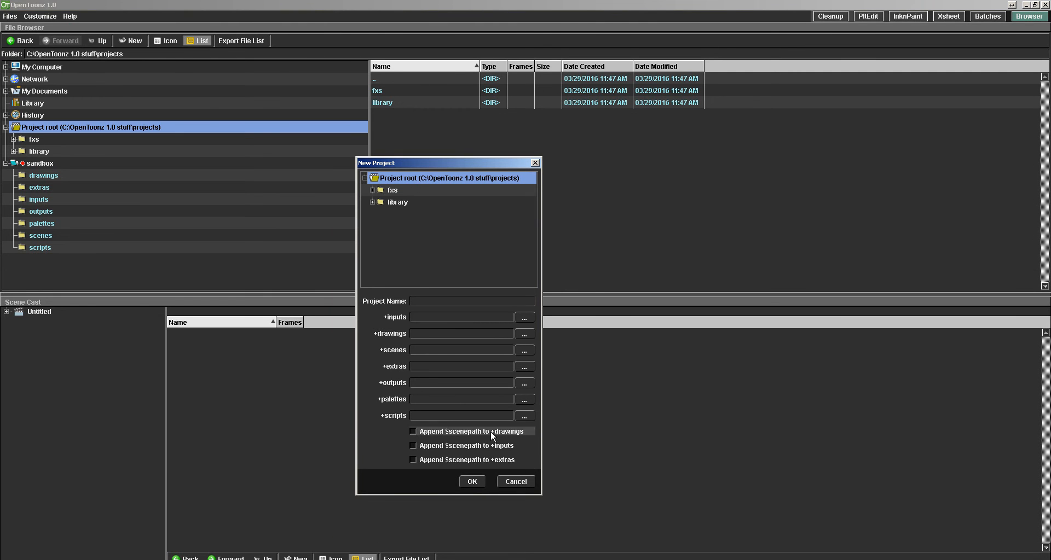
pyautogui.click(514, 482)
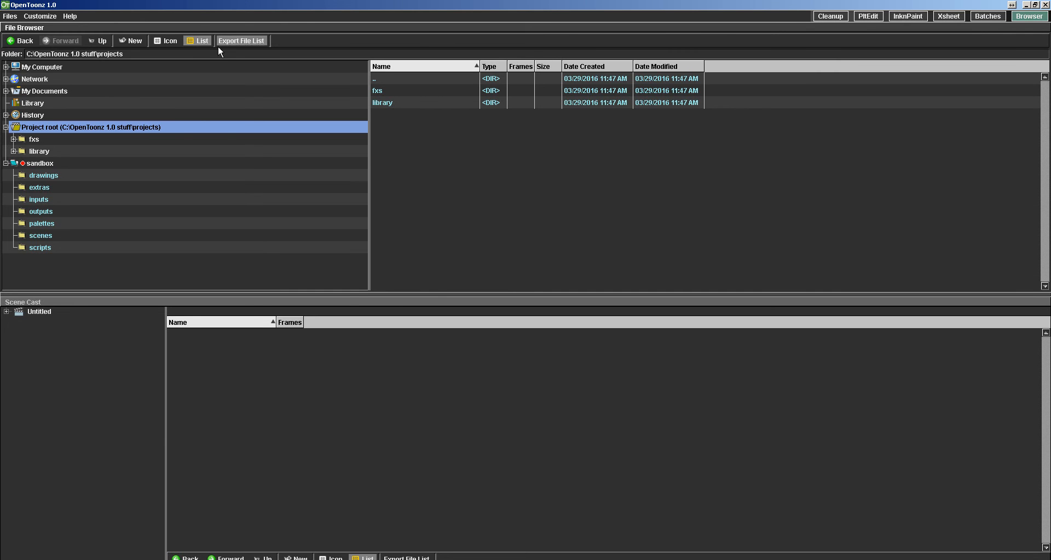
# Create a folder named Demo inside the Project root.
pyautogui.click(132, 45)
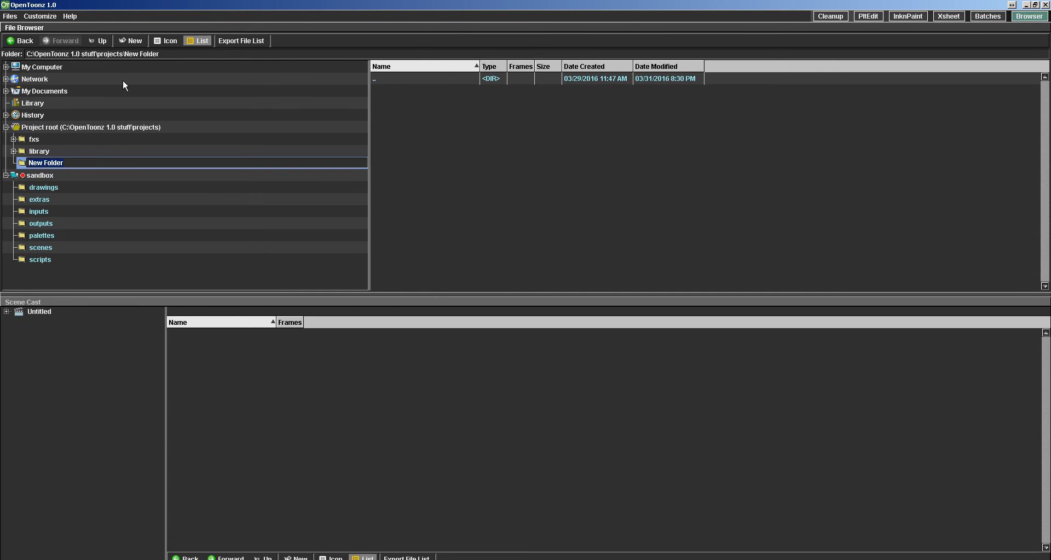
pyautogui.write('Demo')
pyautogui.press('Return')
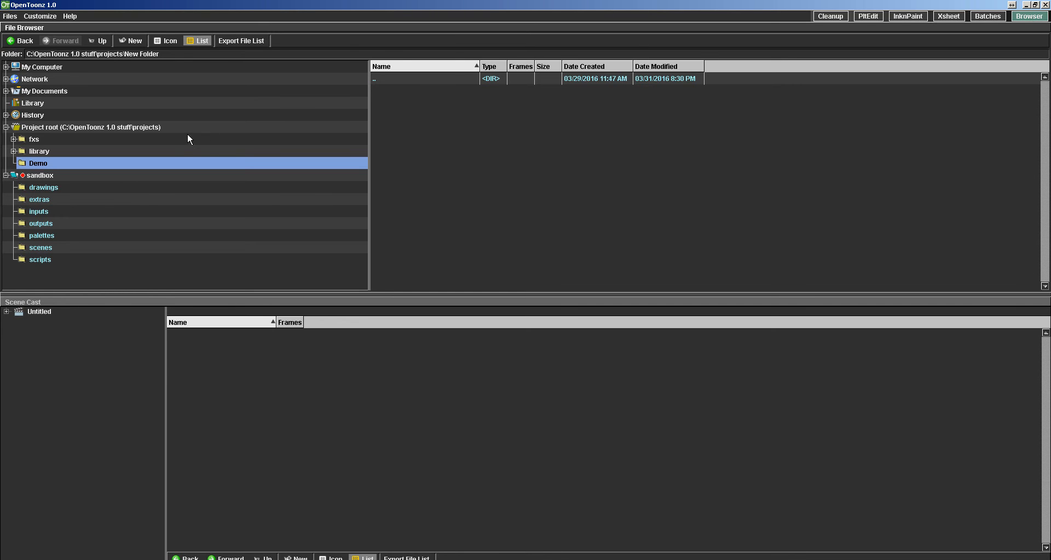
# Create a project named My First Demo in the Demo folder with the scene path appended to +drawings, and expand Demo in the file tree.
pyautogui.click(10, 16)
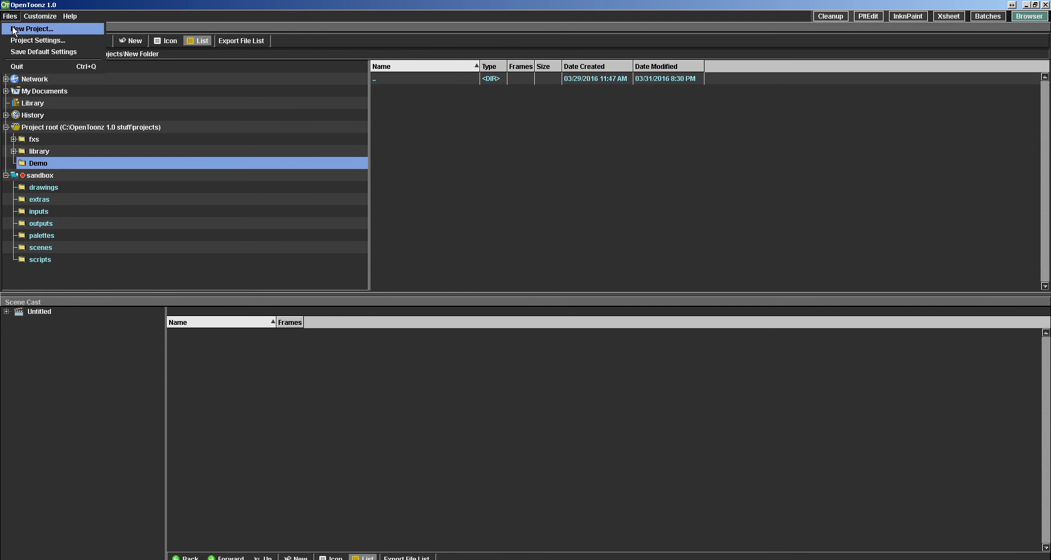
pyautogui.click(19, 26)
pyautogui.click(395, 191)
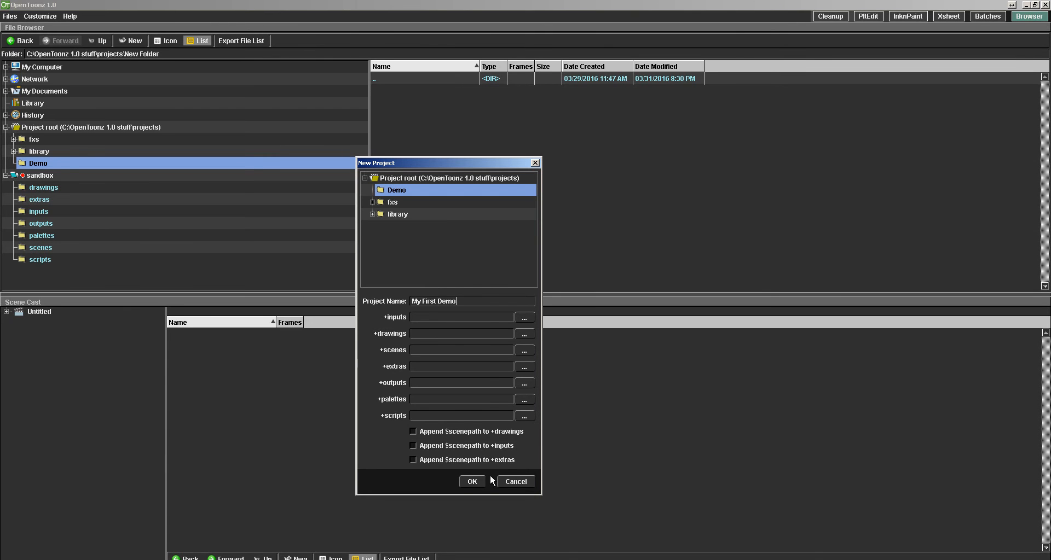
pyautogui.click(414, 432)
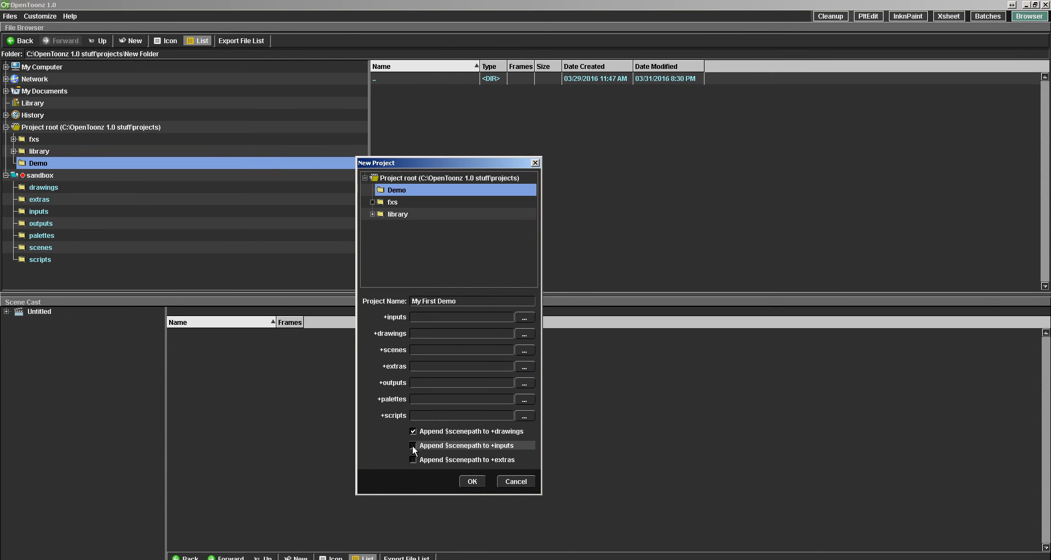
pyautogui.click(469, 481)
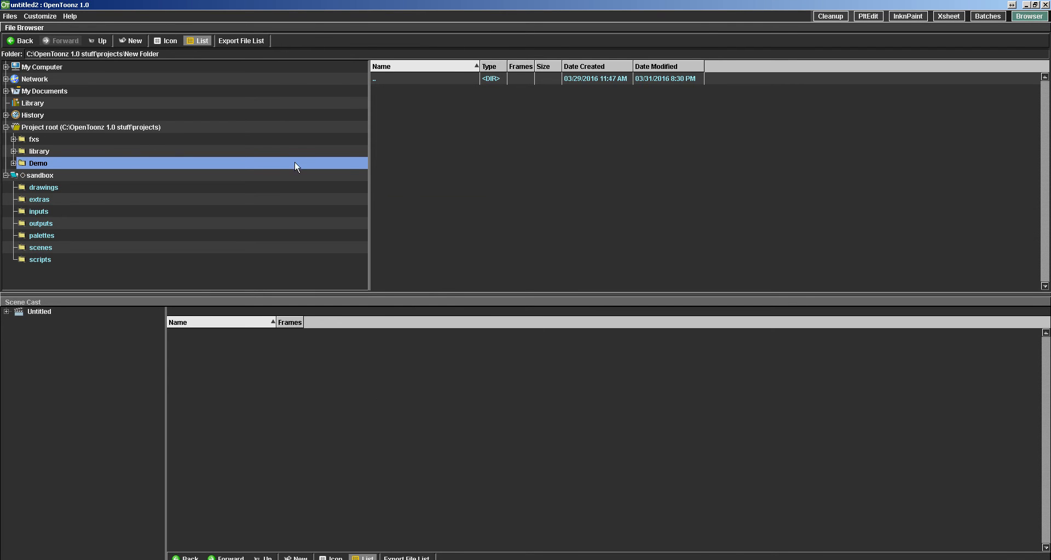
pyautogui.click(13, 164)
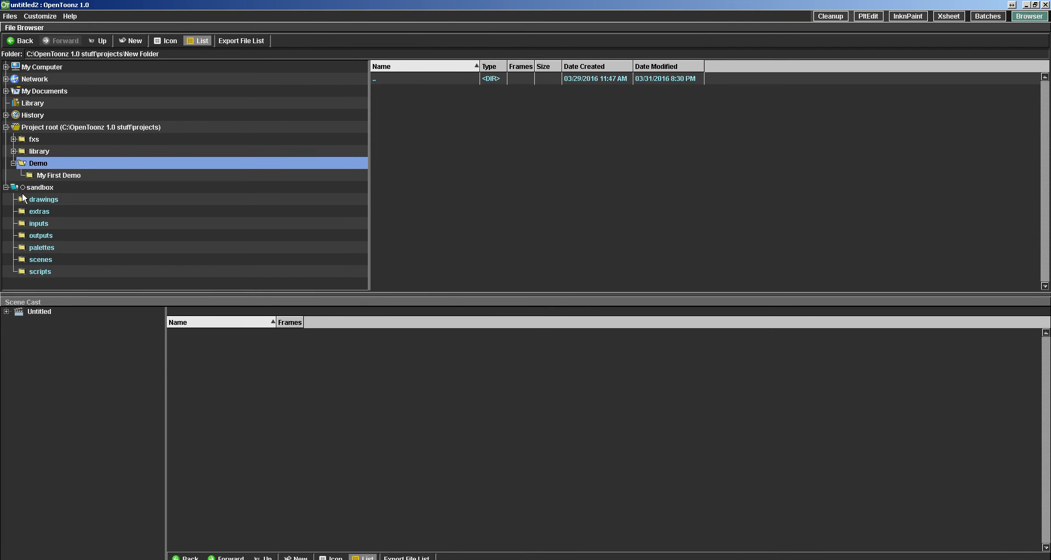
# Switch to the InknPaint room and save the scene as Scene 1 in the My First Demo folder.
pyautogui.click(907, 17)
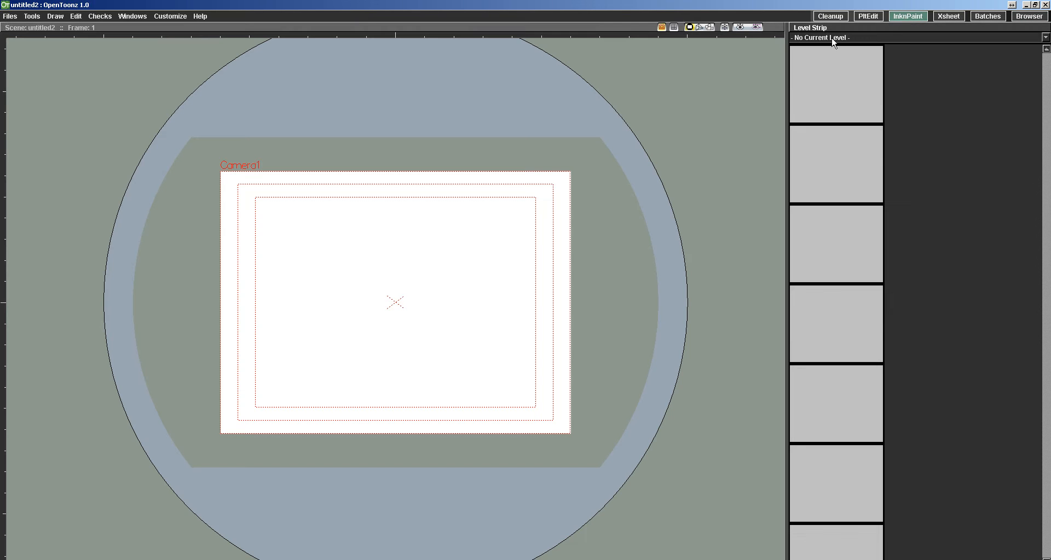
pyautogui.click(11, 16)
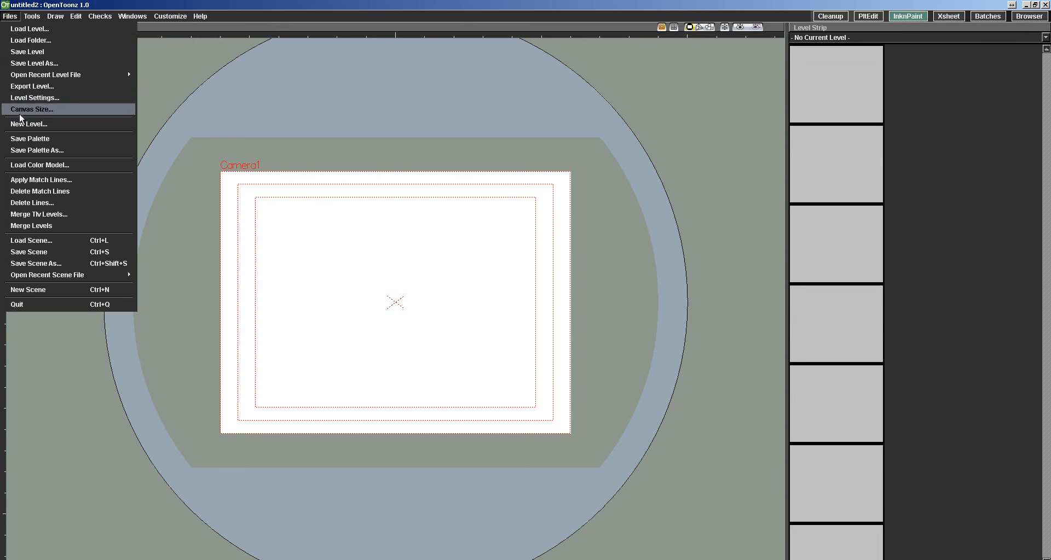
pyautogui.click(34, 263)
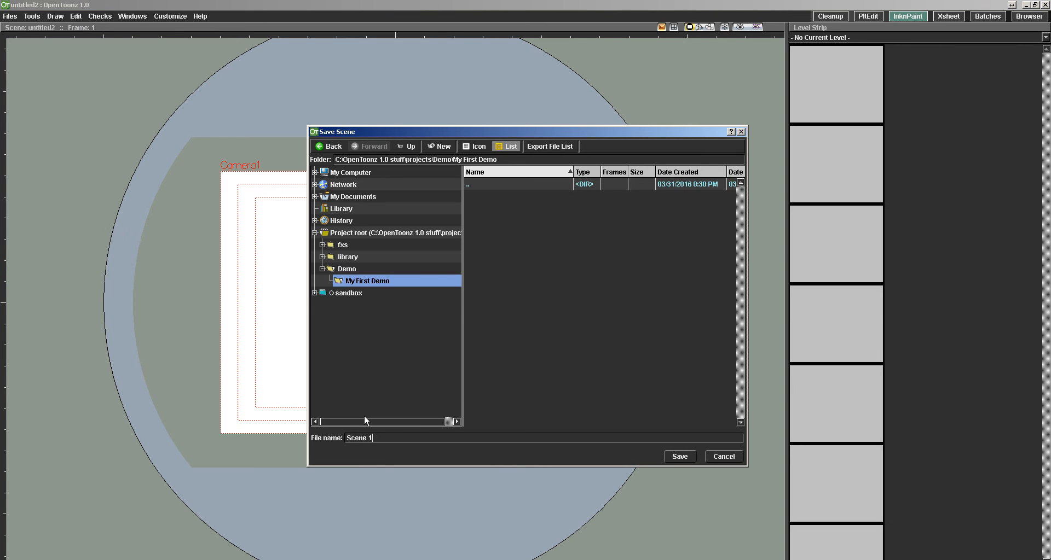
pyautogui.click(679, 456)
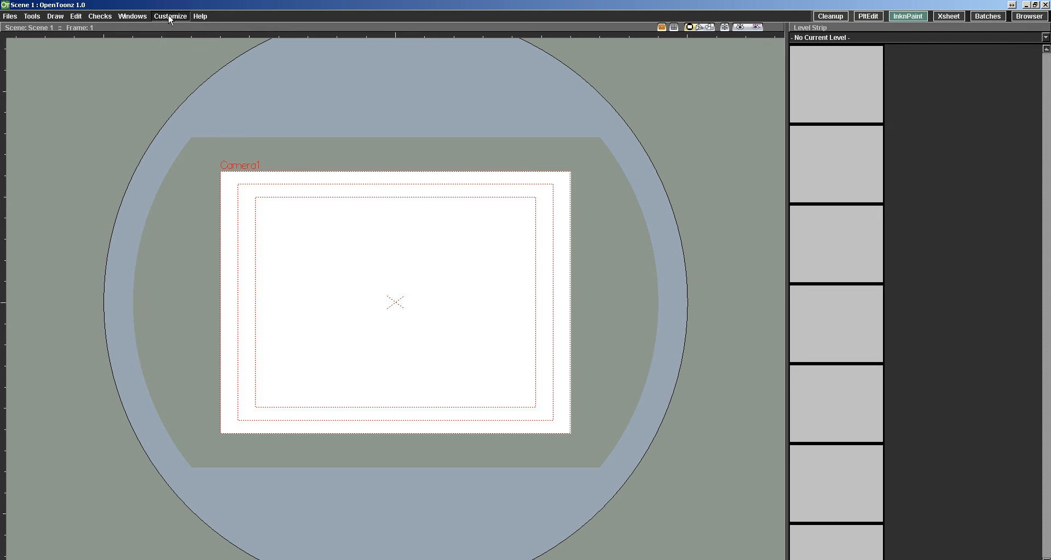
# Add the Level Palette, dock it above the Level Strip and increase its height.
pyautogui.click(126, 17)
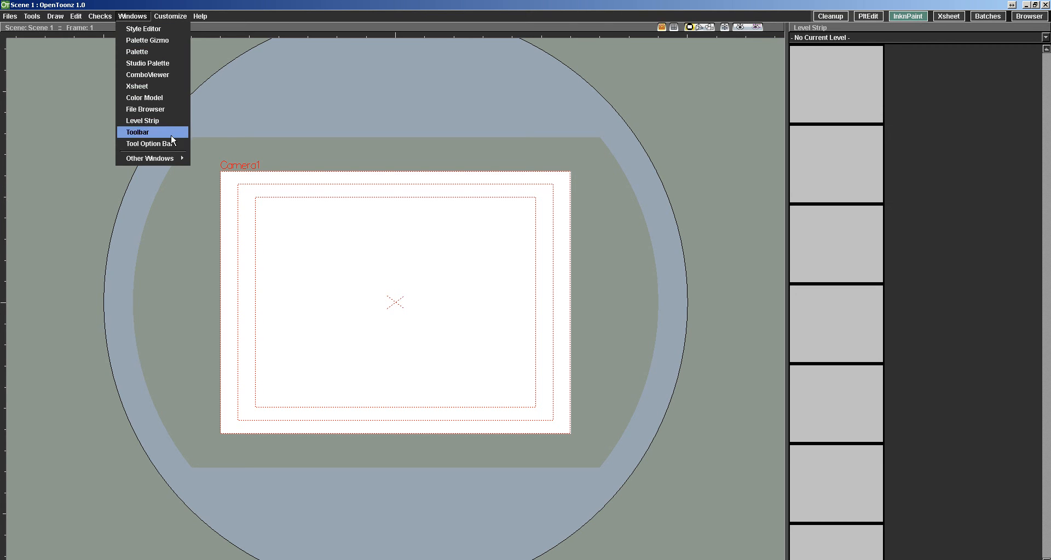
pyautogui.click(148, 51)
pyautogui.moveTo(468, 294); pyautogui.dragTo(839, 33)
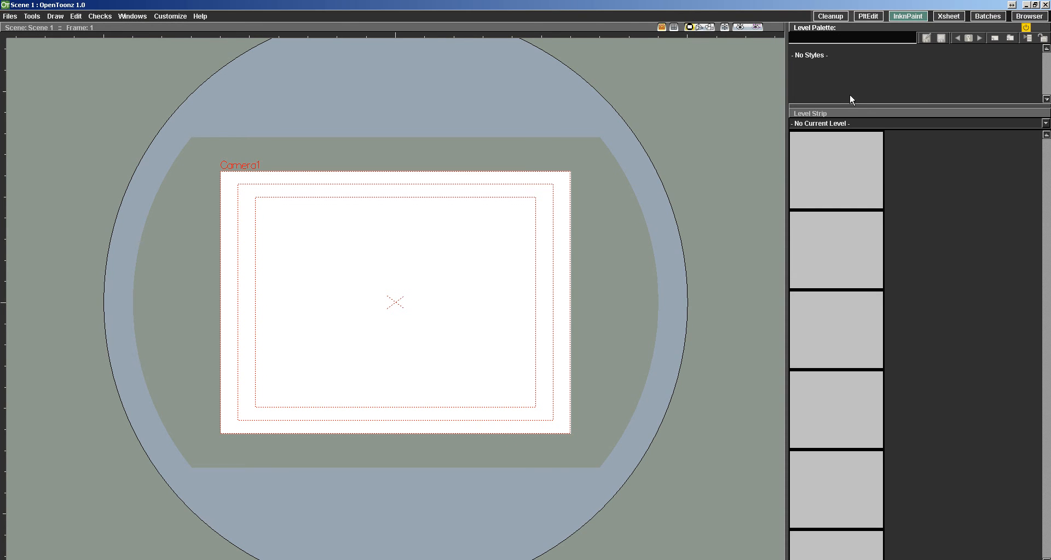
pyautogui.moveTo(849, 105); pyautogui.dragTo(867, 238)
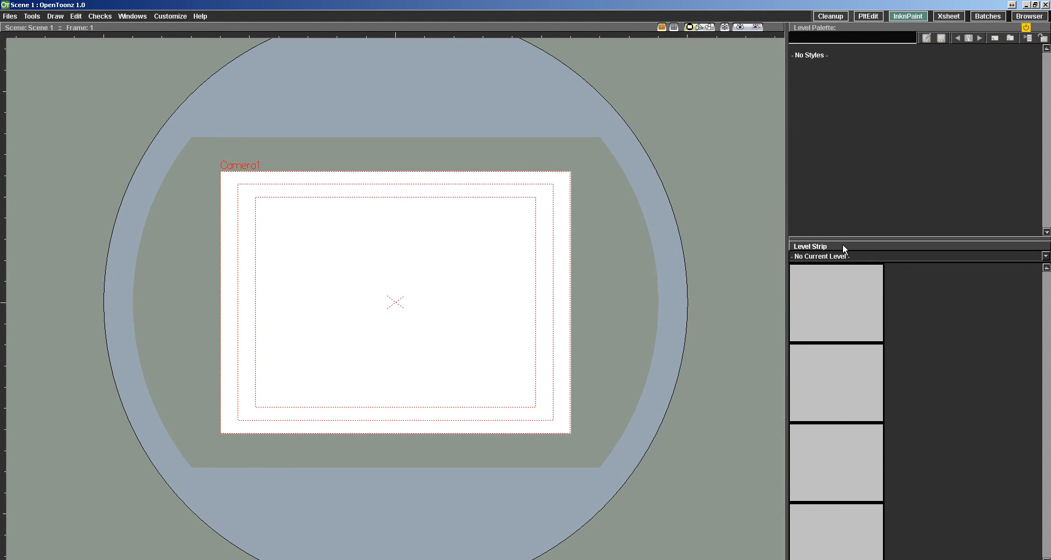
# Undock the Level Strip and remove it from the InknPaint room.
pyautogui.moveTo(842, 246); pyautogui.dragTo(1050, 214)
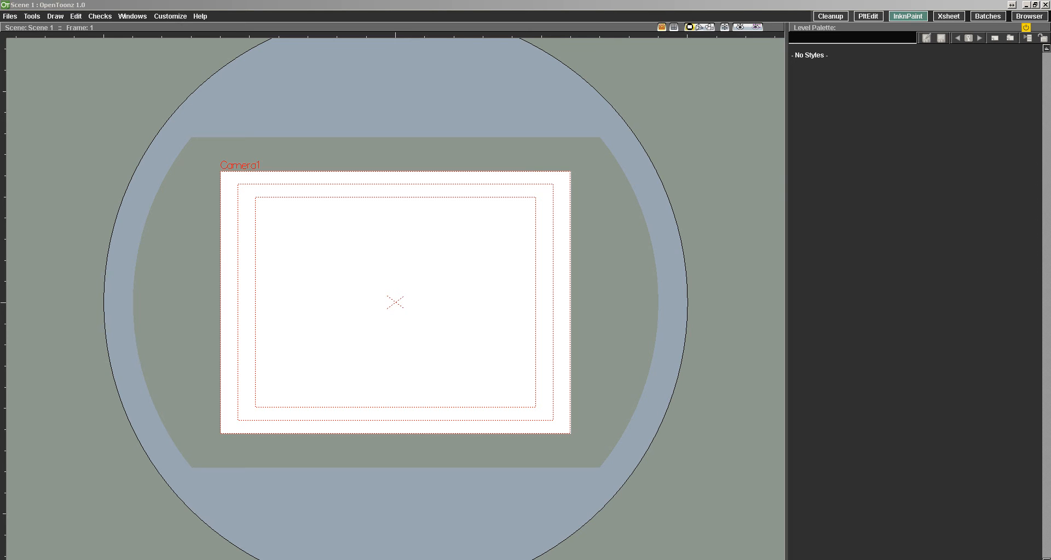
pyautogui.click(717, 185)
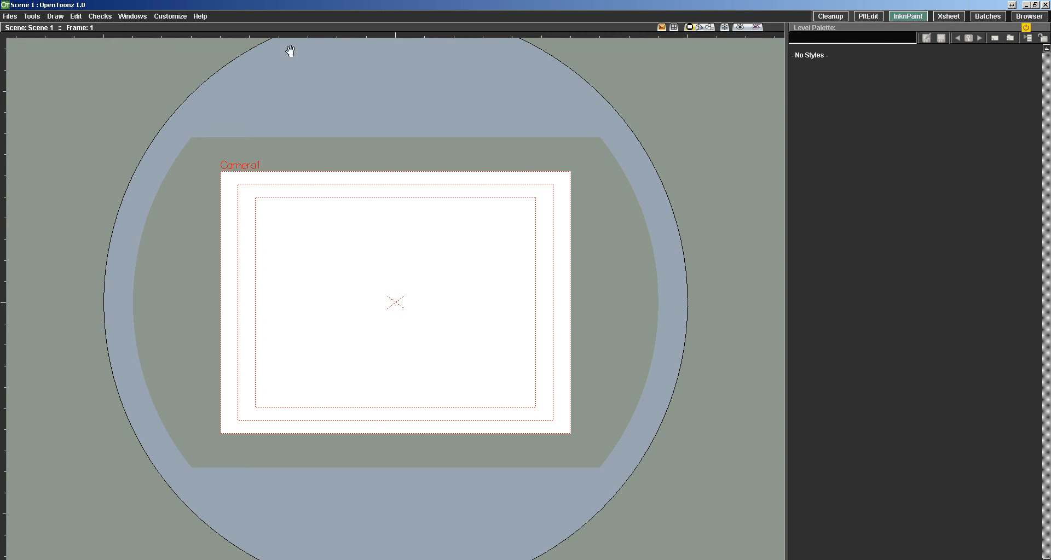
pyautogui.click(167, 16)
pyautogui.moveTo(133, 16)
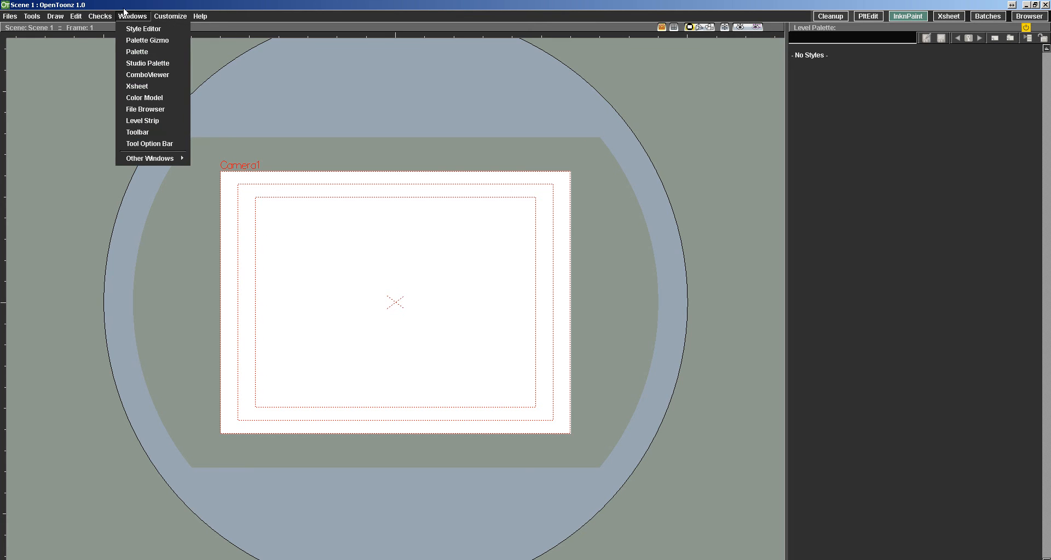
pyautogui.click(137, 65)
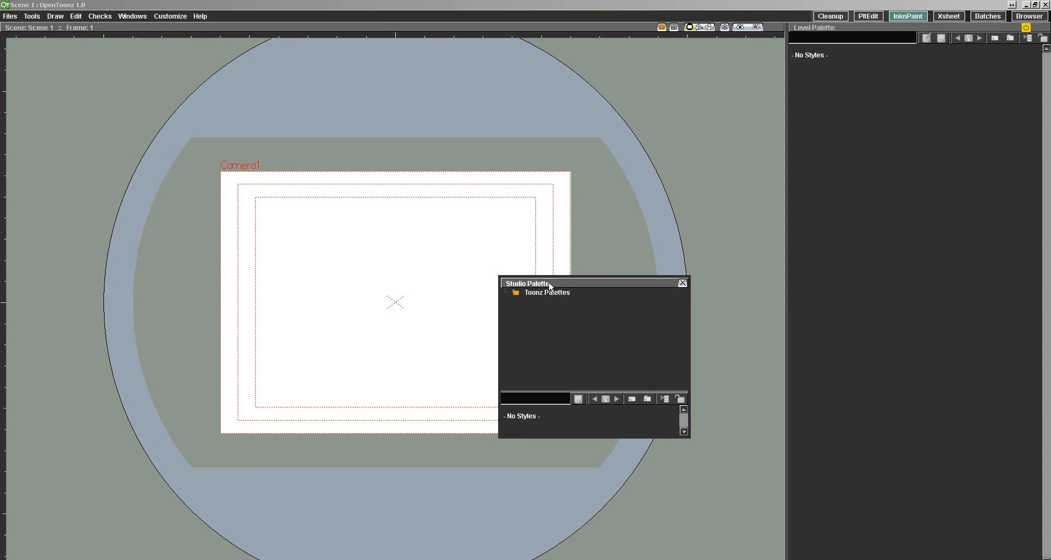
pyautogui.click(682, 284)
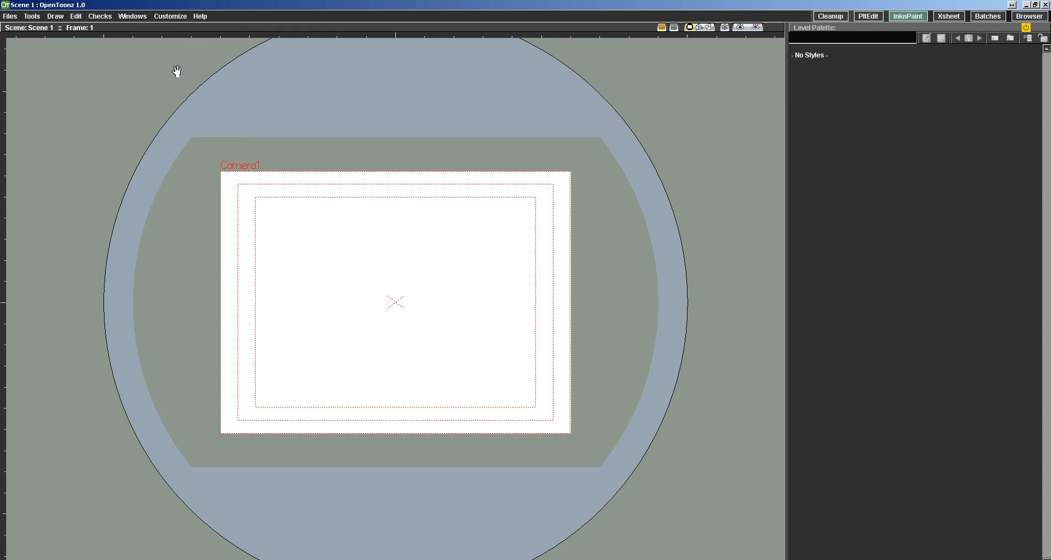
pyautogui.click(133, 16)
pyautogui.moveTo(142, 157)
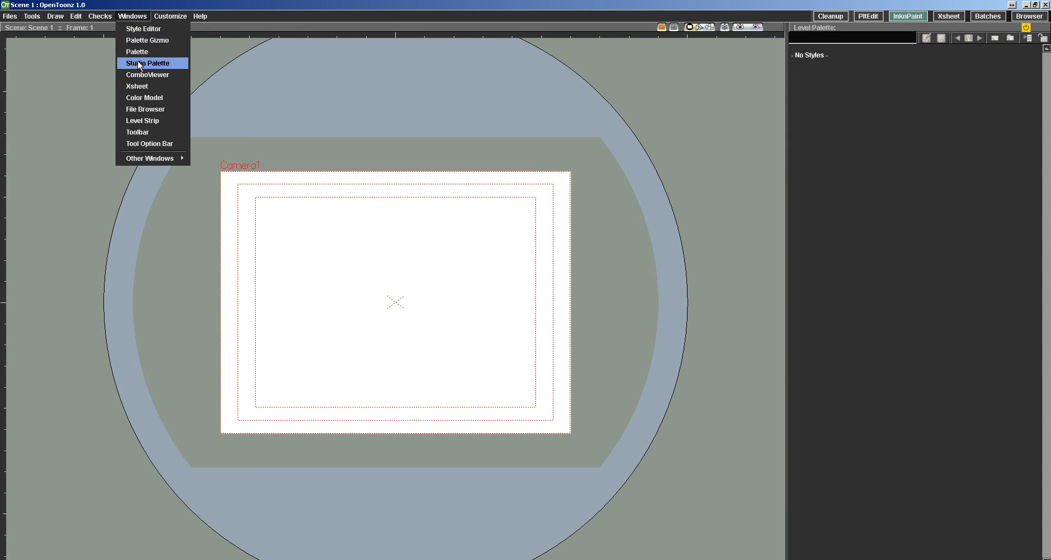
pyautogui.click(139, 64)
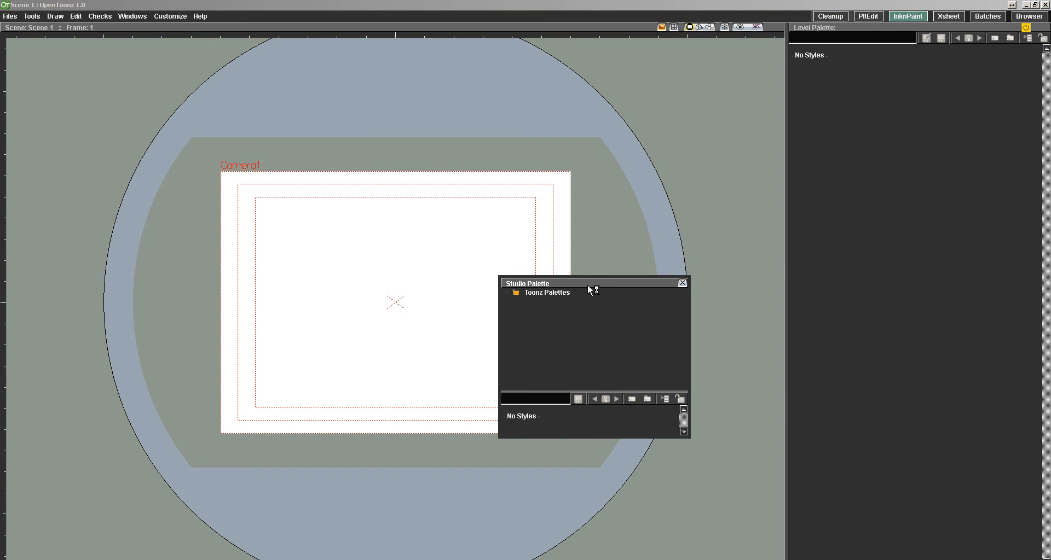
pyautogui.moveTo(588, 285); pyautogui.dragTo(761, 234)
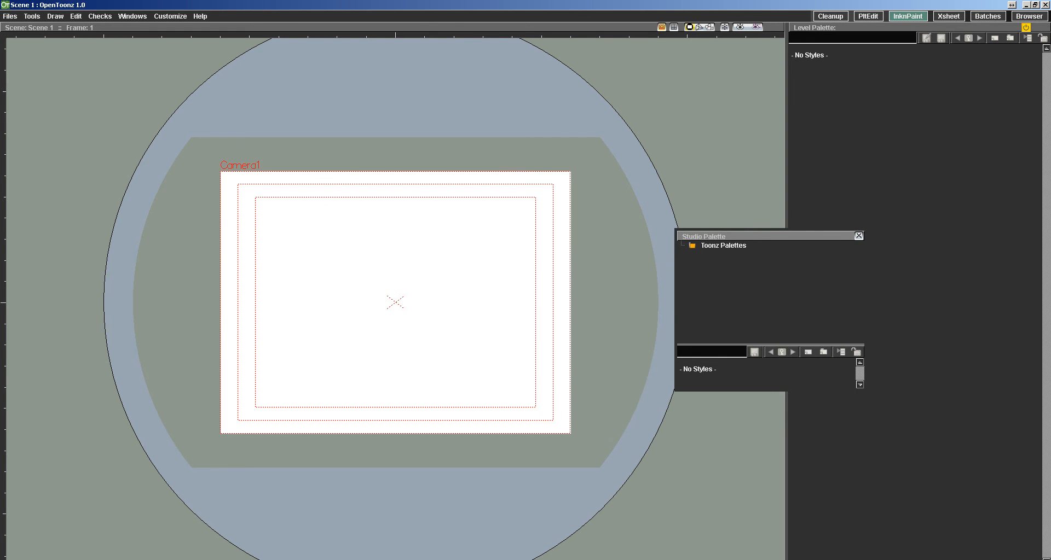
pyautogui.click(858, 235)
# Add the Style Editor, dock it below the Level Palette and enlarge it to fill most of that column.
pyautogui.click(169, 16)
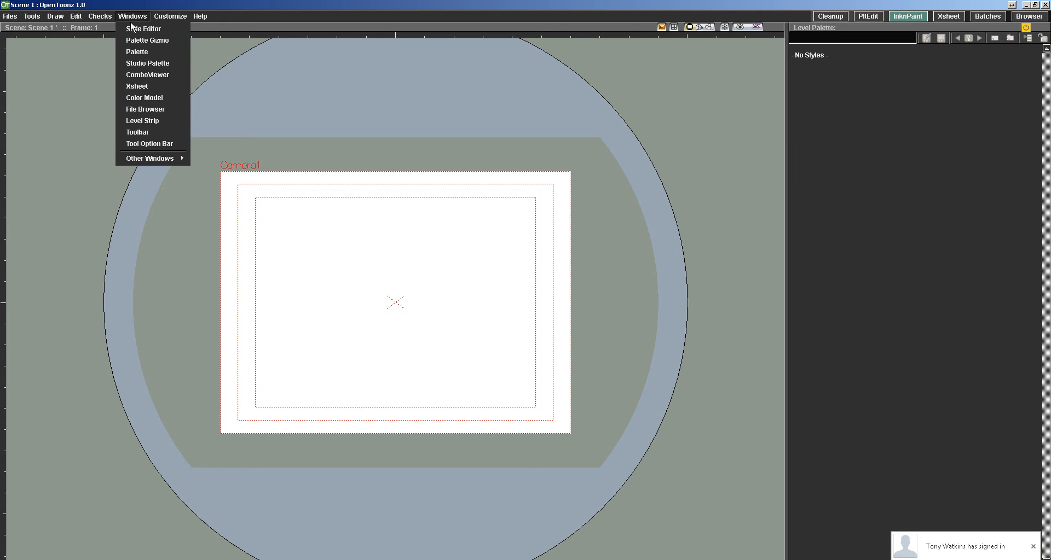
pyautogui.click(132, 28)
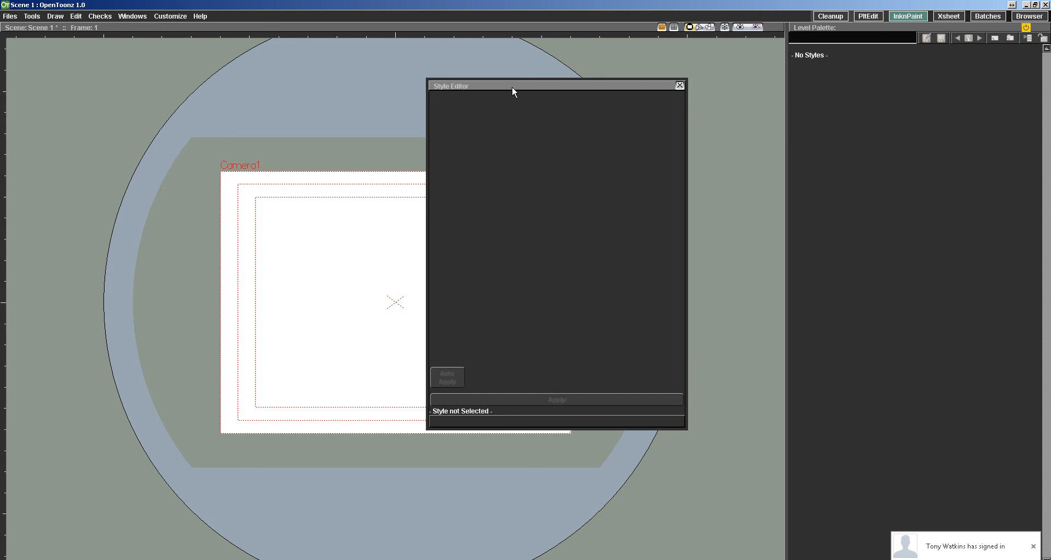
pyautogui.moveTo(511, 88); pyautogui.dragTo(866, 556)
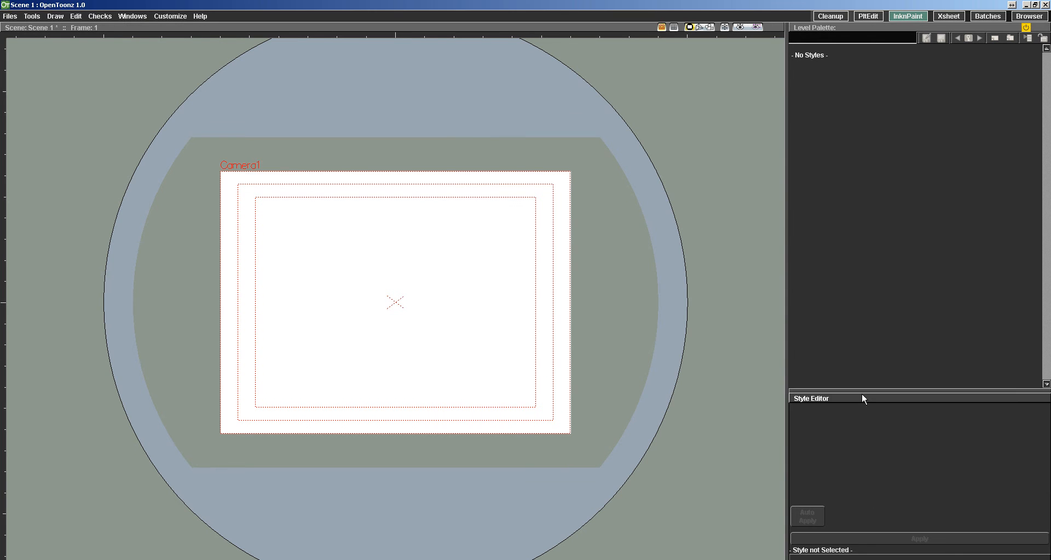
pyautogui.moveTo(859, 392); pyautogui.dragTo(851, 128)
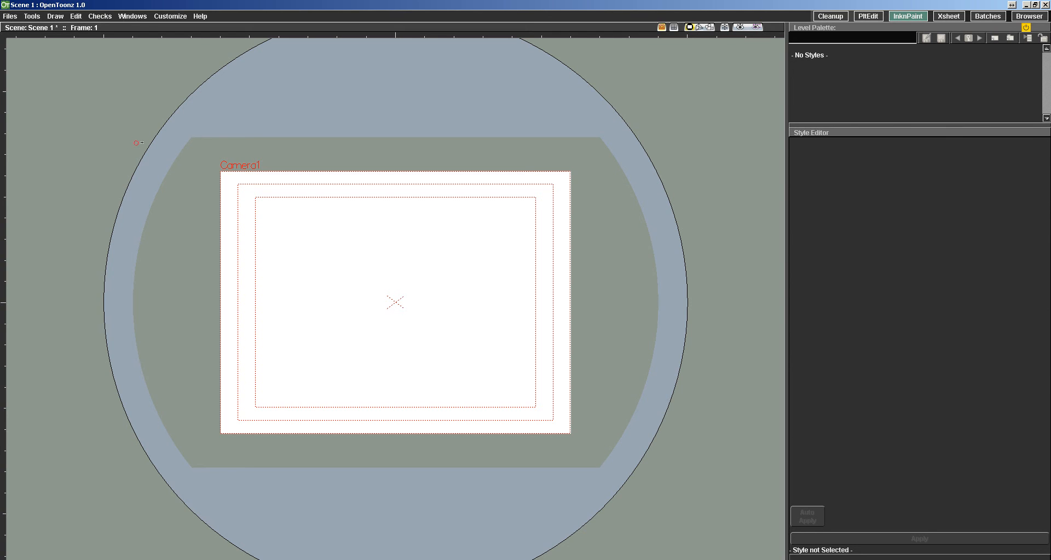
# Add the Xsheet panel and dock it between the viewer and the Level Palette column.
pyautogui.click(170, 16)
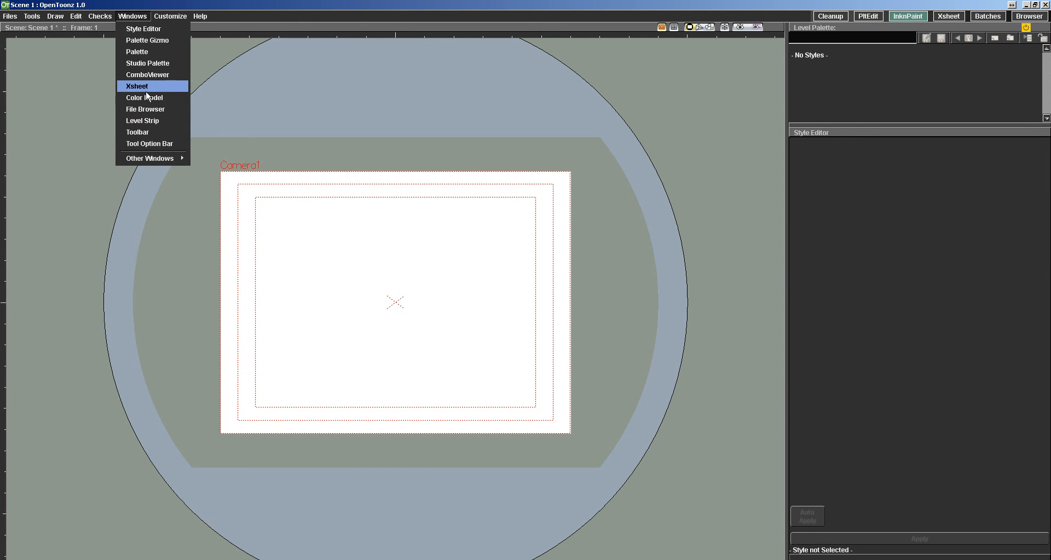
pyautogui.click(147, 86)
pyautogui.moveTo(616, 84); pyautogui.dragTo(699, 58)
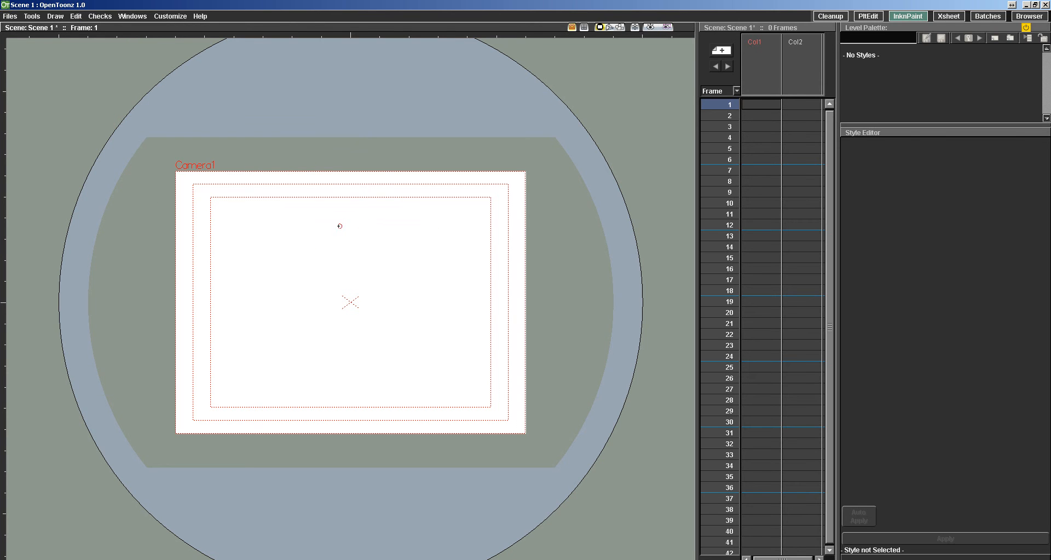
pyautogui.rightClick(275, 166)
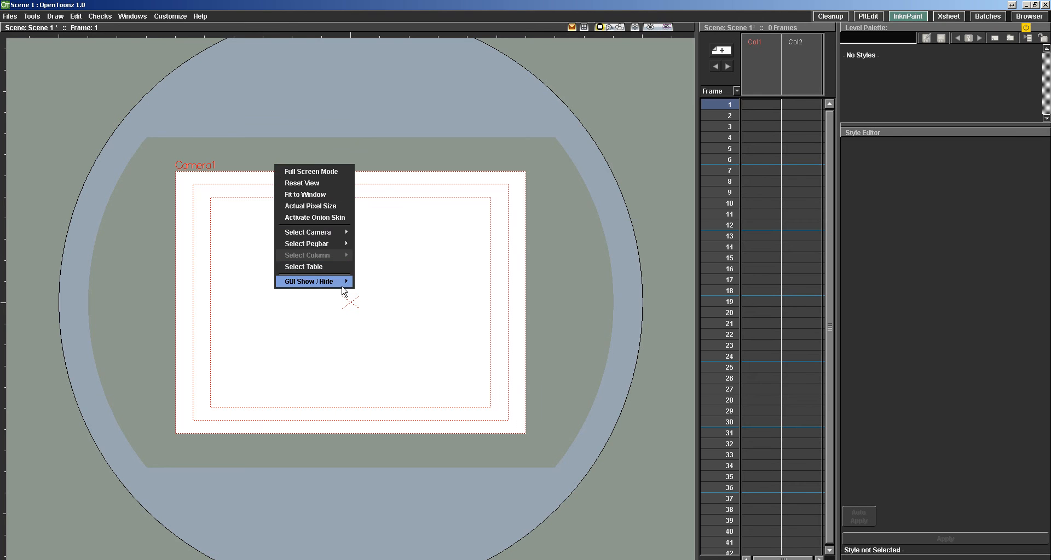
pyautogui.moveTo(340, 282)
pyautogui.click(374, 284)
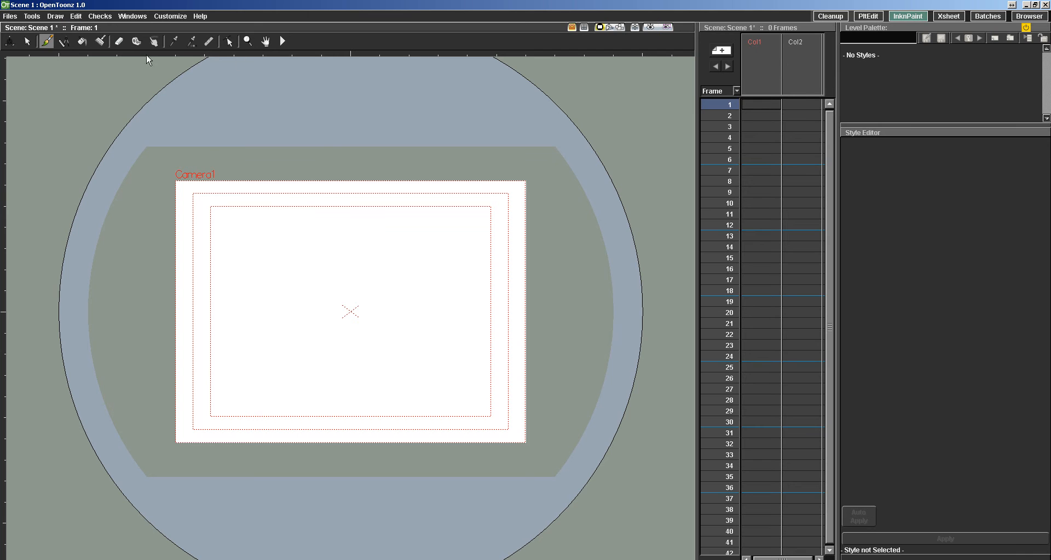
pyautogui.rightClick(328, 178)
pyautogui.moveTo(350, 363)
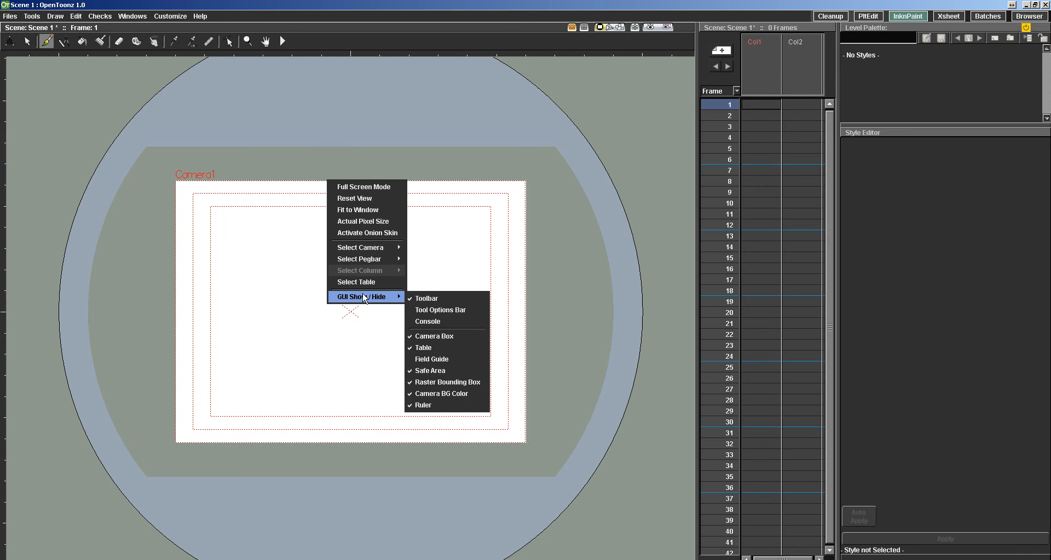
pyautogui.click(432, 363)
# Dock the Toolbar vertically on the viewer's outer side and narrow the Xsheet and palette columns to widen the viewer.
pyautogui.click(131, 16)
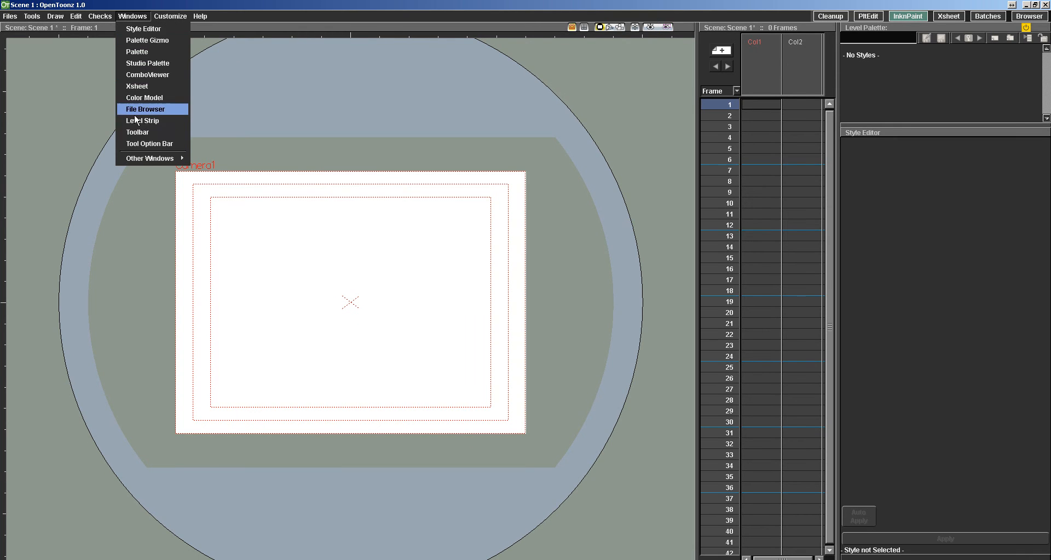
pyautogui.click(134, 133)
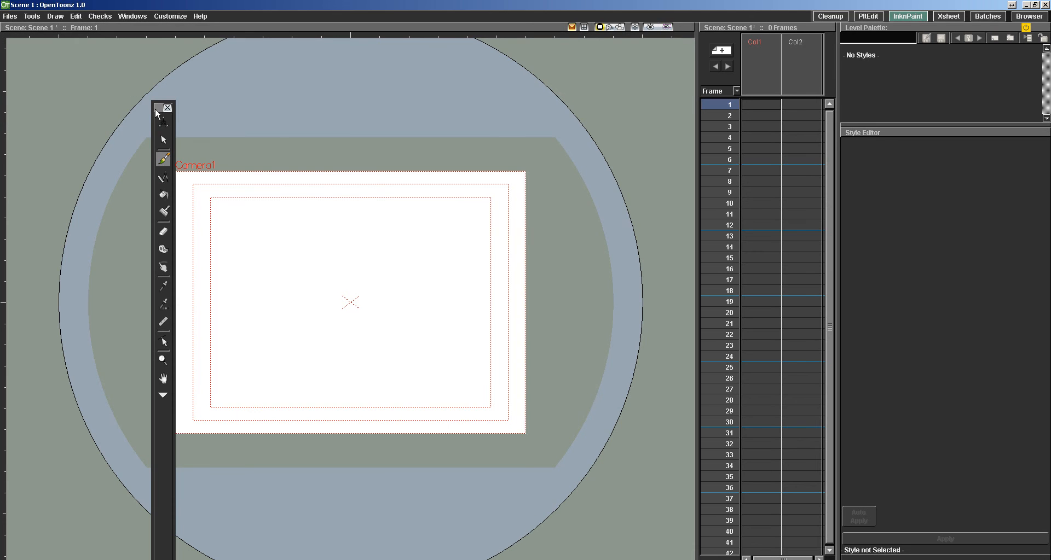
pyautogui.moveTo(159, 107); pyautogui.dragTo(699, 32)
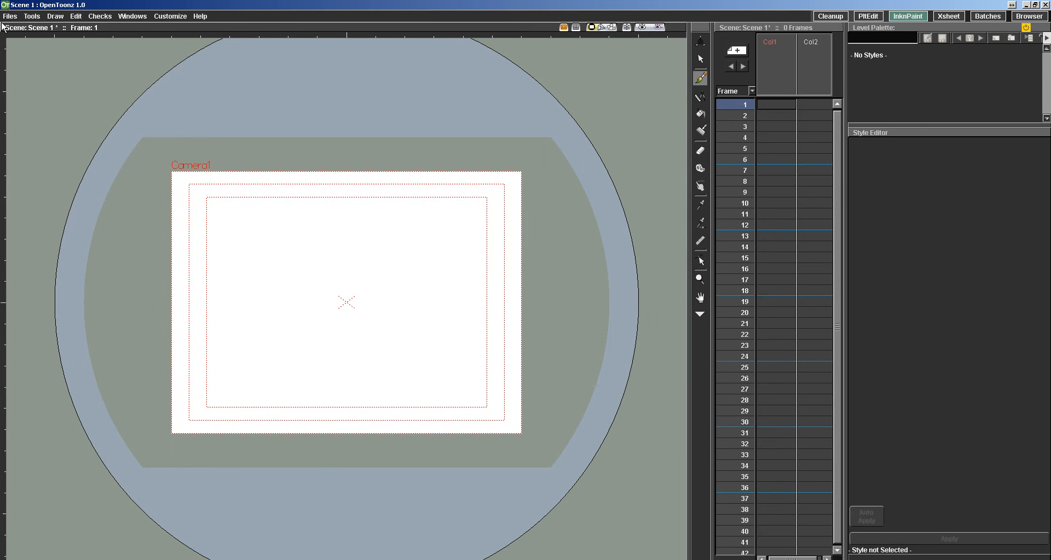
pyautogui.moveTo(8, 31)
pyautogui.mouseDown()
pyautogui.moveTo(650, 87)
pyautogui.moveTo(23, 28)
pyautogui.mouseUp()
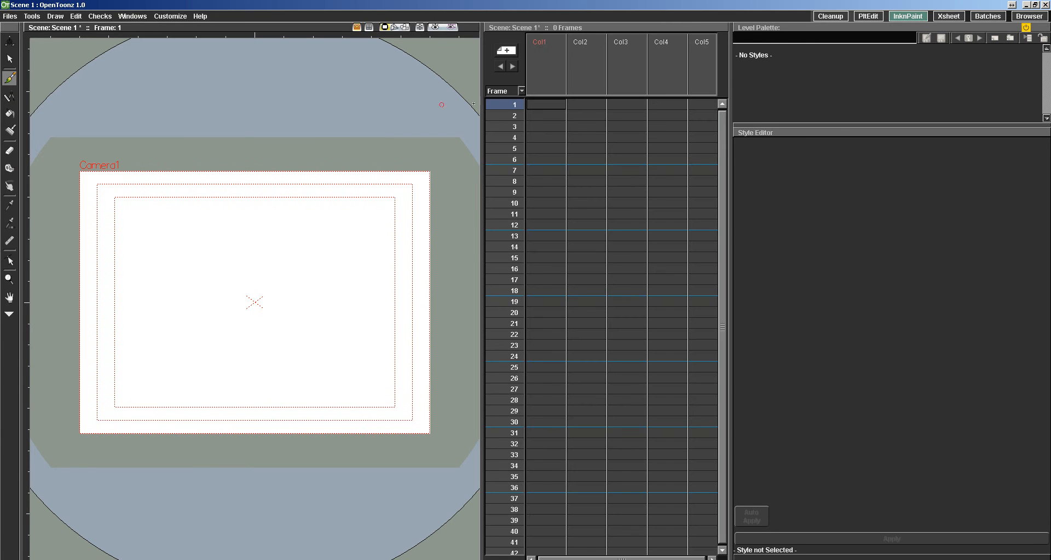
pyautogui.moveTo(731, 97); pyautogui.dragTo(851, 99)
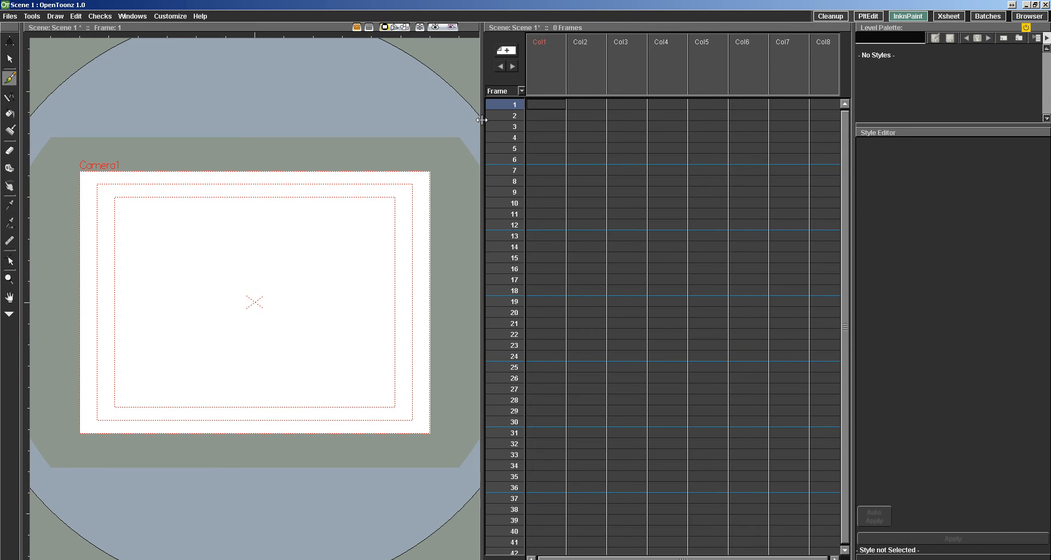
pyautogui.moveTo(482, 120); pyautogui.dragTo(711, 121)
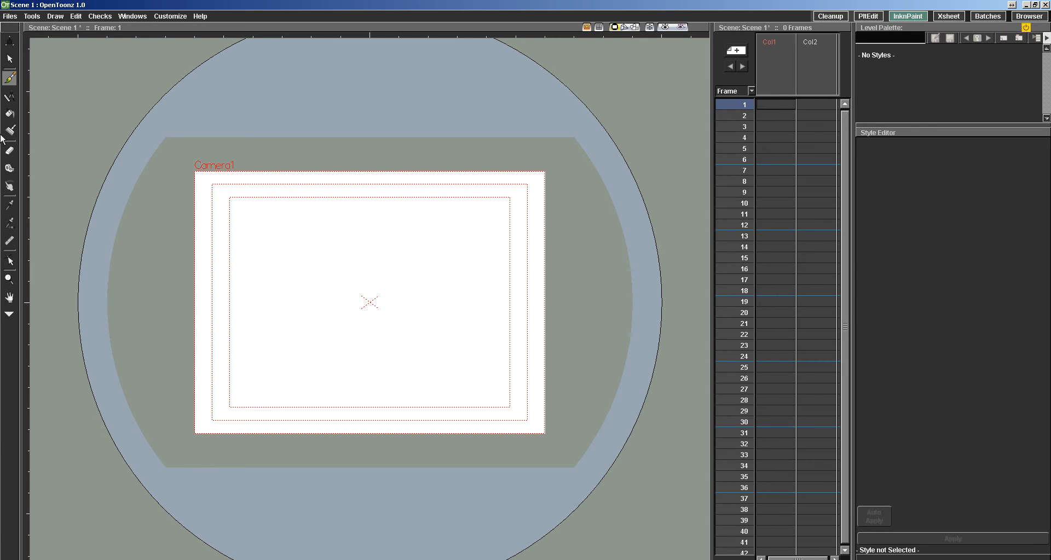
pyautogui.click(132, 16)
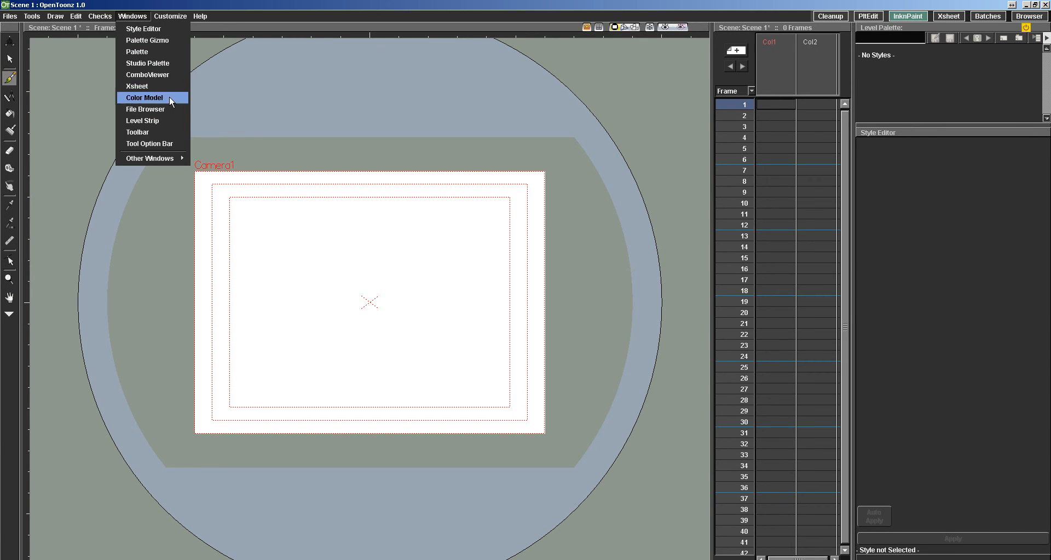
pyautogui.click(149, 143)
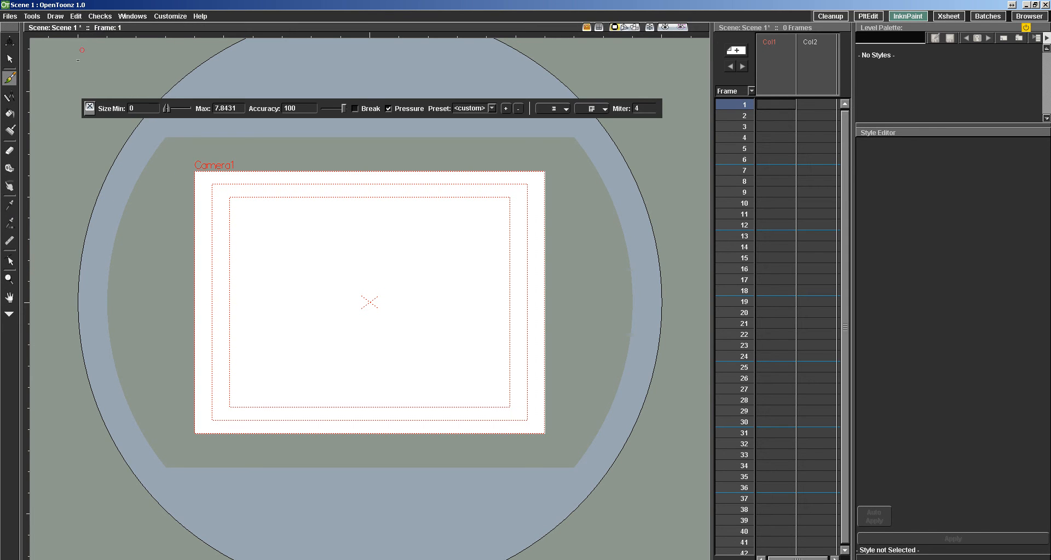
pyautogui.click(89, 106)
# Show the Tool Options Bar and the playback Console inside the viewer.
pyautogui.rightClick(334, 143)
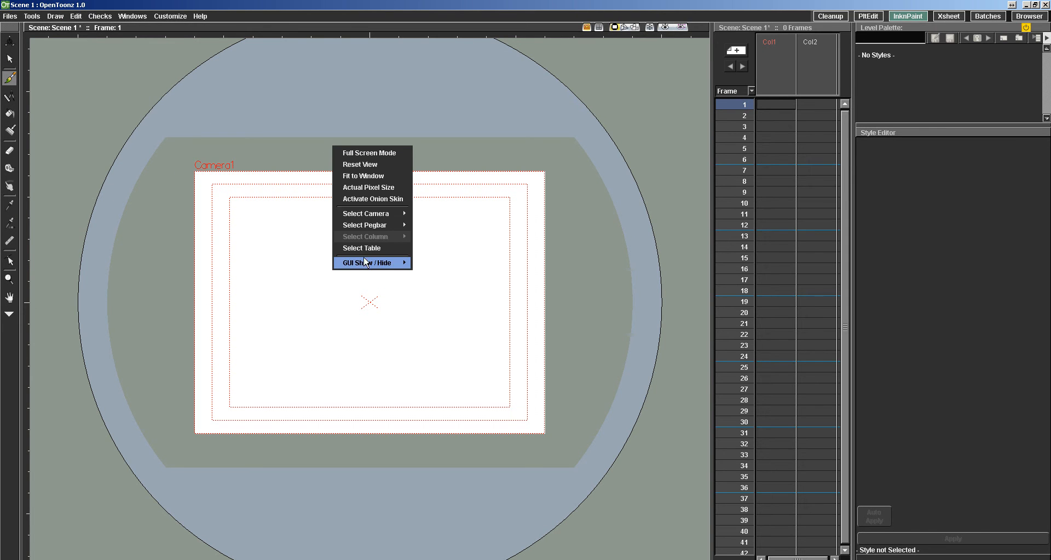
pyautogui.moveTo(367, 263)
pyautogui.click(441, 277)
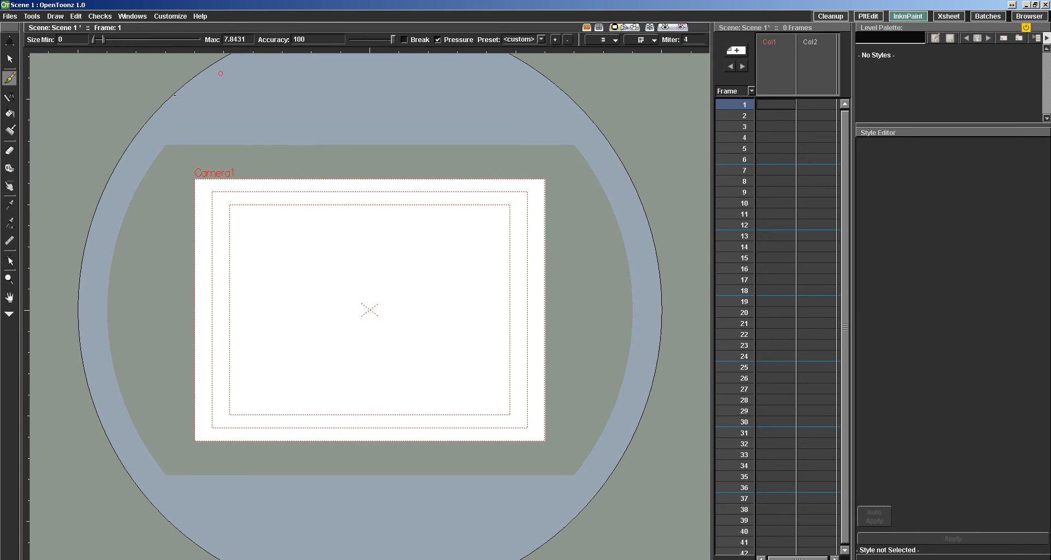
pyautogui.rightClick(366, 157)
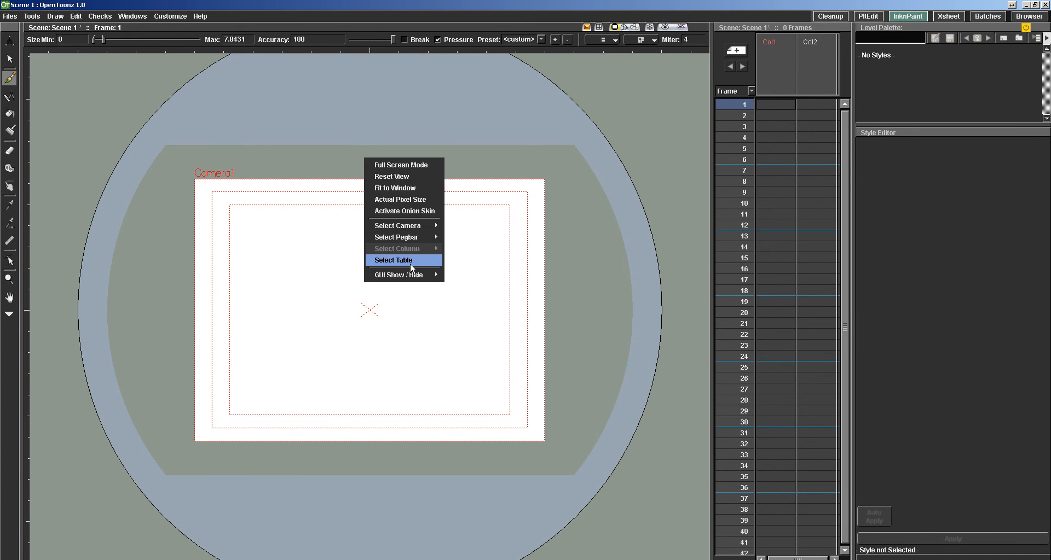
pyautogui.moveTo(436, 279)
pyautogui.click(470, 299)
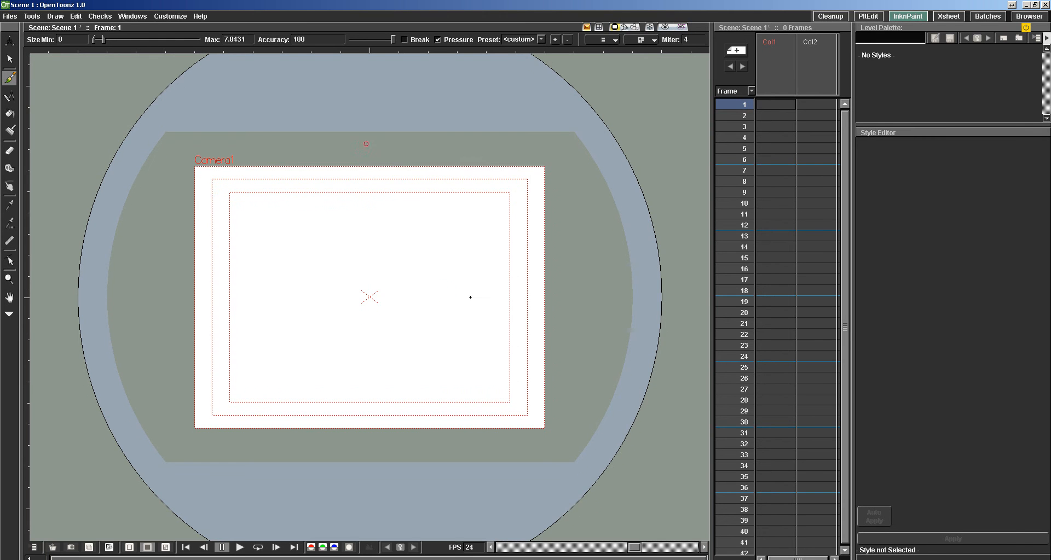
# Undo the stray brush dot and draw a roughly vertical brush stroke through the middle of the camera frame on frame 1.
pyautogui.click(99, 407)
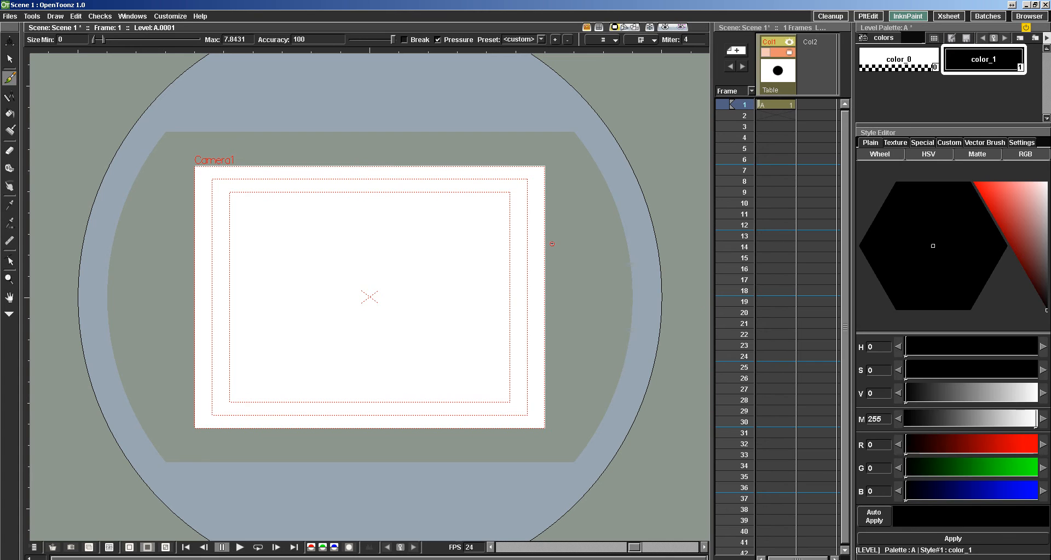
pyautogui.hotkey('ctrl', 'z')
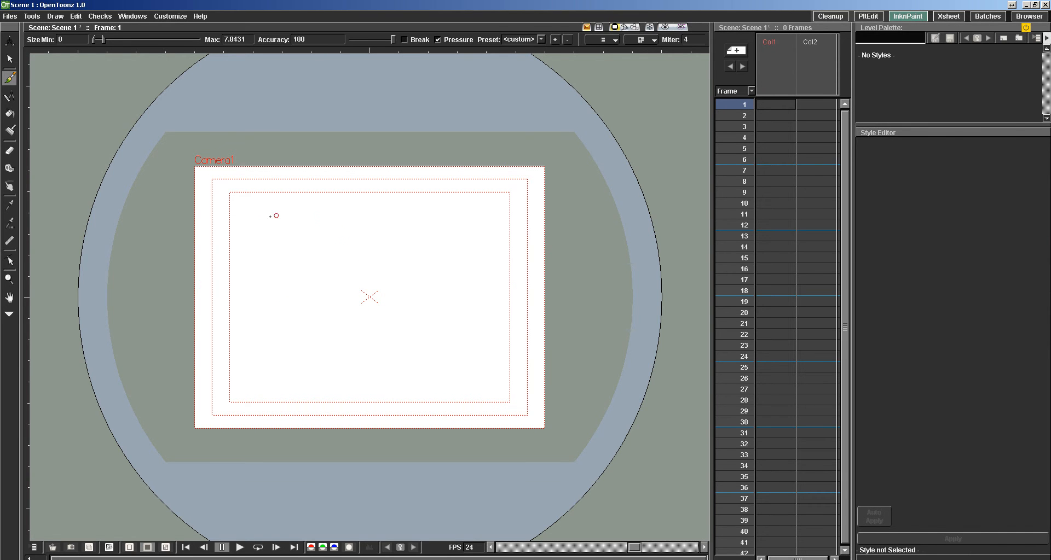
pyautogui.moveTo(366, 209); pyautogui.dragTo(377, 374)
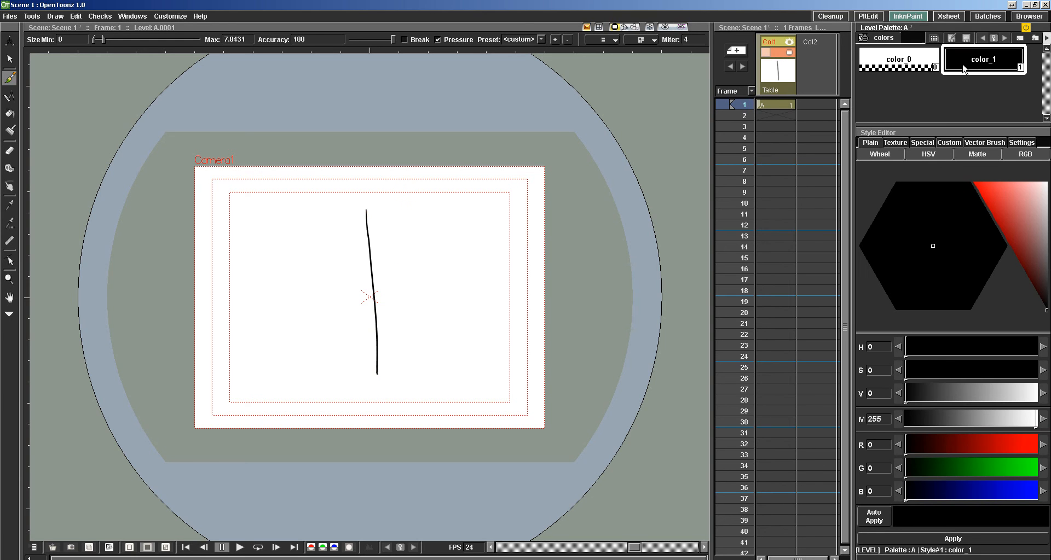
# Draw a second brush stroke crossing the vertical one and apply a green of H 119, S 50, V 80 to color_1.
pyautogui.moveTo(1020, 225)
pyautogui.mouseDown()
pyautogui.moveTo(947, 235)
pyautogui.moveTo(908, 200)
pyautogui.mouseUp()
pyautogui.moveTo(1017, 227); pyautogui.dragTo(1017, 206)
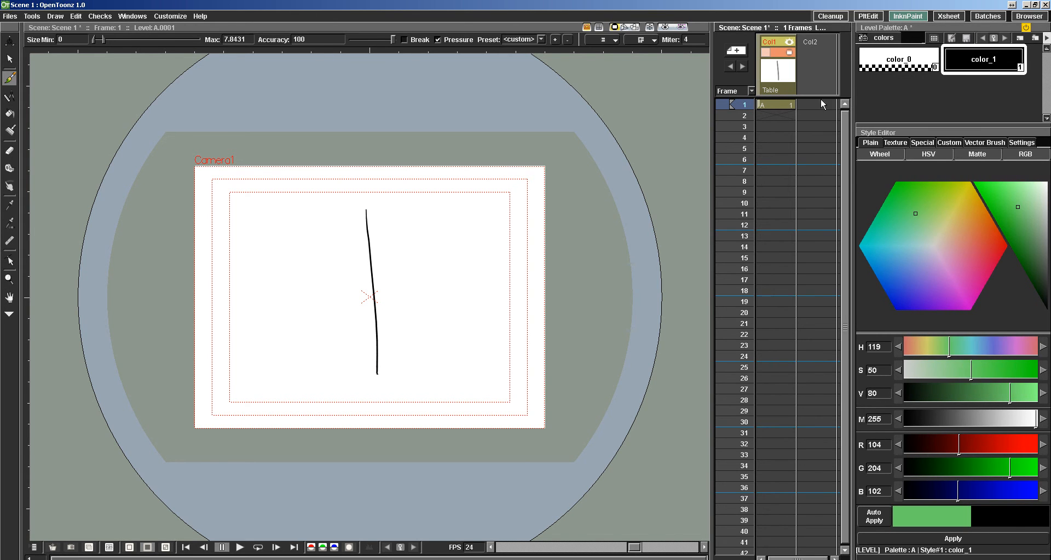
pyautogui.moveTo(447, 259); pyautogui.dragTo(306, 295)
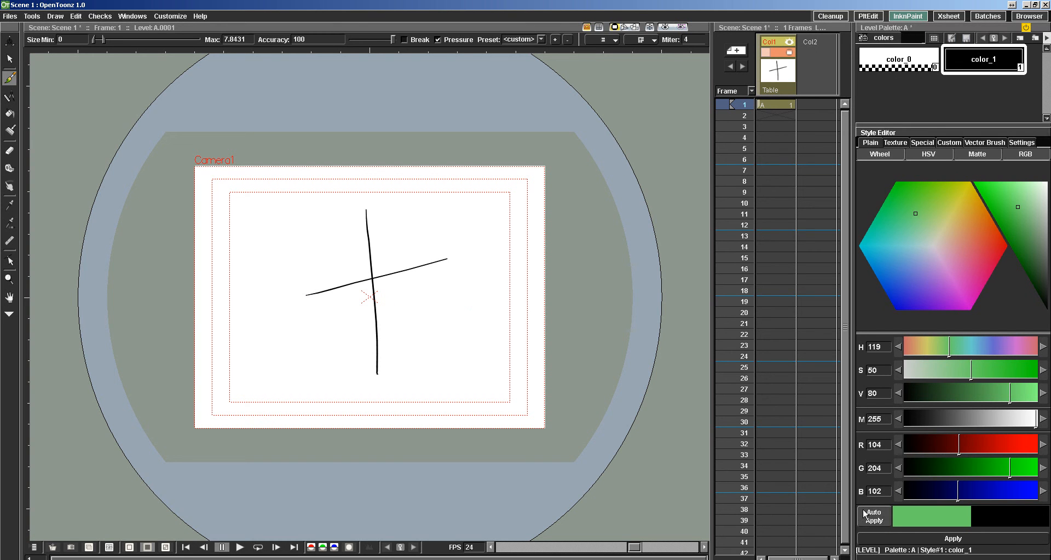
pyautogui.click(958, 540)
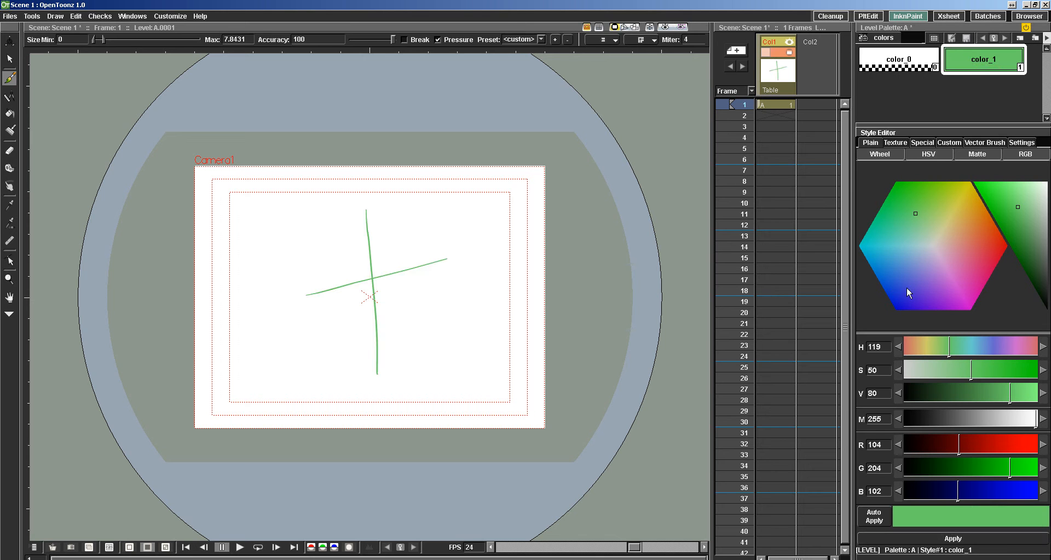
# Recolor color_1 to a red of H 0, S 84, V 71 with Auto Apply enabled, and turn Auto Apply off.
pyautogui.click(872, 520)
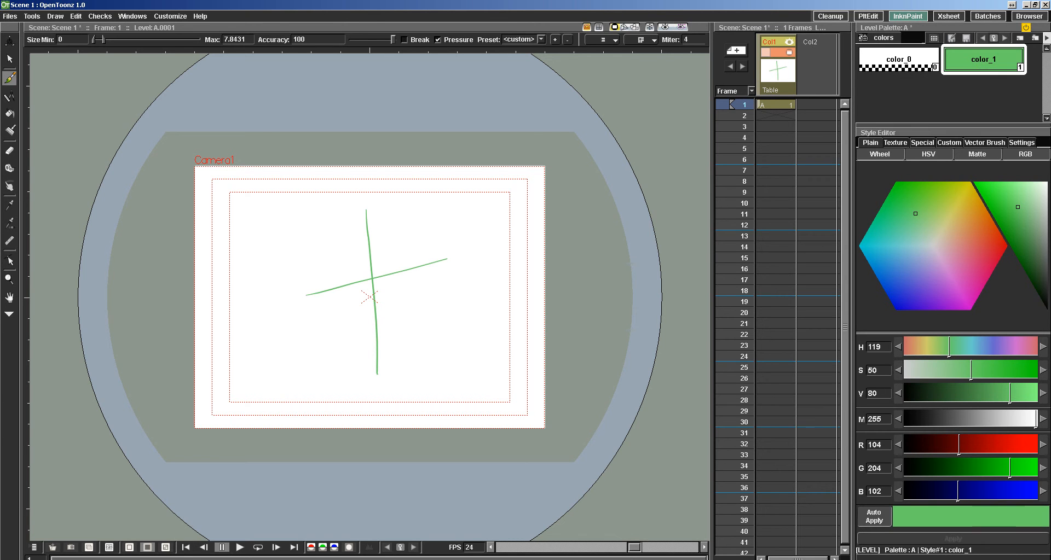
pyautogui.moveTo(1029, 214)
pyautogui.mouseDown()
pyautogui.moveTo(1028, 244)
pyautogui.moveTo(1027, 226)
pyautogui.moveTo(1023, 241)
pyautogui.moveTo(1007, 219)
pyautogui.moveTo(1004, 193)
pyautogui.moveTo(1013, 222)
pyautogui.moveTo(1039, 193)
pyautogui.moveTo(976, 199)
pyautogui.moveTo(1040, 286)
pyautogui.mouseUp()
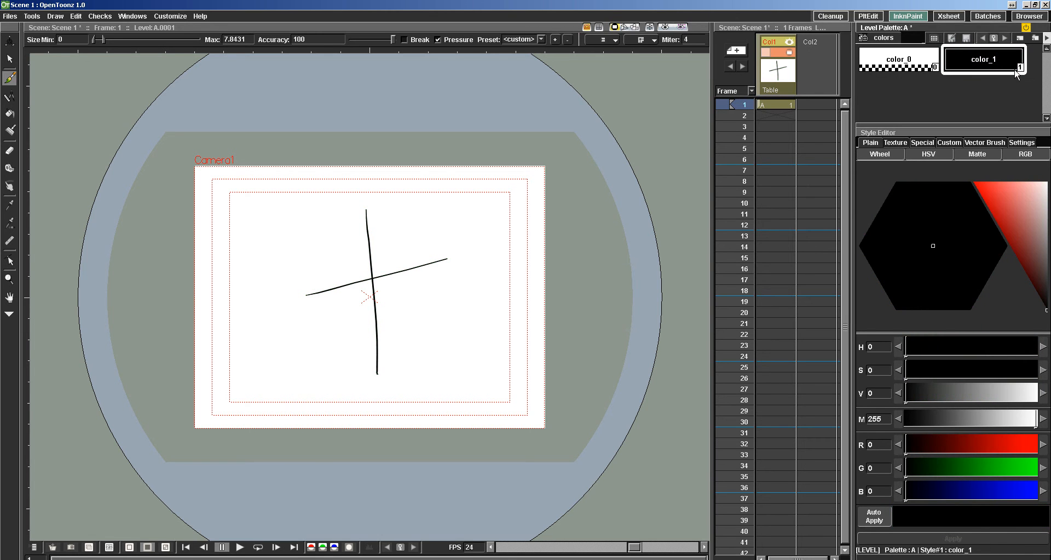
pyautogui.moveTo(1040, 244)
pyautogui.mouseDown()
pyautogui.moveTo(1005, 226)
pyautogui.moveTo(1020, 218)
pyautogui.moveTo(970, 249)
pyautogui.moveTo(995, 246)
pyautogui.mouseUp()
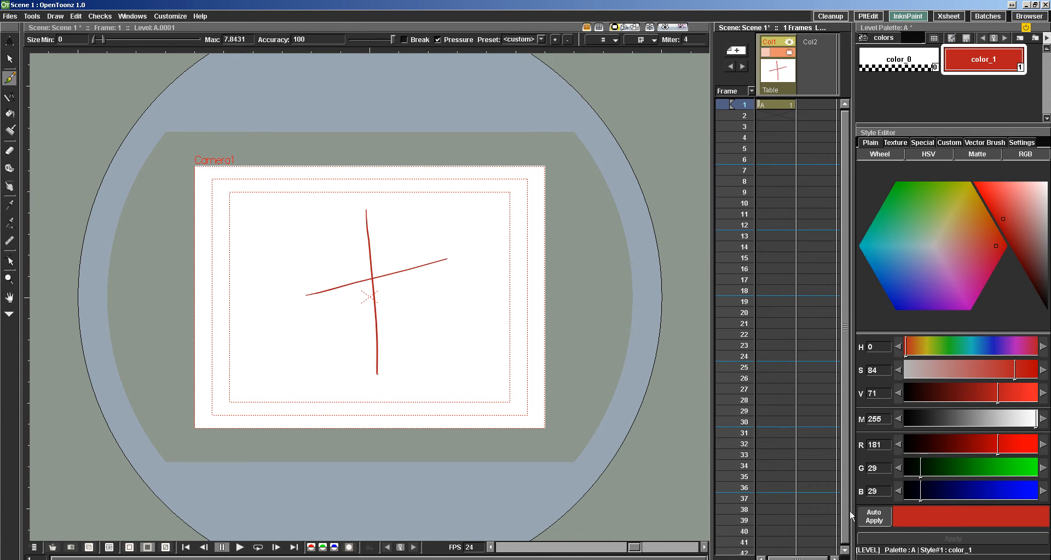
pyautogui.click(884, 520)
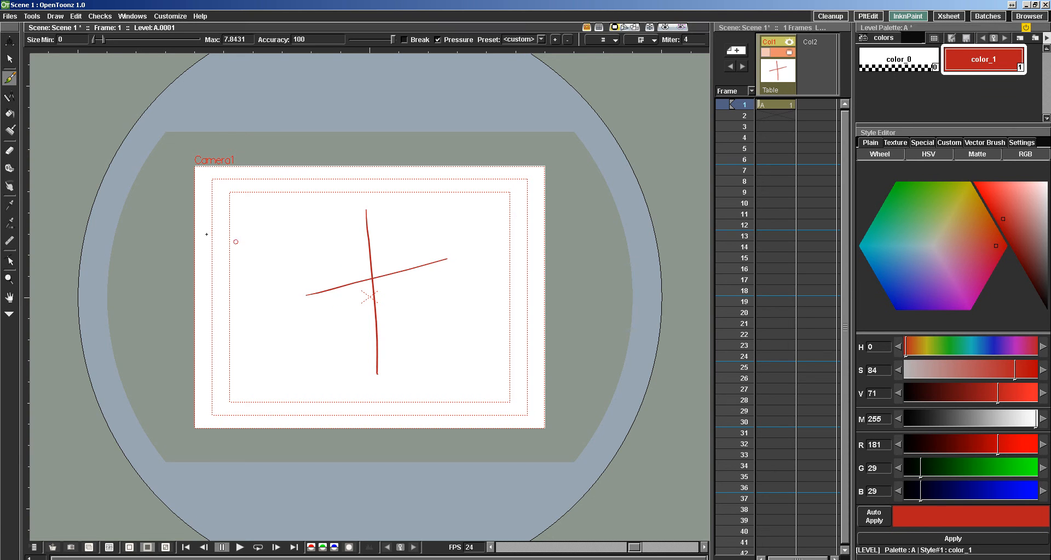
# Undo both red brush strokes so frame 1 of Col1 is empty, and keep the Brush tool active.
pyautogui.click(9, 59)
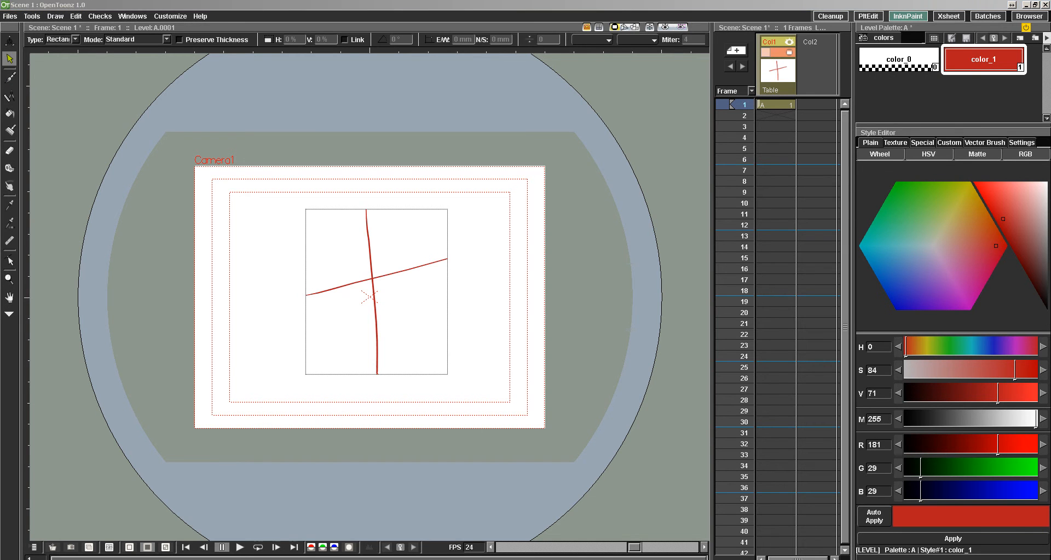
pyautogui.press('b')
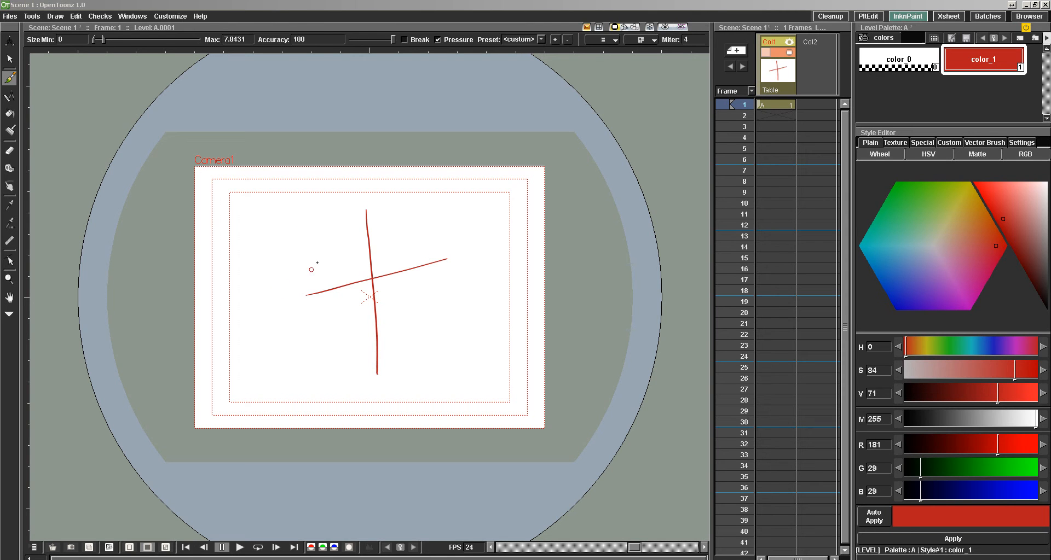
pyautogui.click(299, 19)
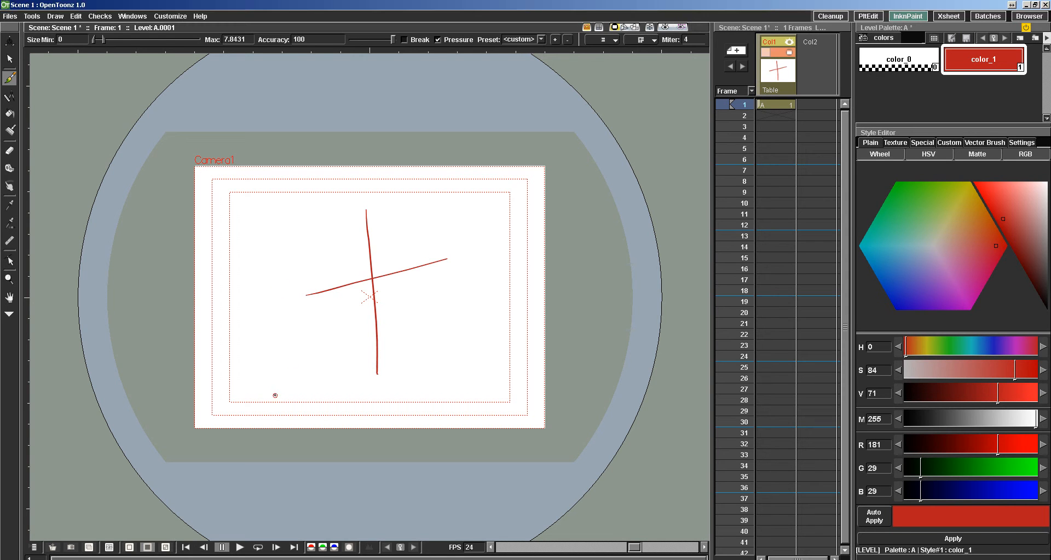
pyautogui.hotkey('ctrl', 'z')
pyautogui.hotkey('ctrl', 'z')
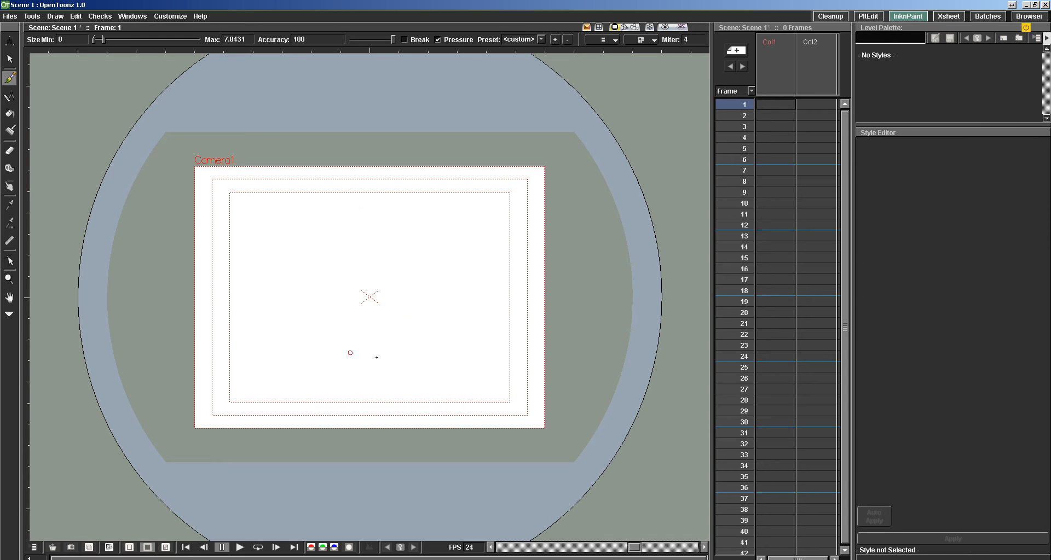
pyautogui.click(9, 80)
# Try a winding brush stroke at the current size and a looping one at a maximum size of 46.5969, and undo both.
pyautogui.moveTo(313, 211)
pyautogui.mouseDown()
pyautogui.moveTo(355, 233)
pyautogui.moveTo(302, 282)
pyautogui.moveTo(428, 279)
pyautogui.moveTo(342, 325)
pyautogui.moveTo(404, 364)
pyautogui.moveTo(427, 359)
pyautogui.mouseUp()
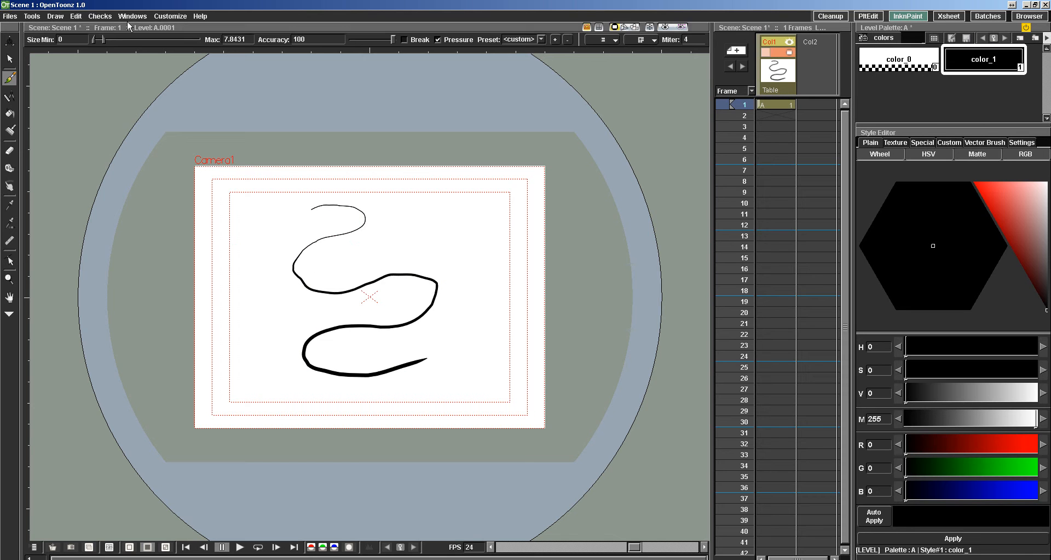
pyautogui.moveTo(100, 40); pyautogui.dragTo(144, 42)
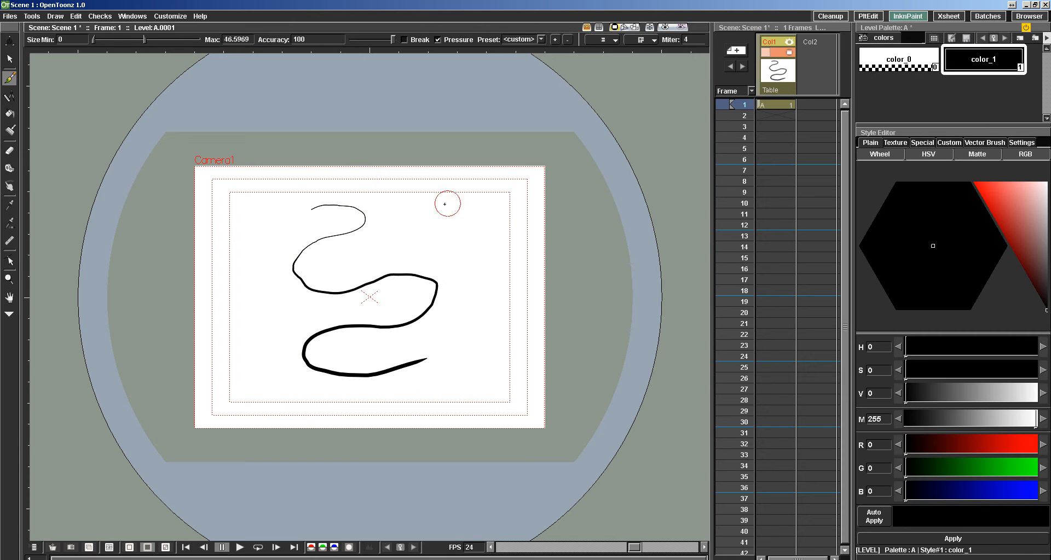
pyautogui.moveTo(413, 209)
pyautogui.mouseDown()
pyautogui.moveTo(452, 210)
pyautogui.moveTo(464, 234)
pyautogui.moveTo(395, 265)
pyautogui.moveTo(371, 295)
pyautogui.moveTo(407, 333)
pyautogui.moveTo(474, 324)
pyautogui.moveTo(446, 265)
pyautogui.moveTo(335, 278)
pyautogui.mouseUp()
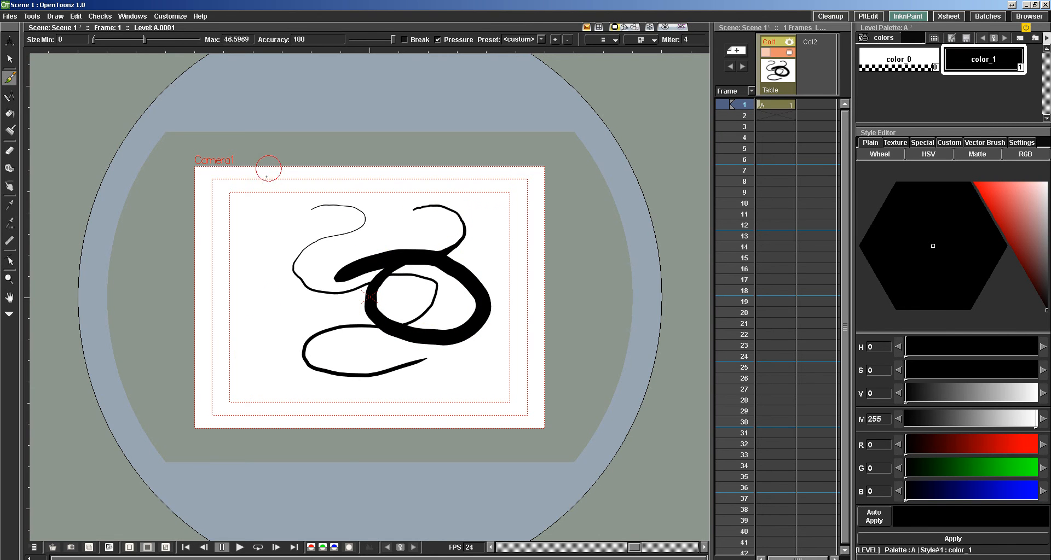
pyautogui.hotkey('ctrl', 'z')
pyautogui.hotkey('ctrl', 'z')
pyautogui.hotkey('ctrl', 'z')
pyautogui.hotkey('ctrl', 'z')
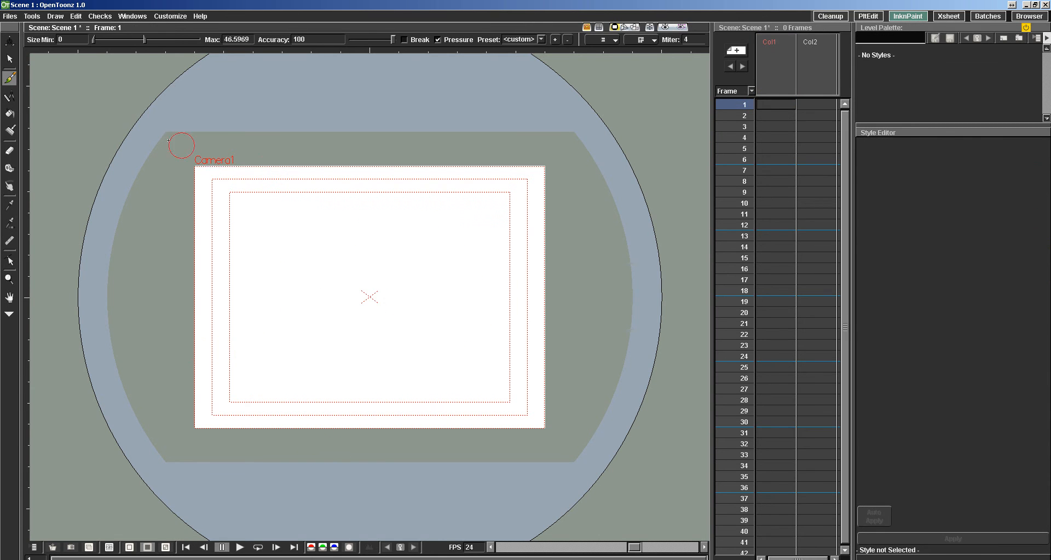
# Set the brush's maximum size to 9.9476.
pyautogui.click(139, 40)
pyautogui.moveTo(112, 38); pyautogui.dragTo(106, 38)
# View the command categories in the Configure Shortcuts window and close it.
pyautogui.click(176, 17)
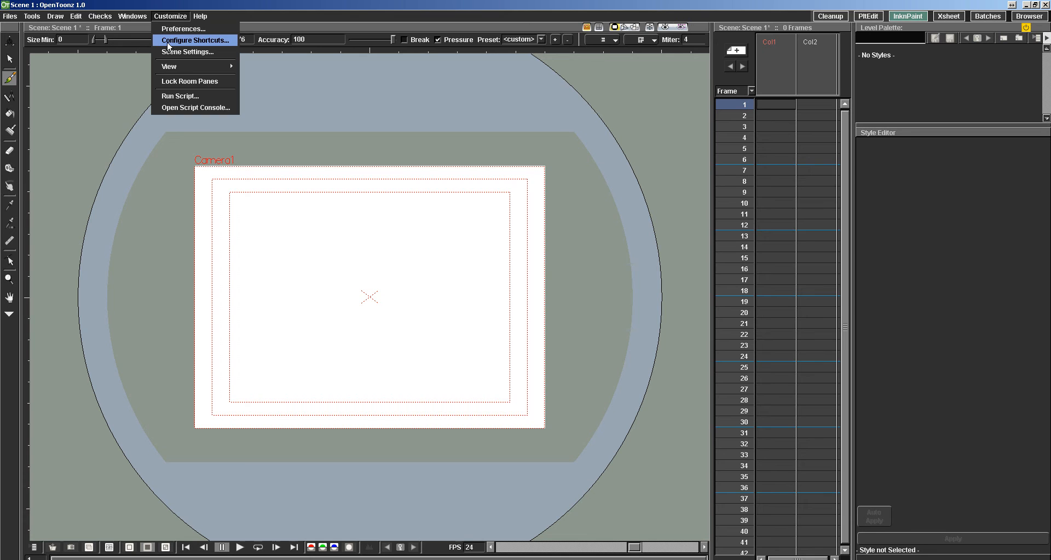
pyautogui.click(168, 43)
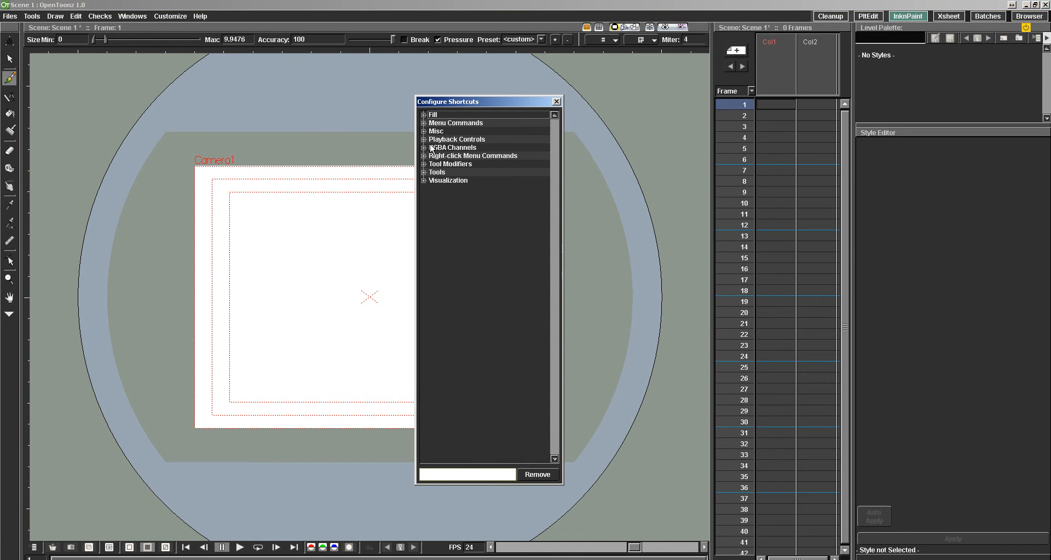
pyautogui.click(556, 102)
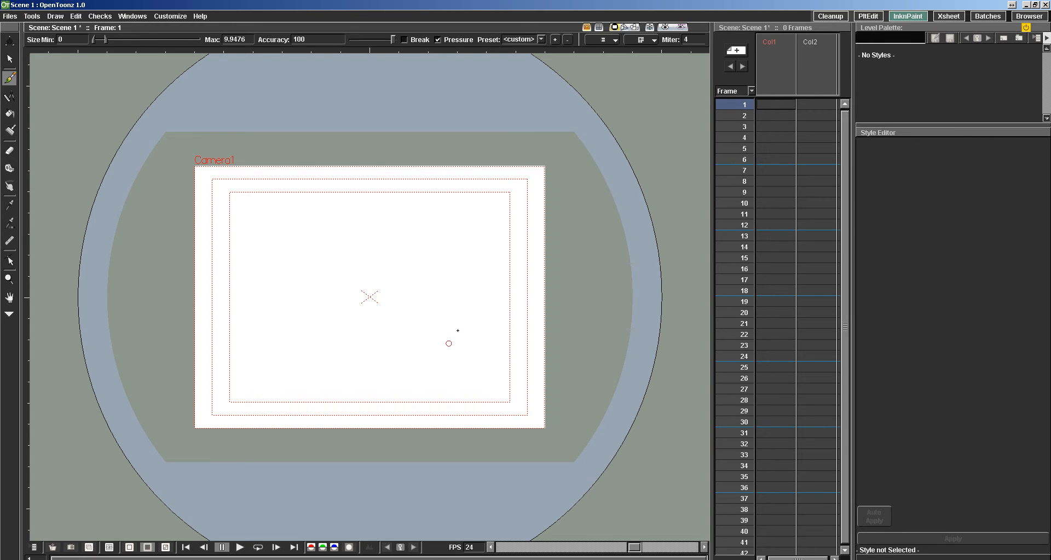
# Review the Onion Skin, General and Drawing preferences, picking Toonz Vector Level as the default level type.
pyautogui.click(166, 18)
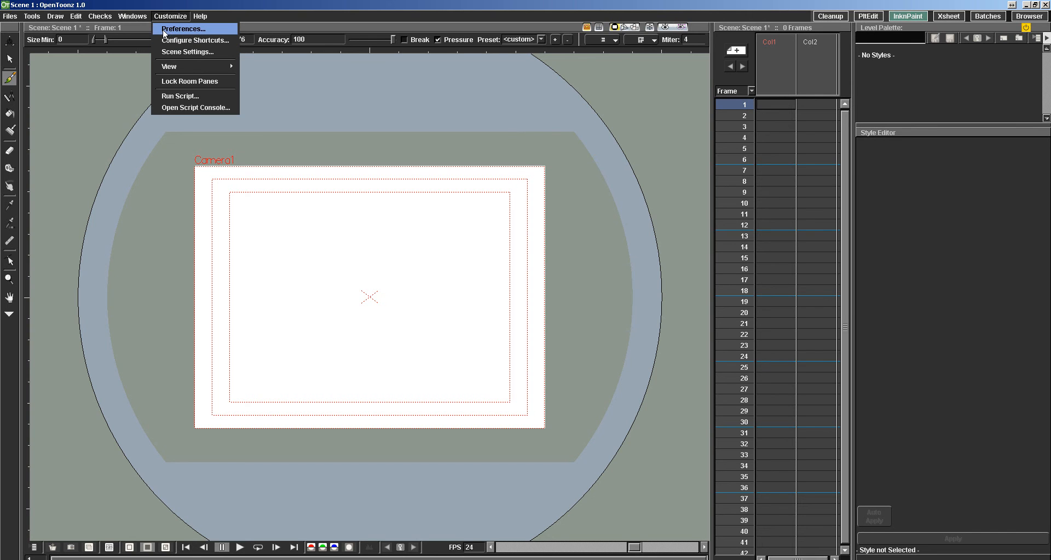
pyautogui.click(166, 30)
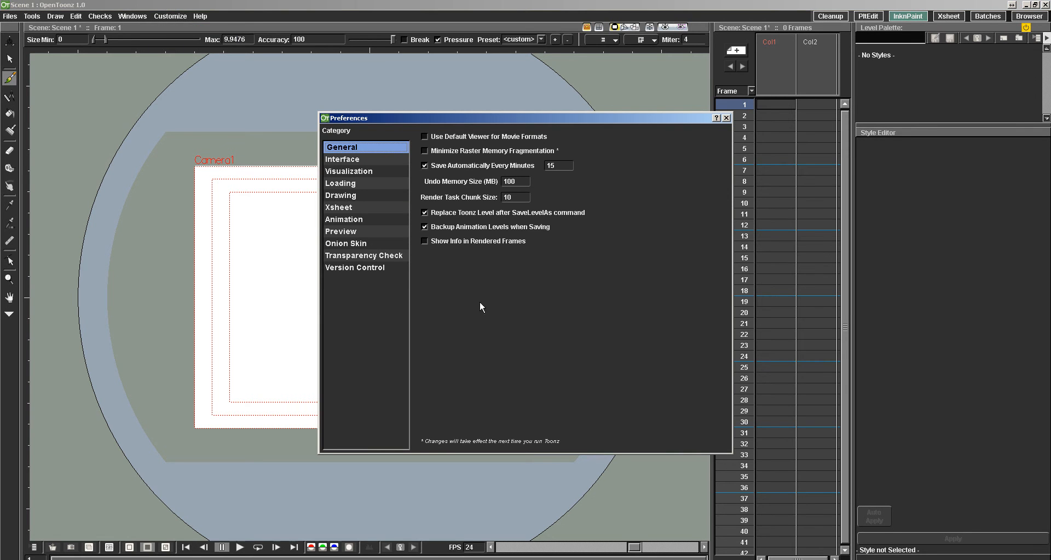
pyautogui.click(334, 244)
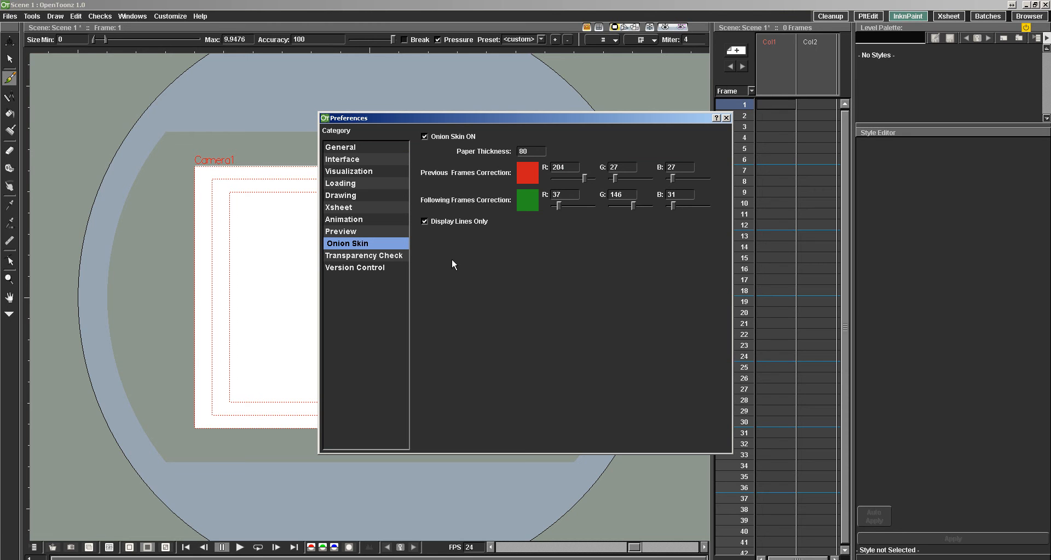
pyautogui.click(382, 148)
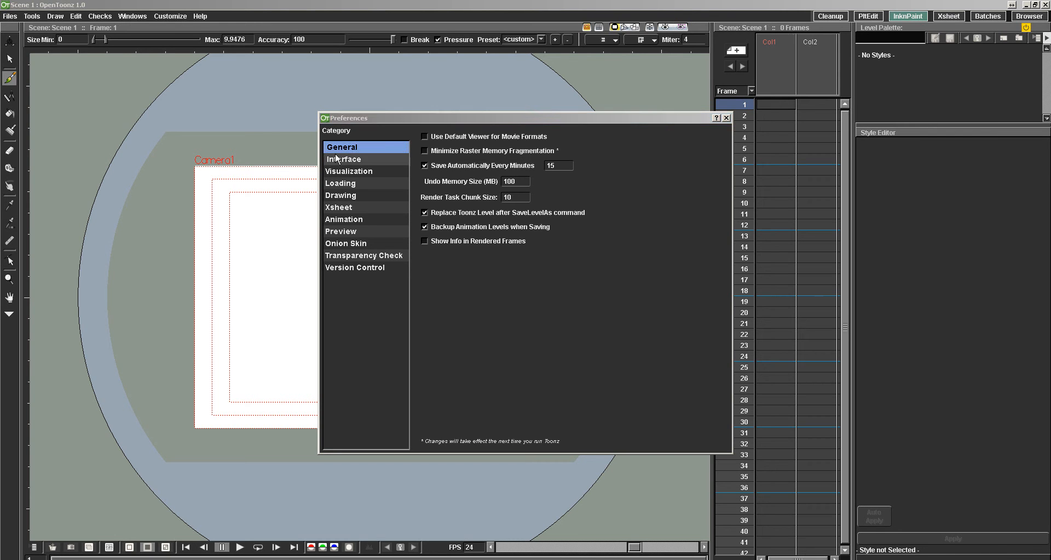
pyautogui.click(335, 197)
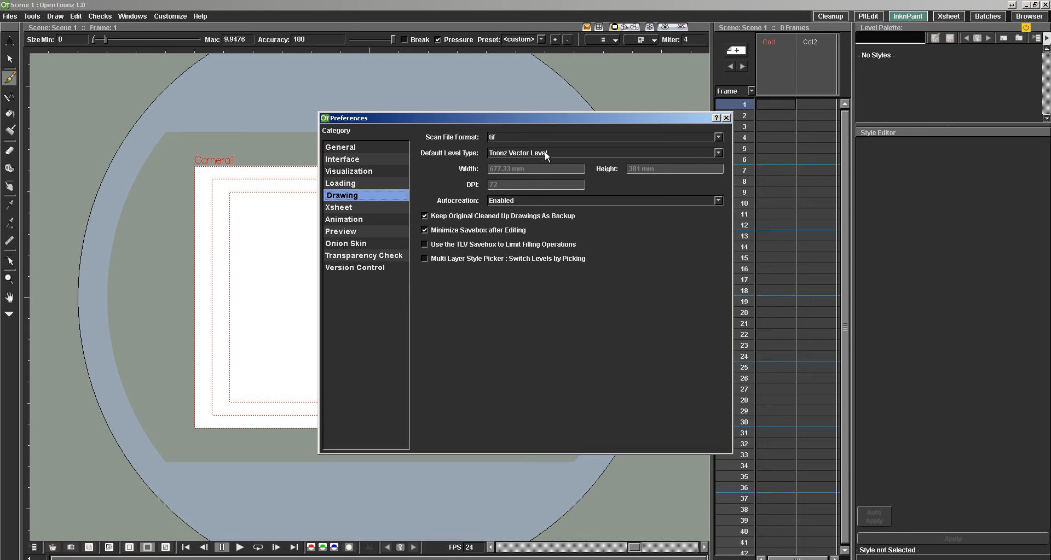
pyautogui.click(524, 153)
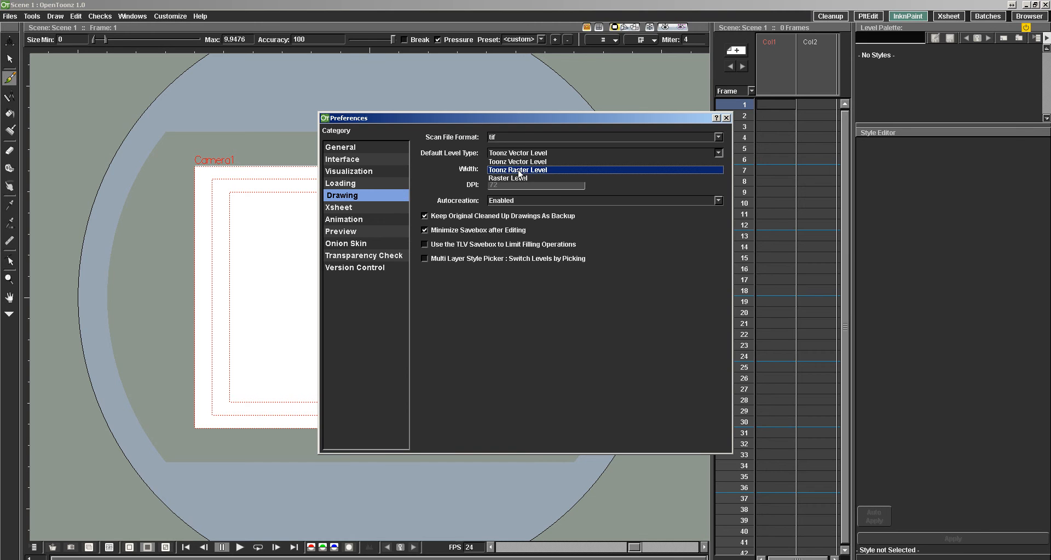
pyautogui.click(517, 163)
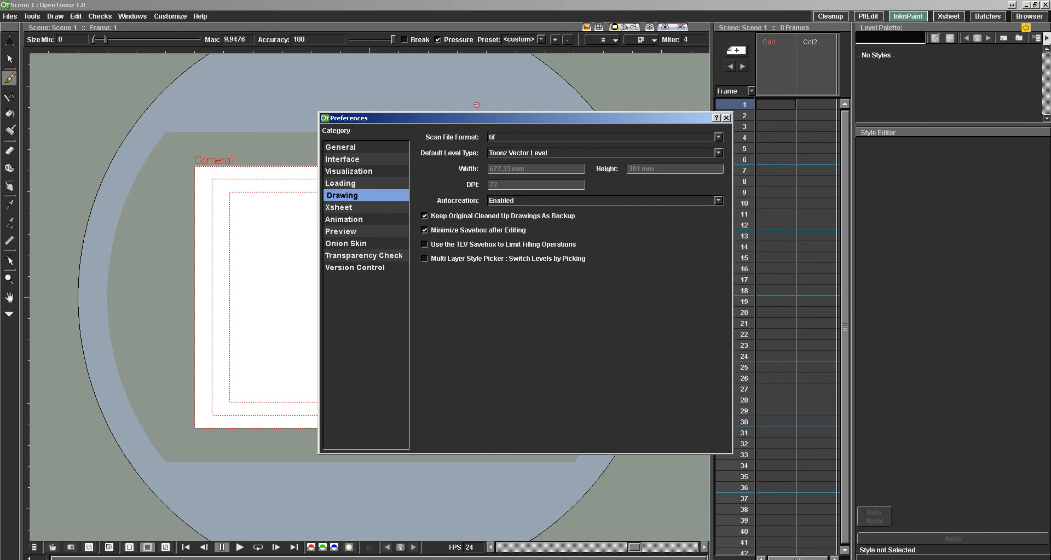
pyautogui.click(726, 118)
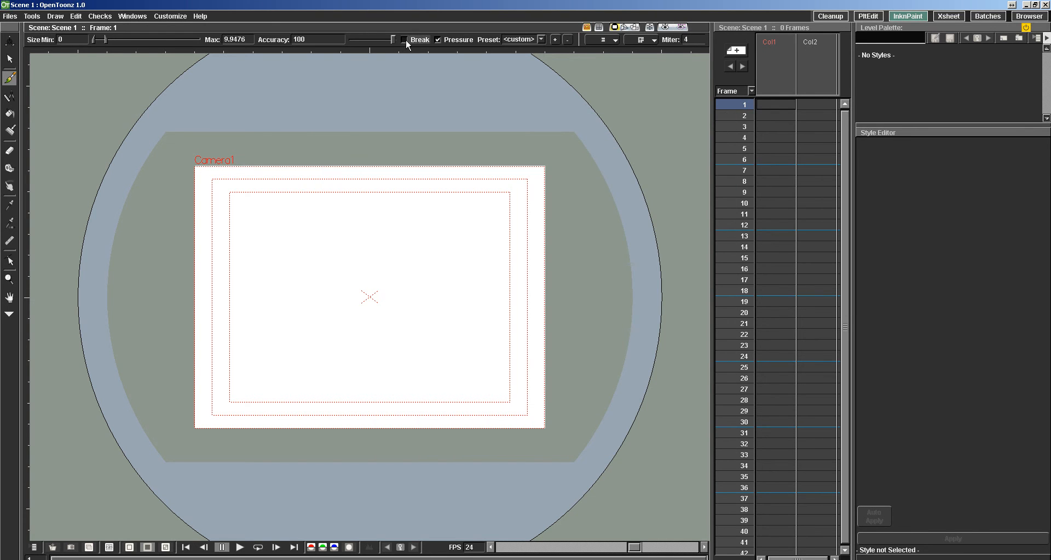
# Test a brush accuracy of 19.55 with an oval and several curved strokes across the camera frame, and undo them all.
pyautogui.moveTo(391, 39); pyautogui.dragTo(358, 41)
pyautogui.moveTo(352, 239)
pyautogui.mouseDown()
pyautogui.moveTo(300, 259)
pyautogui.moveTo(333, 227)
pyautogui.moveTo(300, 265)
pyautogui.mouseUp()
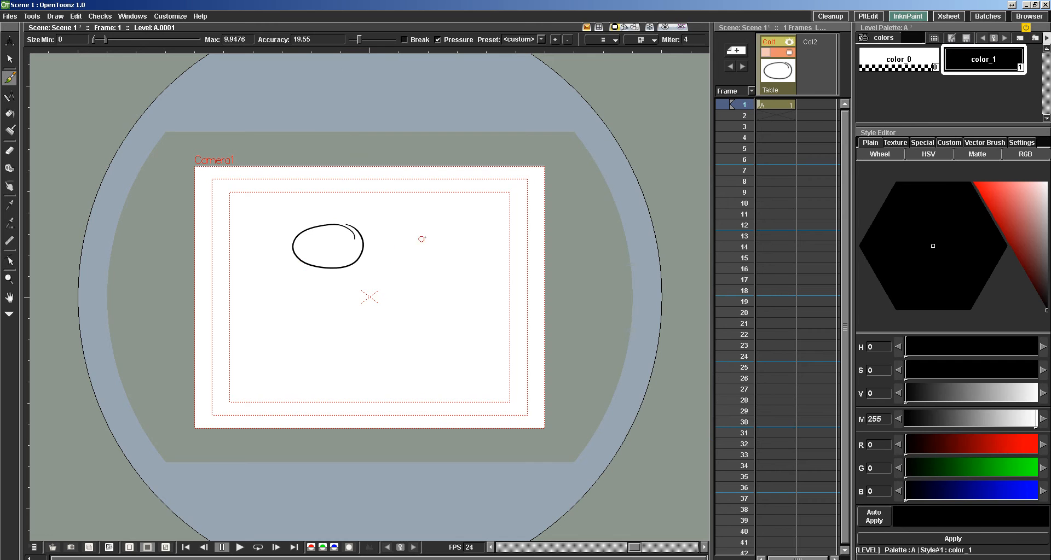
pyautogui.moveTo(431, 230)
pyautogui.mouseDown()
pyautogui.moveTo(386, 242)
pyautogui.moveTo(439, 254)
pyautogui.moveTo(390, 270)
pyautogui.moveTo(439, 295)
pyautogui.mouseUp()
pyautogui.moveTo(331, 292)
pyautogui.mouseDown()
pyautogui.moveTo(277, 301)
pyautogui.moveTo(304, 348)
pyautogui.moveTo(401, 354)
pyautogui.mouseUp()
pyautogui.moveTo(492, 330)
pyautogui.mouseDown()
pyautogui.moveTo(438, 334)
pyautogui.moveTo(480, 367)
pyautogui.moveTo(427, 357)
pyautogui.mouseUp()
pyautogui.moveTo(451, 294)
pyautogui.mouseDown()
pyautogui.moveTo(465, 234)
pyautogui.moveTo(440, 245)
pyautogui.mouseUp()
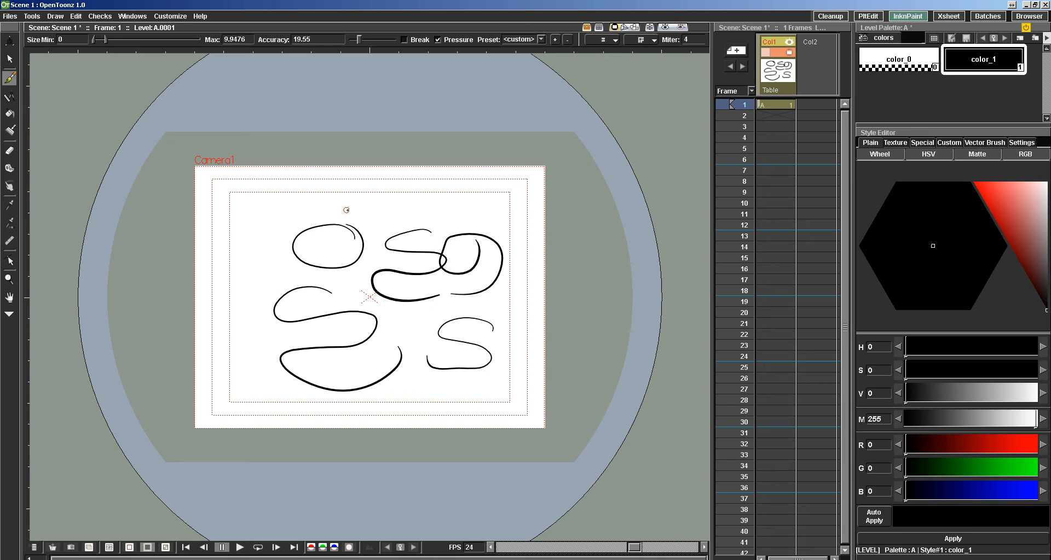
pyautogui.hotkey('ctrl', 'z')
pyautogui.hotkey('ctrl', 'z')
pyautogui.hotkey('ctrl', 'z')
pyautogui.hotkey('ctrl', 'z')
pyautogui.hotkey('ctrl', 'z')
pyautogui.hotkey('ctrl', 'z')
pyautogui.hotkey('ctrl', 'z')
pyautogui.hotkey('ctrl', 'z')
pyautogui.hotkey('ctrl', 'z')
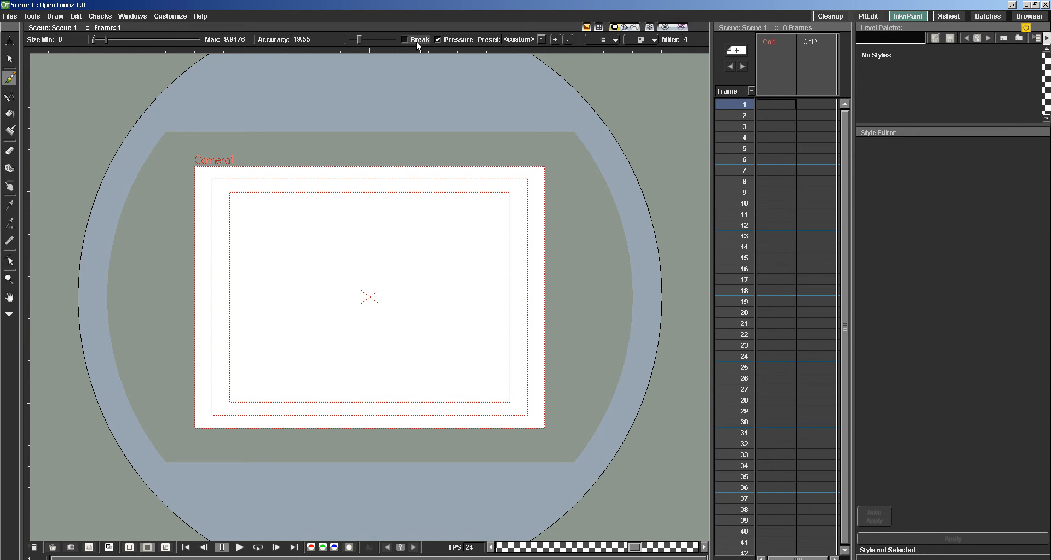
# Set the brush accuracy to 100, try a few freehand ovals in the camera frame and undo them.
pyautogui.moveTo(359, 39); pyautogui.dragTo(393, 40)
pyautogui.moveTo(346, 251)
pyautogui.mouseDown()
pyautogui.moveTo(339, 270)
pyautogui.moveTo(298, 257)
pyautogui.mouseUp()
pyautogui.hotkey('ctrl', 'z')
pyautogui.moveTo(432, 245)
pyautogui.mouseDown()
pyautogui.moveTo(386, 274)
pyautogui.moveTo(435, 246)
pyautogui.mouseUp()
pyautogui.hotkey('ctrl', 'z')
pyautogui.moveTo(353, 246); pyautogui.dragTo(359, 241)
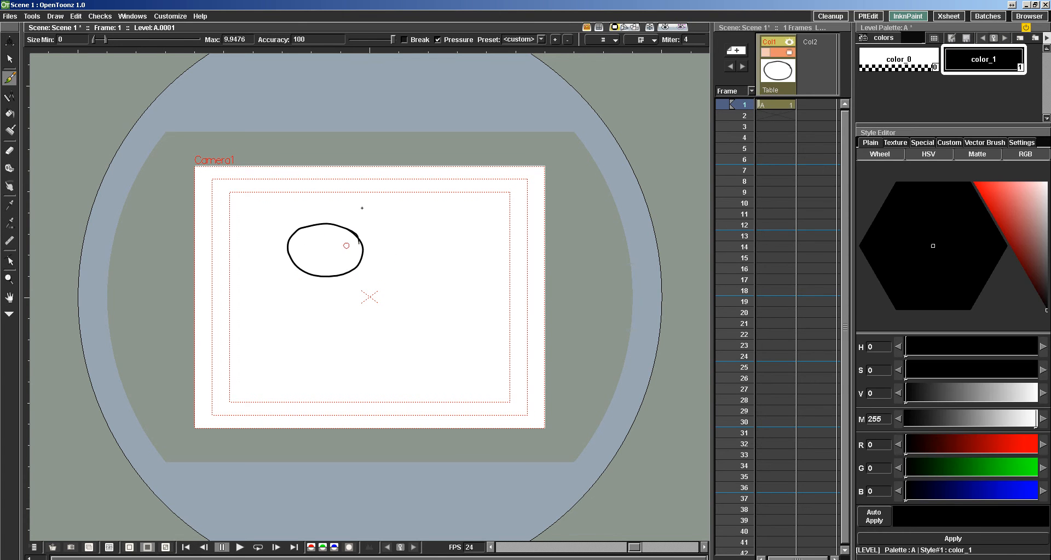
pyautogui.hotkey('ctrl', 'z')
# Test a brush accuracy of 72.78 by drawing several freehand ovals around the frame's center, and undo them all.
pyautogui.moveTo(393, 39); pyautogui.dragTo(381, 39)
pyautogui.moveTo(340, 255)
pyautogui.mouseDown()
pyautogui.moveTo(295, 266)
pyautogui.moveTo(324, 253)
pyautogui.mouseUp()
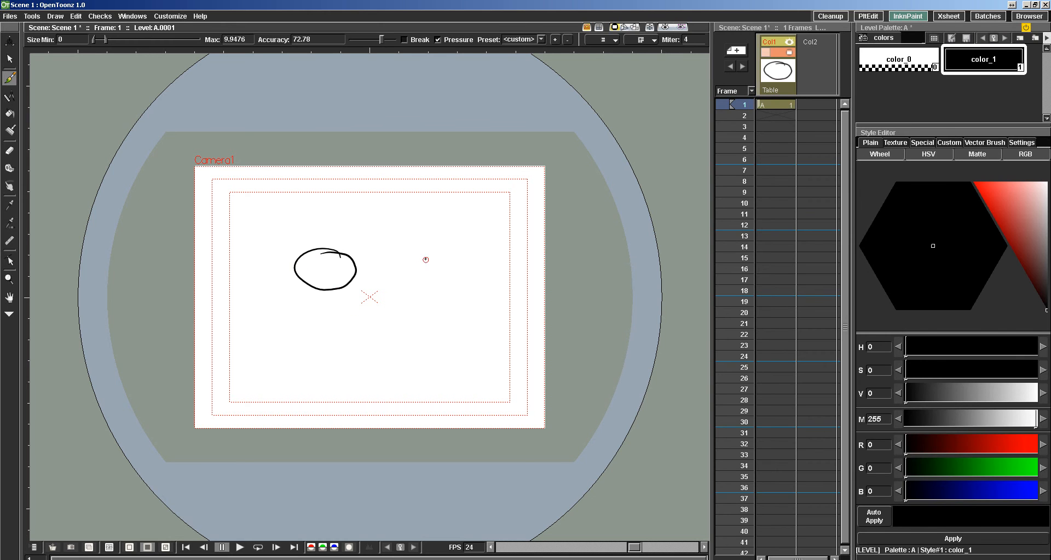
pyautogui.moveTo(433, 256)
pyautogui.mouseDown()
pyautogui.moveTo(395, 281)
pyautogui.moveTo(422, 245)
pyautogui.mouseUp()
pyautogui.moveTo(390, 328)
pyautogui.mouseDown()
pyautogui.moveTo(325, 342)
pyautogui.moveTo(383, 322)
pyautogui.mouseUp()
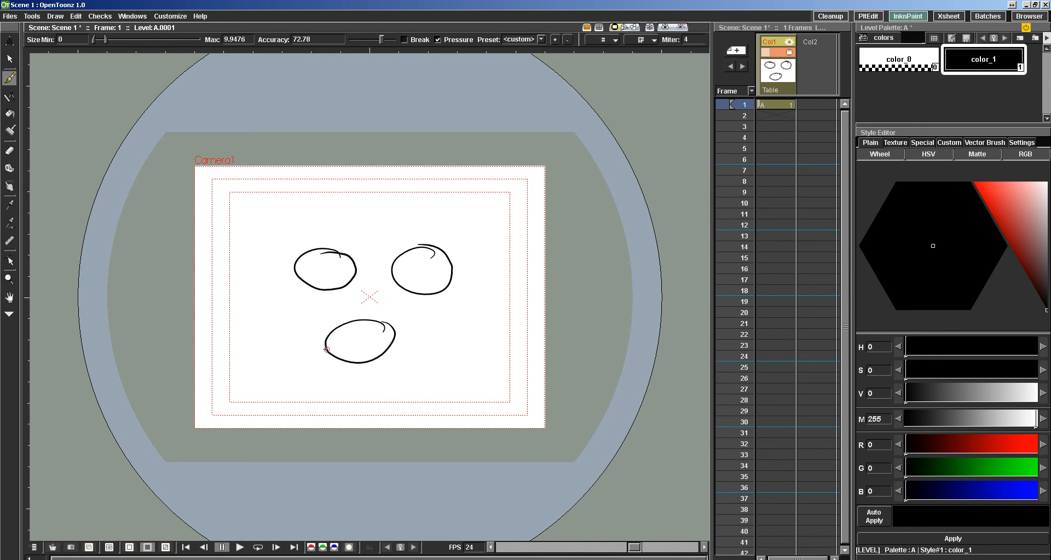
pyautogui.moveTo(382, 219)
pyautogui.mouseDown()
pyautogui.moveTo(347, 212)
pyautogui.moveTo(383, 211)
pyautogui.mouseUp()
pyautogui.hotkey('ctrl', 'z')
pyautogui.hotkey('ctrl', 'z')
pyautogui.hotkey('ctrl', 'z')
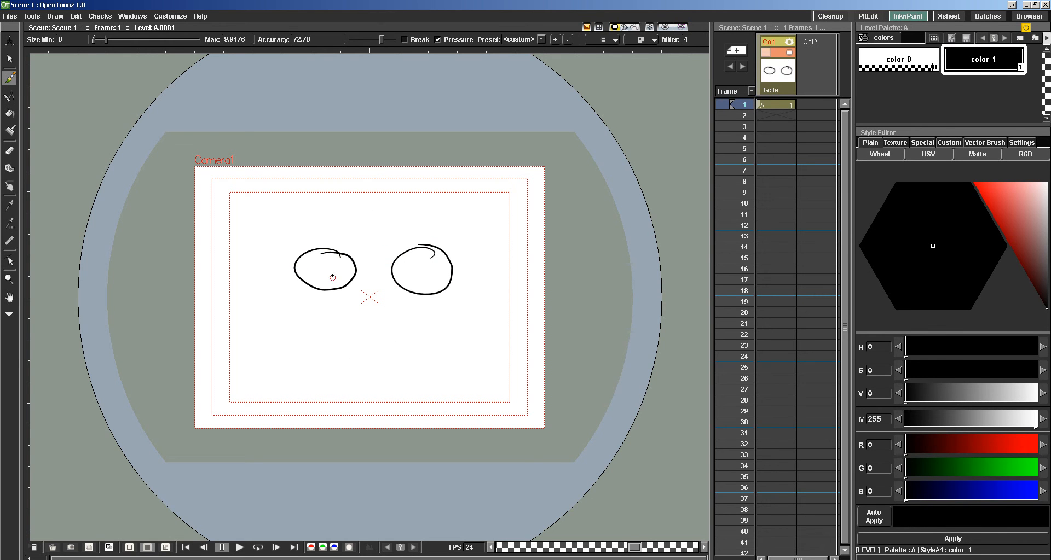
pyautogui.hotkey('ctrl', 'z')
# Return the brush accuracy to 100, try two small ovals and a winding stroke, and undo them.
pyautogui.moveTo(382, 39); pyautogui.dragTo(409, 41)
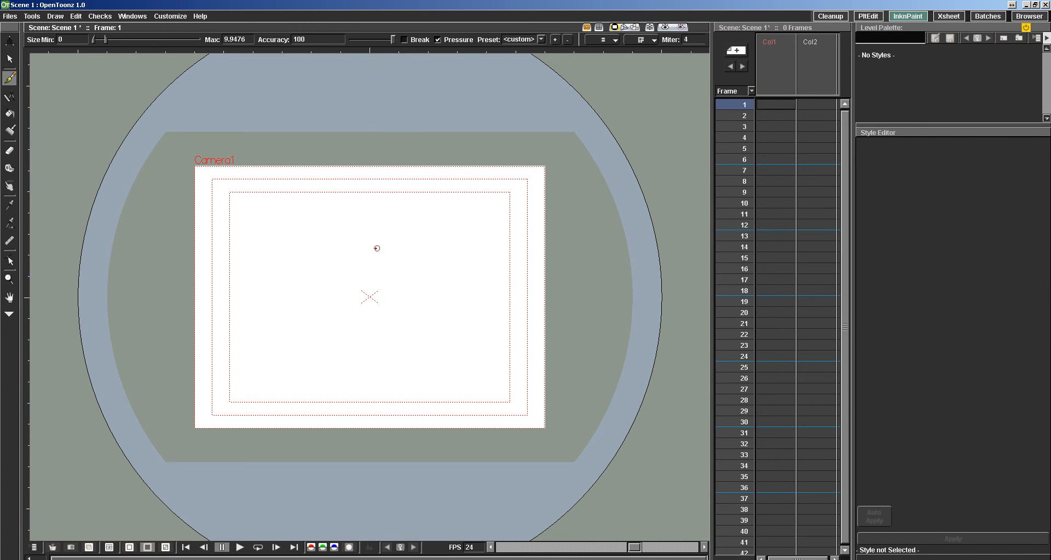
pyautogui.hotkey('ctrl', 'y')
pyautogui.moveTo(458, 230)
pyautogui.mouseDown()
pyautogui.moveTo(430, 239)
pyautogui.moveTo(458, 232)
pyautogui.mouseUp()
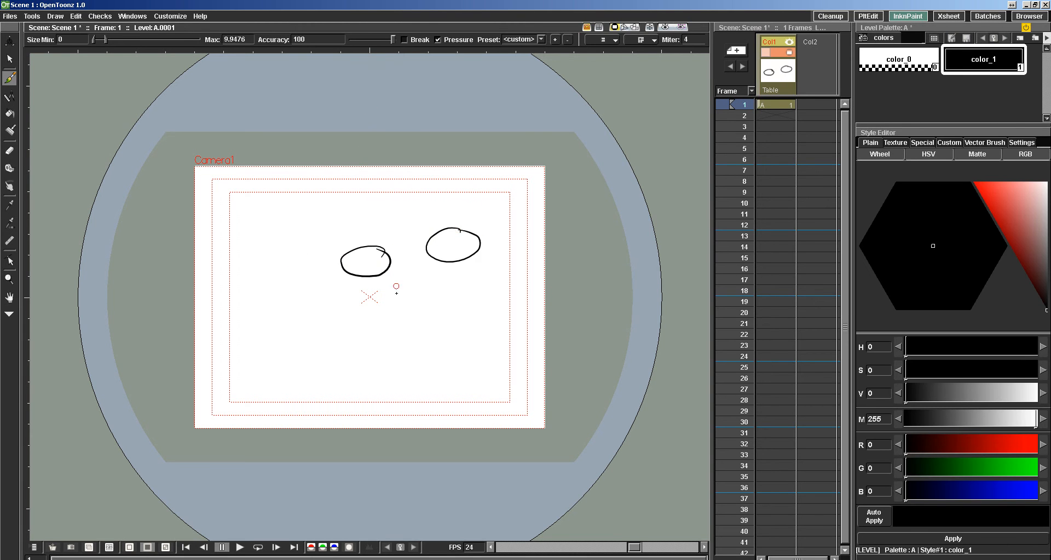
pyautogui.moveTo(439, 297)
pyautogui.mouseDown()
pyautogui.moveTo(407, 300)
pyautogui.moveTo(439, 318)
pyautogui.moveTo(380, 358)
pyautogui.moveTo(439, 355)
pyautogui.mouseUp()
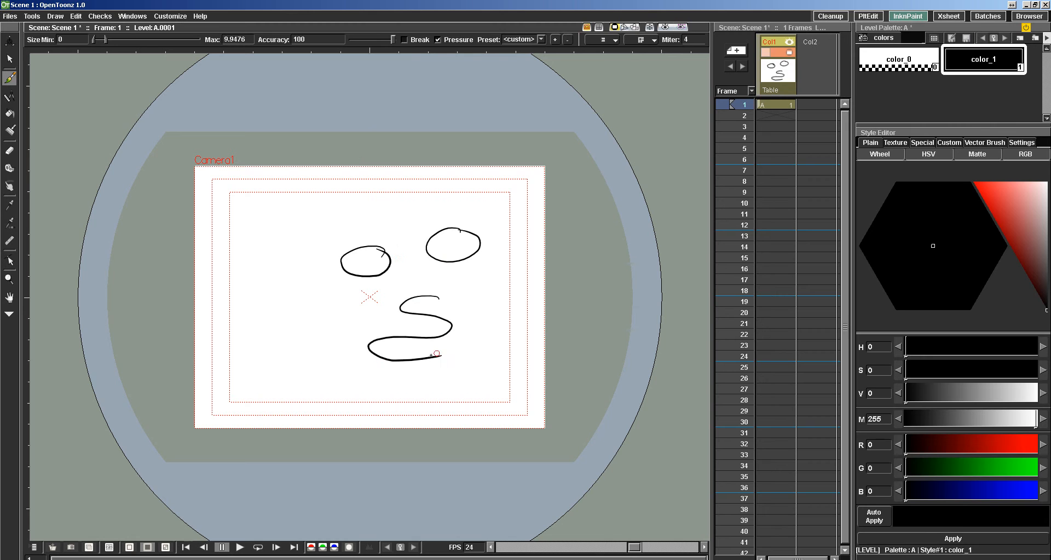
pyautogui.hotkey('ctrl', 'z')
pyautogui.hotkey('ctrl', 'z')
pyautogui.hotkey('ctrl', 'z')
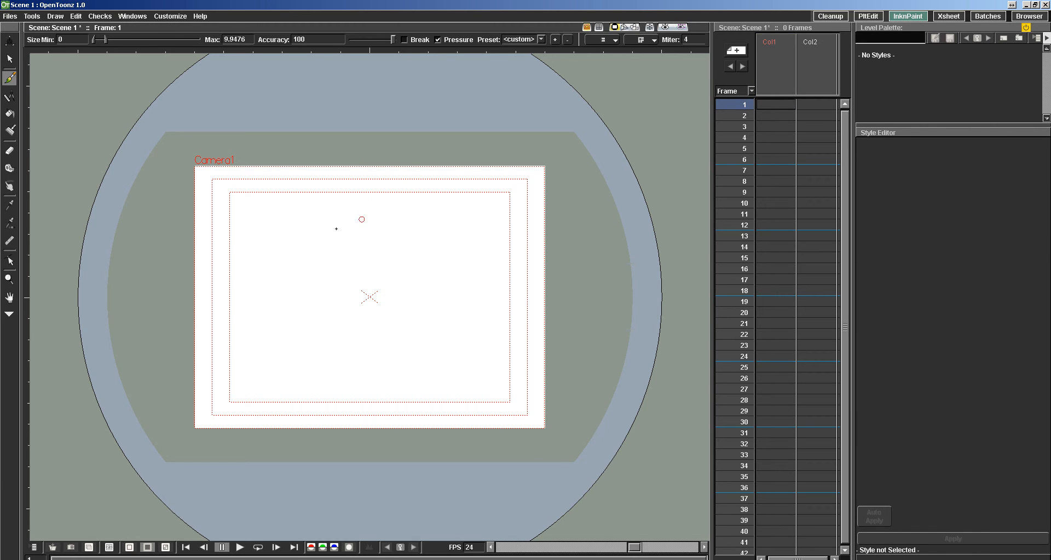
# Select Col2 and set the default level type to Toonz Raster Level in the Drawing preferences.
pyautogui.click(810, 74)
pyautogui.click(168, 17)
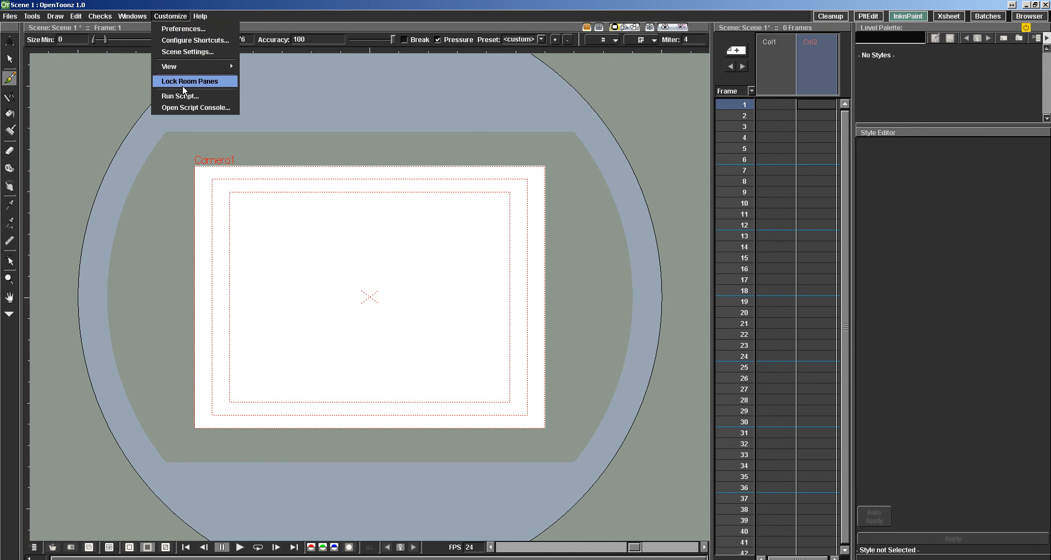
pyautogui.click(183, 28)
pyautogui.click(598, 152)
pyautogui.click(590, 169)
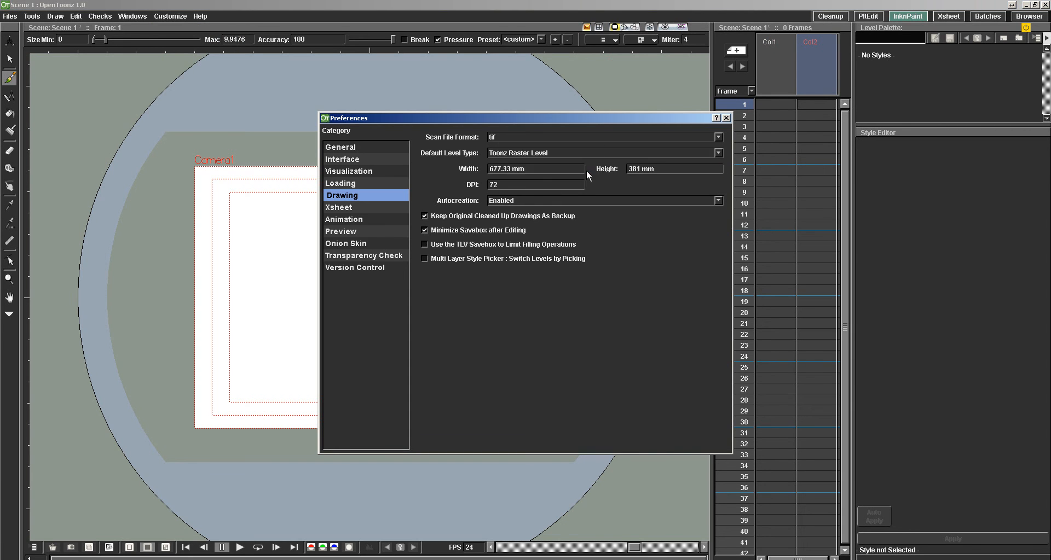
pyautogui.click(726, 117)
# Draw two S-shaped brush strokes side by side in the upper half of the camera frame on Col2, frame 1.
pyautogui.moveTo(319, 237)
pyautogui.mouseDown()
pyautogui.moveTo(301, 248)
pyautogui.moveTo(287, 279)
pyautogui.mouseUp()
pyautogui.moveTo(428, 242)
pyautogui.mouseDown()
pyautogui.moveTo(404, 260)
pyautogui.moveTo(403, 288)
pyautogui.mouseUp()
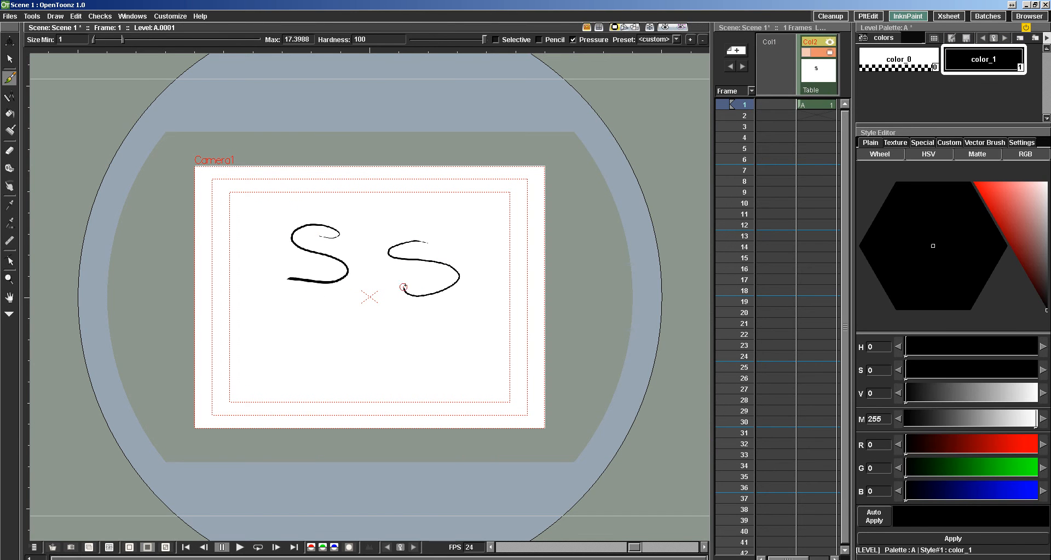
pyautogui.scroll(-6, 350, 275)
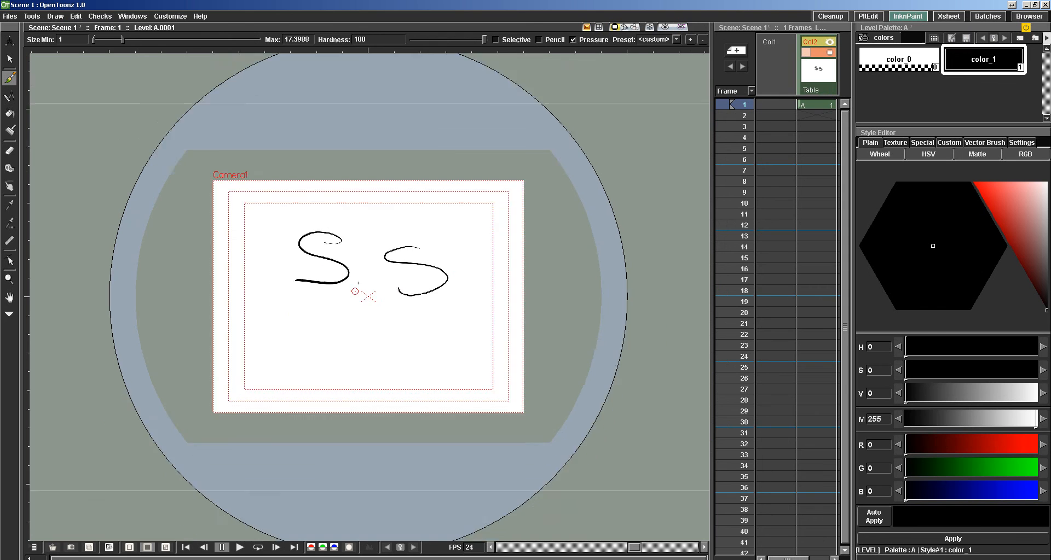
# Inspect the two S-shaped raster strokes up close and at actual pixel size, and undo both strokes.
pyautogui.scroll(12, 364, 309)
pyautogui.scroll(1, 364, 326)
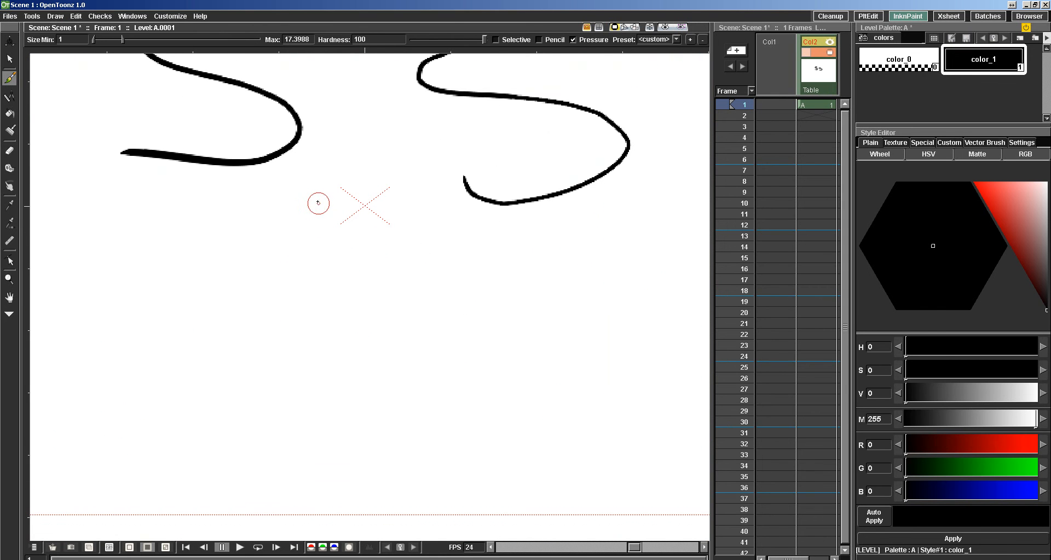
pyautogui.moveTo(371, 243)
pyautogui.mouseDown()
pyautogui.moveTo(387, 377)
pyautogui.moveTo(379, 385)
pyautogui.mouseUp()
pyautogui.scroll(3, 287, 227)
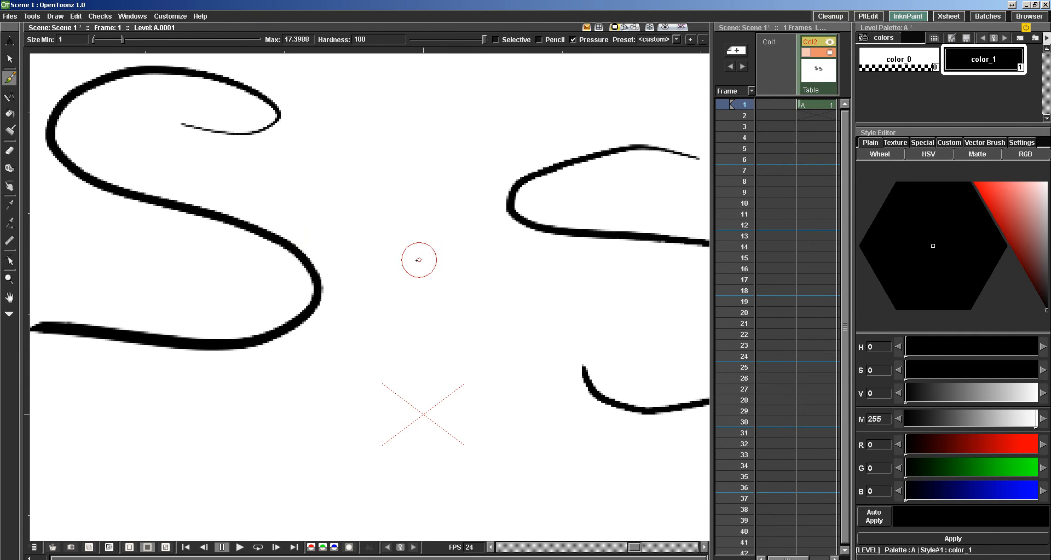
pyautogui.rightClick(404, 273)
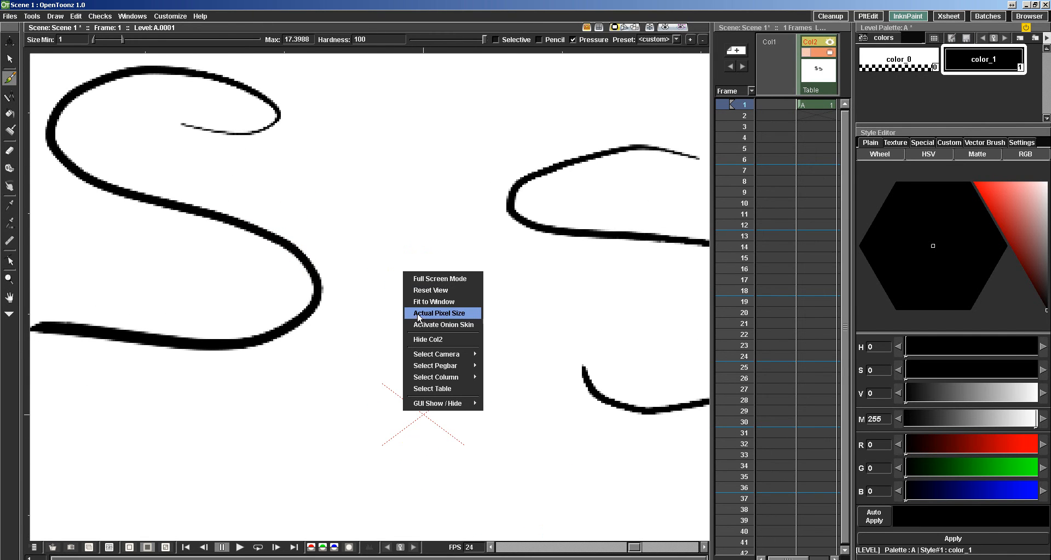
pyautogui.click(438, 314)
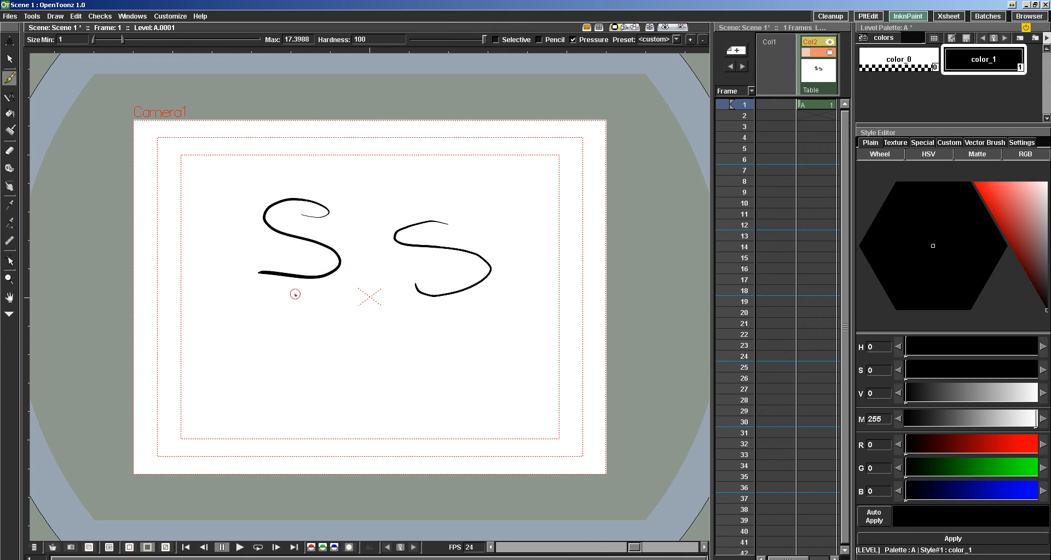
pyautogui.hotkey('ctrl', 'z')
pyautogui.hotkey('ctrl', 'z')
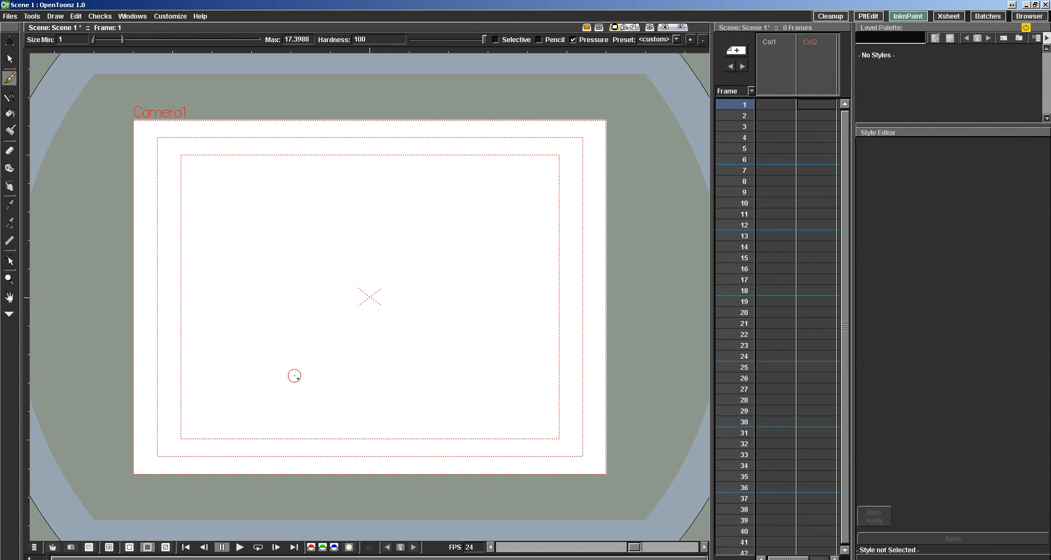
# Review the DPI in the Drawing preferences and the Xsheet and Animation settings, keeping Ease In / Ease Out as the default interpolation.
pyautogui.click(157, 16)
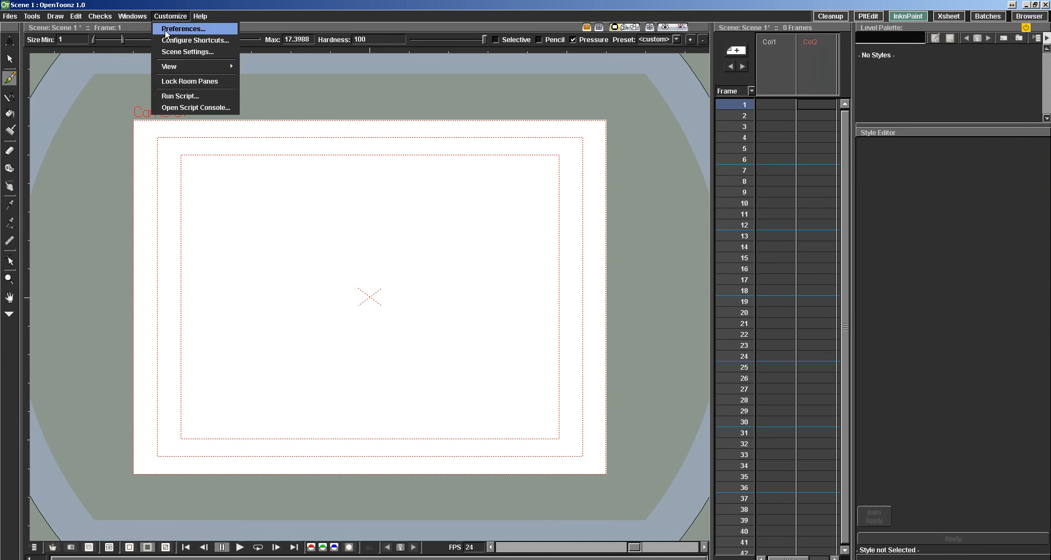
pyautogui.click(169, 30)
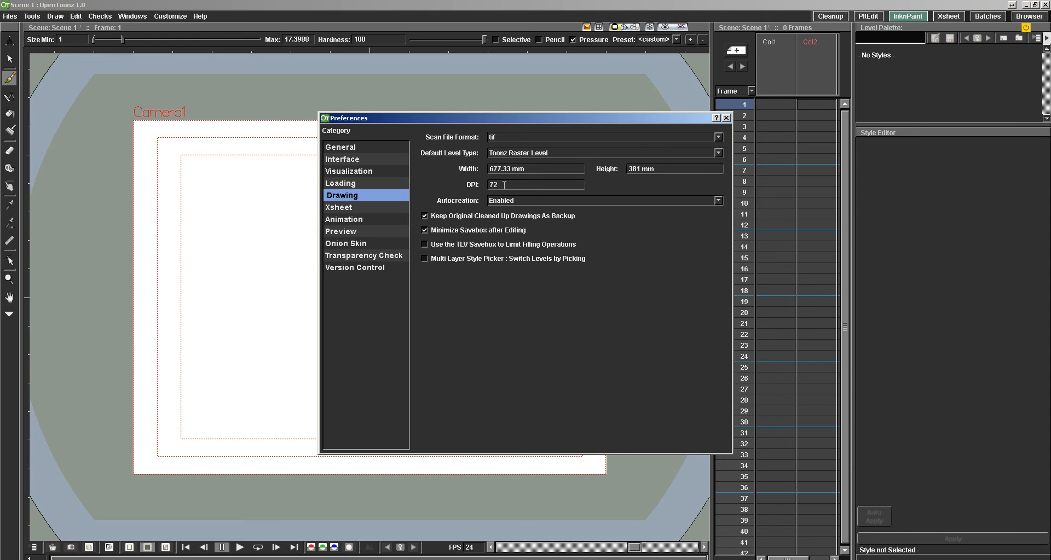
pyautogui.moveTo(503, 184); pyautogui.dragTo(478, 195)
pyautogui.doubleClick(500, 187)
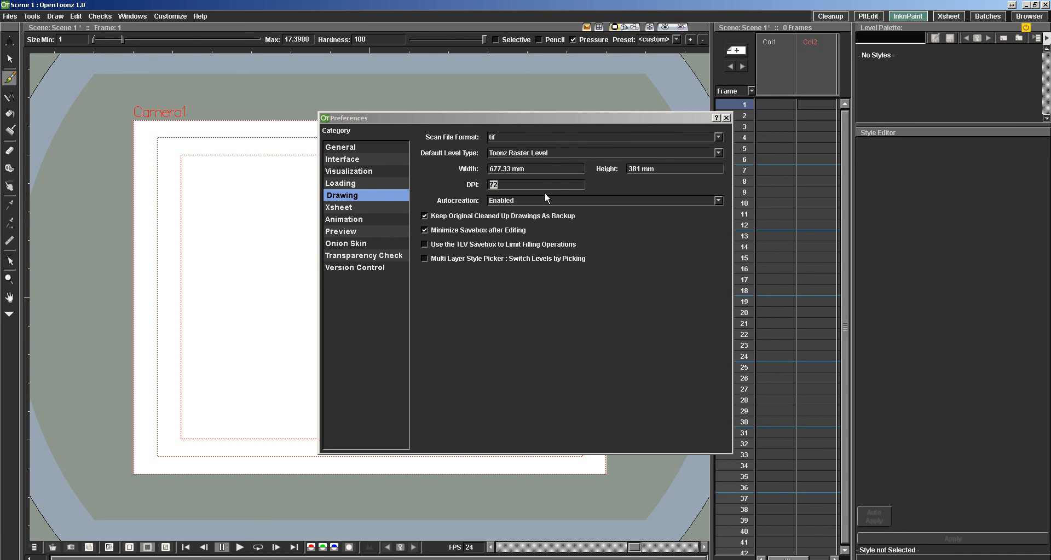
pyautogui.click(340, 208)
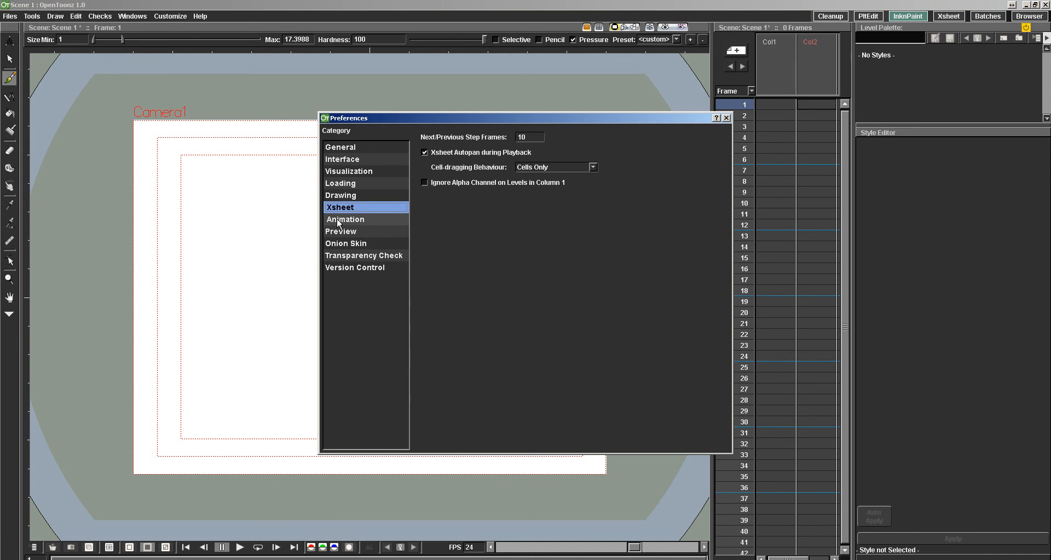
pyautogui.click(338, 222)
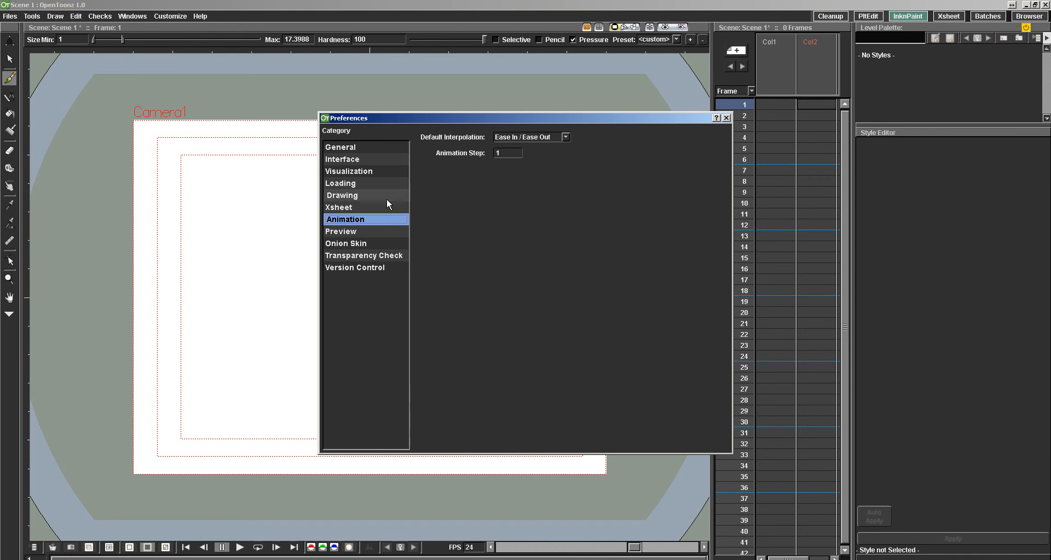
pyautogui.click(557, 138)
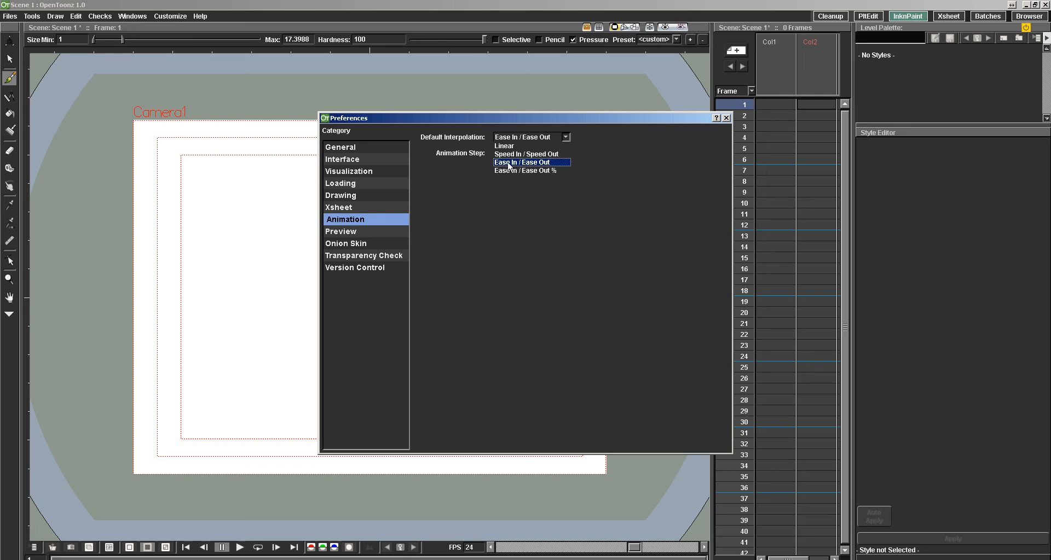
pyautogui.click(535, 163)
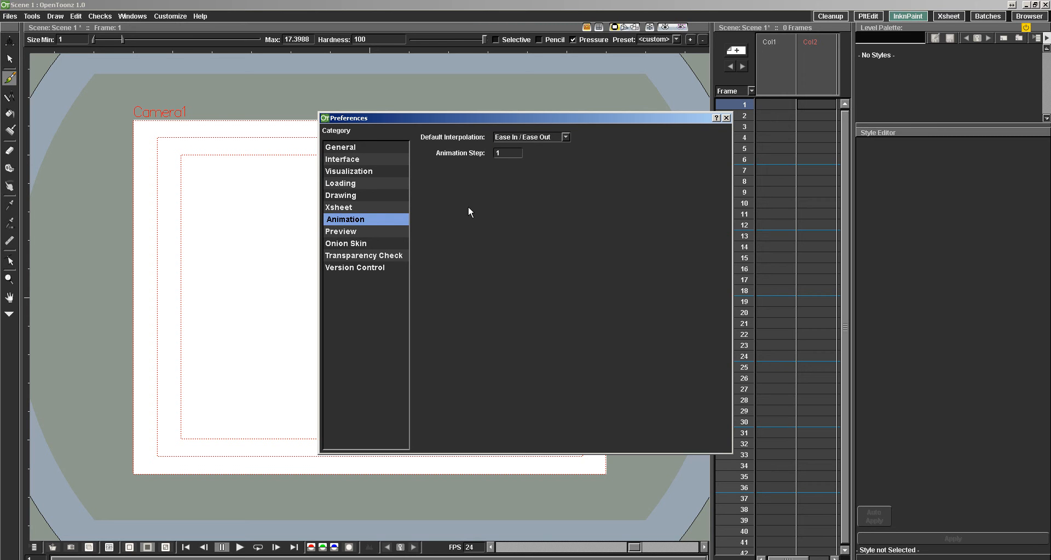
pyautogui.click(726, 119)
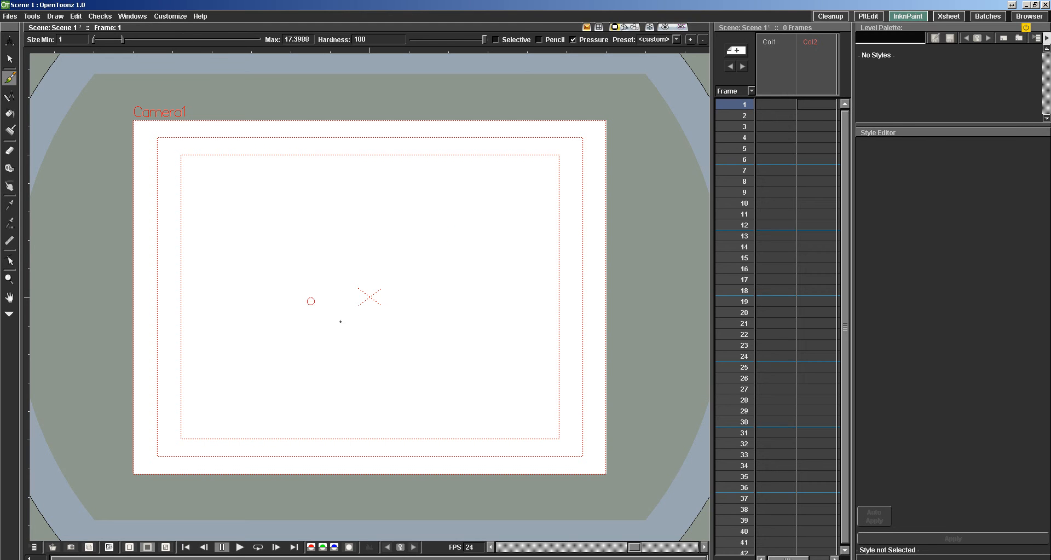
# Activate the onion skin in the viewer and extend it to the whole scene.
pyautogui.rightClick(416, 242)
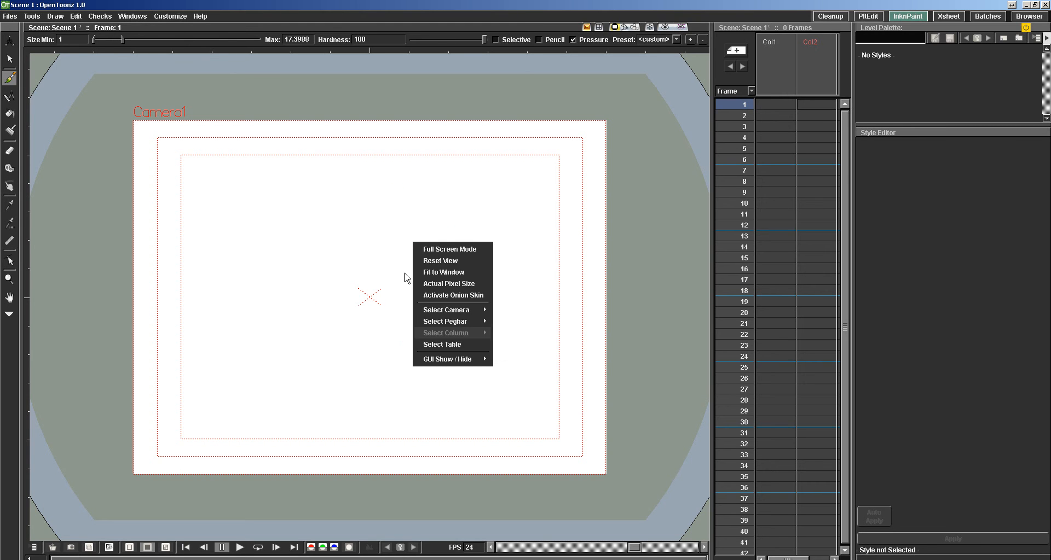
pyautogui.click(444, 296)
pyautogui.rightClick(415, 220)
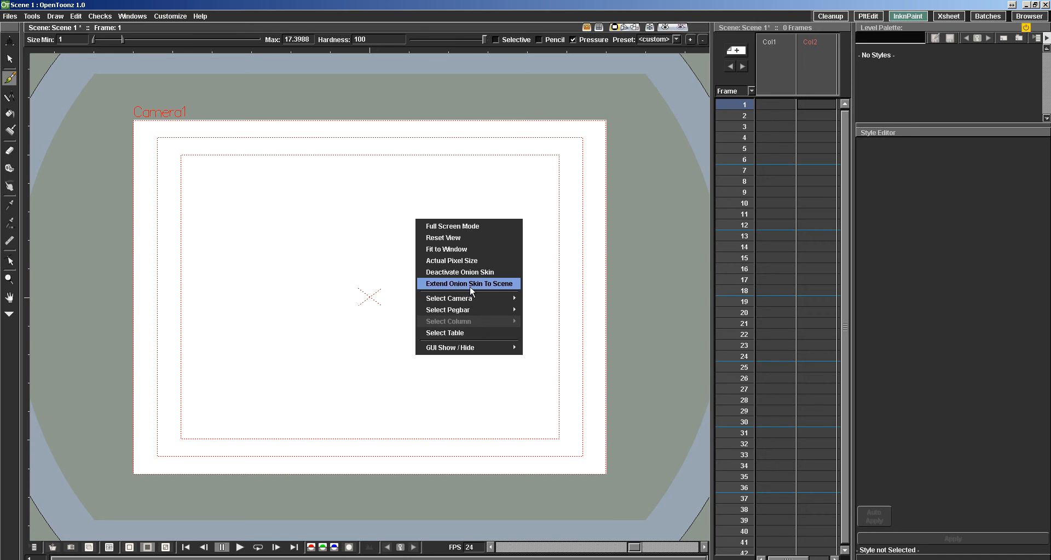
pyautogui.click(439, 284)
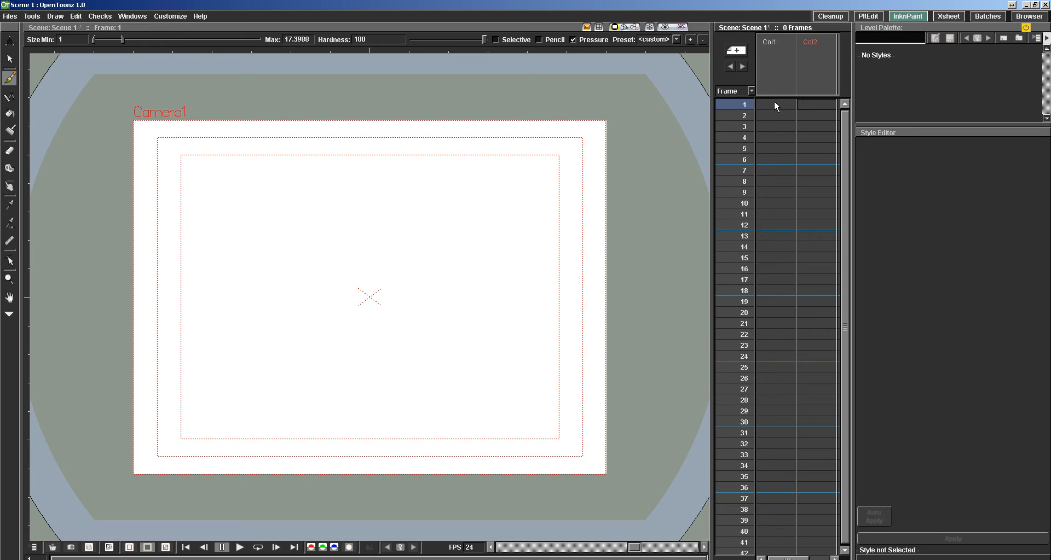
# Select Col1 and set the default level type to Toonz Vector Level in the Drawing preferences.
pyautogui.click(782, 71)
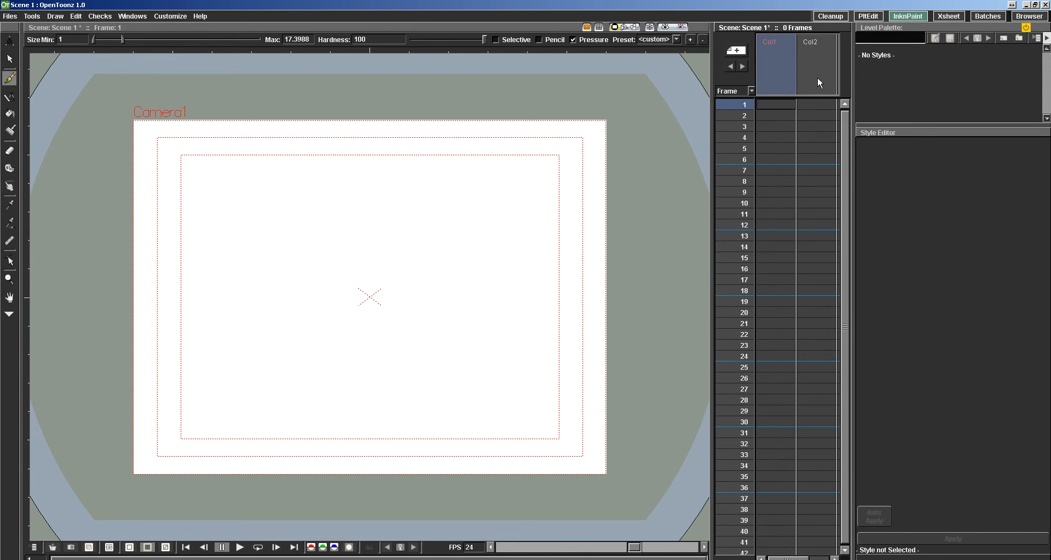
pyautogui.click(170, 16)
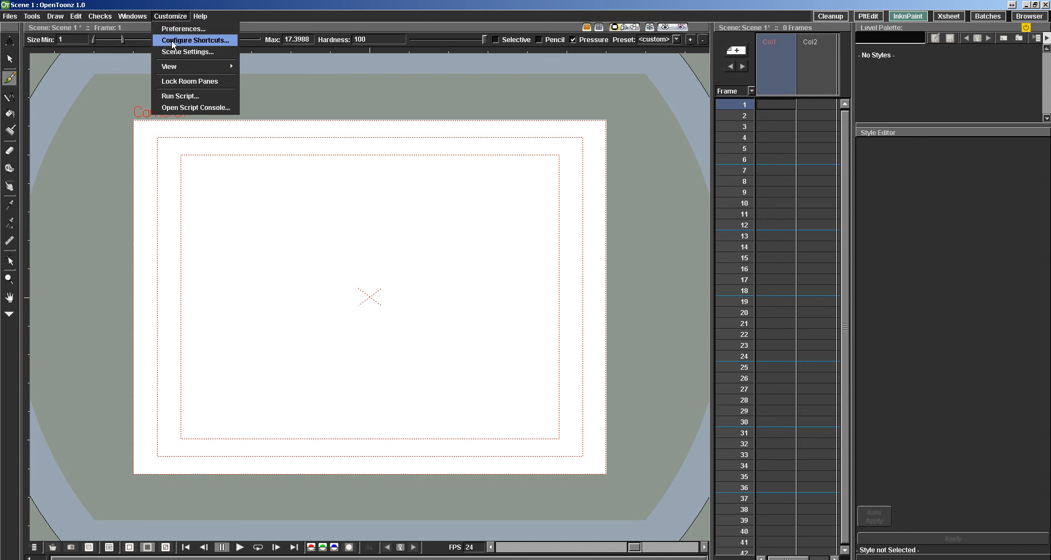
pyautogui.click(183, 29)
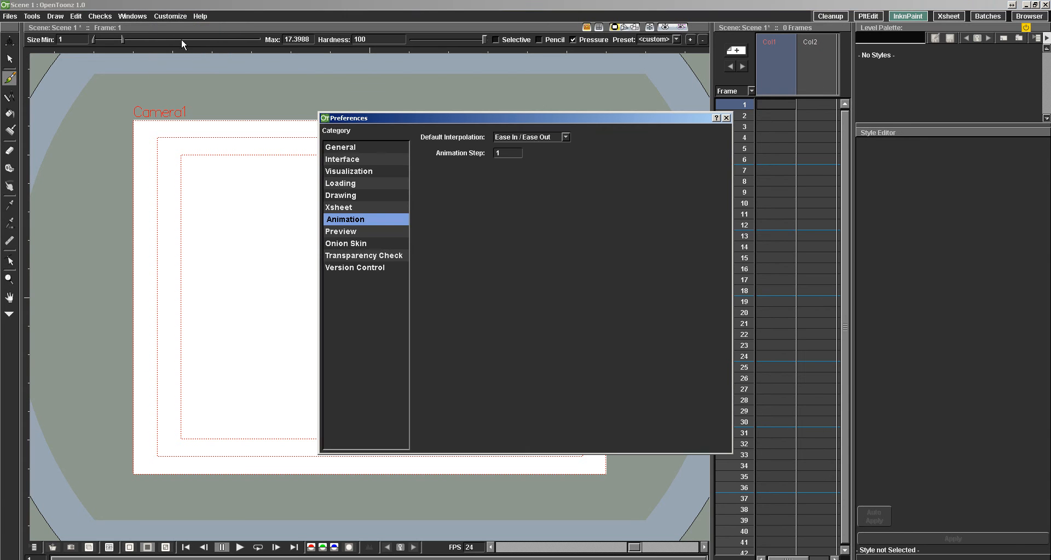
pyautogui.click(353, 197)
pyautogui.click(543, 152)
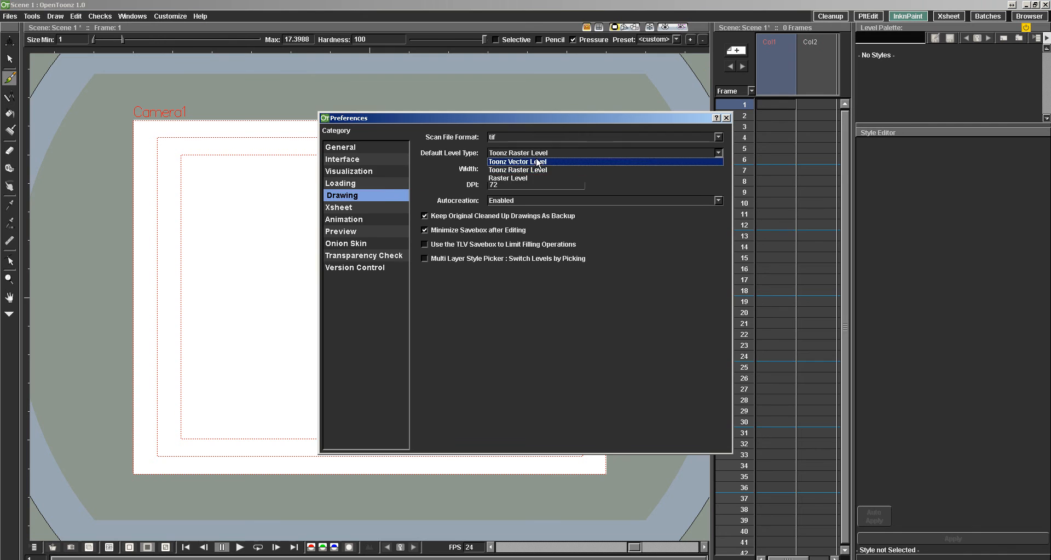
pyautogui.click(536, 143)
pyautogui.click(727, 118)
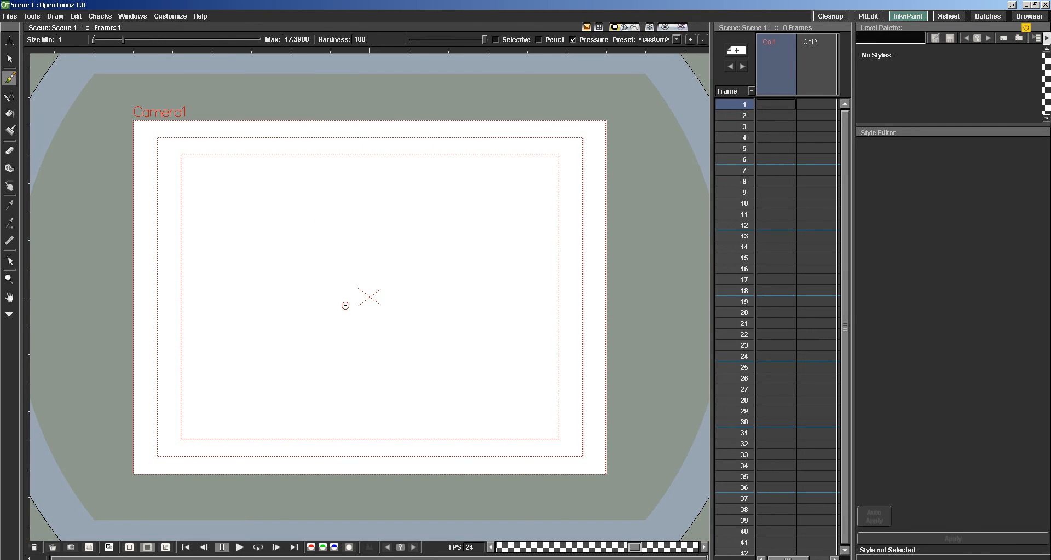
# Select frame 1 of Col1, measure across the lower part of the camera frame with the Ruler, and shift the ruler line slightly.
pyautogui.click(787, 105)
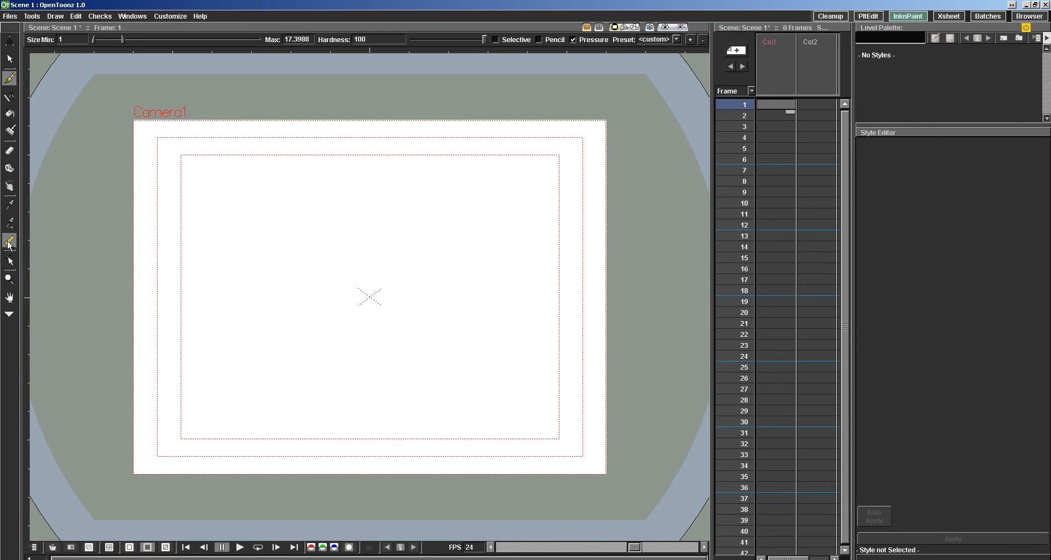
pyautogui.click(9, 242)
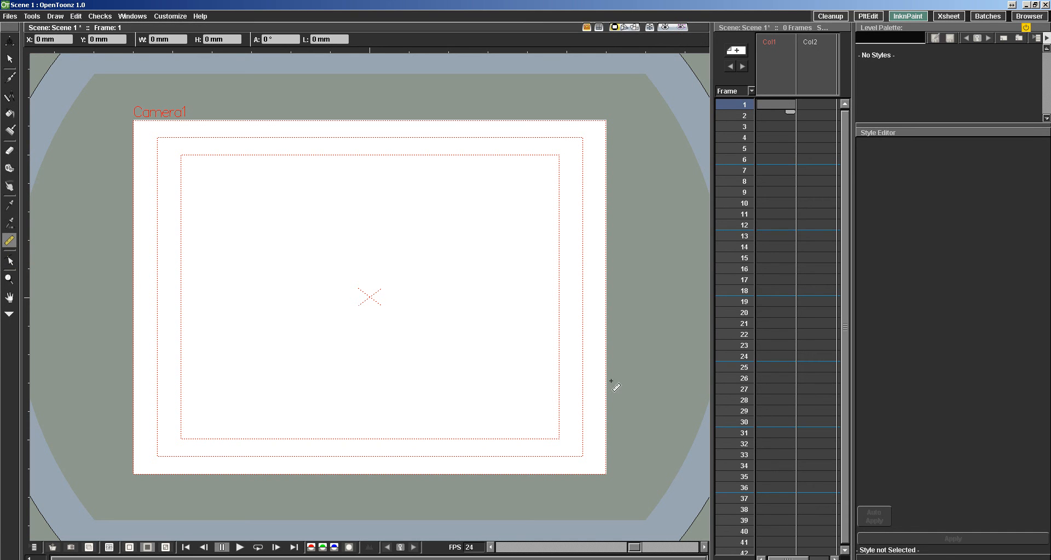
pyautogui.moveTo(615, 387)
pyautogui.mouseDown()
pyautogui.moveTo(153, 375)
pyautogui.moveTo(91, 384)
pyautogui.mouseUp()
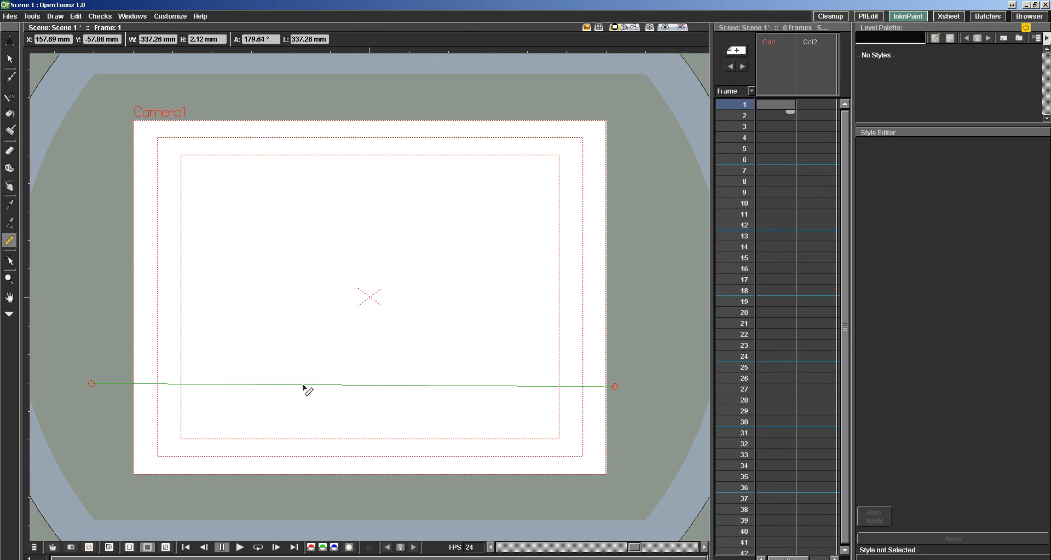
pyautogui.moveTo(303, 395)
pyautogui.mouseDown()
pyautogui.moveTo(277, 354)
pyautogui.moveTo(350, 426)
pyautogui.moveTo(294, 380)
pyautogui.moveTo(314, 393)
pyautogui.mouseUp()
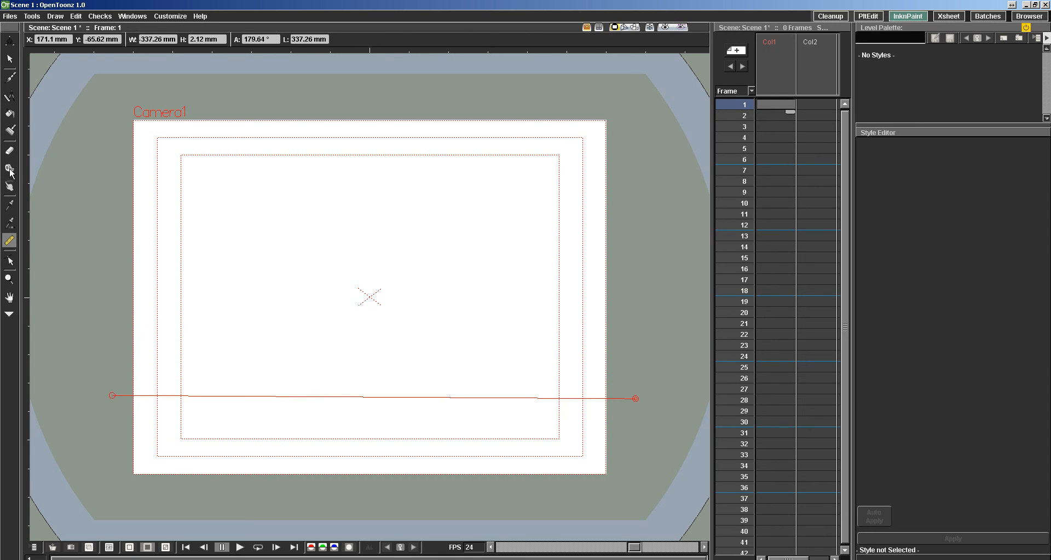
# Set the Geometric tool to the Line shape and start a vector level on Col1, frame 1.
pyautogui.click(9, 78)
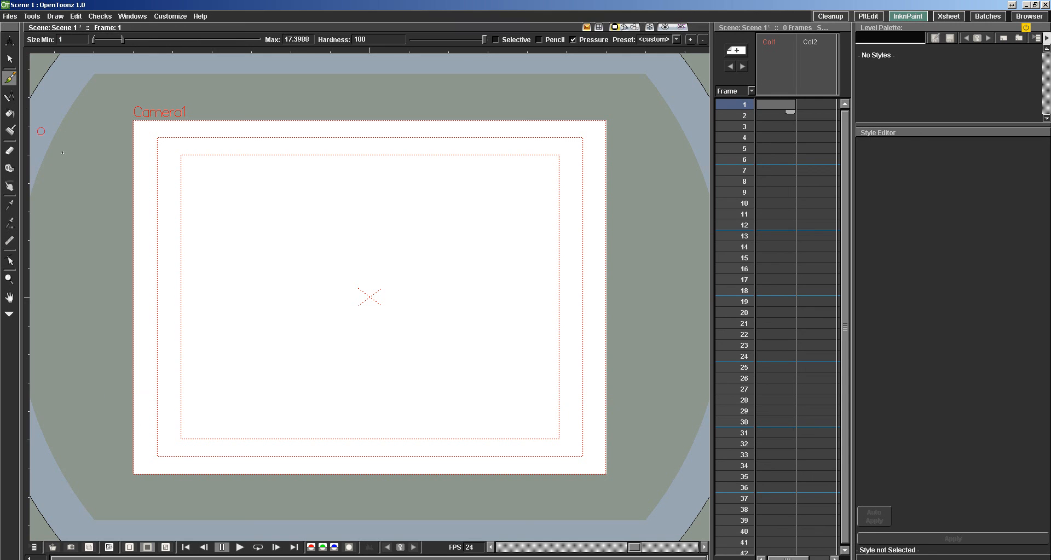
pyautogui.click(10, 97)
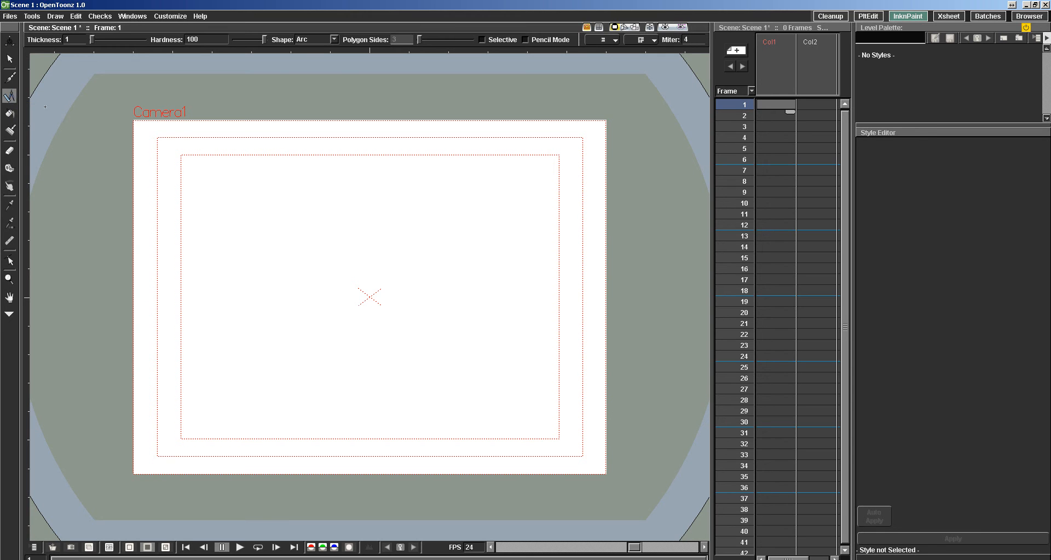
pyautogui.click(313, 39)
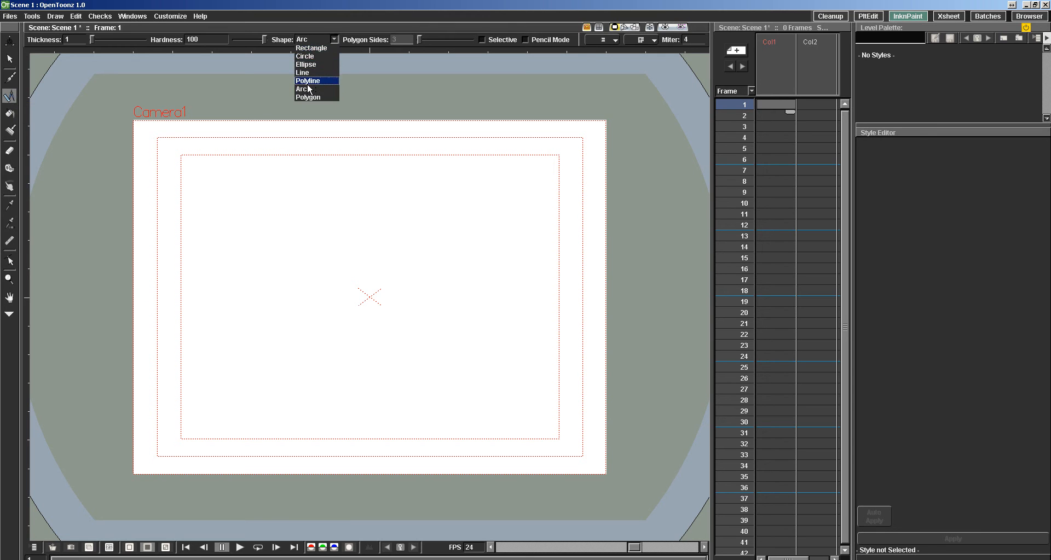
pyautogui.click(307, 68)
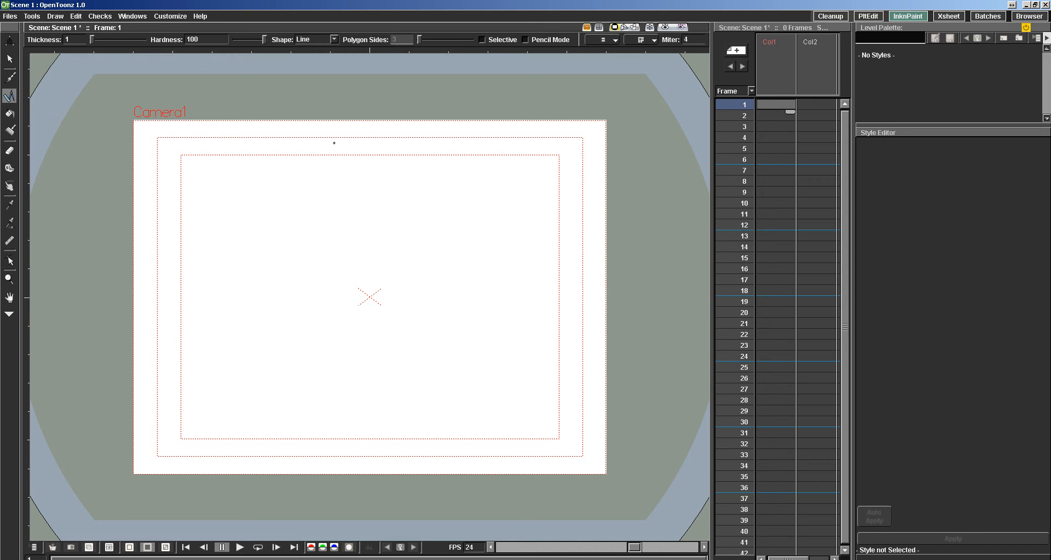
pyautogui.moveTo(92, 40); pyautogui.dragTo(95, 39)
pyautogui.click(617, 407)
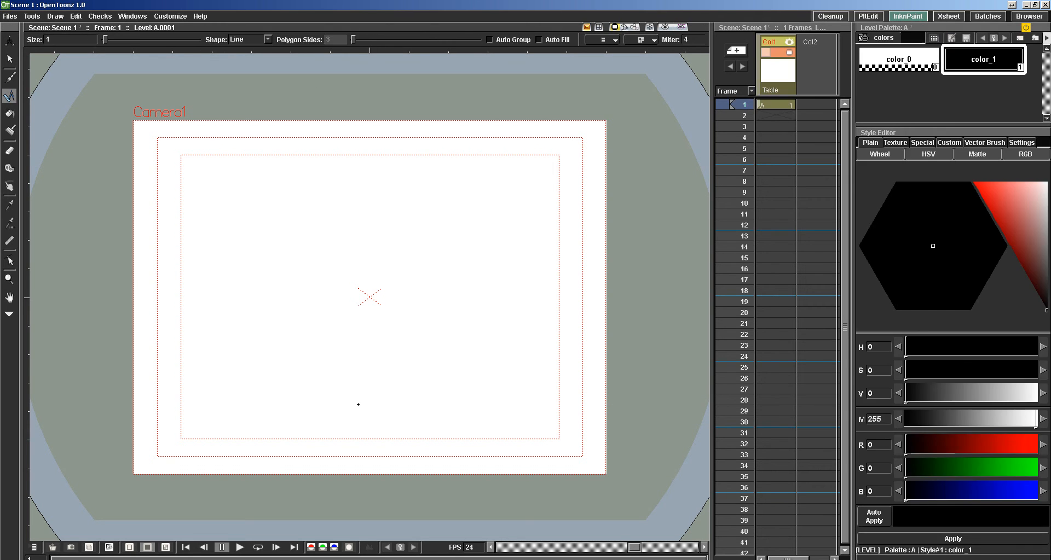
# Try two straight lines inward from the camera frame's lower right edge, undoing each one.
pyautogui.moveTo(607, 423); pyautogui.dragTo(260, 404)
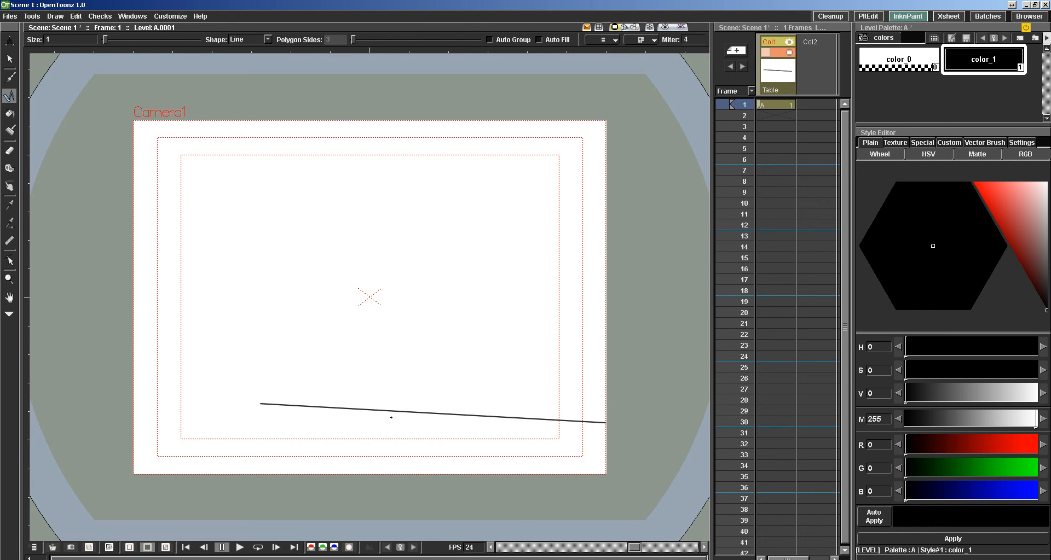
pyautogui.hotkey('ctrl', 'z')
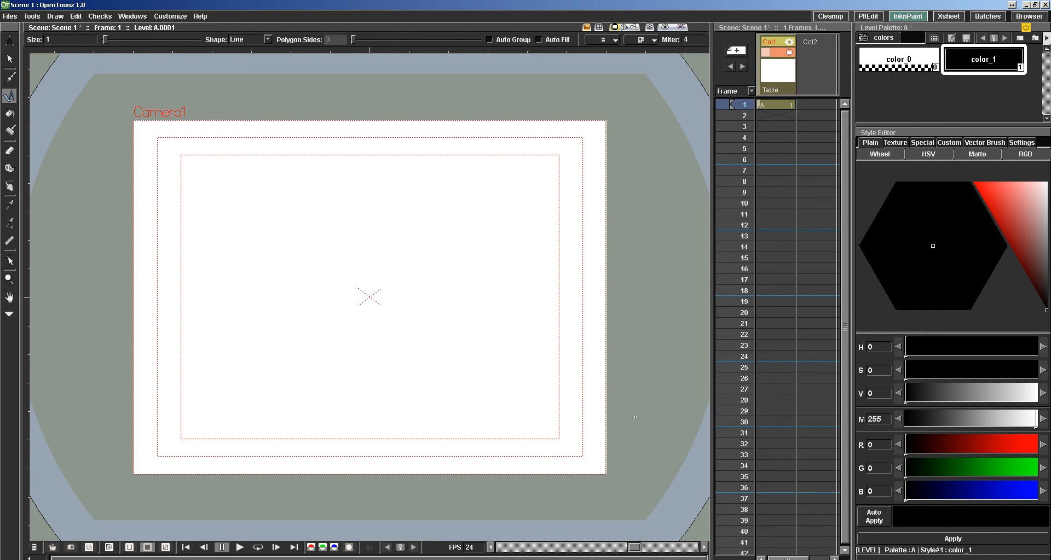
pyautogui.moveTo(609, 423); pyautogui.dragTo(424, 433)
pyautogui.hotkey('ctrl', 'z')
# Draw a horizontal ground line across the lower part of the camera frame on Col1, and ready the Brush on Col2, frame 1.
pyautogui.moveTo(609, 422); pyautogui.dragTo(83, 427)
pyautogui.hotkey('ctrl', 'z')
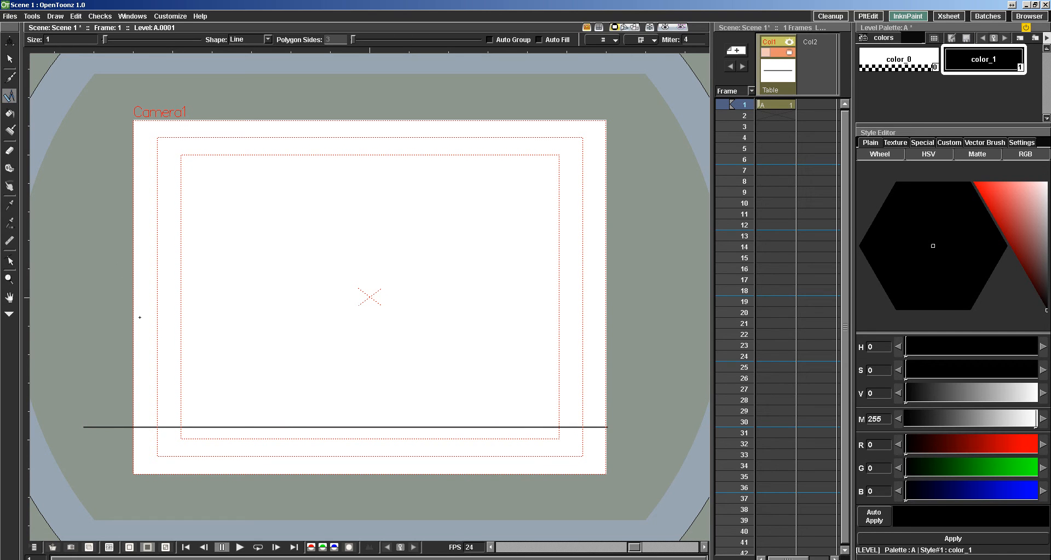
pyautogui.press('b')
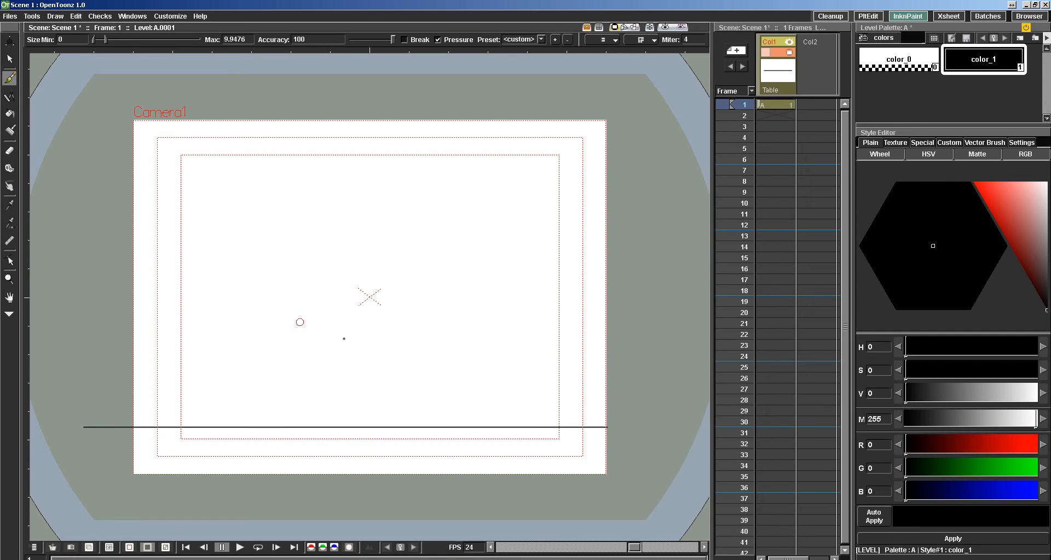
pyautogui.click(806, 114)
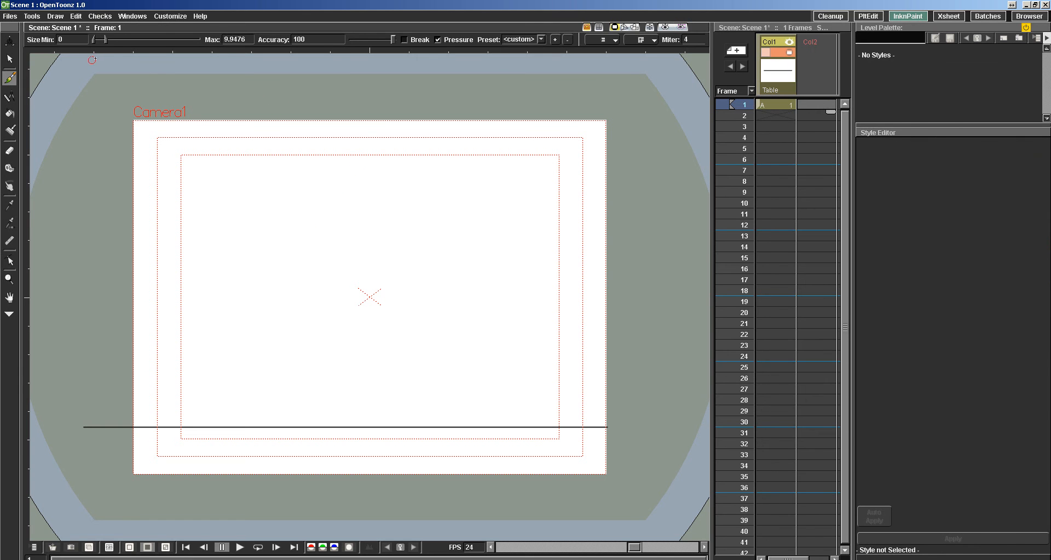
# Set the Brush's maximum size to 6.2827 and draw a small ball at the camera frame's upper centre on Col2, frame 1.
pyautogui.moveTo(104, 40); pyautogui.dragTo(102, 39)
pyautogui.moveTo(369, 150)
pyautogui.mouseDown()
pyautogui.moveTo(393, 161)
pyautogui.moveTo(342, 166)
pyautogui.moveTo(361, 180)
pyautogui.moveTo(377, 150)
pyautogui.mouseUp()
pyautogui.hotkey('ctrl', 'z')
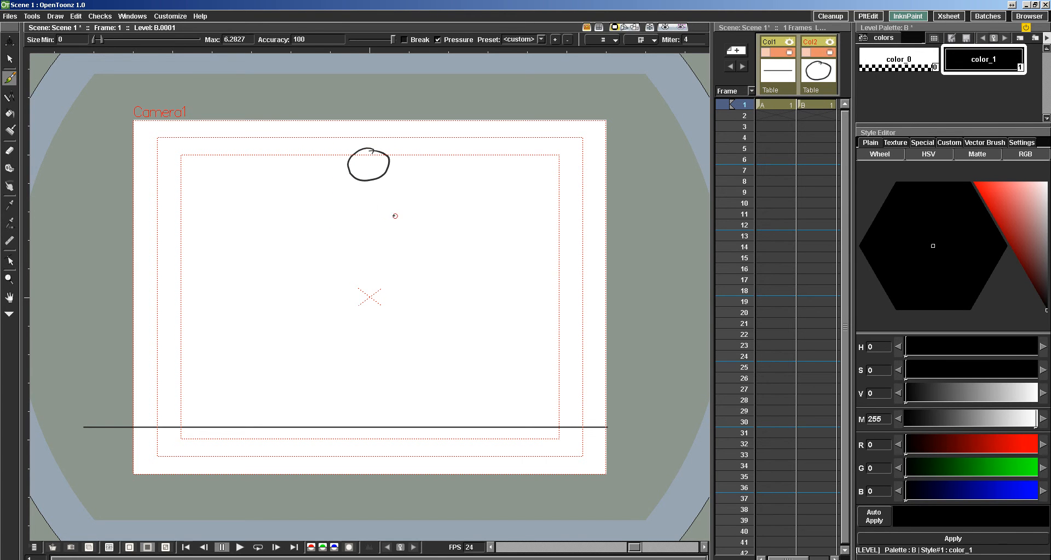
# Draw the ball slightly lower on Col2, frame 2, and lower again on frame 3, flipping between frames to compare the drawings.
pyautogui.press('.')
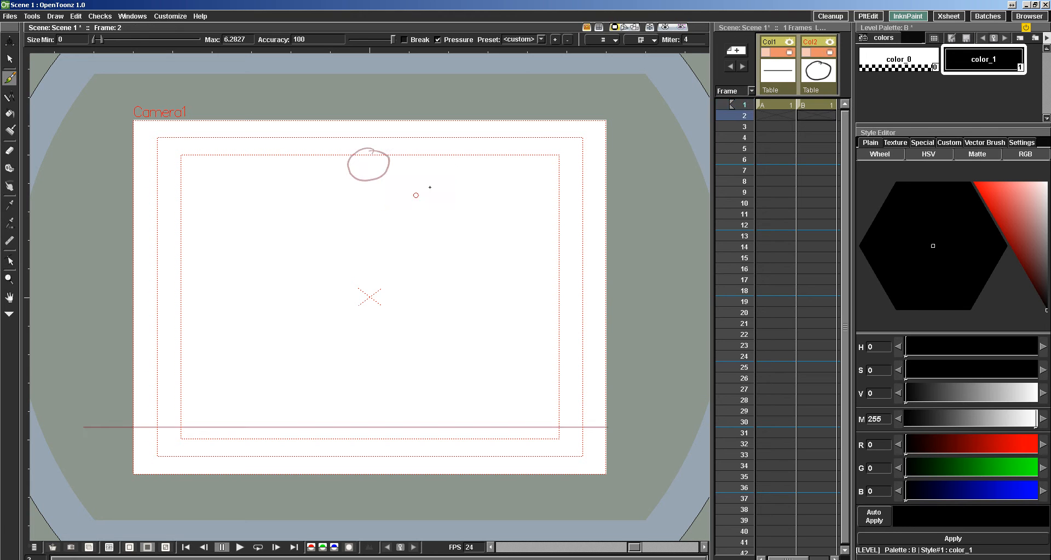
pyautogui.press(',')
pyautogui.press('.')
pyautogui.press(',')
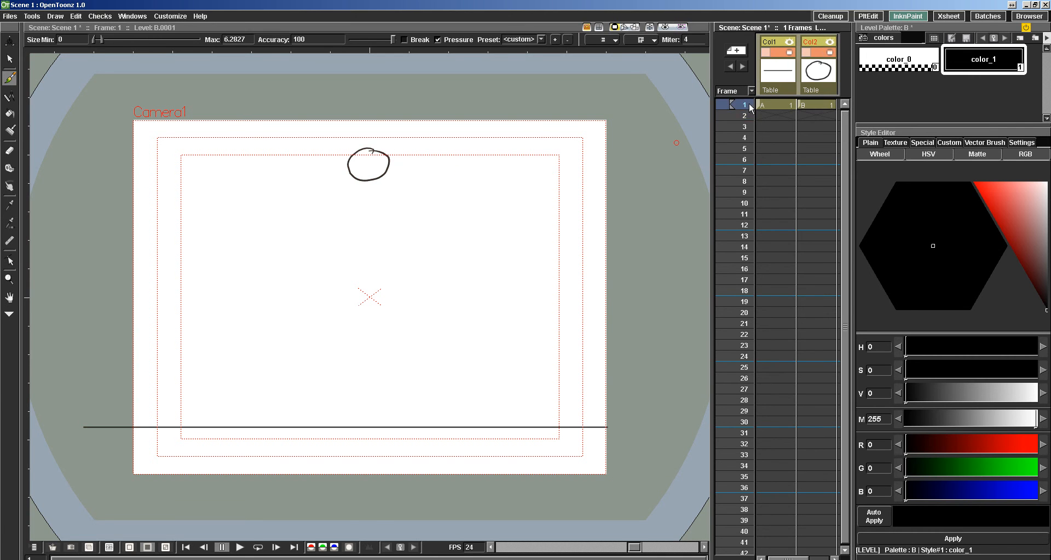
pyautogui.press('.')
pyautogui.press(',')
pyautogui.press('.')
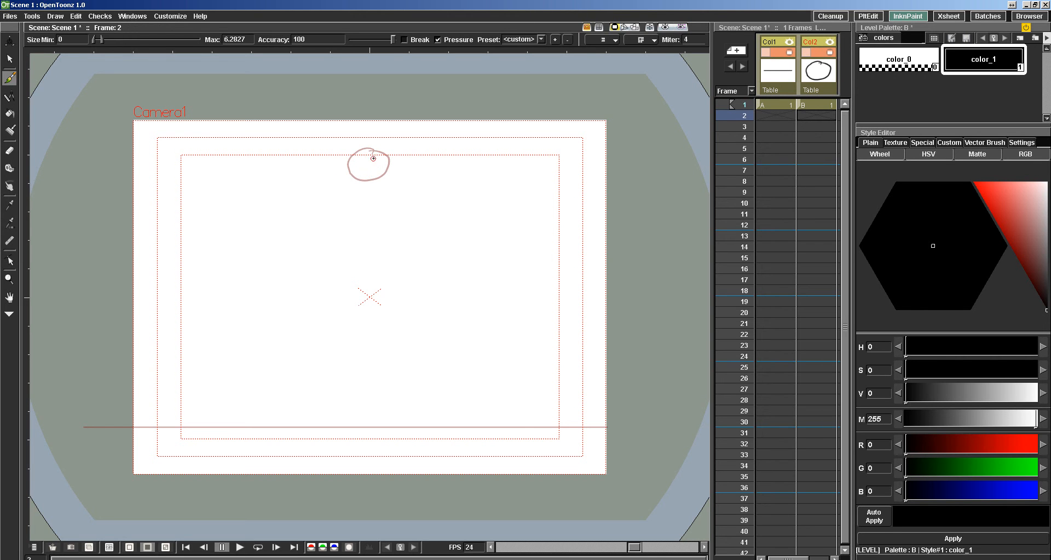
pyautogui.moveTo(373, 158)
pyautogui.mouseDown()
pyautogui.moveTo(363, 153)
pyautogui.moveTo(346, 174)
pyautogui.moveTo(375, 190)
pyautogui.moveTo(387, 171)
pyautogui.moveTo(374, 157)
pyautogui.mouseUp()
pyautogui.press(',')
pyautogui.press('.')
# Draw the falling ball above the frame's centre mark on Col2, frame 4, undoing the first attempt and redrawing it.
pyautogui.press('.')
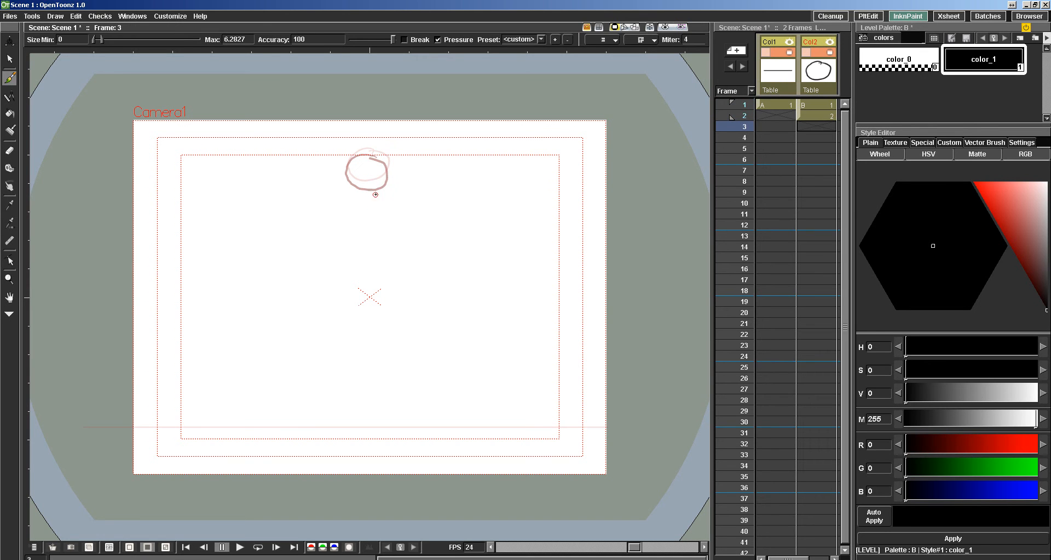
pyautogui.moveTo(384, 192)
pyautogui.mouseDown()
pyautogui.moveTo(353, 178)
pyautogui.moveTo(348, 198)
pyautogui.moveTo(373, 210)
pyautogui.moveTo(378, 184)
pyautogui.mouseUp()
pyautogui.press('.')
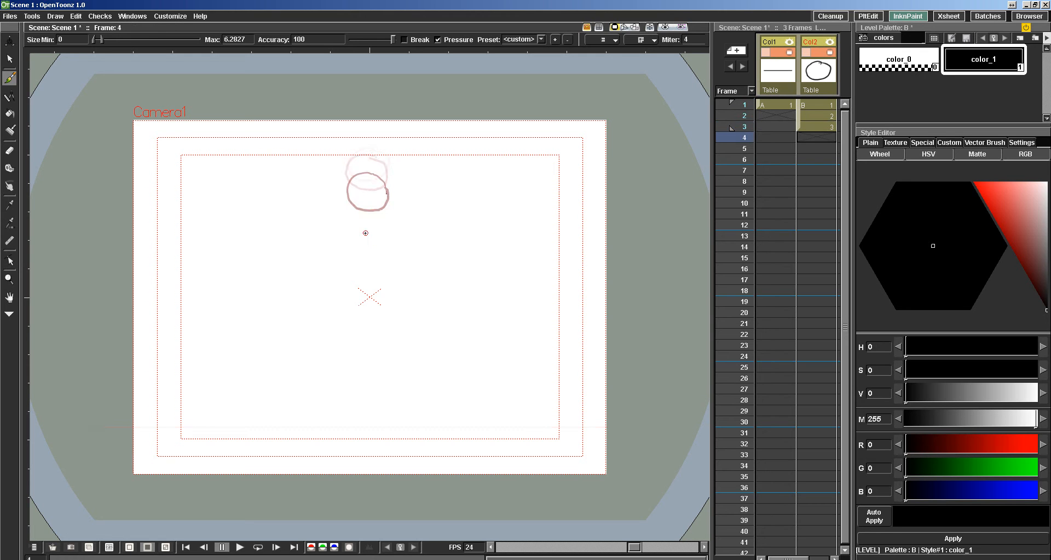
pyautogui.moveTo(380, 244)
pyautogui.mouseDown()
pyautogui.moveTo(385, 226)
pyautogui.moveTo(359, 217)
pyautogui.moveTo(348, 239)
pyautogui.moveTo(368, 255)
pyautogui.moveTo(384, 241)
pyautogui.moveTo(368, 221)
pyautogui.mouseUp()
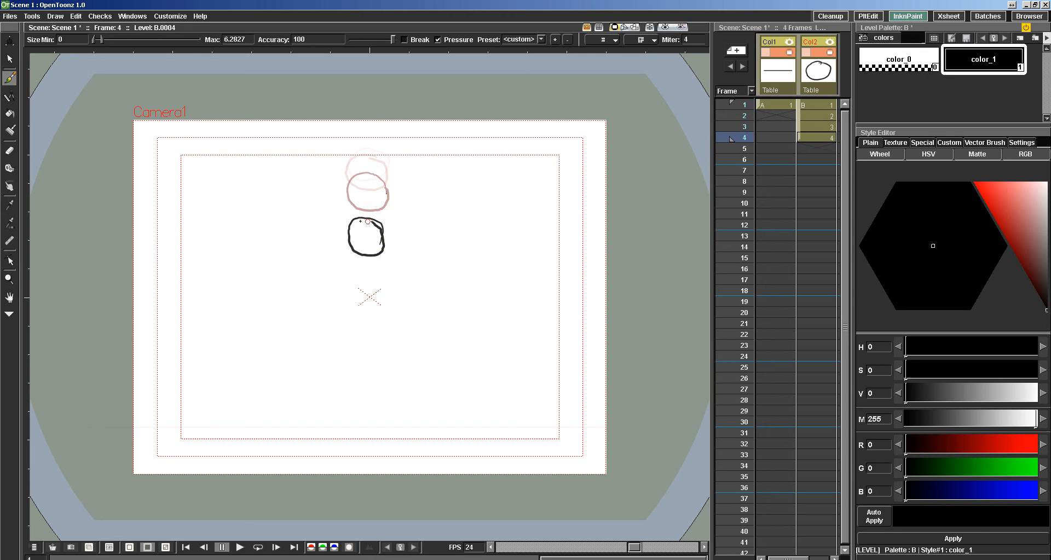
pyautogui.hotkey('ctrl', 'z')
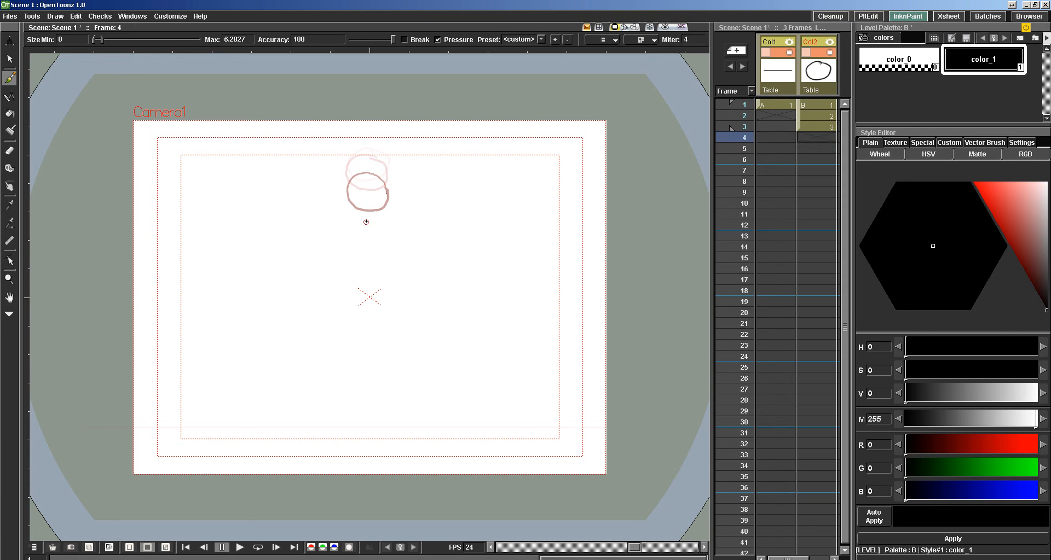
pyautogui.moveTo(371, 224)
pyautogui.mouseDown()
pyautogui.moveTo(353, 228)
pyautogui.moveTo(346, 253)
pyautogui.moveTo(377, 262)
pyautogui.moveTo(380, 239)
pyautogui.moveTo(363, 224)
pyautogui.mouseUp()
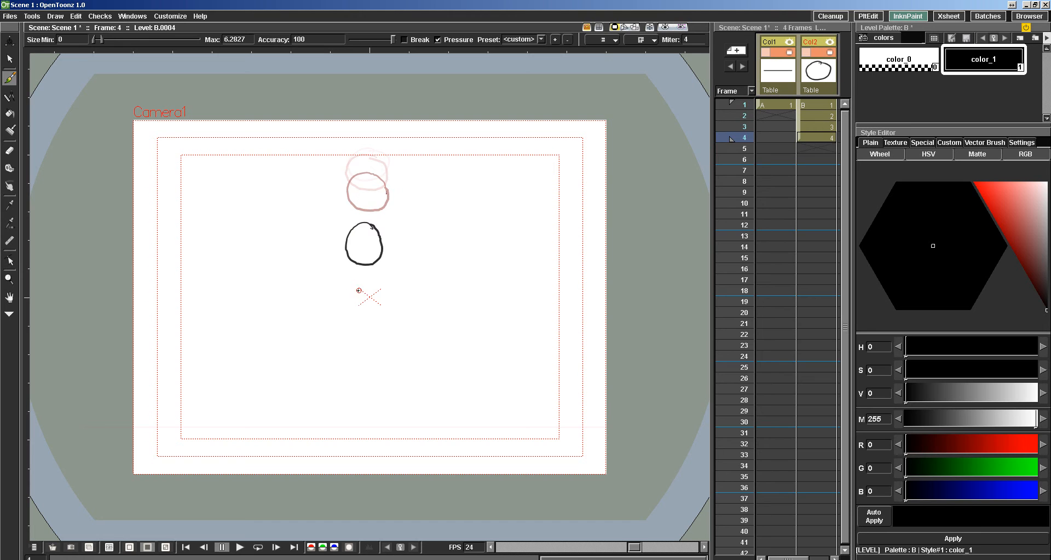
# Try drawing the falling ball just below the centre mark on Col2, frame 5, and undo it.
pyautogui.hotkey('shift', '.')
pyautogui.moveTo(375, 312)
pyautogui.mouseDown()
pyautogui.moveTo(372, 300)
pyautogui.moveTo(349, 309)
pyautogui.moveTo(357, 336)
pyautogui.moveTo(378, 324)
pyautogui.moveTo(369, 303)
pyautogui.mouseUp()
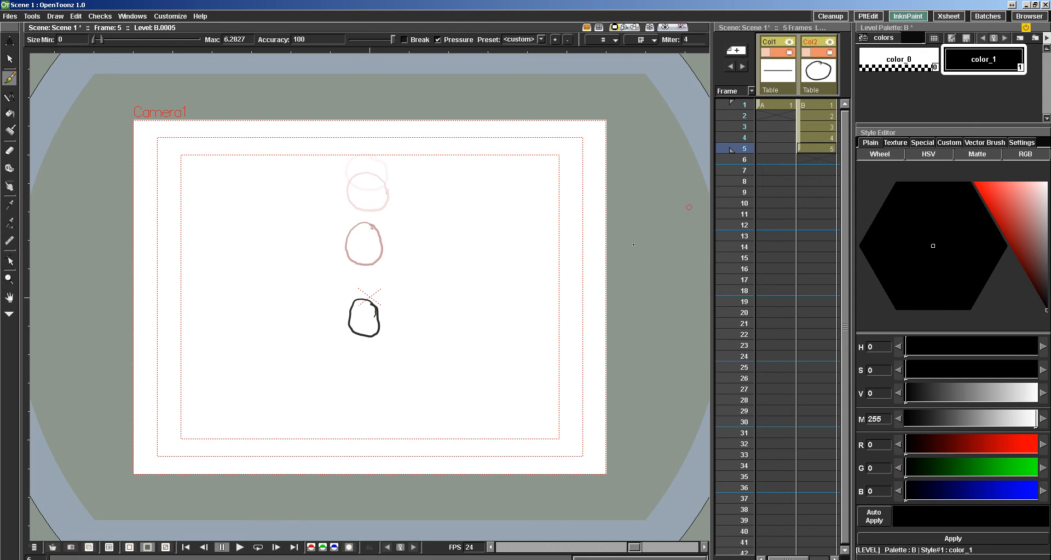
pyautogui.press('.')
pyautogui.press(',')
pyautogui.hotkey('ctrl', 'z')
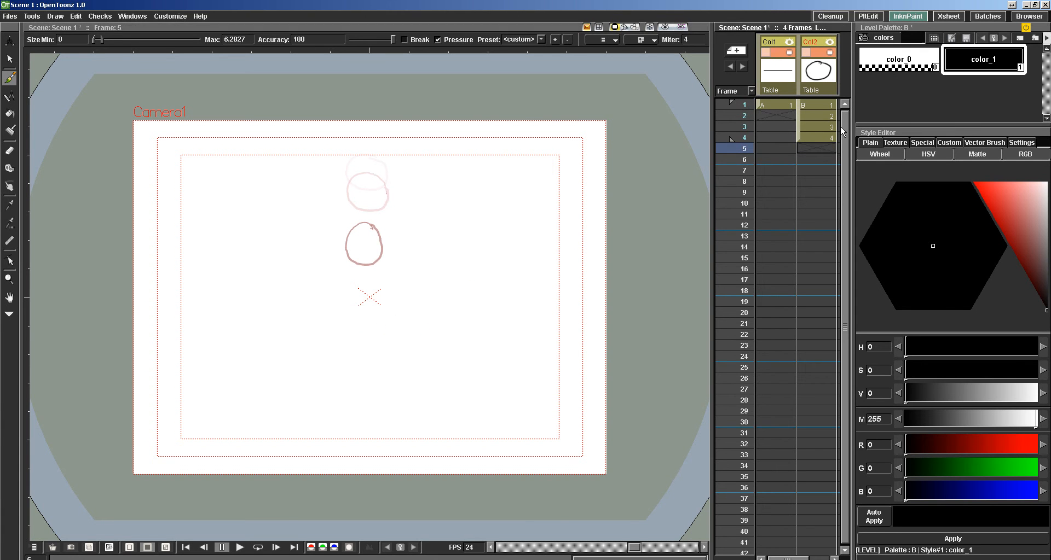
# Extend the ground line drawing in Col1 from frame 1 through frame 24.
pyautogui.click(777, 105)
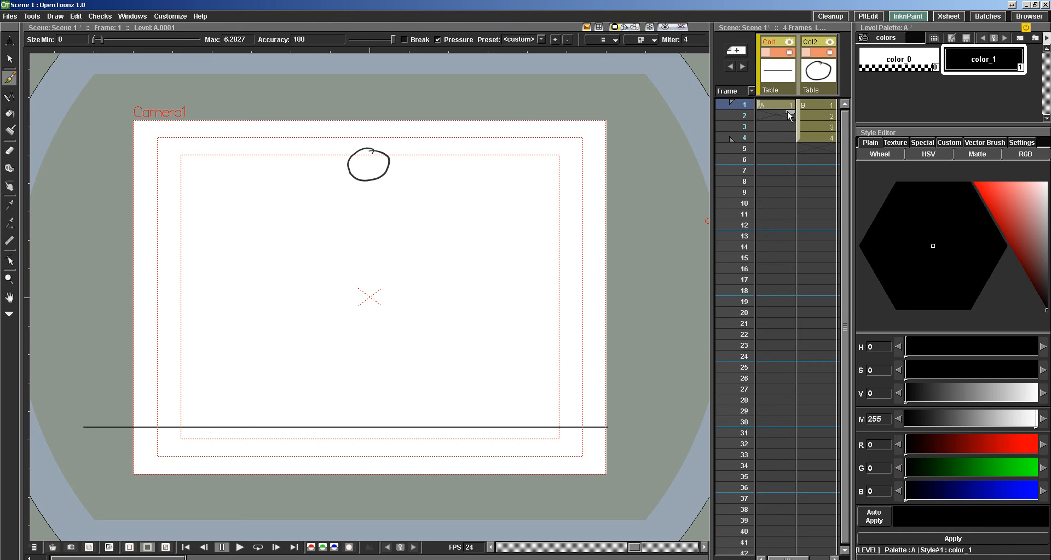
pyautogui.moveTo(790, 115); pyautogui.dragTo(770, 357)
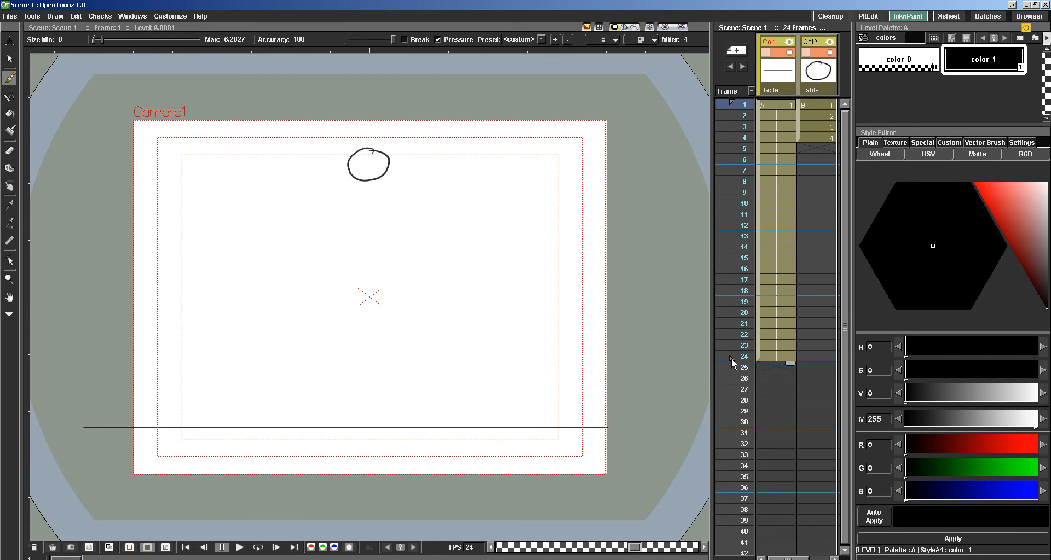
# Return to Col2 and draw the falling ball just below the centre mark on frame 5.
pyautogui.click(817, 138)
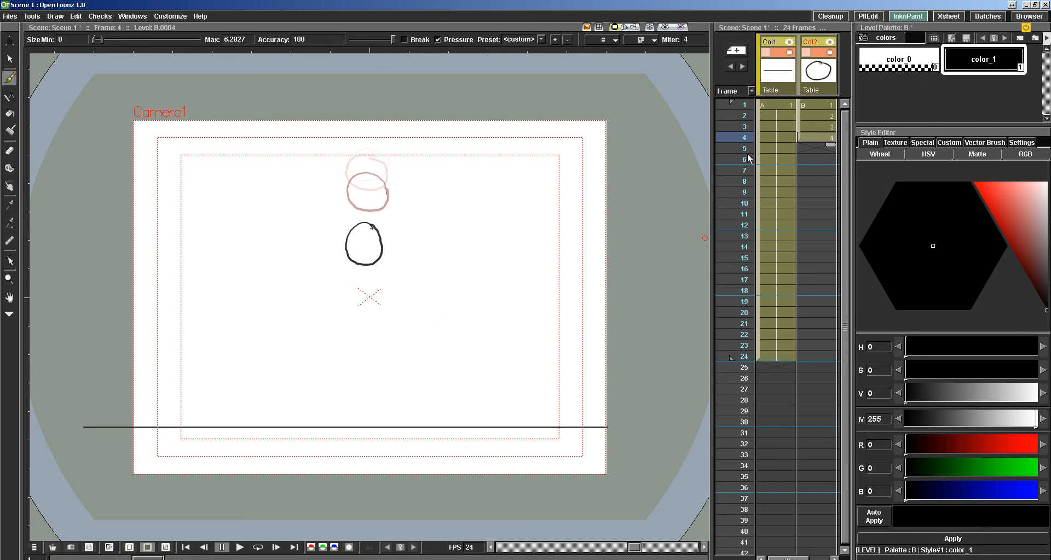
pyautogui.press('.')
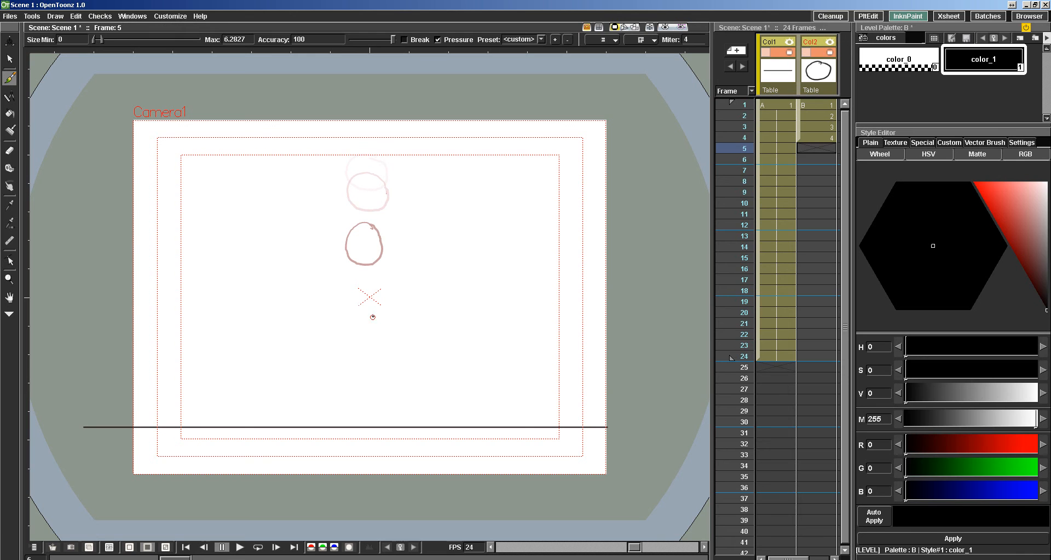
pyautogui.moveTo(375, 323)
pyautogui.mouseDown()
pyautogui.moveTo(377, 304)
pyautogui.moveTo(350, 301)
pyautogui.moveTo(349, 331)
pyautogui.moveTo(371, 338)
pyautogui.moveTo(381, 313)
pyautogui.moveTo(359, 296)
pyautogui.moveTo(345, 315)
pyautogui.moveTo(356, 338)
pyautogui.mouseUp()
# Draw the ball landing on the ground line on Col2, frame 6, squashed flat on frame 7, and rebounding upward on frames 8 and 9.
pyautogui.hotkey('shift', '.')
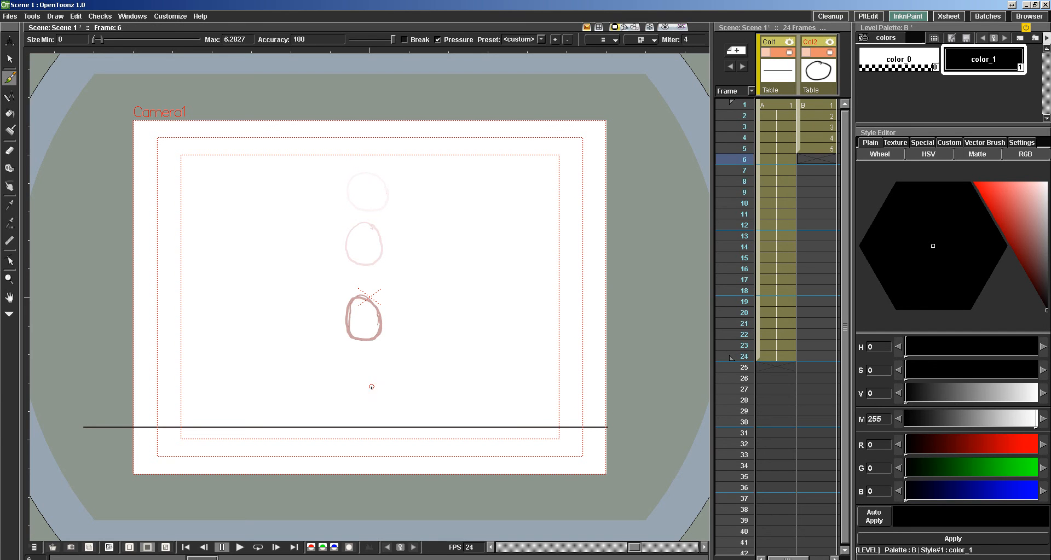
pyautogui.moveTo(370, 424)
pyautogui.mouseDown()
pyautogui.moveTo(359, 387)
pyautogui.moveTo(346, 393)
pyautogui.moveTo(346, 421)
pyautogui.moveTo(371, 422)
pyautogui.moveTo(360, 383)
pyautogui.moveTo(348, 386)
pyautogui.moveTo(342, 418)
pyautogui.moveTo(360, 402)
pyautogui.moveTo(325, 416)
pyautogui.moveTo(353, 426)
pyautogui.moveTo(384, 418)
pyautogui.moveTo(349, 382)
pyautogui.moveTo(342, 407)
pyautogui.moveTo(362, 423)
pyautogui.moveTo(374, 416)
pyautogui.moveTo(359, 383)
pyautogui.mouseUp()
pyautogui.press('.')
pyautogui.press('.')
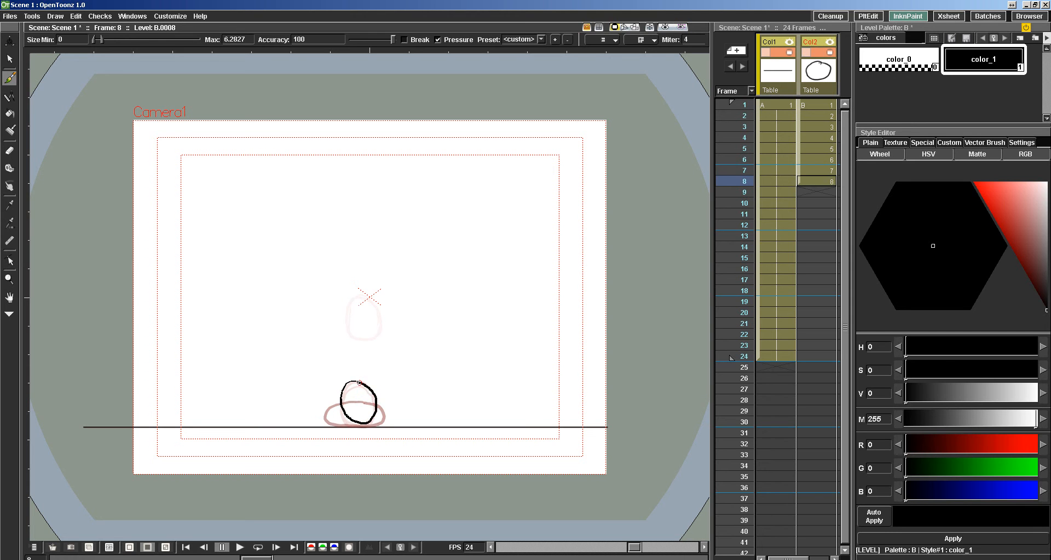
pyautogui.press('.')
pyautogui.moveTo(359, 302)
pyautogui.mouseDown()
pyautogui.moveTo(344, 309)
pyautogui.moveTo(348, 344)
pyautogui.moveTo(375, 329)
pyautogui.moveTo(366, 303)
pyautogui.mouseUp()
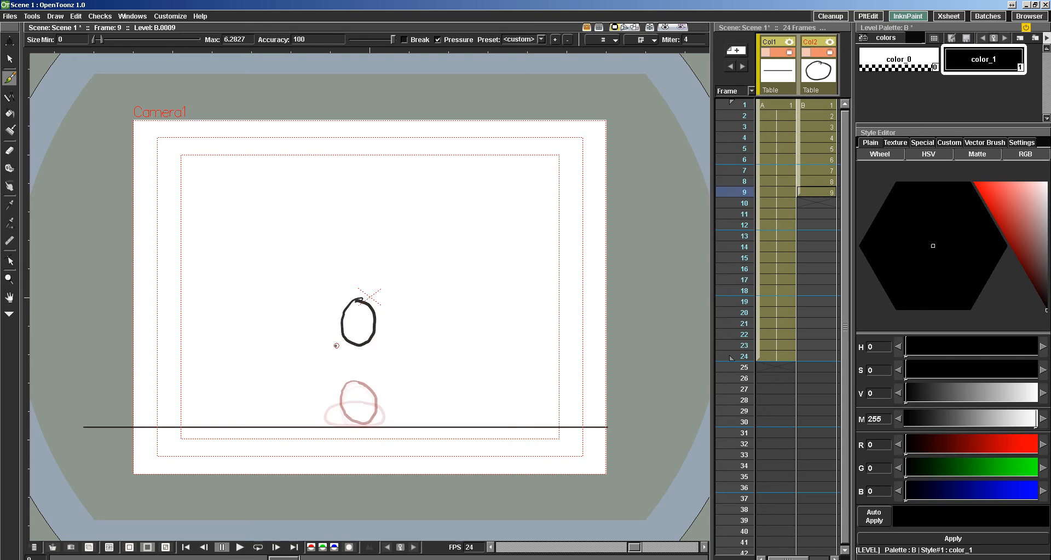
# Flip back to the squashed ball on frame 7 to compare, and draw the rising ball above the centre mark on Col2, frame 10.
pyautogui.press('.')
pyautogui.press(',')
pyautogui.press(',')
pyautogui.press(',')
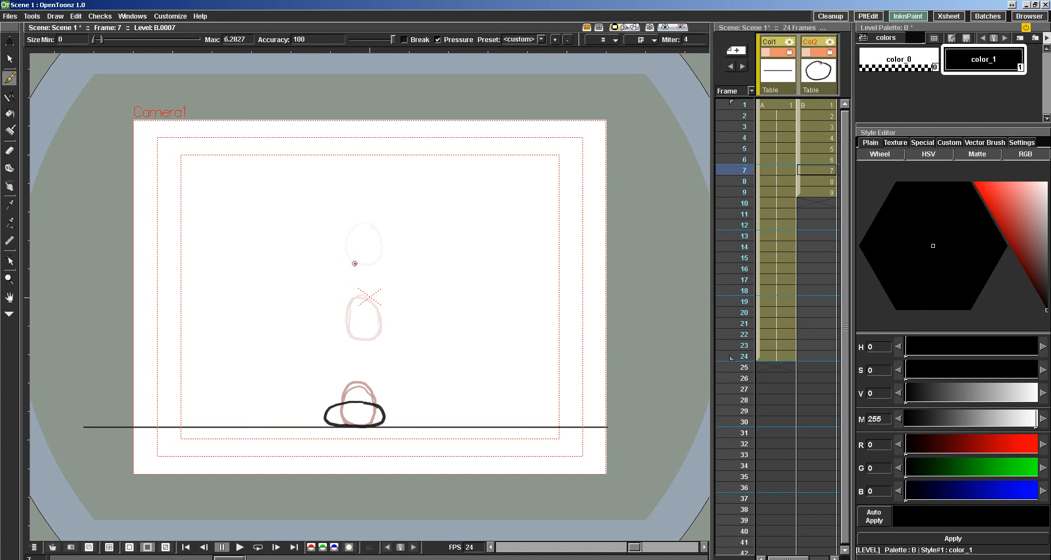
pyautogui.press('.')
pyautogui.press('.')
pyautogui.press('.')
pyautogui.moveTo(363, 223)
pyautogui.mouseDown()
pyautogui.moveTo(349, 255)
pyautogui.moveTo(375, 249)
pyautogui.moveTo(373, 233)
pyautogui.moveTo(363, 224)
pyautogui.moveTo(345, 232)
pyautogui.moveTo(345, 252)
pyautogui.moveTo(359, 259)
pyautogui.moveTo(377, 255)
pyautogui.moveTo(362, 221)
pyautogui.mouseUp()
# Undo the stray second ball on Col2, frame 9, and finish the rising ball above the centre mark on frame 10.
pyautogui.press(',')
pyautogui.press('.')
pyautogui.press(',')
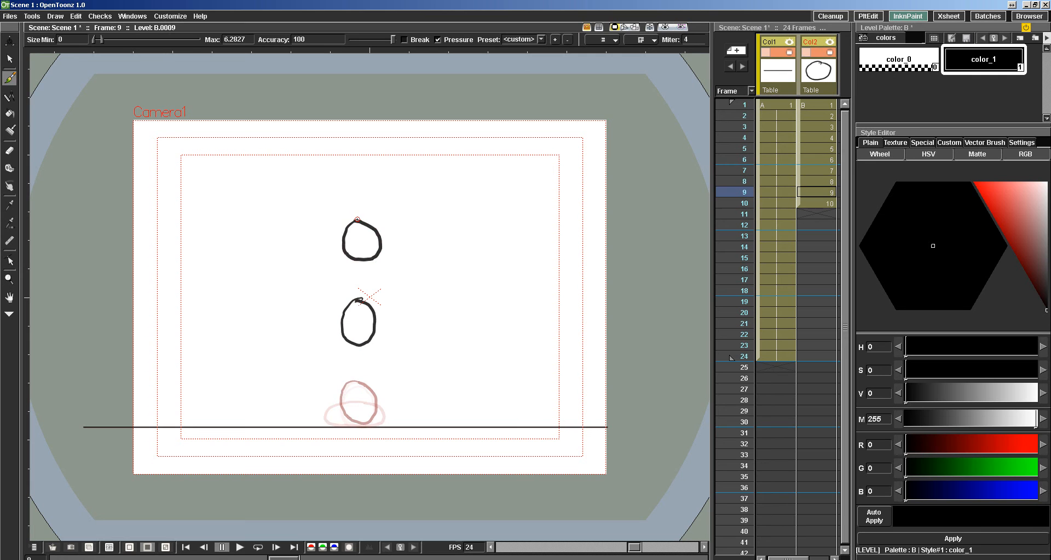
pyautogui.hotkey('ctrl', 'z')
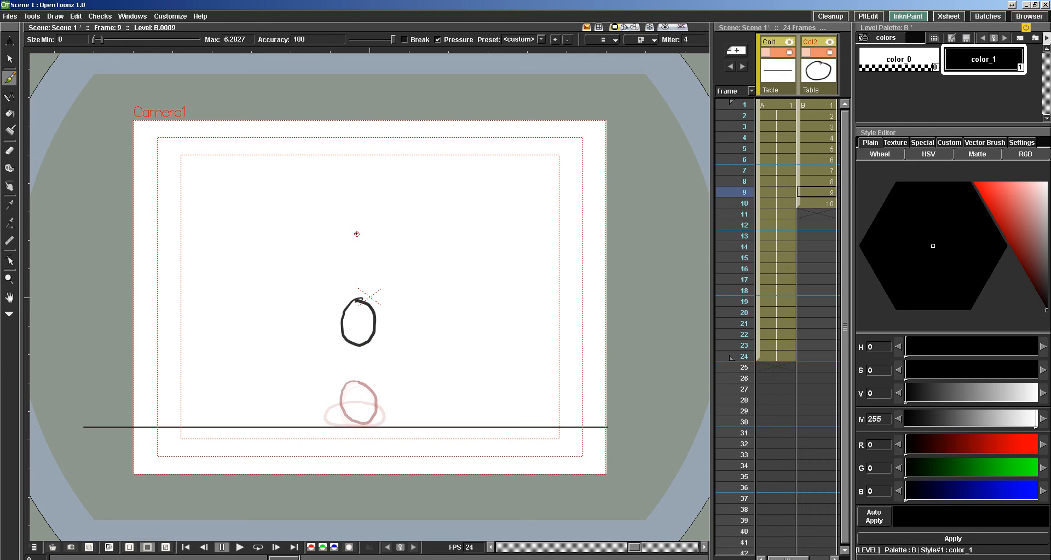
pyautogui.press('.')
pyautogui.press(',')
pyautogui.press(',')
pyautogui.press('.')
pyautogui.press('.')
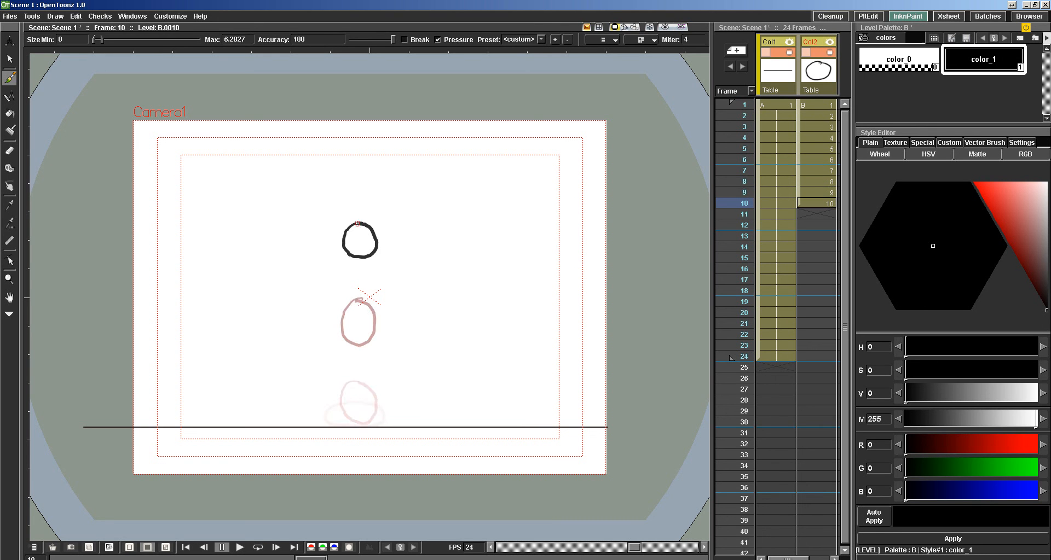
# Compare the bounce drawings back to frame 6 and draw the ball higher up on Col2, frame 11.
pyautogui.press(',')
pyautogui.press(',')
pyautogui.press(',')
pyautogui.press(',')
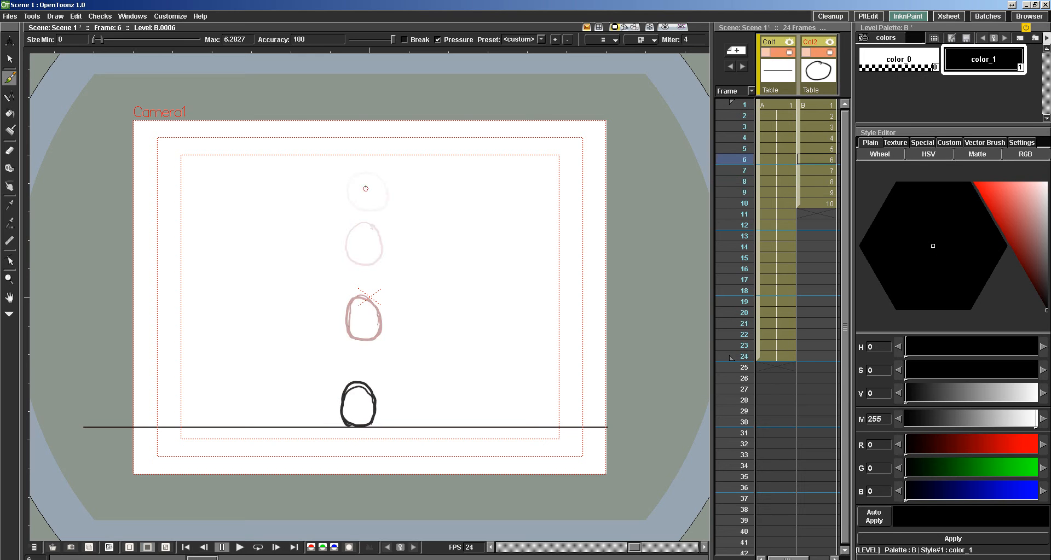
pyautogui.press('.')
pyautogui.press('.')
pyautogui.press('.')
pyautogui.press('.')
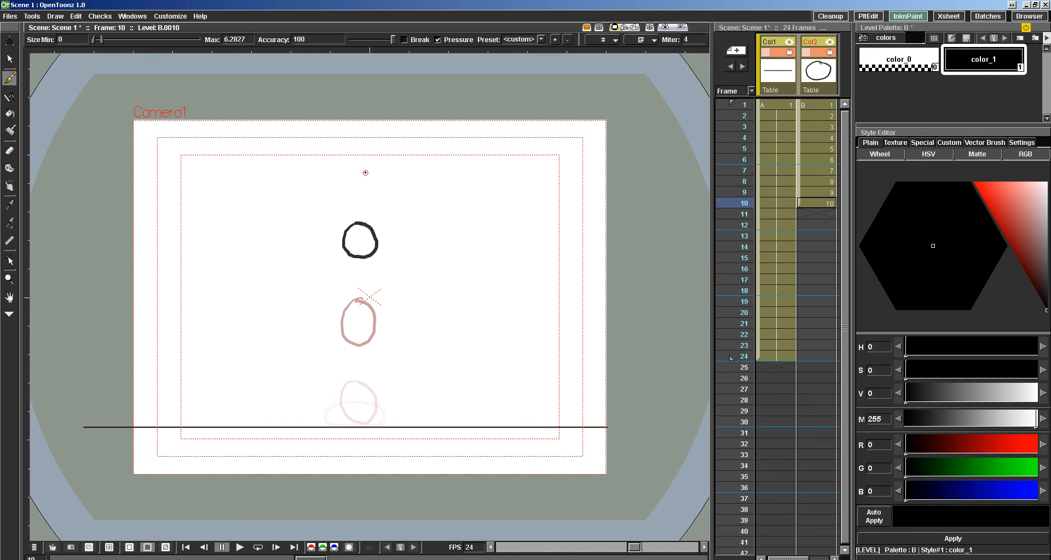
pyautogui.press('.')
pyautogui.moveTo(364, 171)
pyautogui.mouseDown()
pyautogui.moveTo(346, 177)
pyautogui.moveTo(343, 191)
pyautogui.moveTo(358, 206)
pyautogui.moveTo(382, 193)
pyautogui.moveTo(354, 166)
pyautogui.mouseUp()
# Compare the earlier drawings back to frame 5 and draw the ball near its starting height on Col2, frame 12.
pyautogui.press(',')
pyautogui.press(',')
pyautogui.press(',')
pyautogui.press(',')
pyautogui.press(',')
pyautogui.press(',')
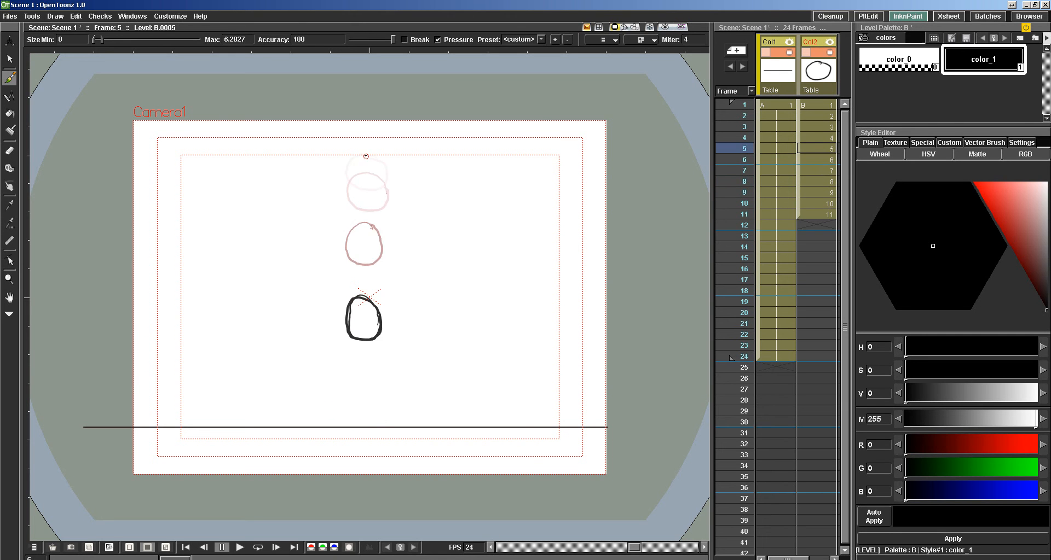
pyautogui.press('.')
pyautogui.press('.')
pyautogui.press('.')
pyautogui.press('.')
pyautogui.press('.')
pyautogui.press('.')
pyautogui.press('.')
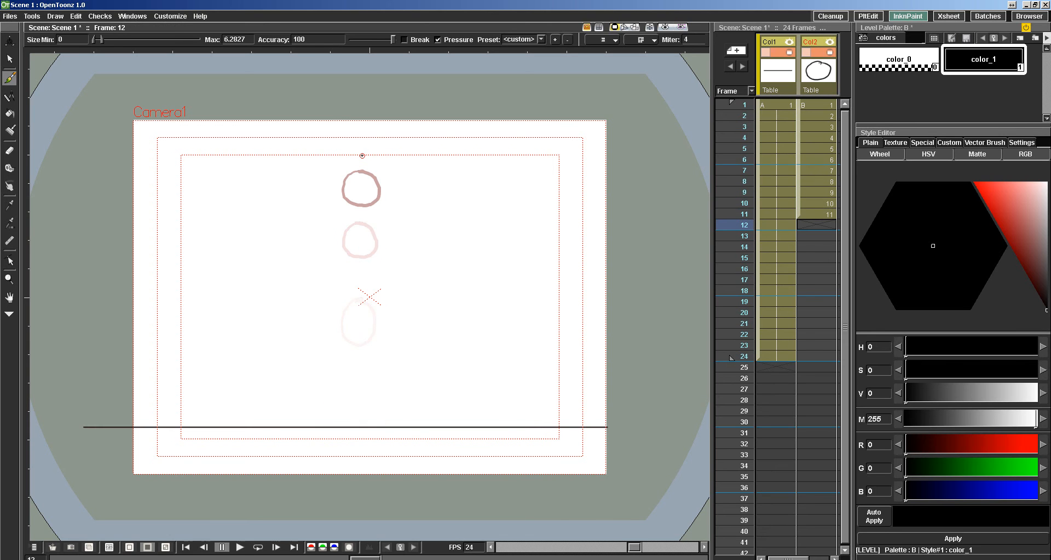
pyautogui.moveTo(361, 156)
pyautogui.mouseDown()
pyautogui.moveTo(345, 164)
pyautogui.moveTo(345, 182)
pyautogui.moveTo(370, 187)
pyautogui.moveTo(381, 176)
pyautogui.moveTo(361, 155)
pyautogui.mouseUp()
# Flip back and forth through Col2's drawings between frames 2 and 12 to check the ball's fall and rebound.
pyautogui.press(',')
pyautogui.press(',')
pyautogui.press(',')
pyautogui.press(',')
pyautogui.press(',')
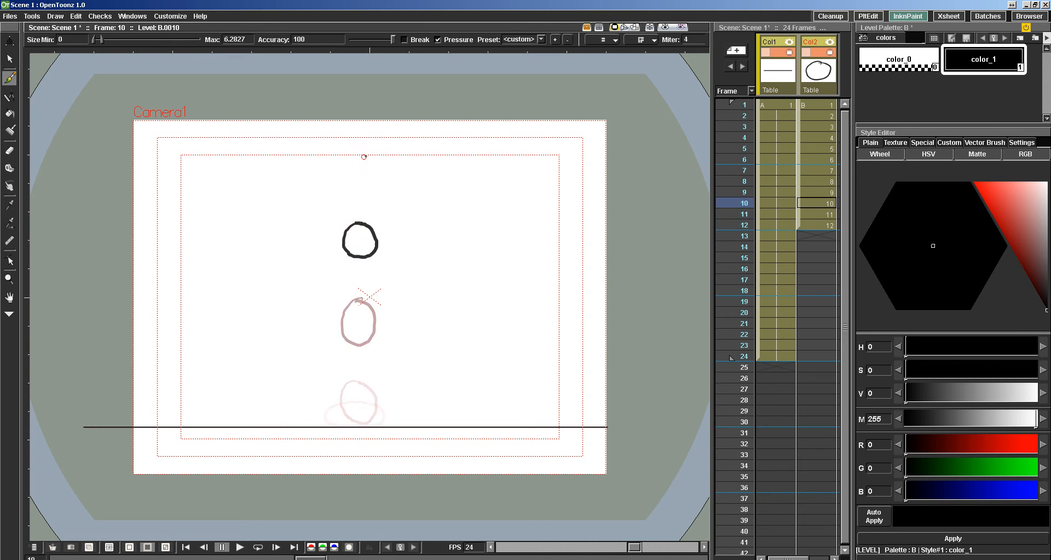
pyautogui.press(',')
pyautogui.press(',')
pyautogui.press(',')
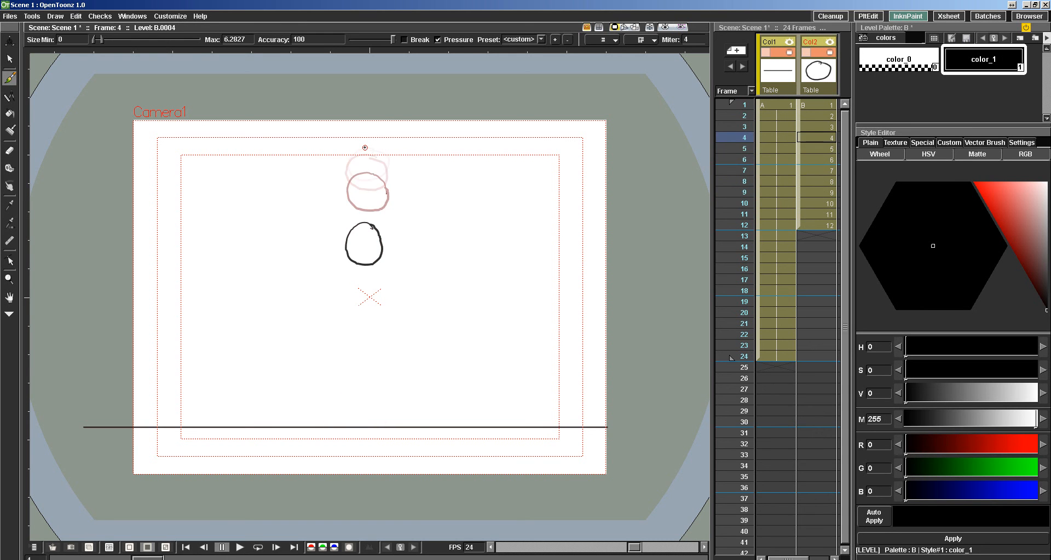
pyautogui.press('.')
pyautogui.press(',')
pyautogui.press(',')
pyautogui.press(',')
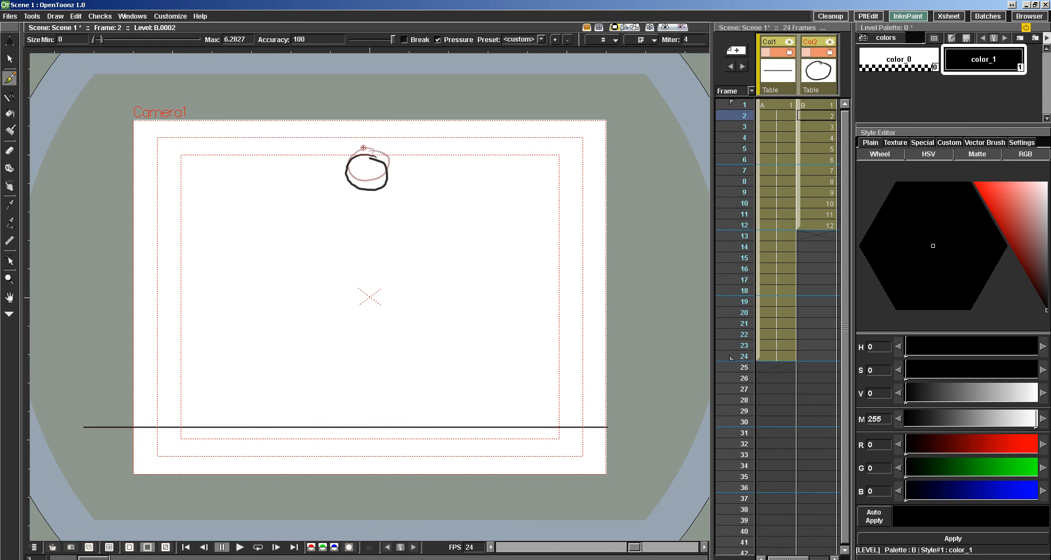
pyautogui.press('.')
pyautogui.press('.')
pyautogui.press('.')
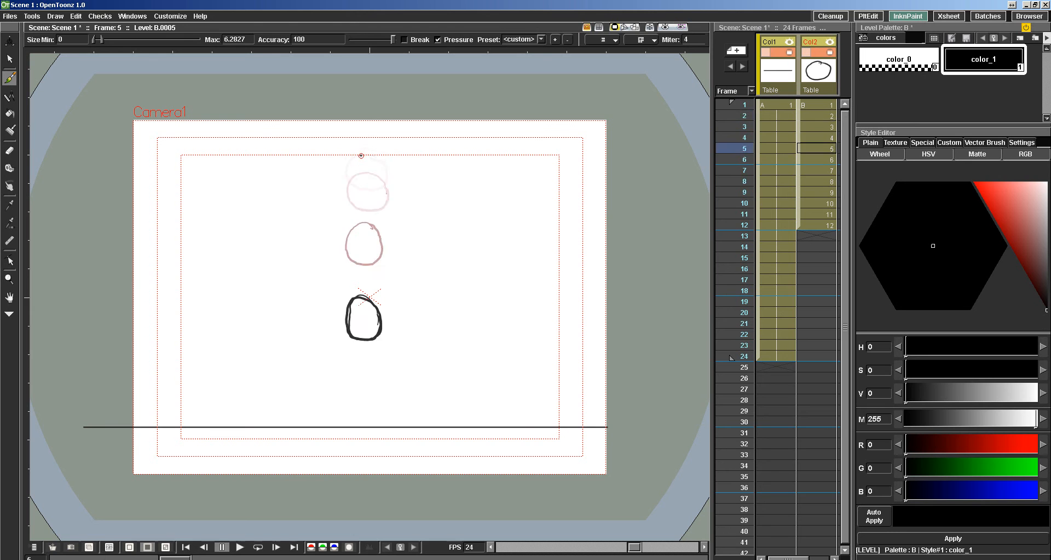
pyautogui.press(',')
pyautogui.press('.')
pyautogui.press('.')
pyautogui.press('.')
pyautogui.press('.')
pyautogui.press('.')
pyautogui.press('.')
pyautogui.press('.')
pyautogui.press('.')
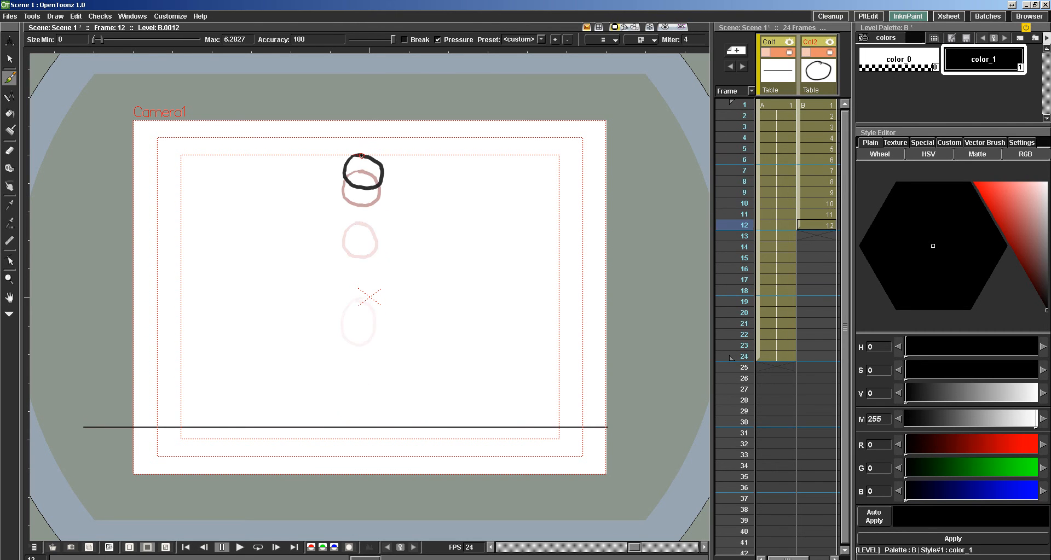
pyautogui.press(',')
pyautogui.press(',')
pyautogui.press(',')
pyautogui.press(',')
pyautogui.press(',')
pyautogui.press(',')
pyautogui.press(',')
pyautogui.press(',')
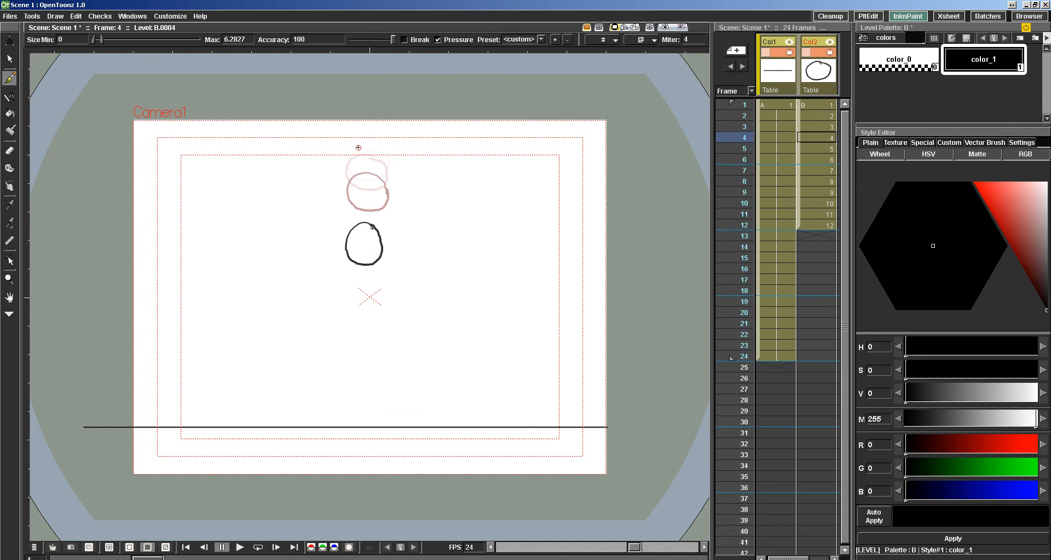
pyautogui.press('.')
pyautogui.press('.')
pyautogui.press('.')
pyautogui.press('.')
pyautogui.press('.')
pyautogui.press('.')
pyautogui.press('.')
pyautogui.press('.')
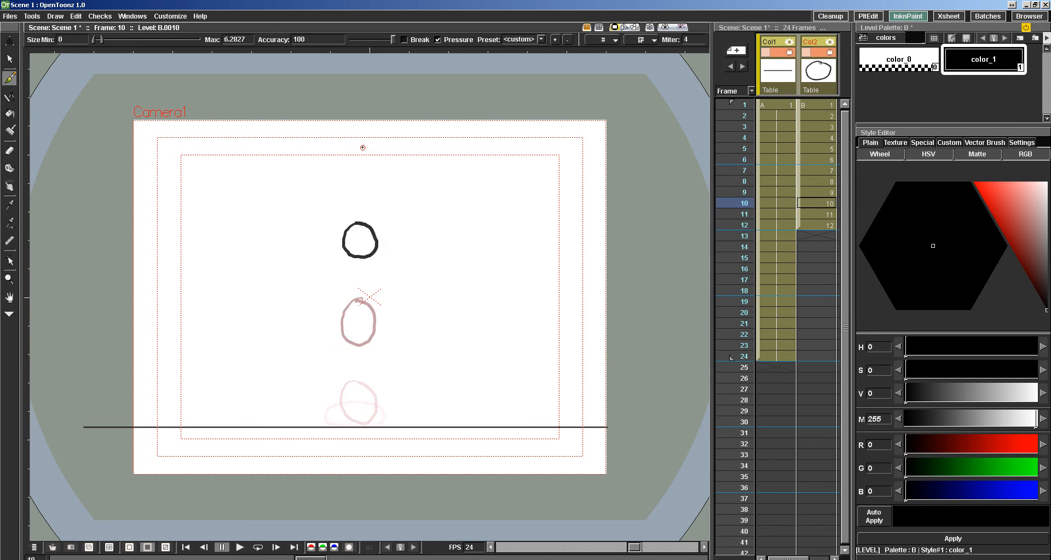
# Try drawing the ball at the peak of its rebound on Col2, frame 13, and undo it.
pyautogui.press('.')
pyautogui.moveTo(361, 146)
pyautogui.mouseDown()
pyautogui.moveTo(350, 174)
pyautogui.moveTo(369, 179)
pyautogui.moveTo(382, 157)
pyautogui.moveTo(349, 160)
pyautogui.mouseUp()
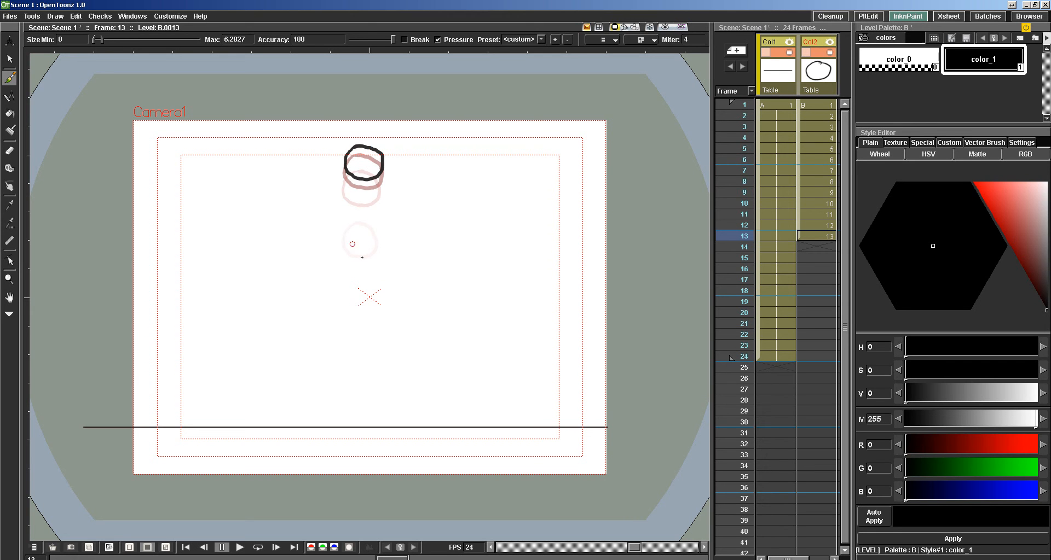
pyautogui.hotkey('ctrl', 'z')
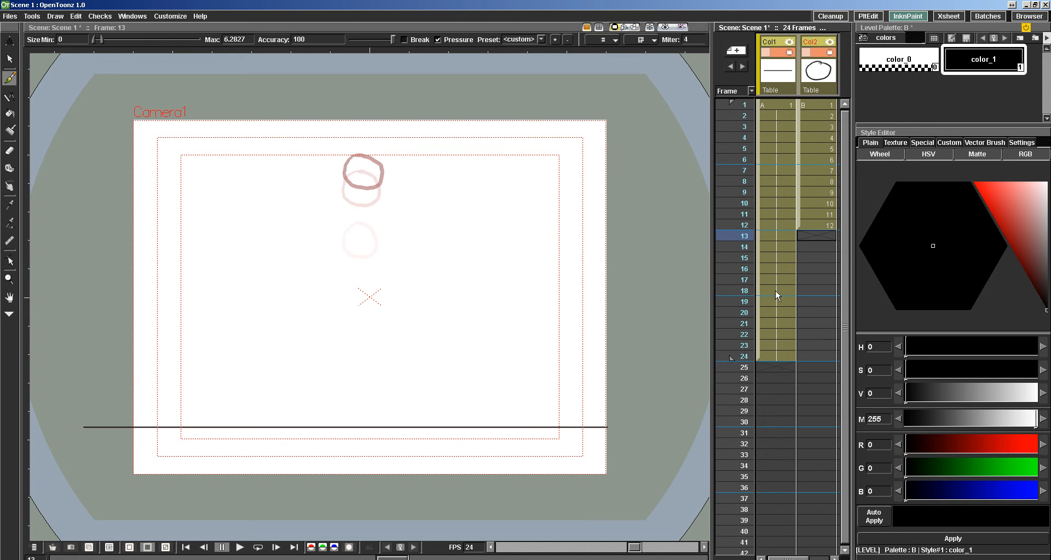
# Try to move the end marker of the playback range from frame 24 up to frame 12.
pyautogui.click(736, 346)
pyautogui.moveTo(727, 357); pyautogui.dragTo(730, 236)
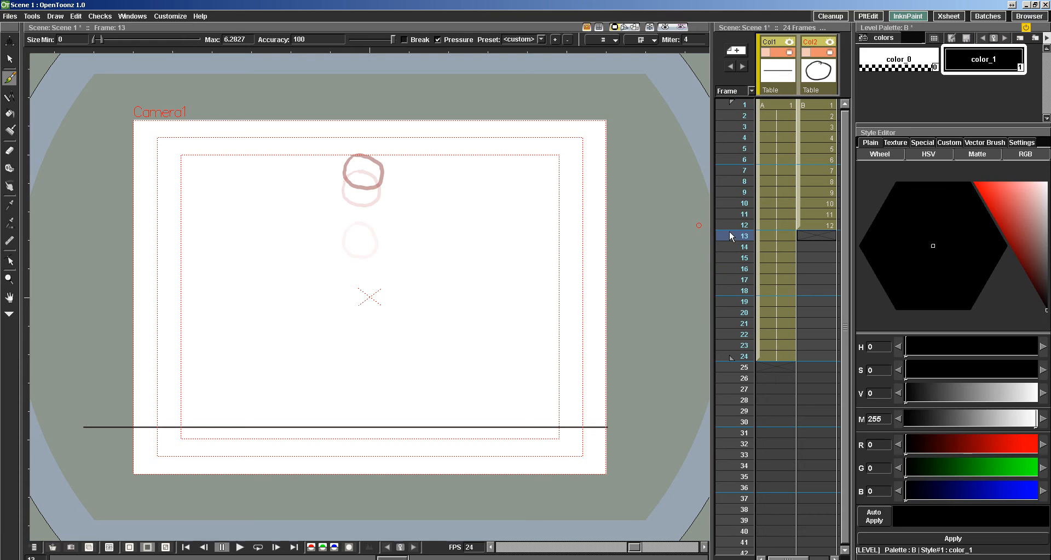
pyautogui.moveTo(730, 356); pyautogui.dragTo(729, 310)
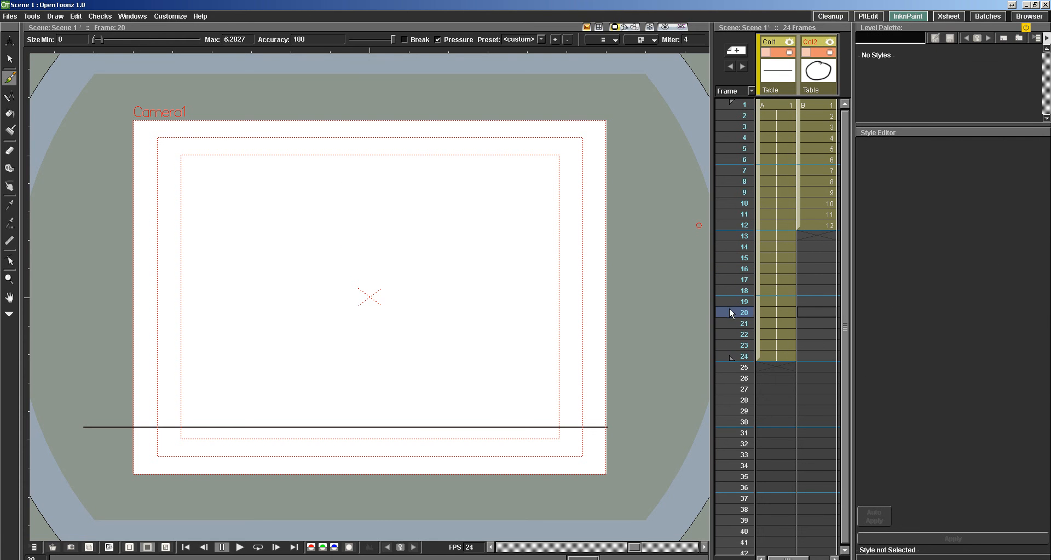
# Shorten the ground-line hold on Col1 so that it ends at frame 21.
pyautogui.click(773, 356)
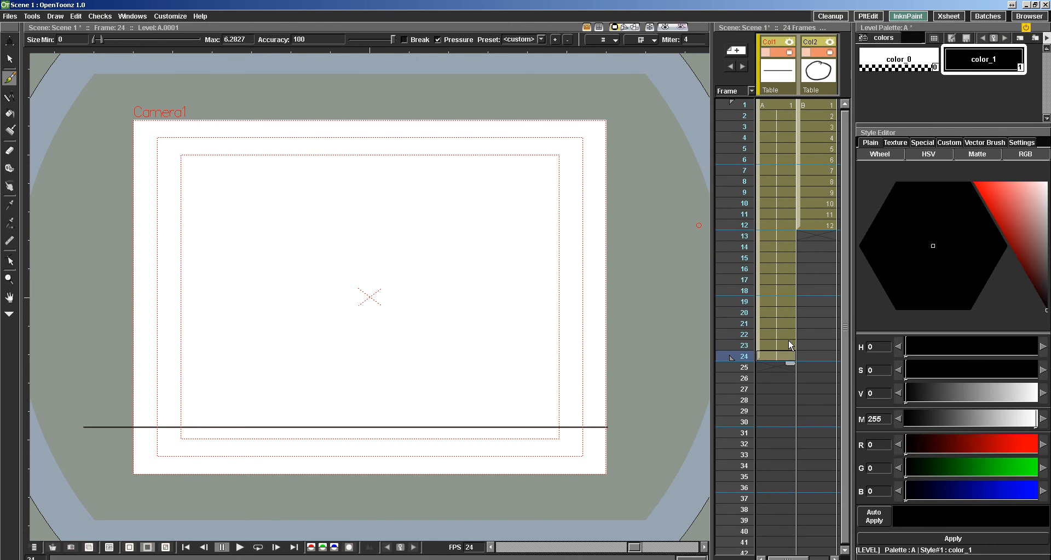
pyautogui.click(764, 105)
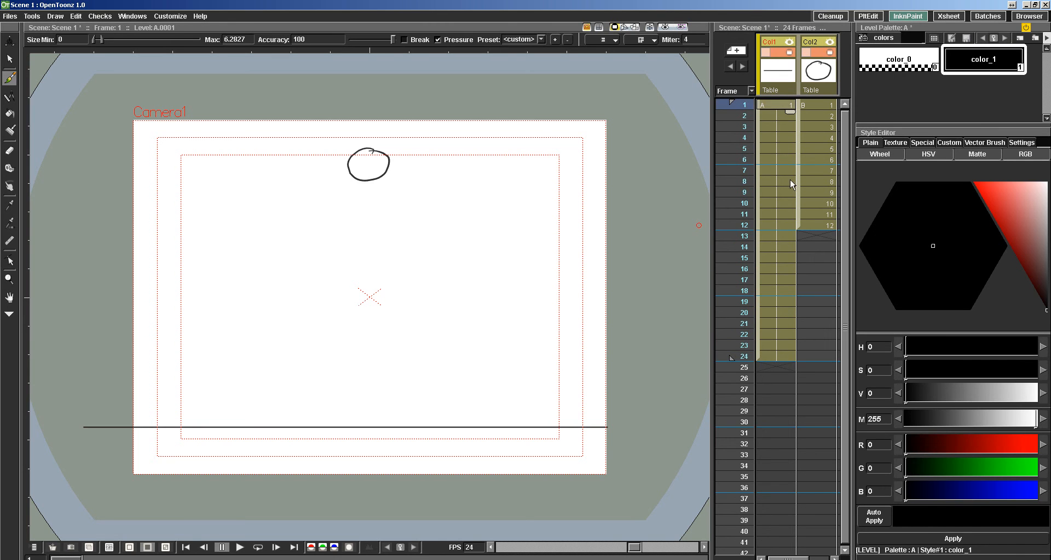
pyautogui.click(777, 356)
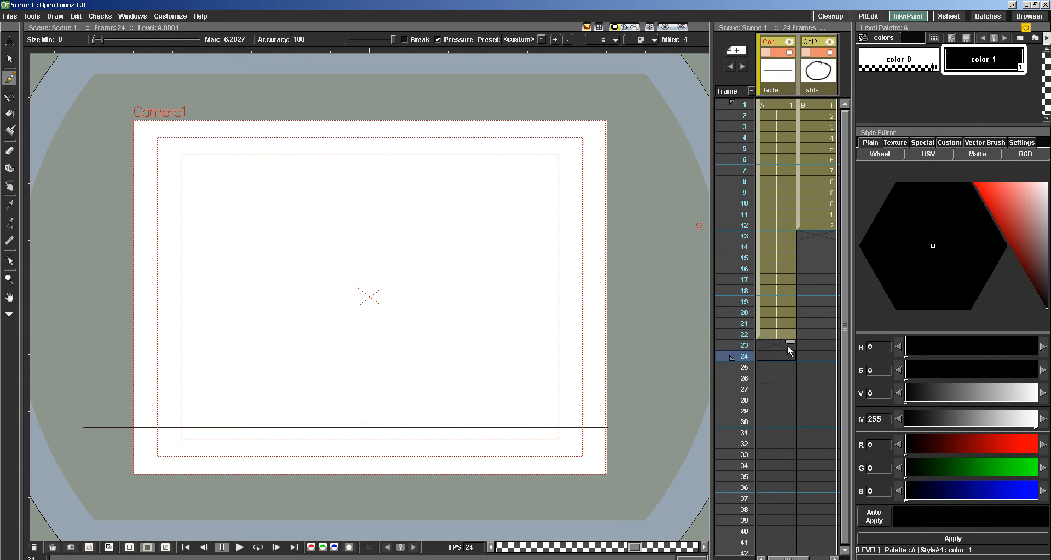
pyautogui.click(787, 335)
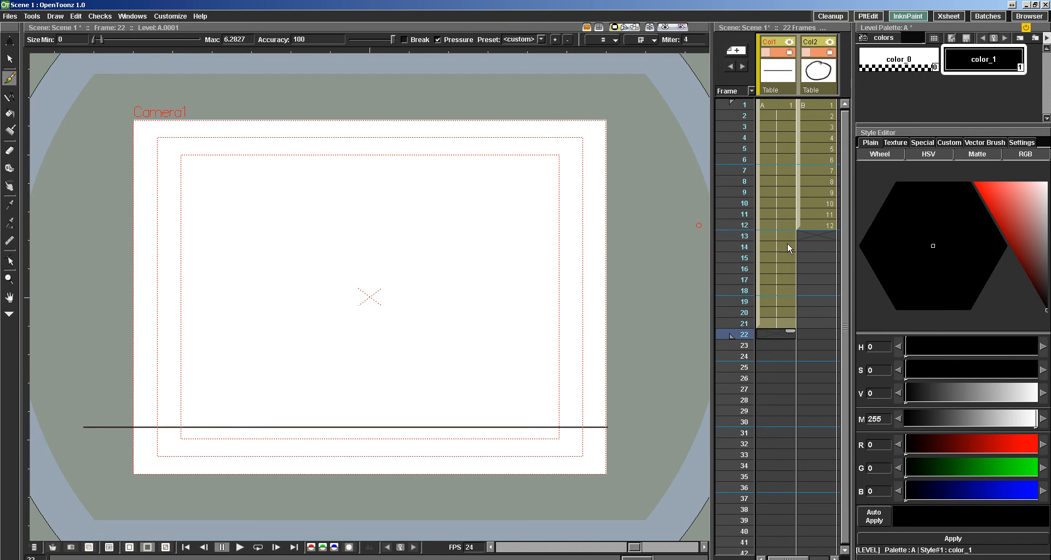
pyautogui.moveTo(787, 226); pyautogui.dragTo(788, 233)
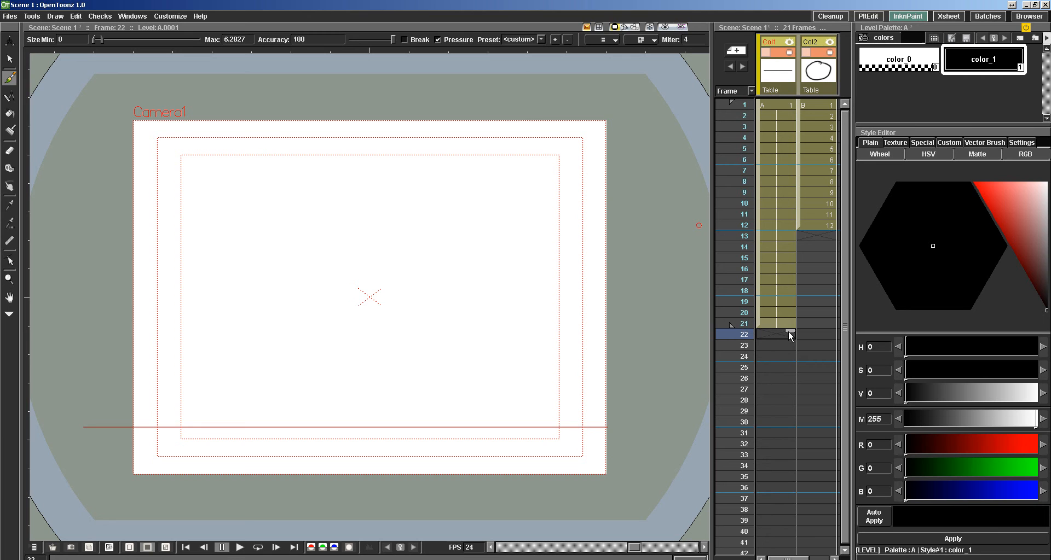
# End the playback range at frame 12 and remove Col1's ground-line cells from frames 13 to 21.
pyautogui.click(781, 322)
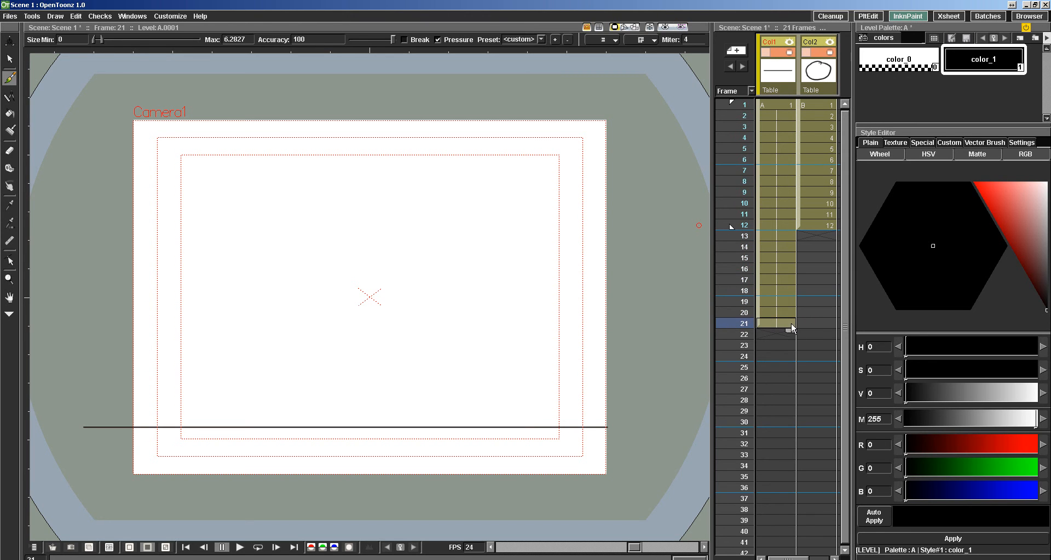
pyautogui.moveTo(790, 330); pyautogui.dragTo(790, 308)
pyautogui.click(773, 107)
pyautogui.click(779, 228)
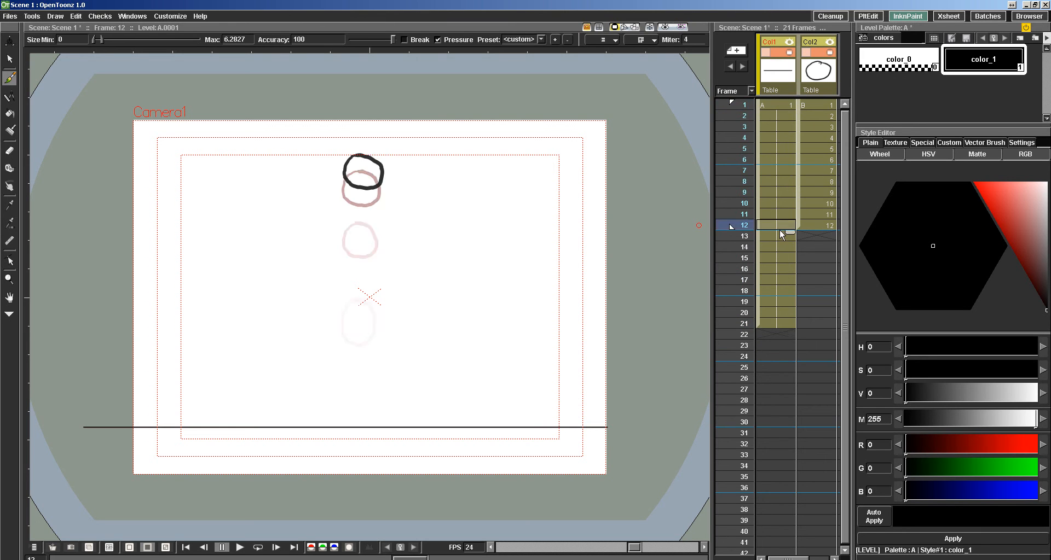
pyautogui.click(792, 324)
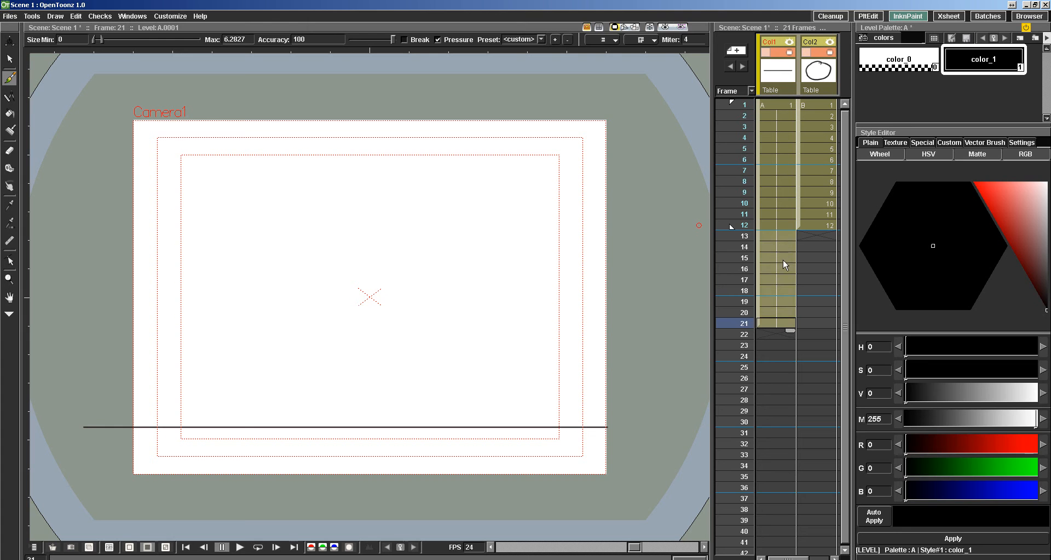
pyautogui.hotkey('ctrl', 'z')
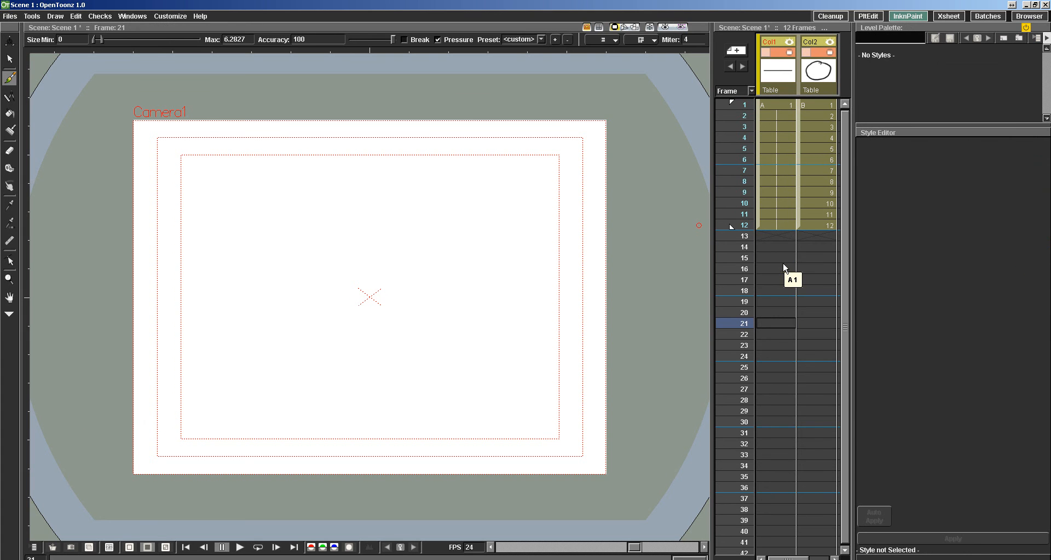
pyautogui.click(780, 225)
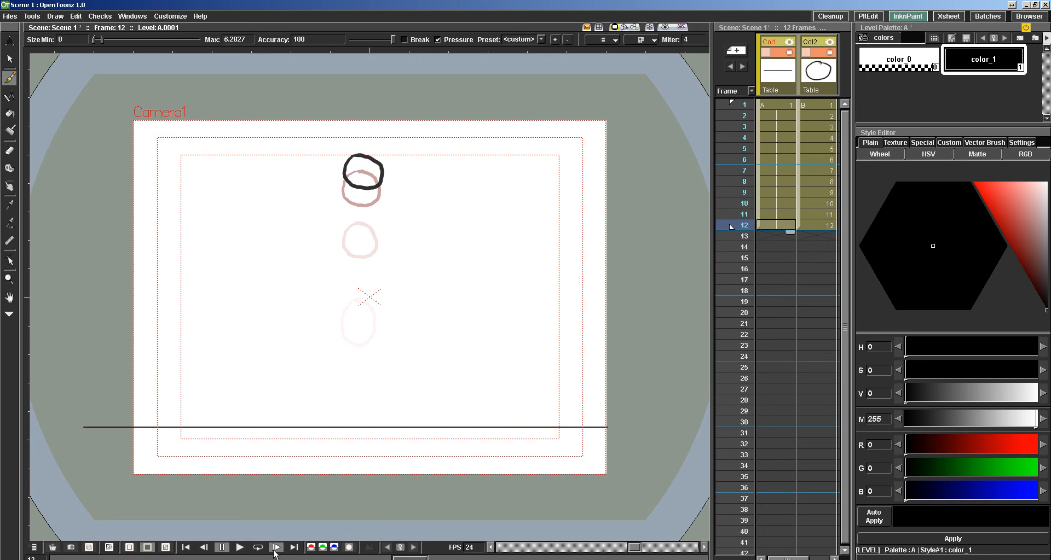
# Deactivate onion skin and play the 12-frame bounce in a loop to check the motion.
pyautogui.click(240, 547)
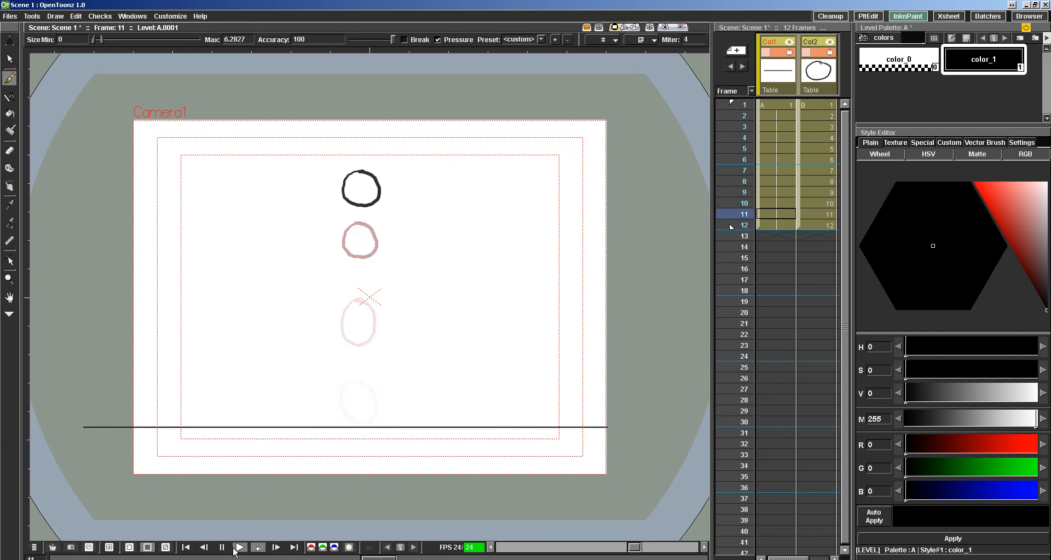
pyautogui.click(222, 548)
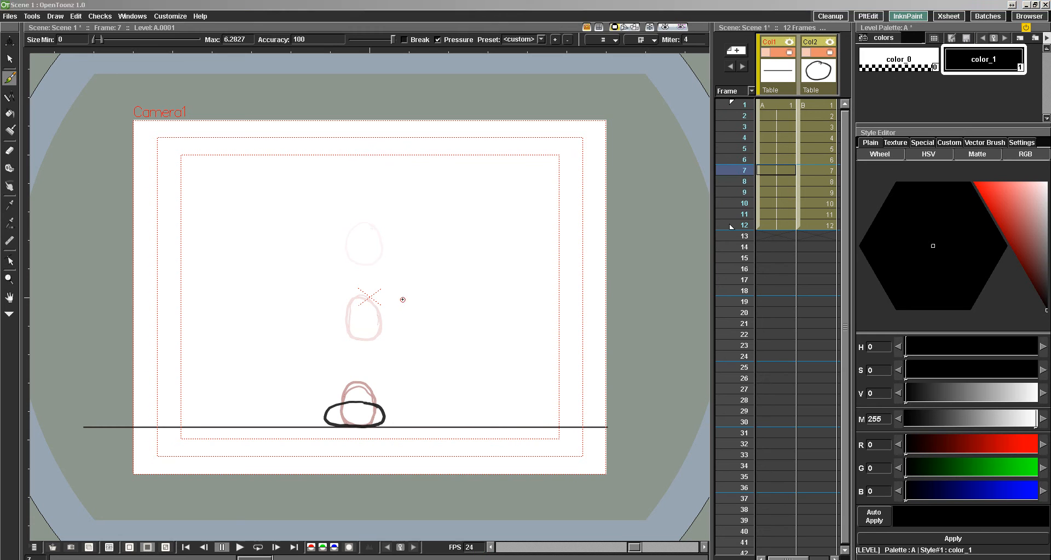
pyautogui.rightClick(419, 331)
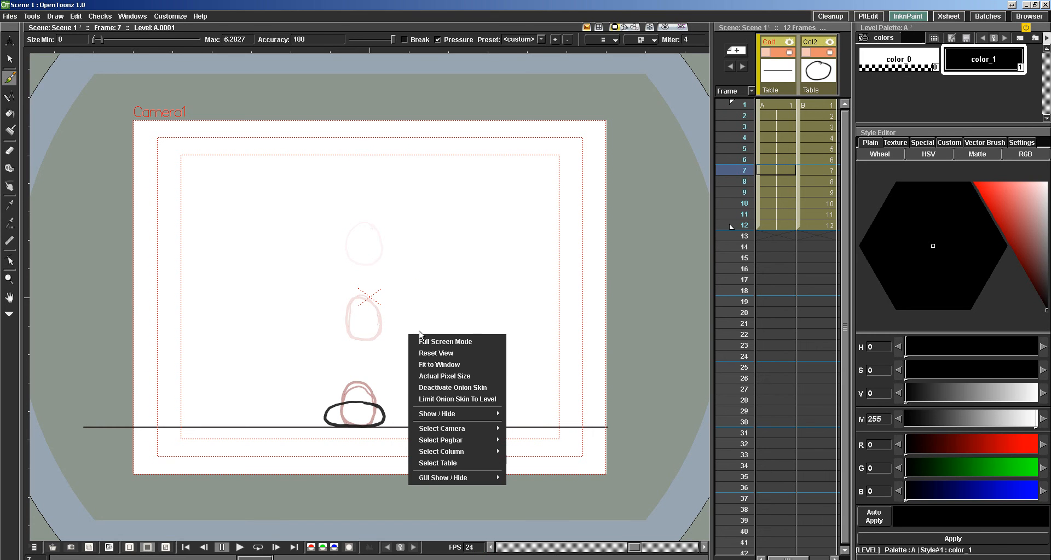
pyautogui.click(429, 389)
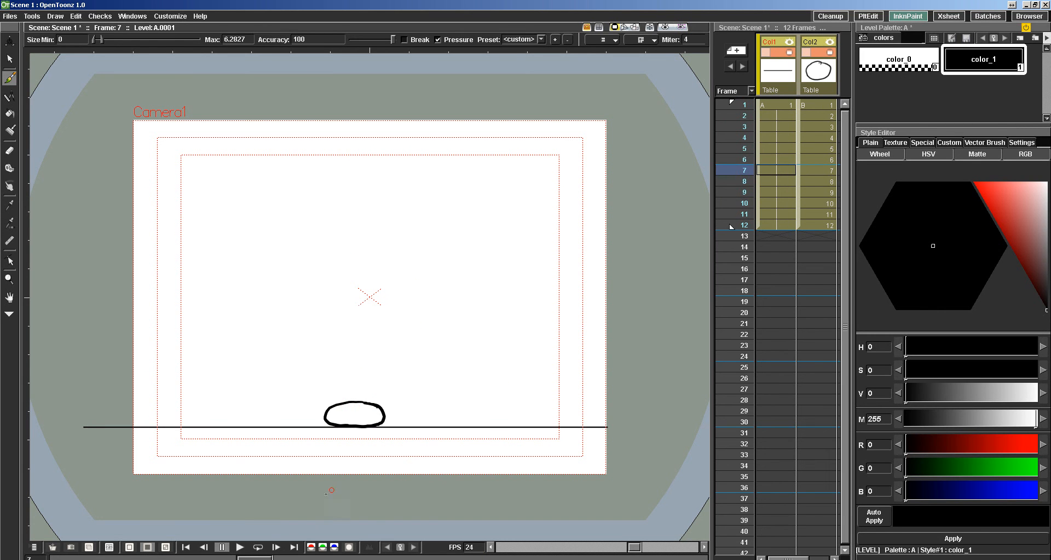
pyautogui.click(258, 548)
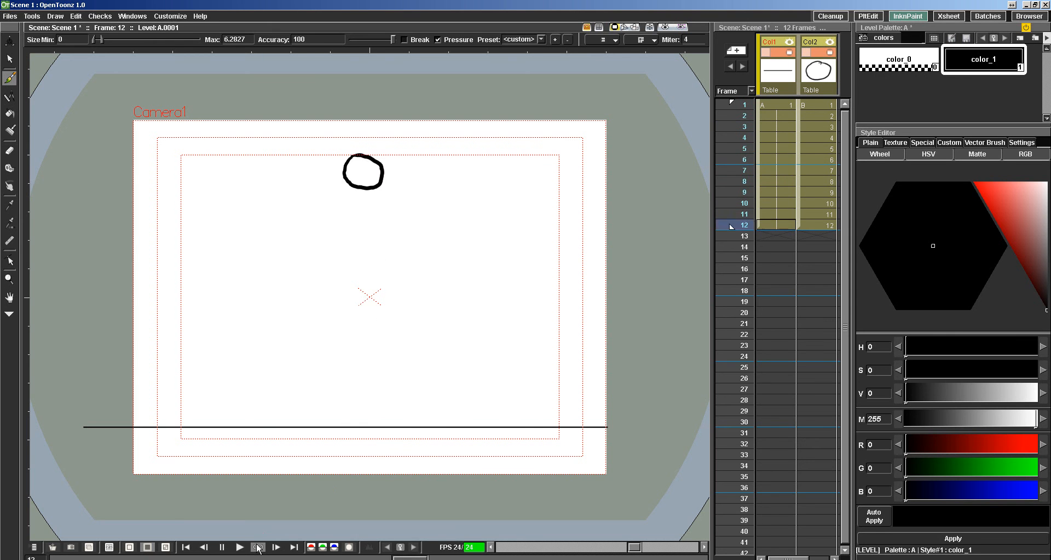
pyautogui.click(222, 548)
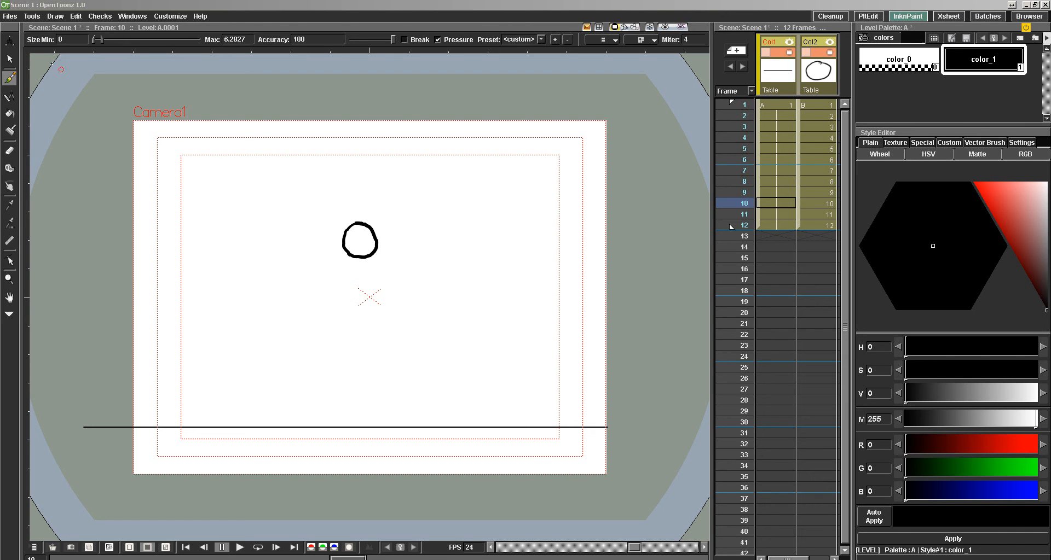
# Zoom the canvas view in and out, pan it, and choose the Hand tool.
pyautogui.scroll(3, 378, 314)
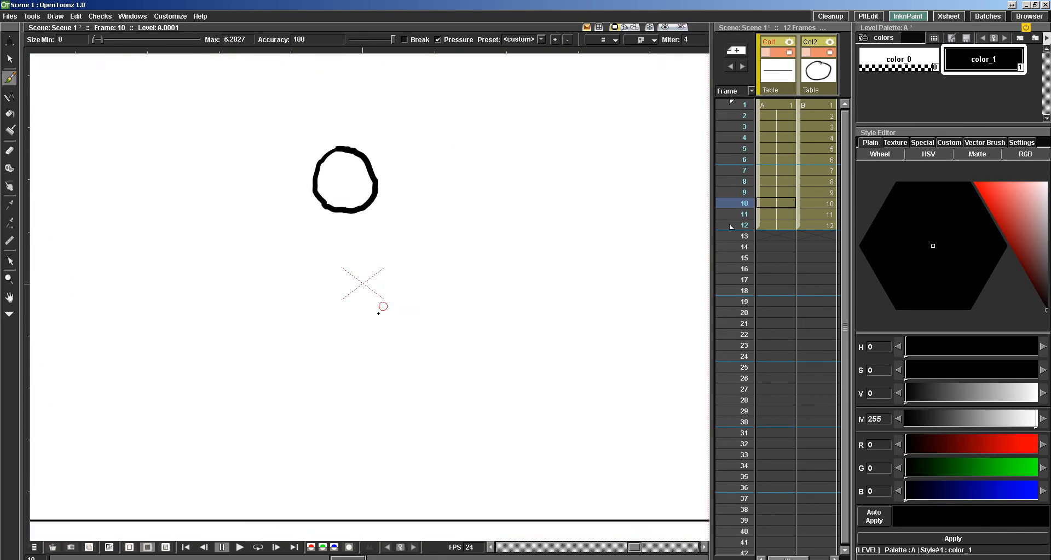
pyautogui.scroll(-5, 378, 314)
pyautogui.scroll(3, 362, 250)
pyautogui.scroll(-1, 362, 249)
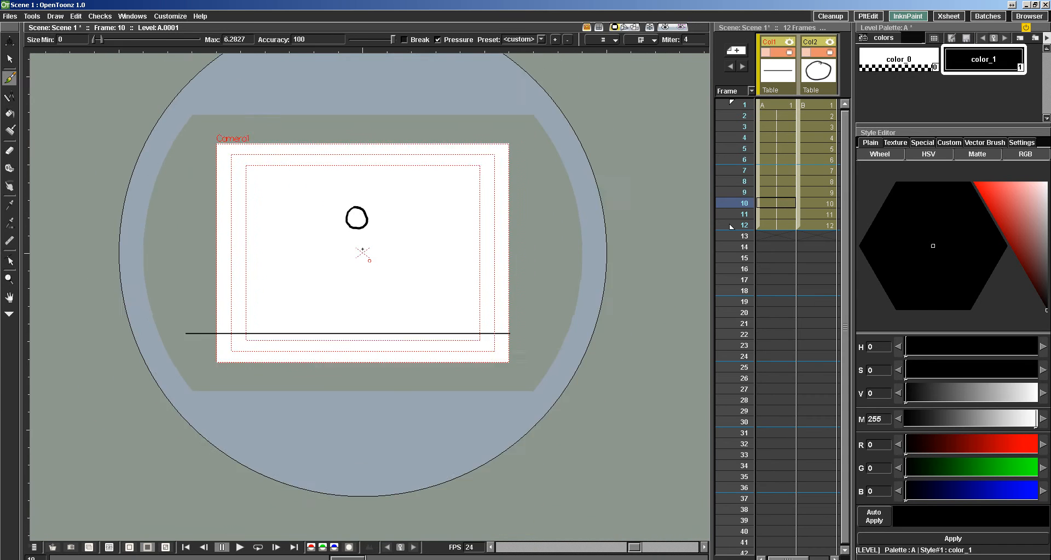
pyautogui.scroll(-1, 362, 249)
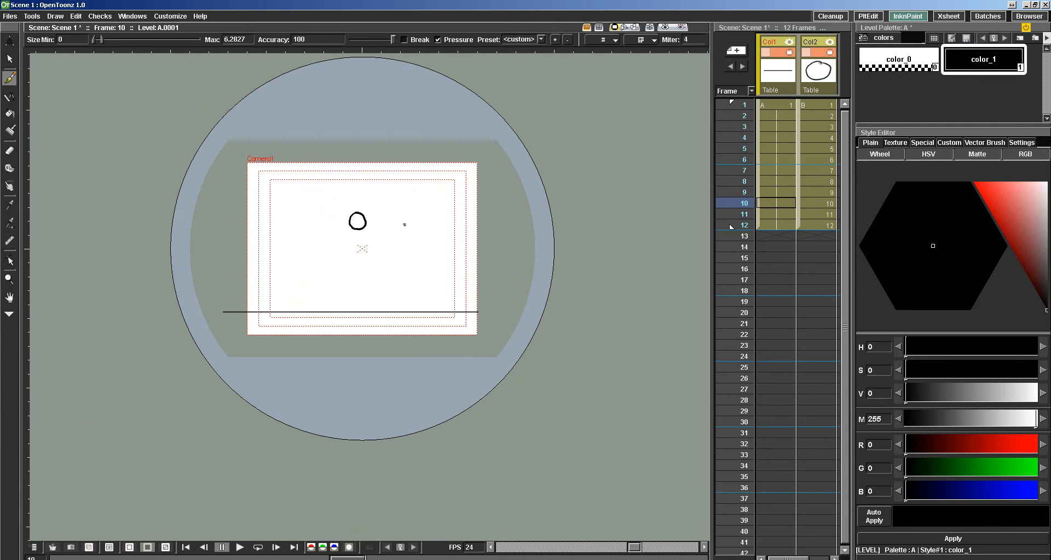
pyautogui.moveTo(416, 226)
pyautogui.mouseDown()
pyautogui.moveTo(404, 248)
pyautogui.moveTo(420, 255)
pyautogui.moveTo(405, 256)
pyautogui.moveTo(423, 274)
pyautogui.moveTo(410, 253)
pyautogui.moveTo(426, 259)
pyautogui.moveTo(425, 272)
pyautogui.moveTo(409, 272)
pyautogui.moveTo(436, 291)
pyautogui.moveTo(421, 267)
pyautogui.moveTo(388, 260)
pyautogui.moveTo(406, 255)
pyautogui.moveTo(326, 304)
pyautogui.moveTo(331, 316)
pyautogui.moveTo(332, 284)
pyautogui.mouseUp()
pyautogui.click(9, 297)
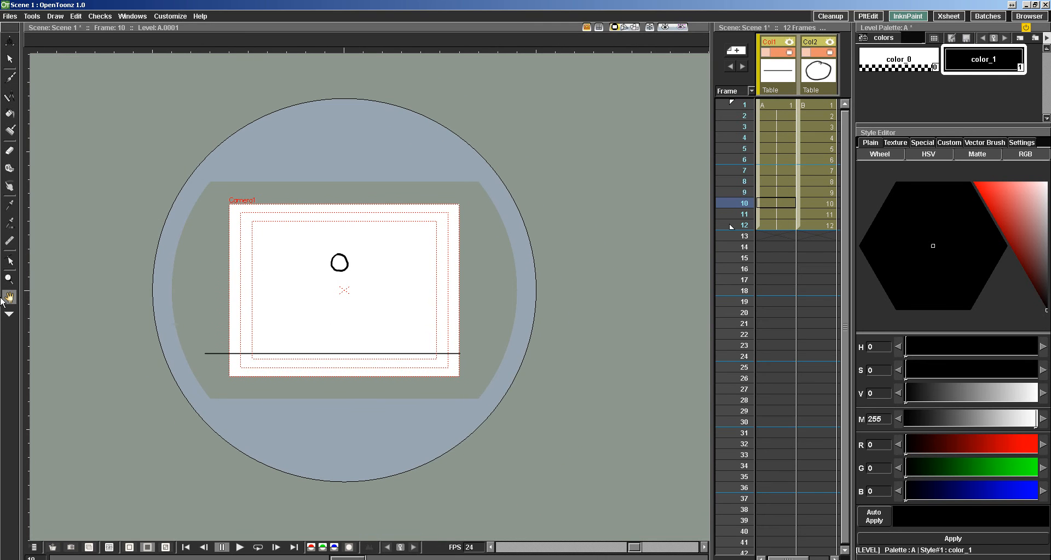
# Rotate the canvas view slightly with the Rotate tool and reset the view.
pyautogui.click(9, 317)
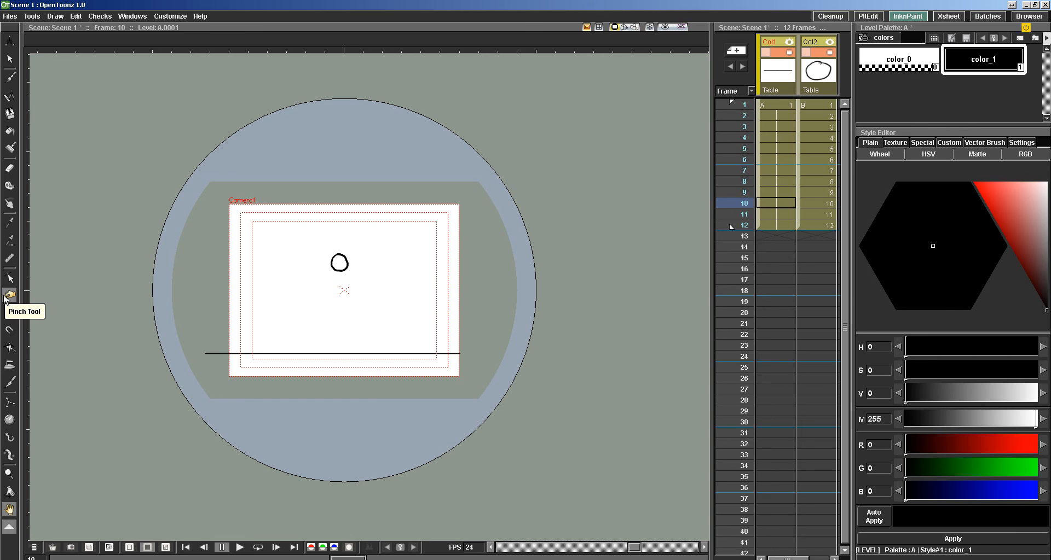
pyautogui.click(10, 493)
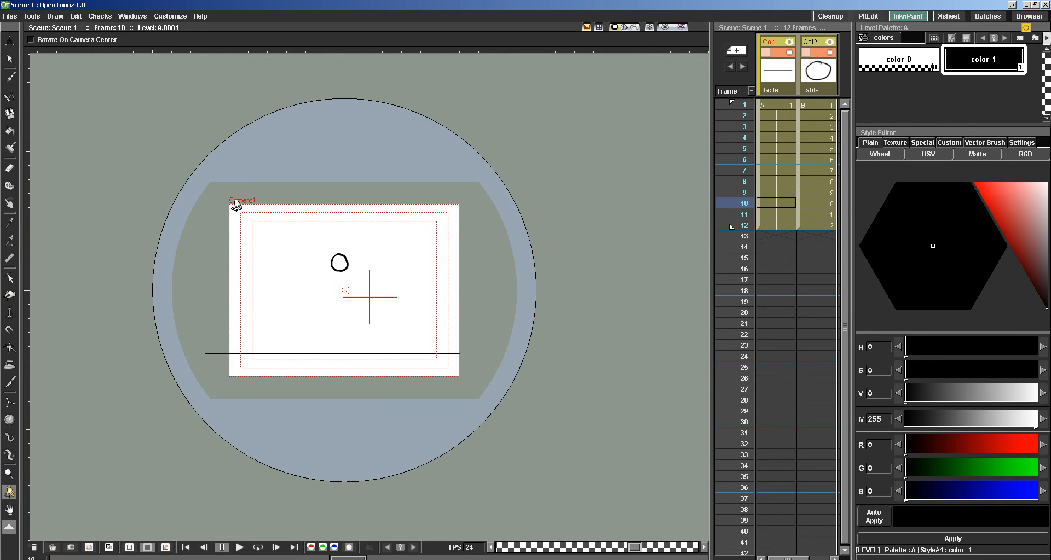
pyautogui.moveTo(233, 202); pyautogui.dragTo(207, 241)
pyautogui.moveTo(354, 313); pyautogui.dragTo(317, 275)
pyautogui.rightClick(323, 273)
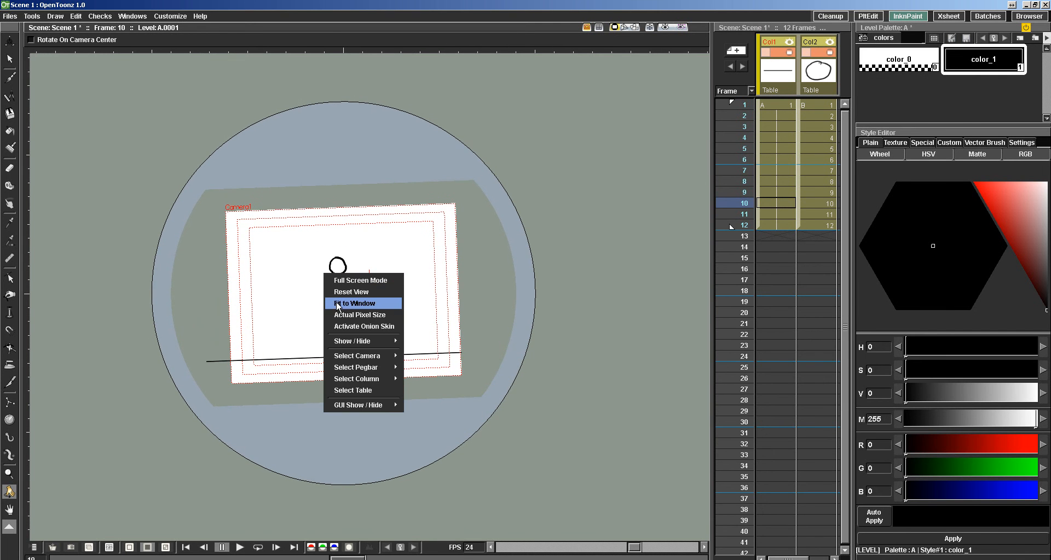
pyautogui.click(337, 292)
pyautogui.rightClick(331, 287)
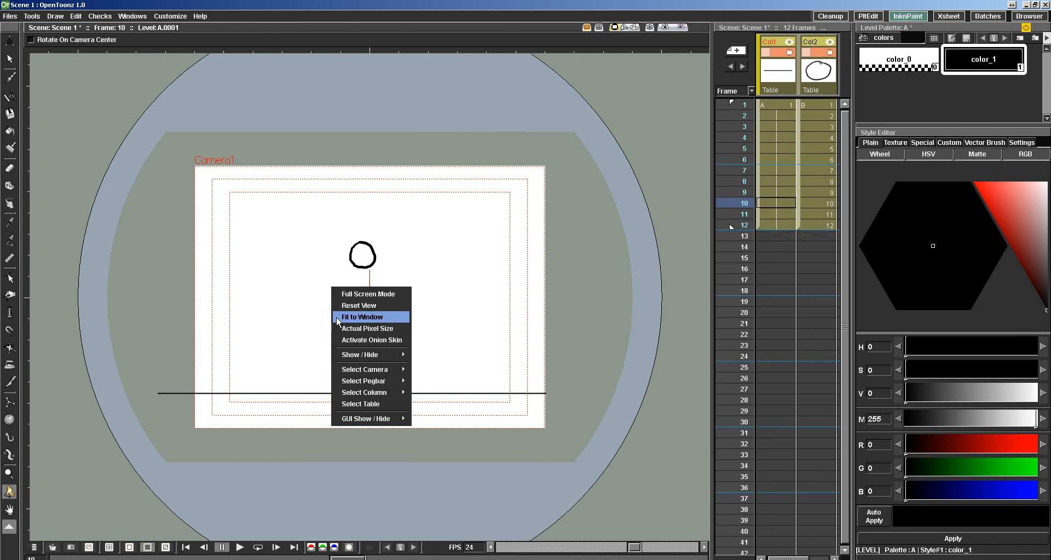
pyautogui.click(348, 329)
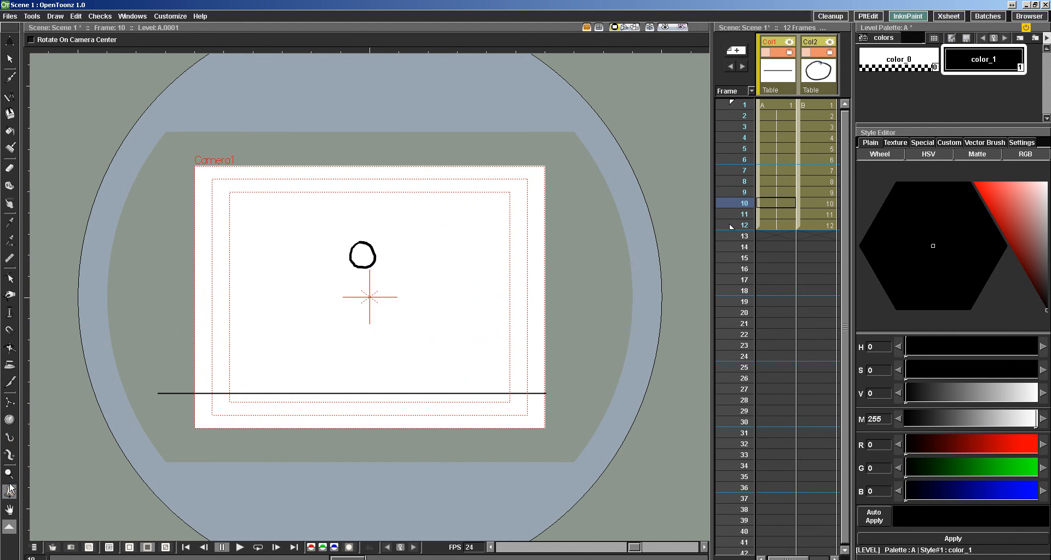
# Switch to the Selection tool, tilt the canvas with temporary view rotation, and restore the default view.
pyautogui.click(9, 58)
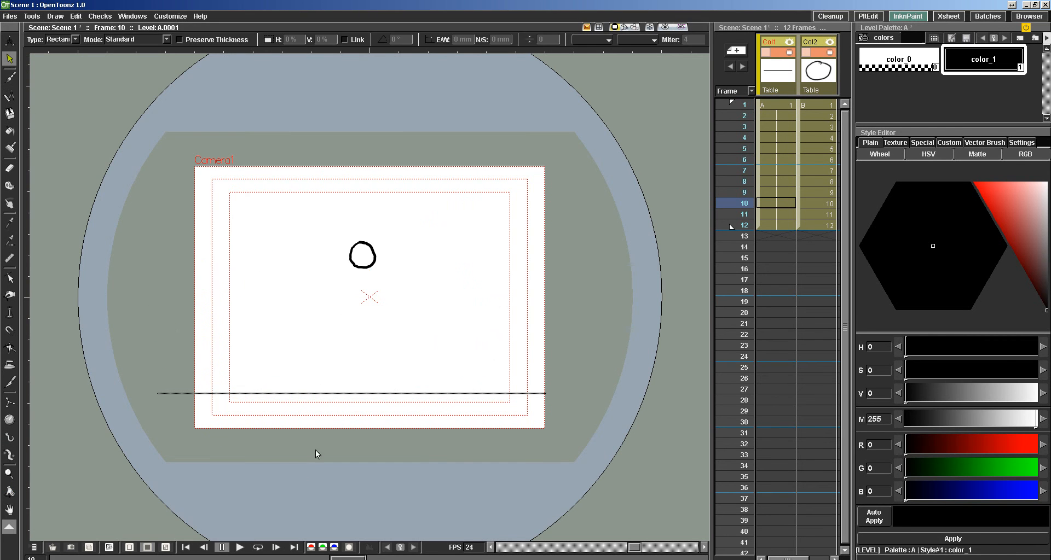
pyautogui.hotkey('ctrl', 'space')
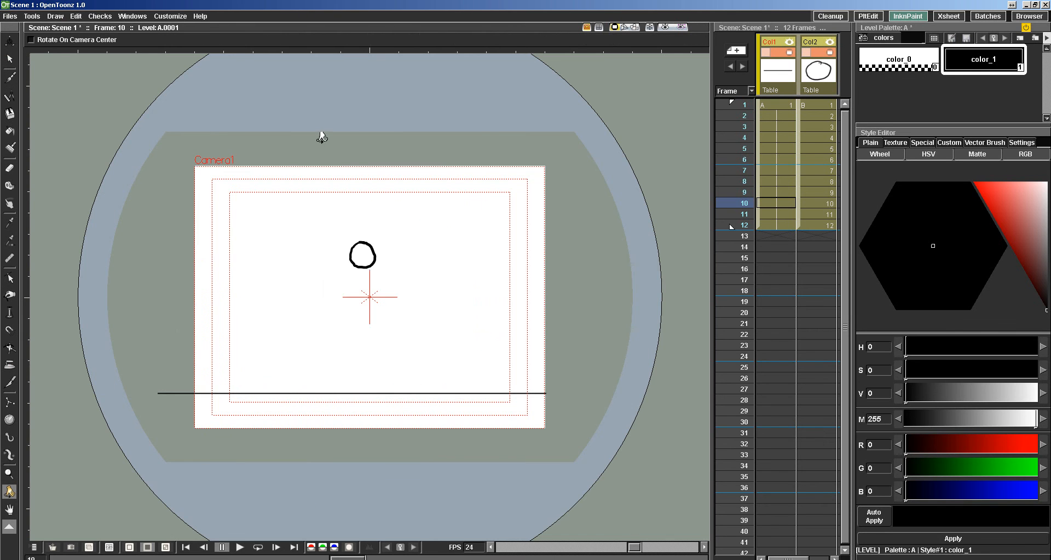
pyautogui.moveTo(321, 139); pyautogui.dragTo(307, 157)
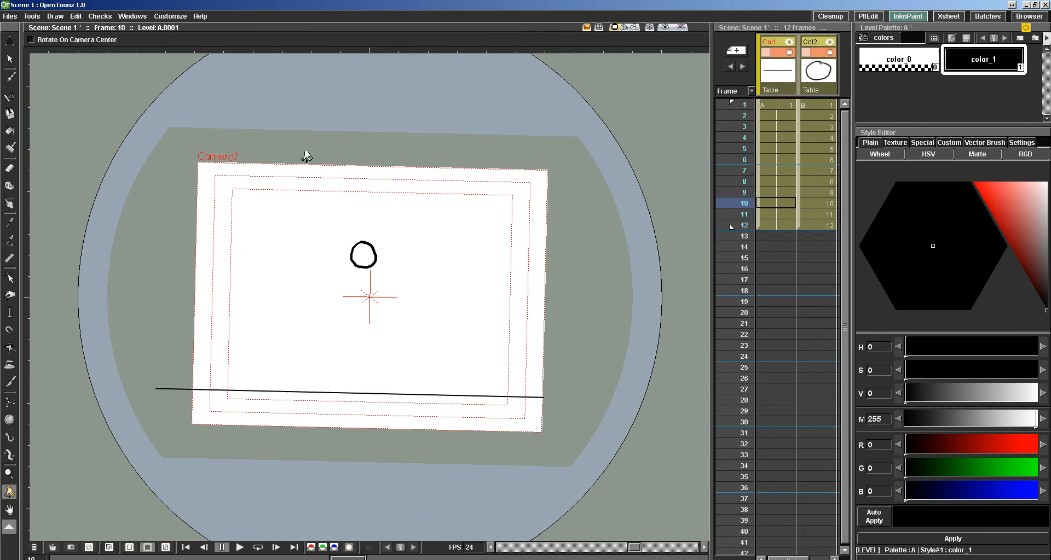
pyautogui.rightClick(332, 297)
pyautogui.click(349, 326)
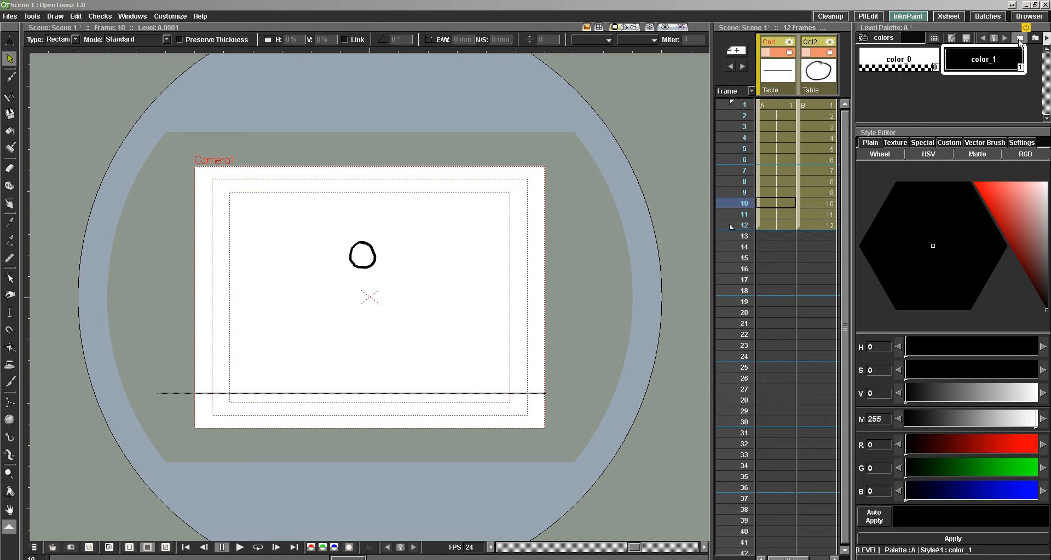
# Add a new style to level A's palette and make it red with R 211, G 6, B 6.
pyautogui.click(1019, 38)
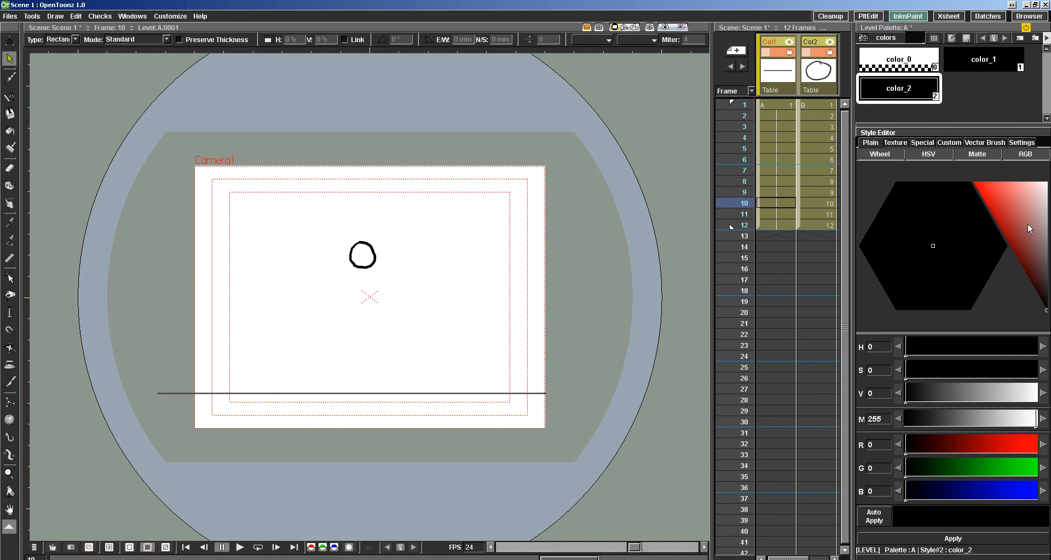
pyautogui.moveTo(1027, 222); pyautogui.dragTo(987, 203)
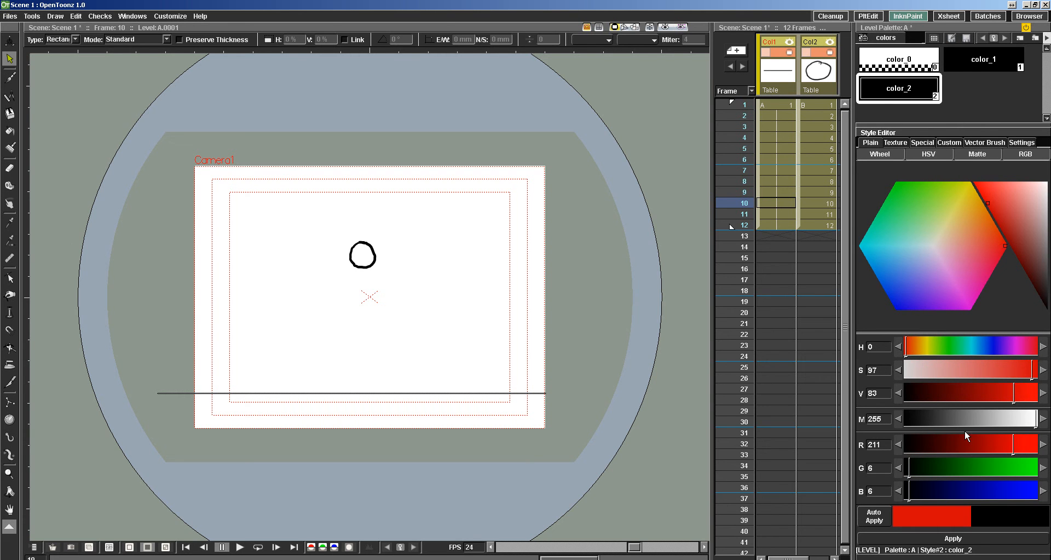
pyautogui.click(942, 537)
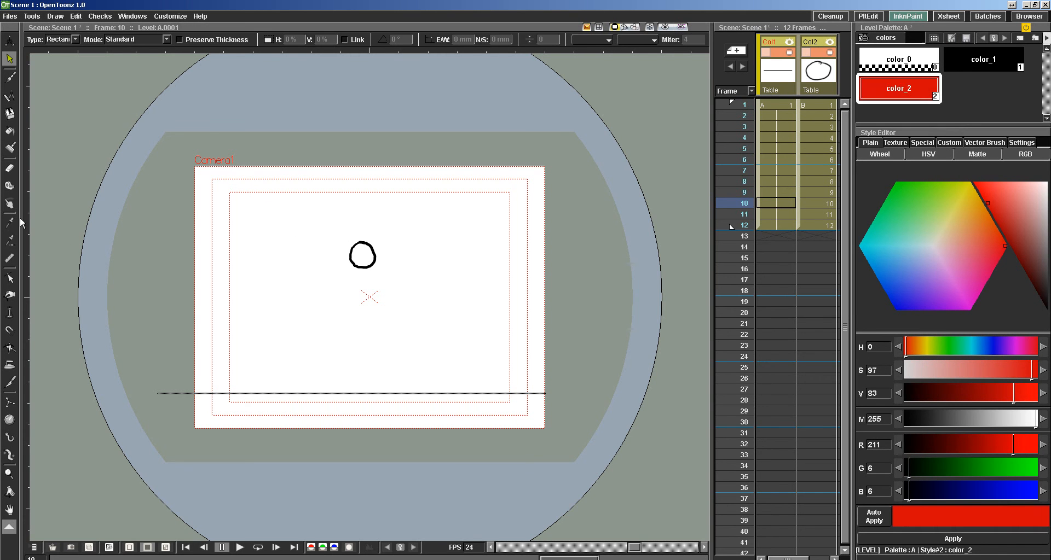
pyautogui.click(9, 526)
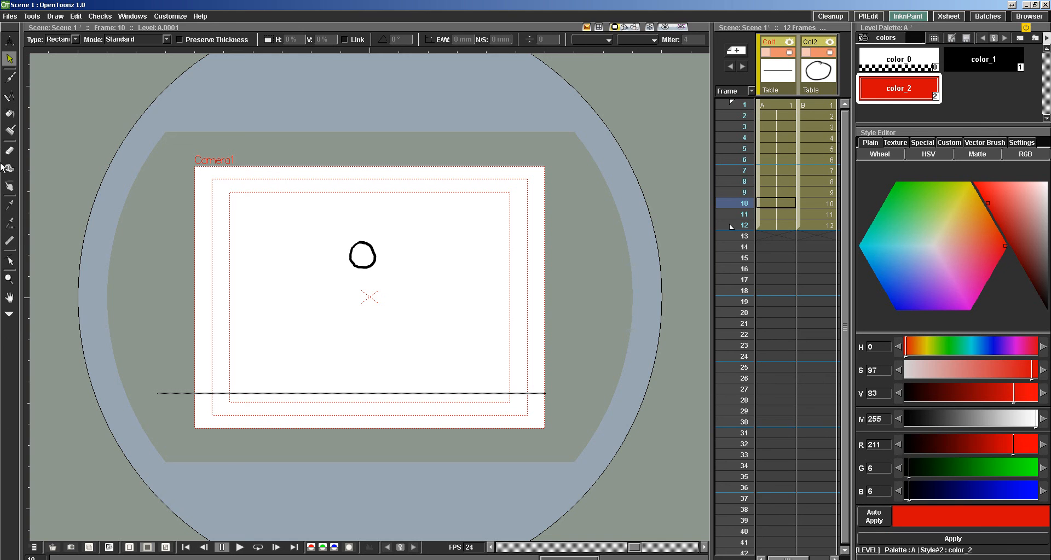
# Choose the Fill tool, make frame 1 of level B current, and show the full set of tools.
pyautogui.click(9, 114)
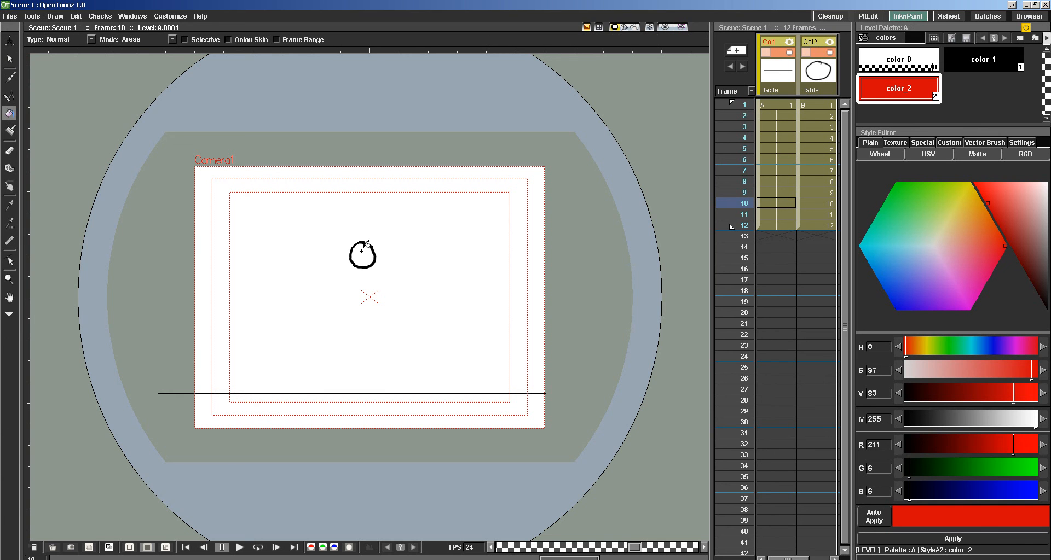
pyautogui.click(812, 105)
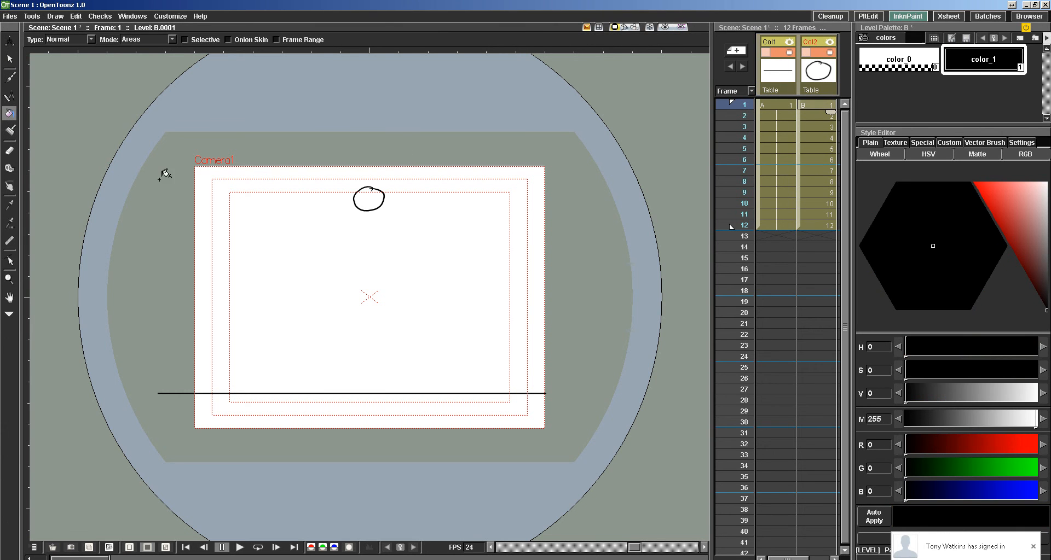
pyautogui.click(9, 314)
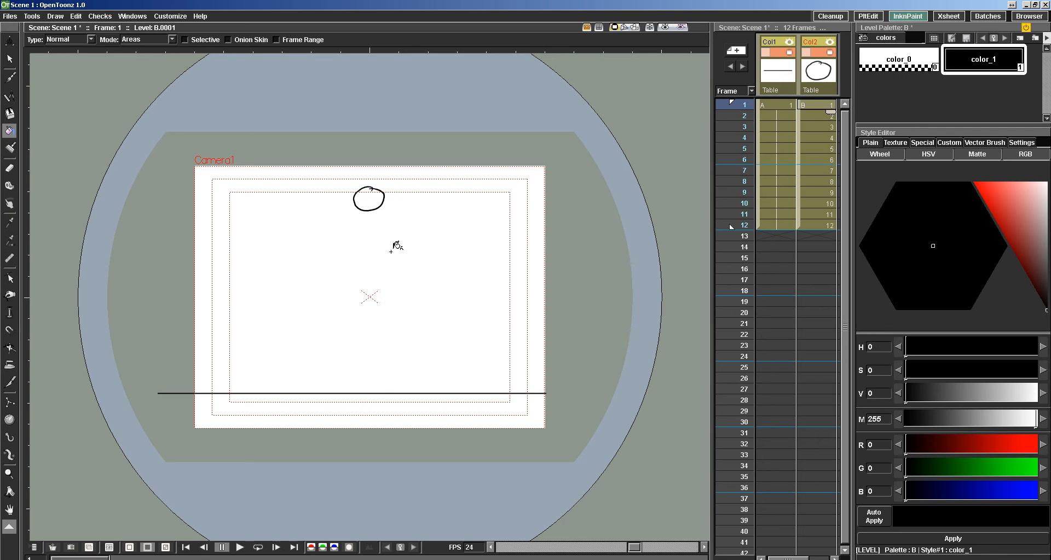
# Try filling the ball in frame 1 of level B with black color_1, and undo the fill.
pyautogui.click(368, 200)
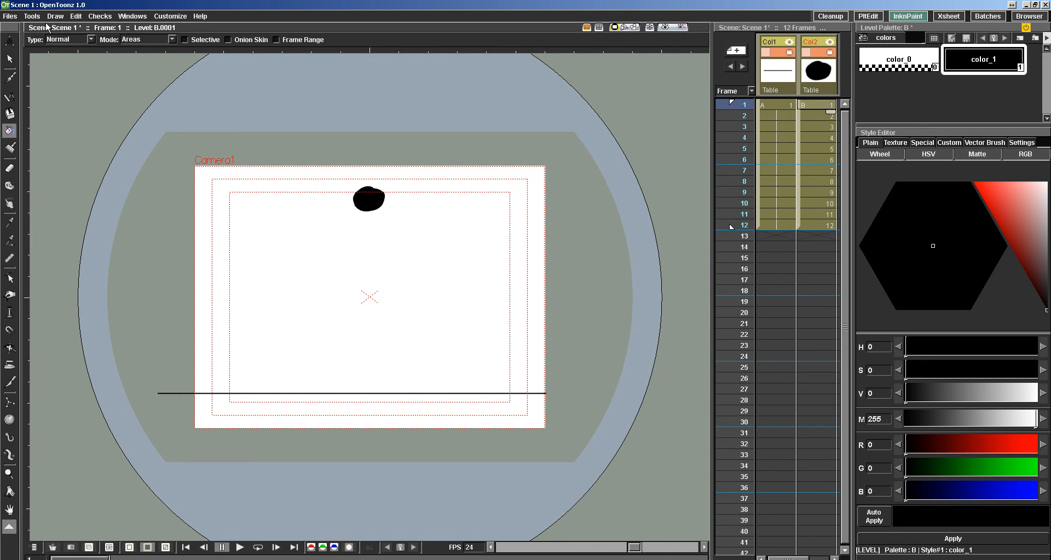
pyautogui.hotkey('ctrl', 'z')
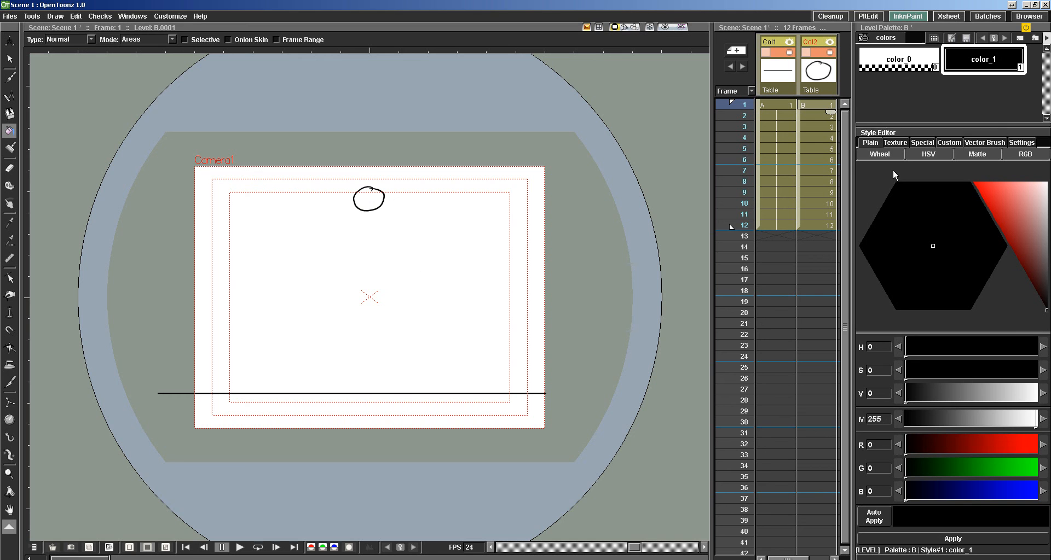
# Add a new style to level B's palette and make it red with R 239, G 0, B 0.
pyautogui.click(1019, 38)
pyautogui.moveTo(1015, 219)
pyautogui.mouseDown()
pyautogui.moveTo(1019, 201)
pyautogui.moveTo(972, 190)
pyautogui.mouseUp()
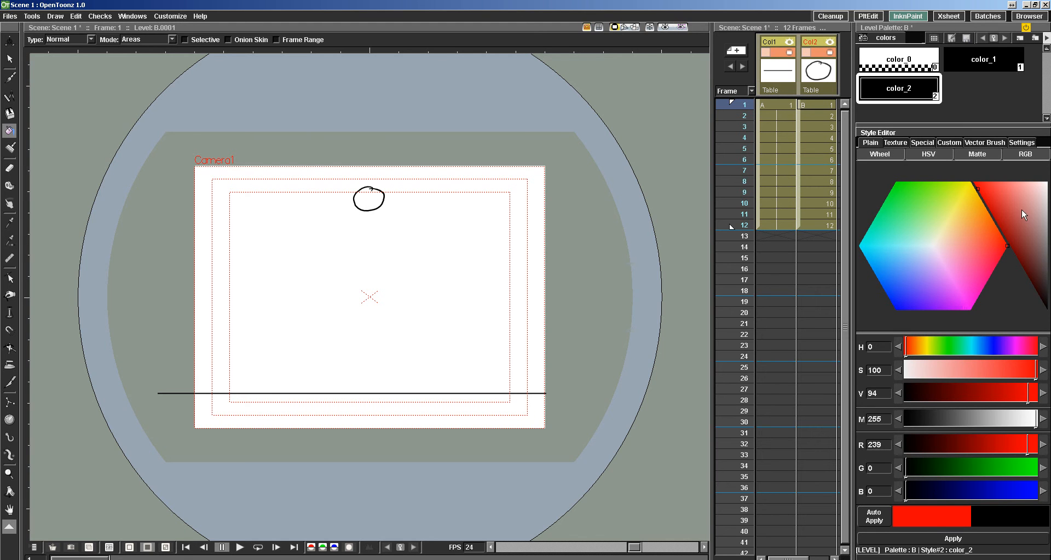
pyautogui.click(953, 538)
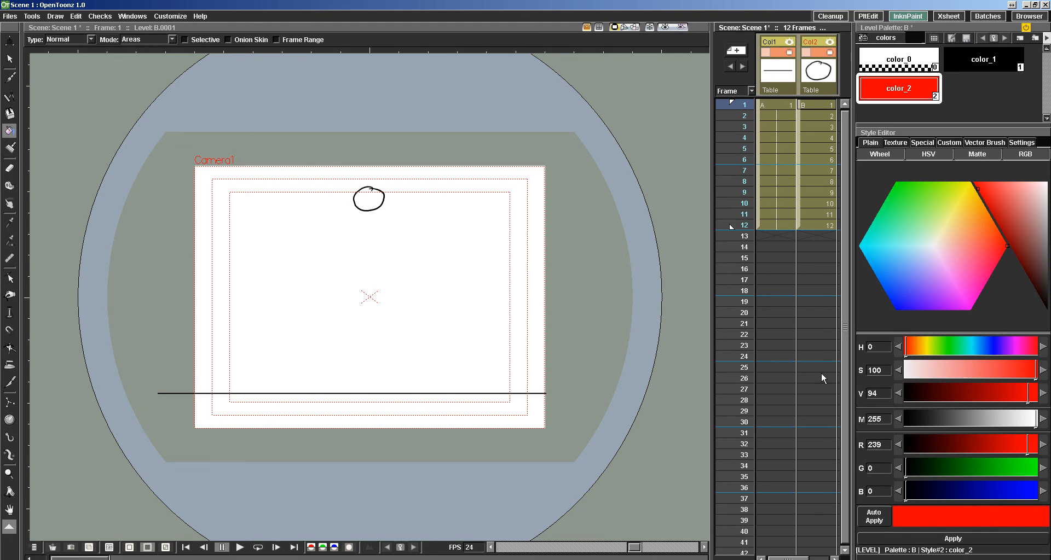
# Compare the palettes of levels A and B, and select the red color_2 in level B's palette.
pyautogui.click(773, 75)
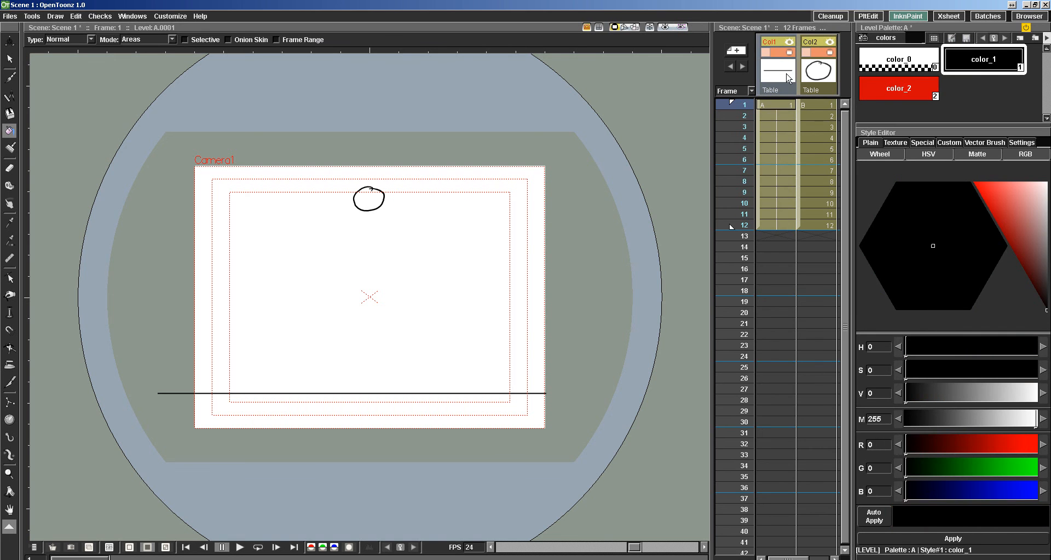
pyautogui.click(822, 75)
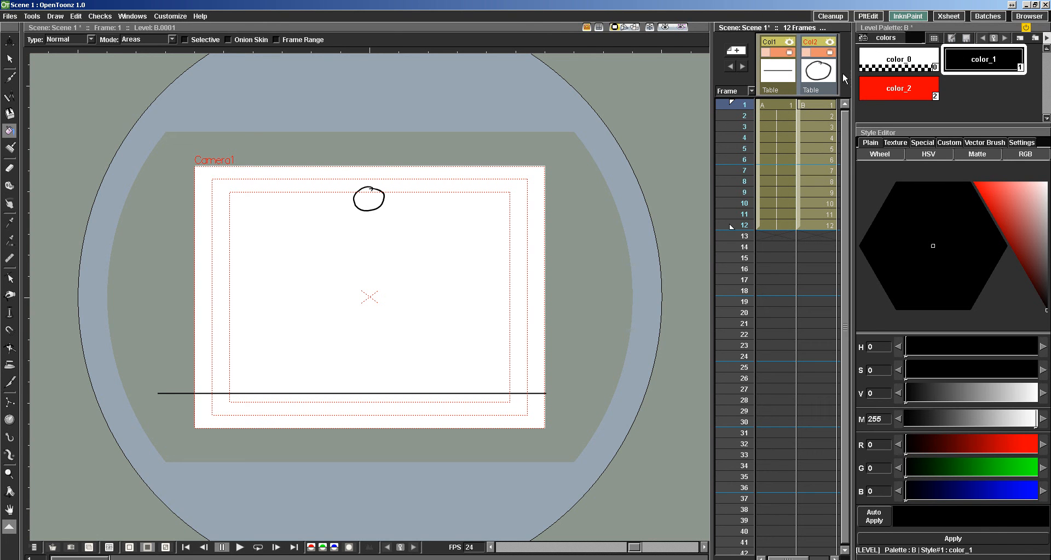
pyautogui.click(810, 105)
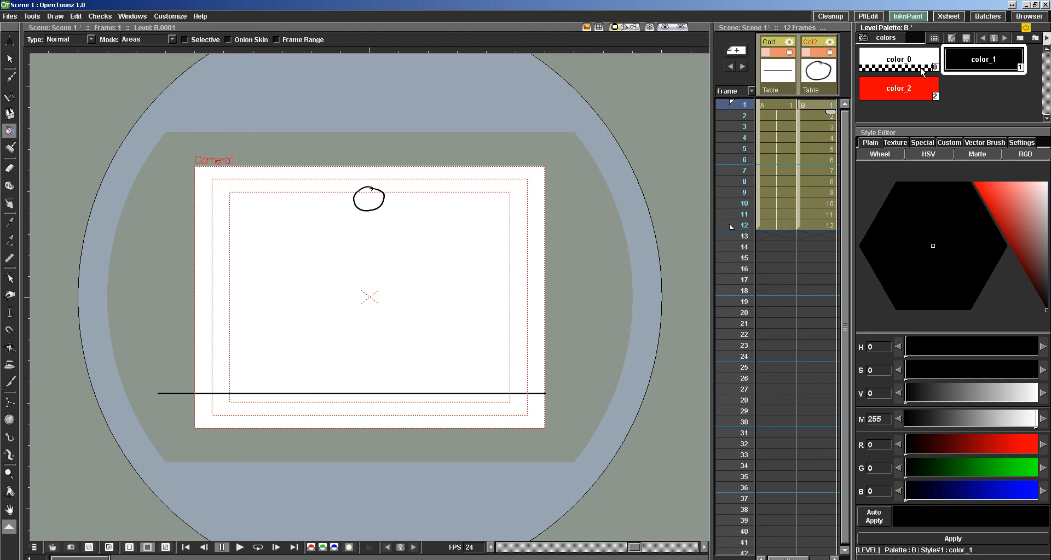
pyautogui.click(883, 87)
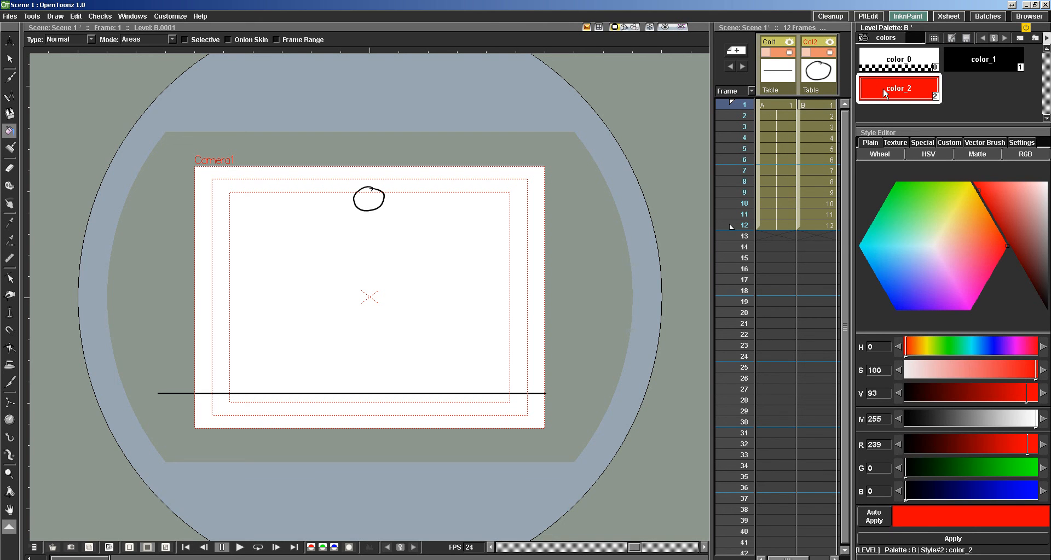
# Delete the red style color_2 from level A's palette.
pyautogui.click(777, 105)
pyautogui.click(912, 95)
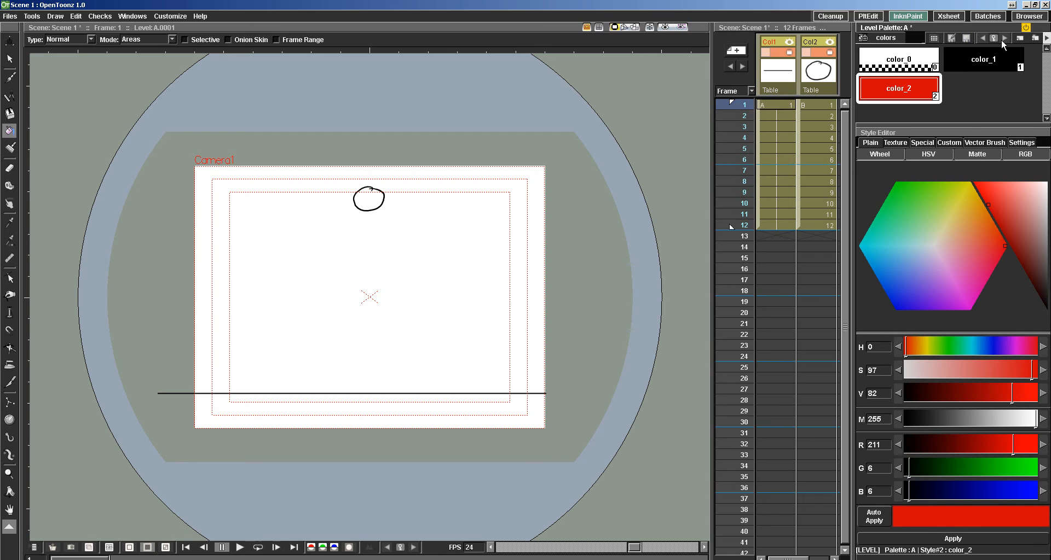
pyautogui.rightClick(904, 85)
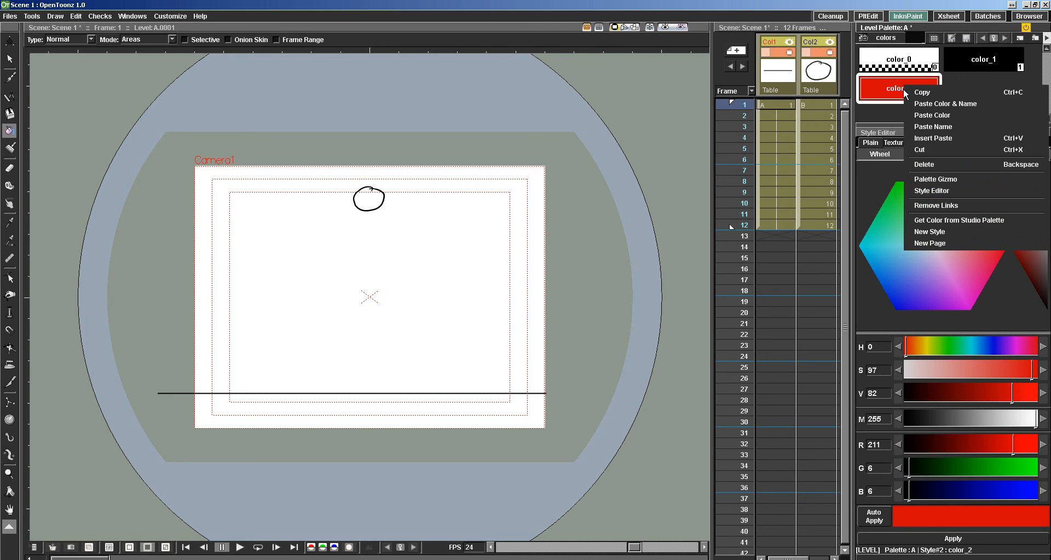
pyautogui.click(924, 164)
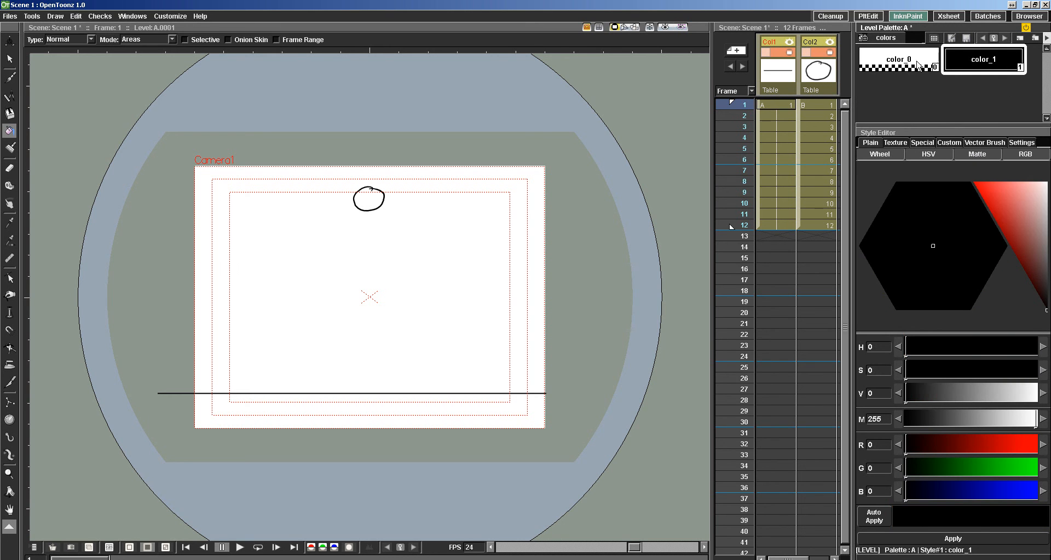
# Fill the ball in frame 1 of level B with the red color_2.
pyautogui.click(816, 81)
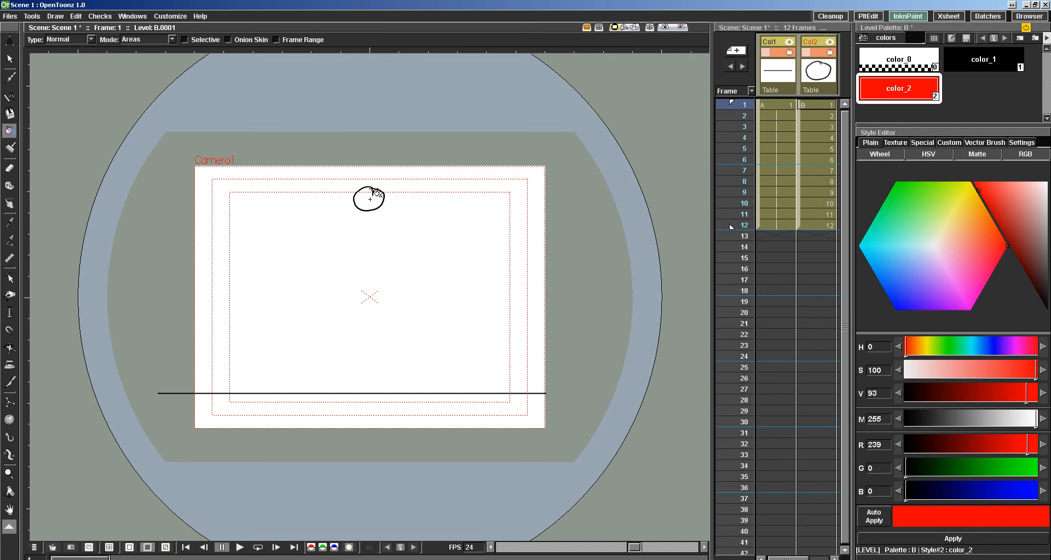
pyautogui.click(367, 205)
# Close the gap in frame 2's ball outline with a short red brush stroke and fill the ball with color_2.
pyautogui.press('.')
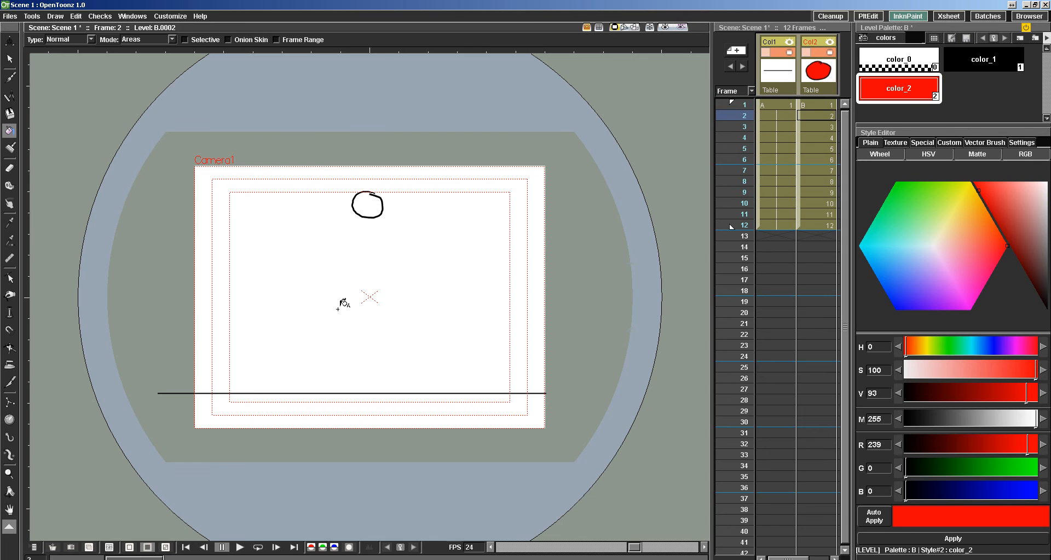
pyautogui.scroll(-2, 360, 189)
pyautogui.scroll(6, 376, 229)
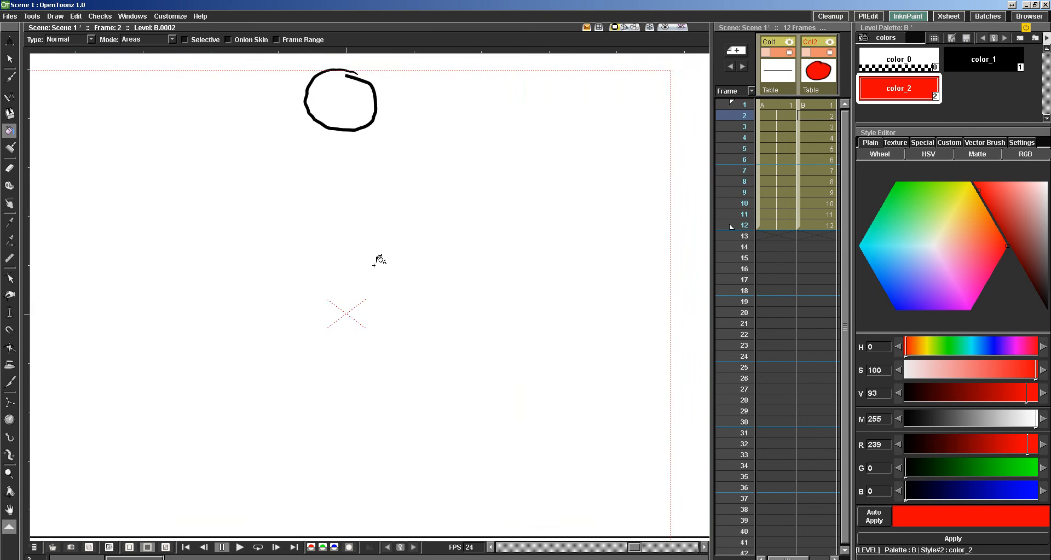
pyautogui.moveTo(407, 215); pyautogui.dragTo(387, 361)
pyautogui.click(9, 78)
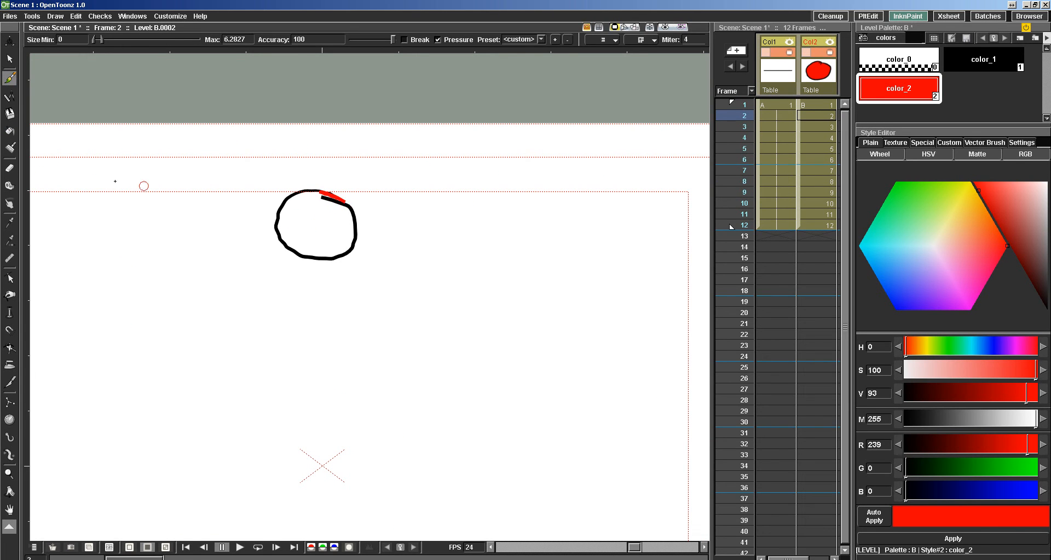
pyautogui.click(9, 131)
pyautogui.click(336, 227)
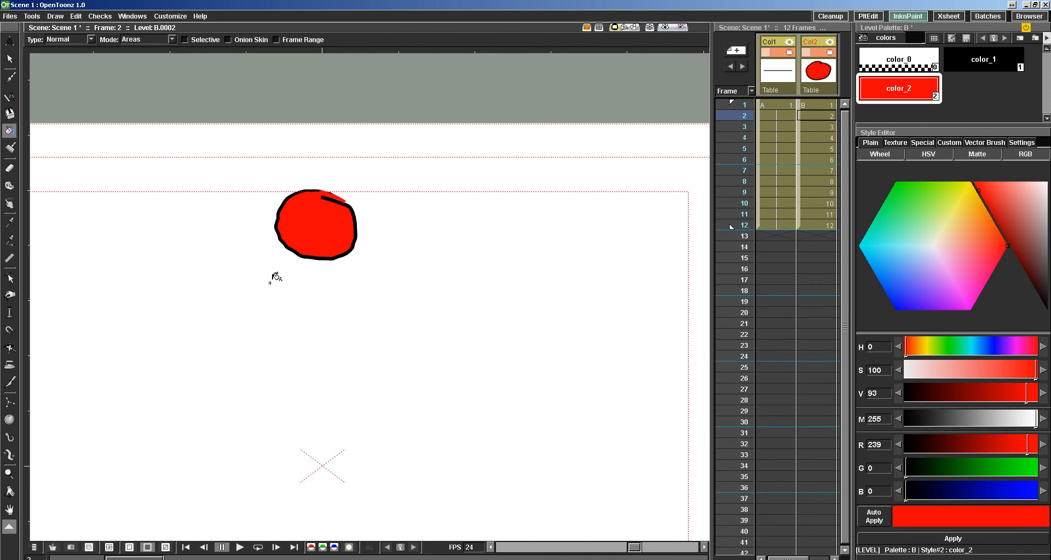
# Fill the ball in frames 3, 4 and 5 of level B with red, including the sliver inside frame 5's doubled outline.
pyautogui.press('.')
pyautogui.click(316, 251)
pyautogui.press('.')
pyautogui.click(313, 356)
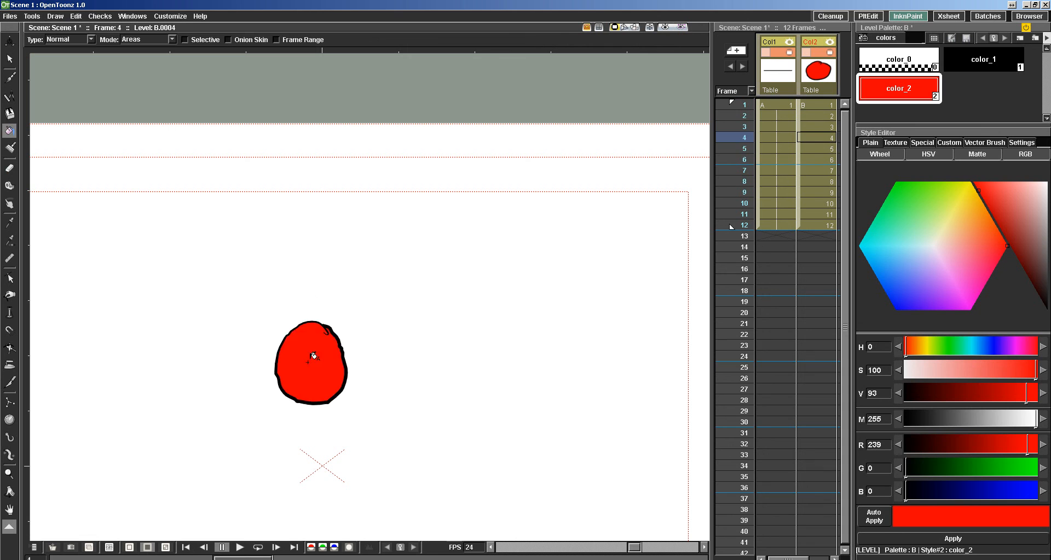
pyautogui.press('.')
pyautogui.click(305, 496)
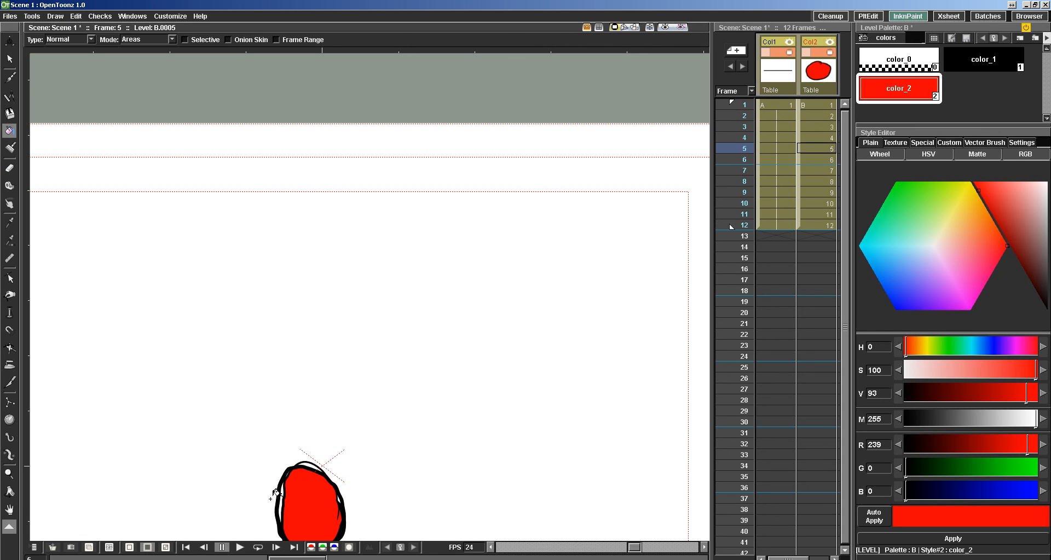
pyautogui.click(284, 489)
# Fill the ball drawings in frames 6 to 10 of level B with the red color_2.
pyautogui.moveTo(384, 369); pyautogui.dragTo(408, 142)
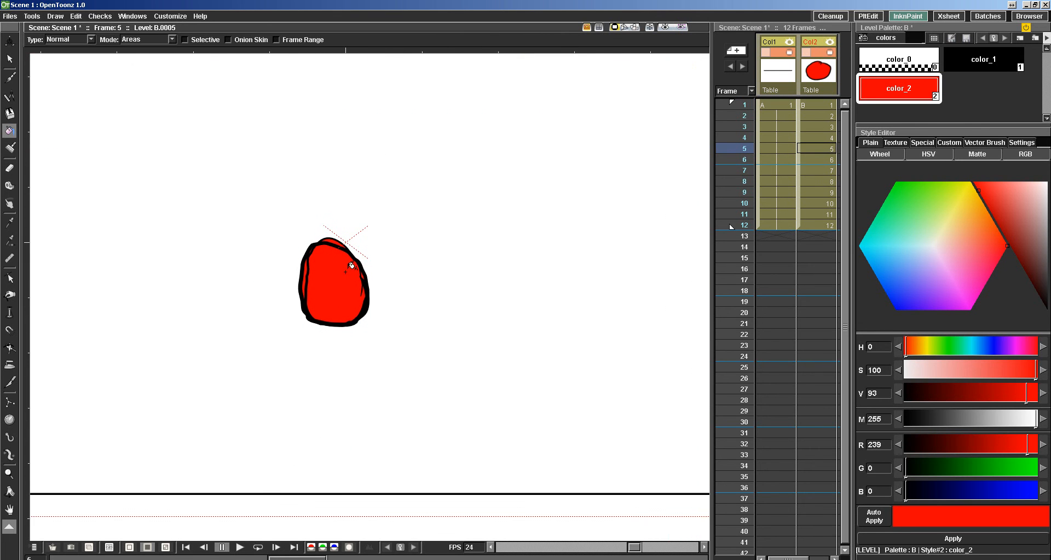
pyautogui.press('.')
pyautogui.click(317, 430)
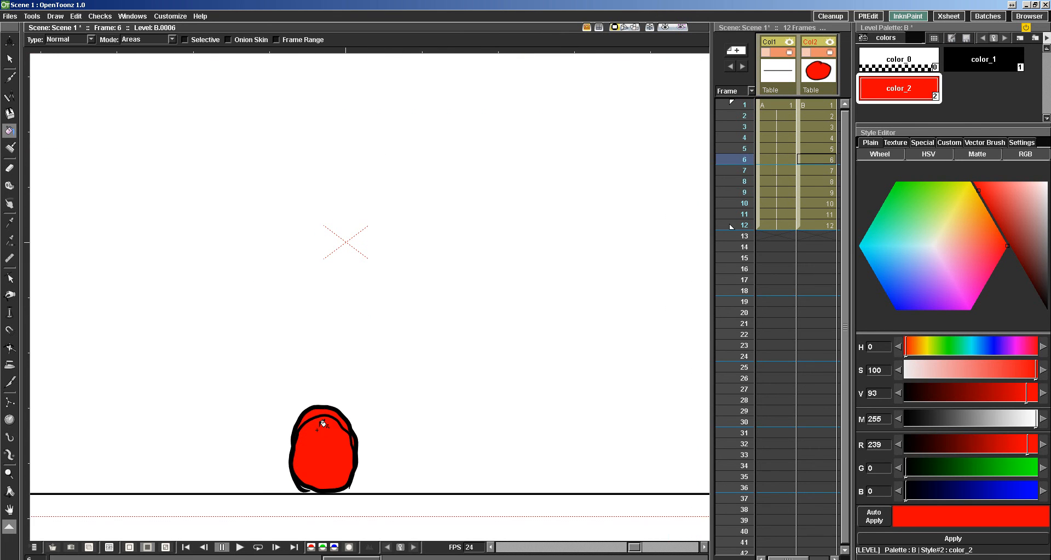
pyautogui.press('.')
pyautogui.click(312, 462)
pyautogui.press('.')
pyautogui.click(310, 413)
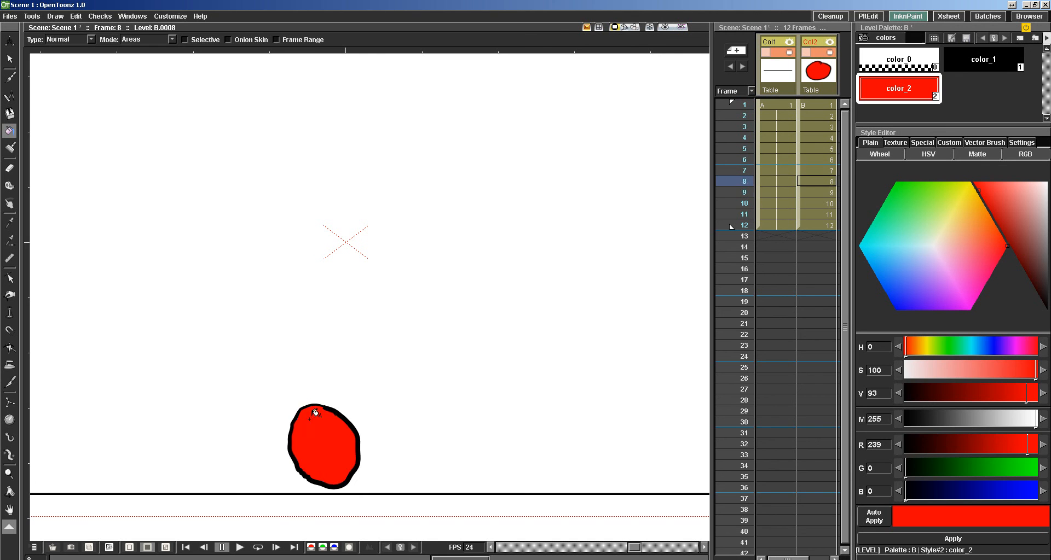
pyautogui.press('.')
pyautogui.click(325, 274)
pyautogui.press('.')
pyautogui.click(323, 141)
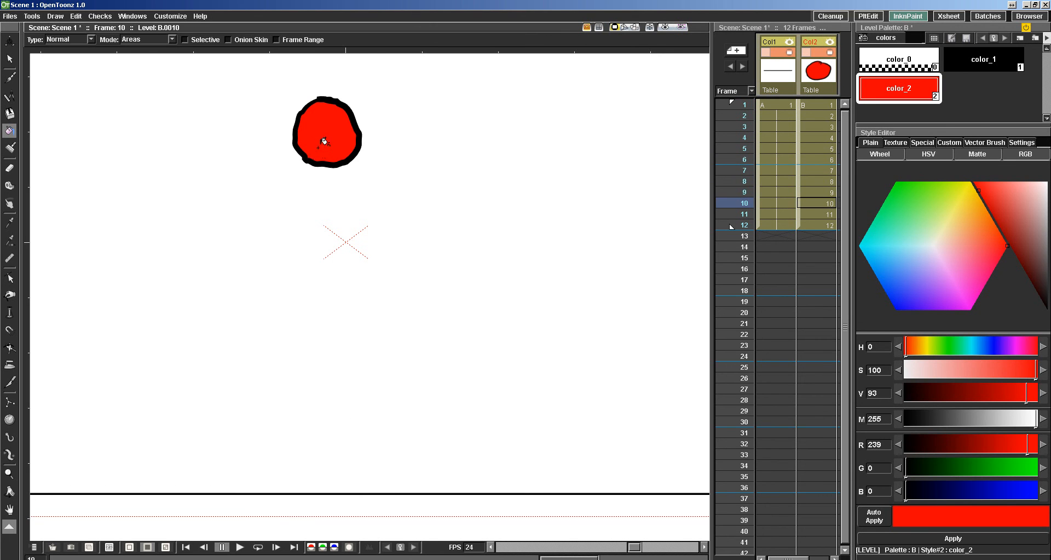
# Fill the ball in frames 11 and 12 of level B with the red color_2.
pyautogui.moveTo(316, 170); pyautogui.dragTo(346, 431)
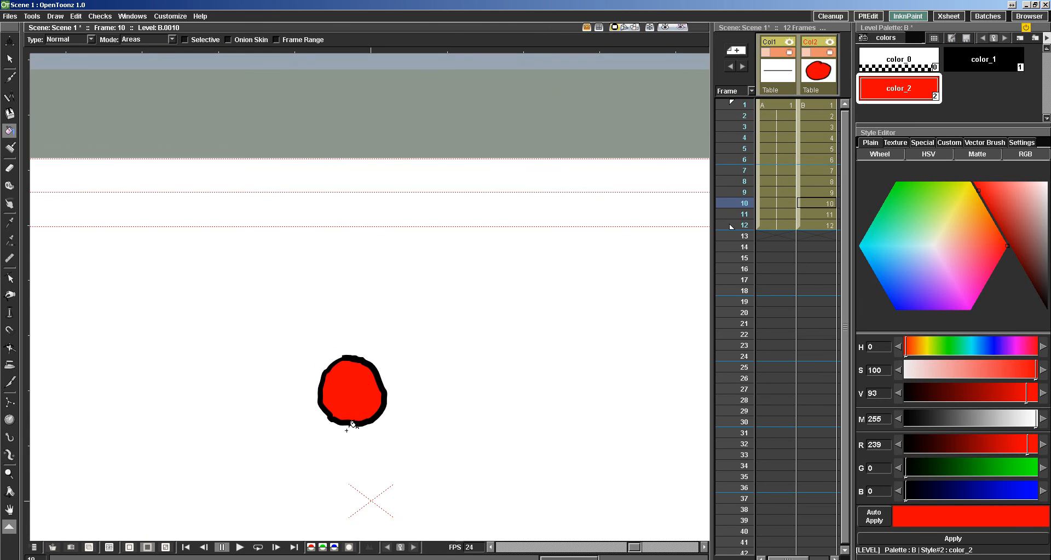
pyautogui.press(',')
pyautogui.press('.')
pyautogui.press('.')
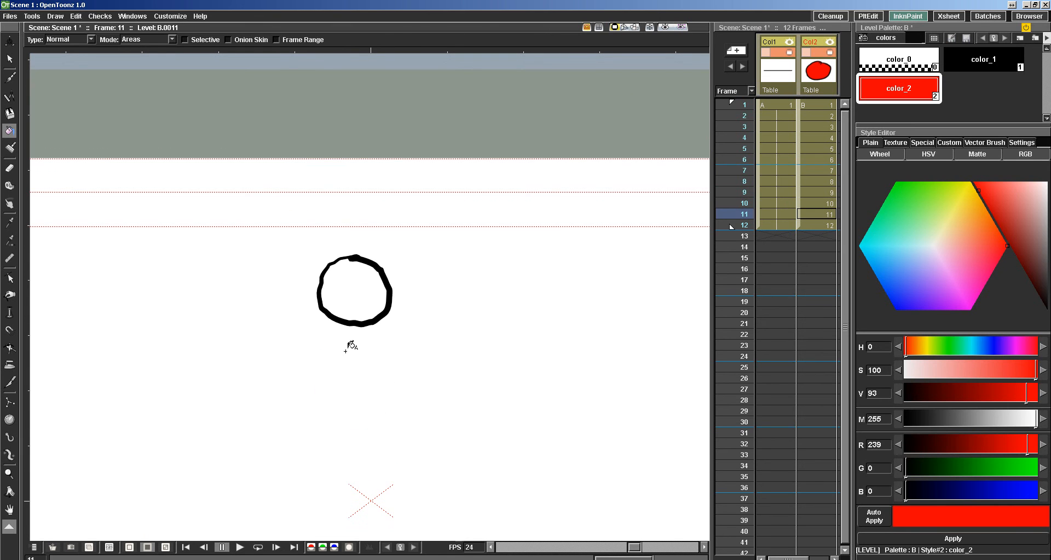
pyautogui.click(356, 289)
pyautogui.press('.')
pyautogui.click(349, 242)
pyautogui.press('.')
pyautogui.press(',')
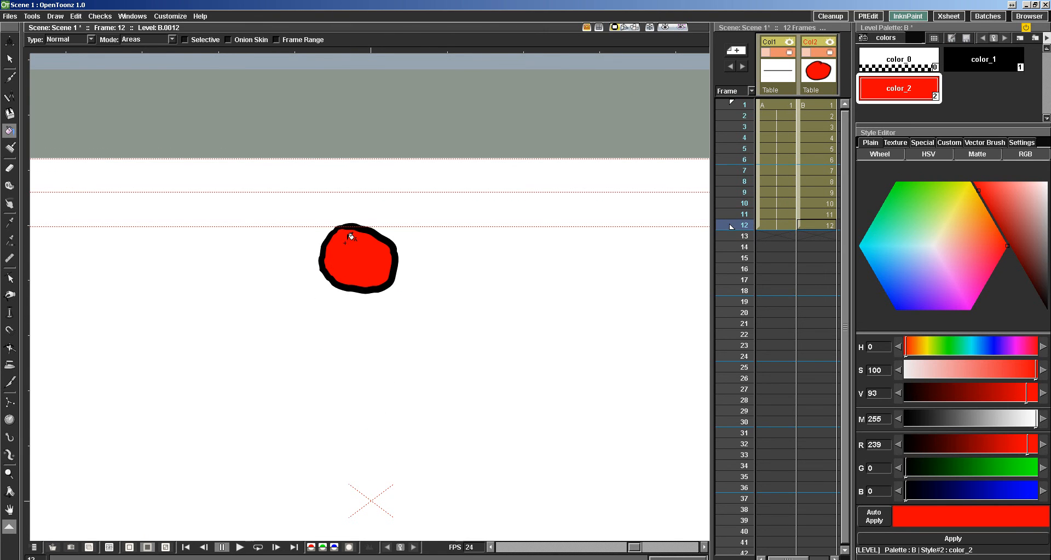
# Reset the canvas view, play the coloured ball animation in a loop, and stop the playback.
pyautogui.rightClick(268, 330)
pyautogui.click(287, 348)
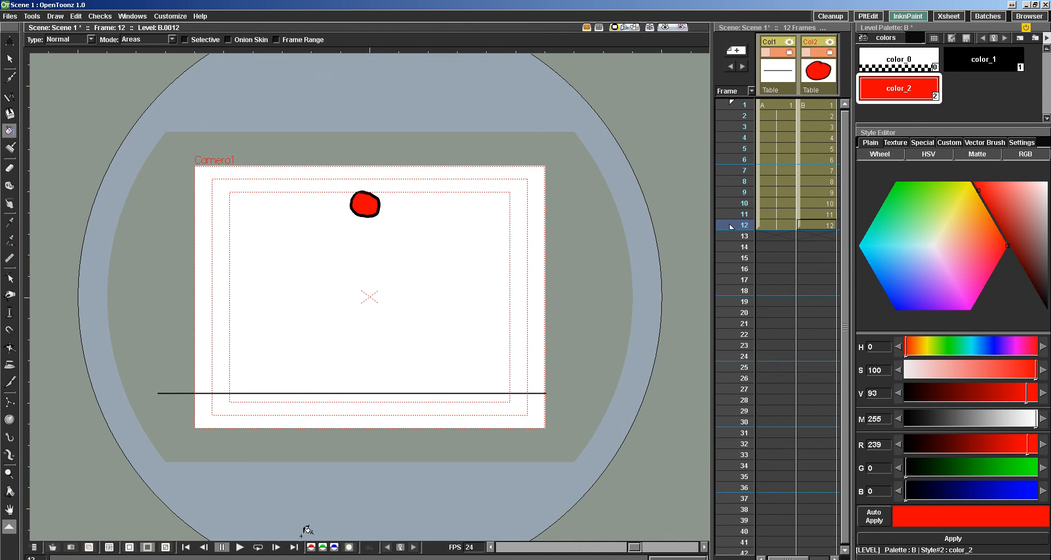
pyautogui.click(253, 549)
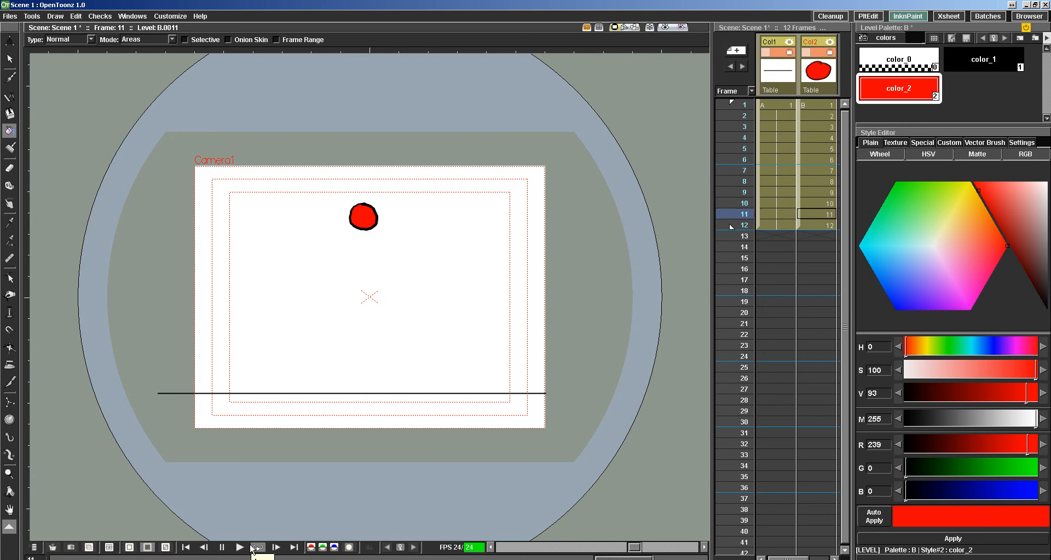
pyautogui.click(223, 548)
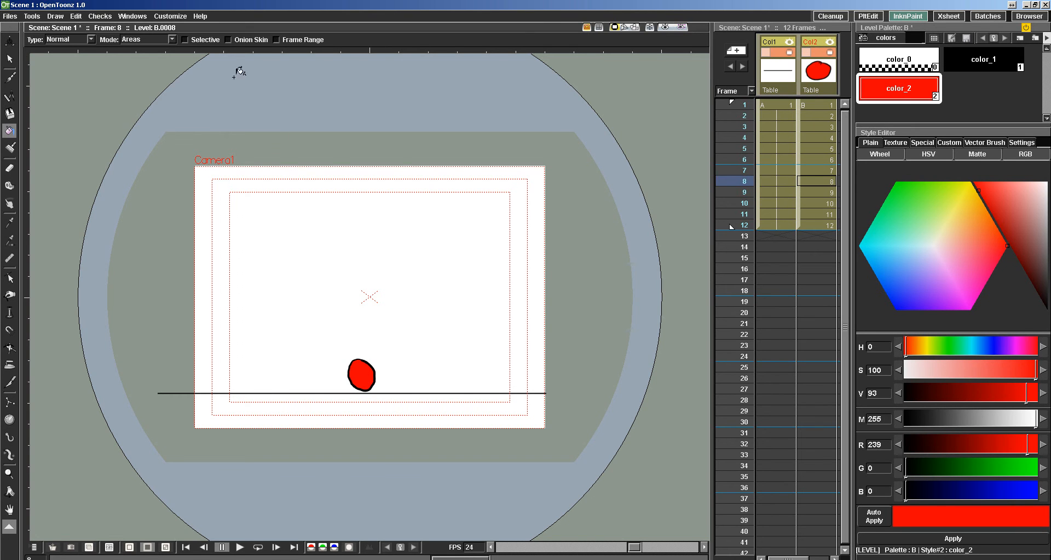
# Make the camera background opaque white in the scene settings by setting its matte value to 255.
pyautogui.click(171, 16)
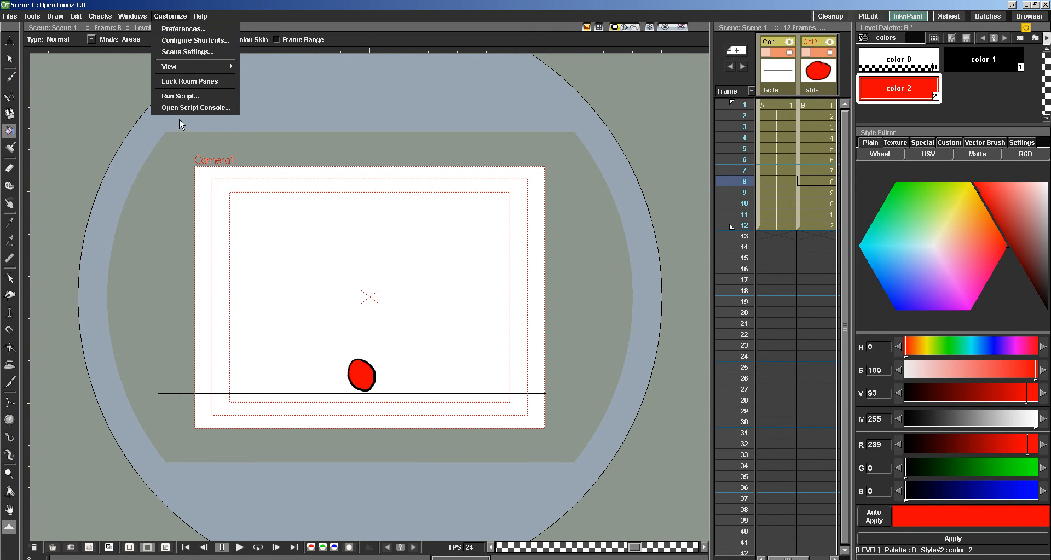
pyautogui.click(187, 52)
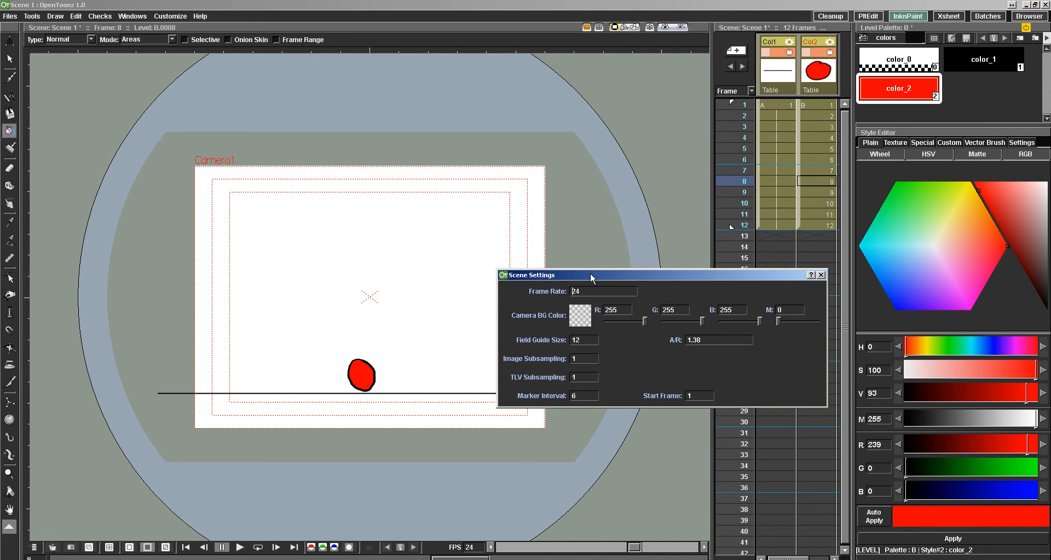
pyautogui.moveTo(590, 273); pyautogui.dragTo(647, 247)
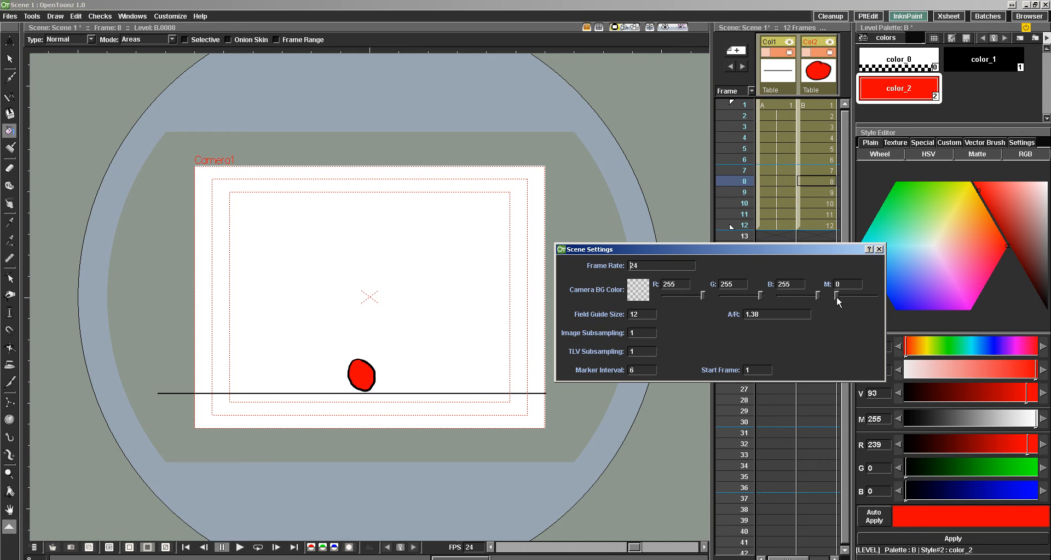
pyautogui.moveTo(836, 296); pyautogui.dragTo(886, 293)
# Try Toonz Raster Level as the default level type in the drawing preferences and switch back to Toonz Vector Level.
pyautogui.click(880, 250)
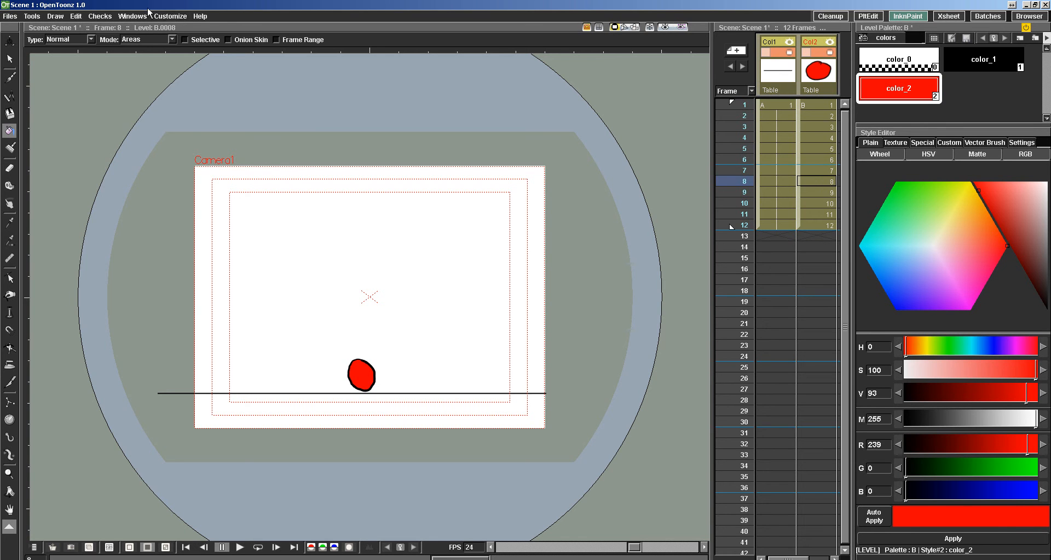
pyautogui.click(171, 16)
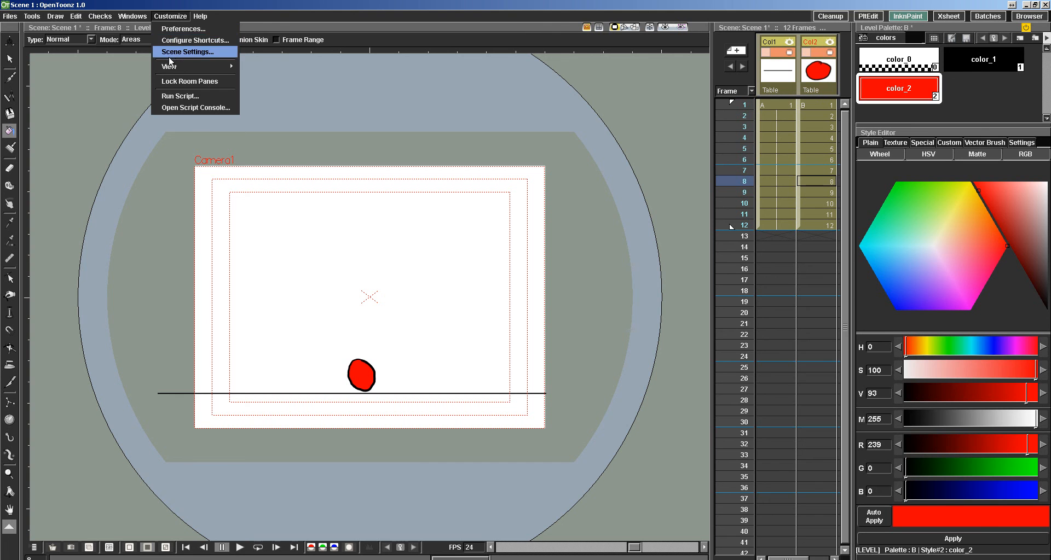
pyautogui.click(173, 30)
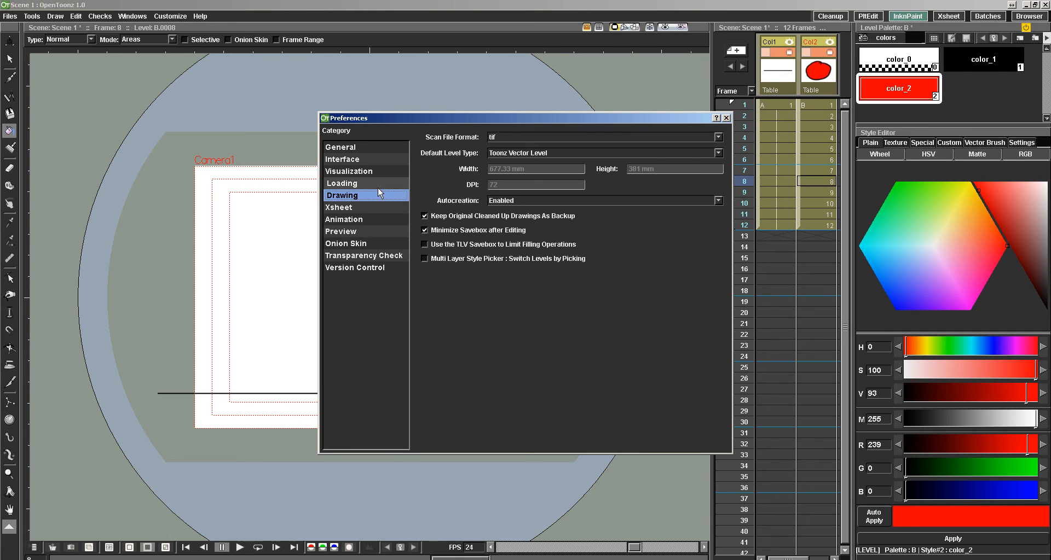
pyautogui.moveTo(498, 118); pyautogui.dragTo(516, 146)
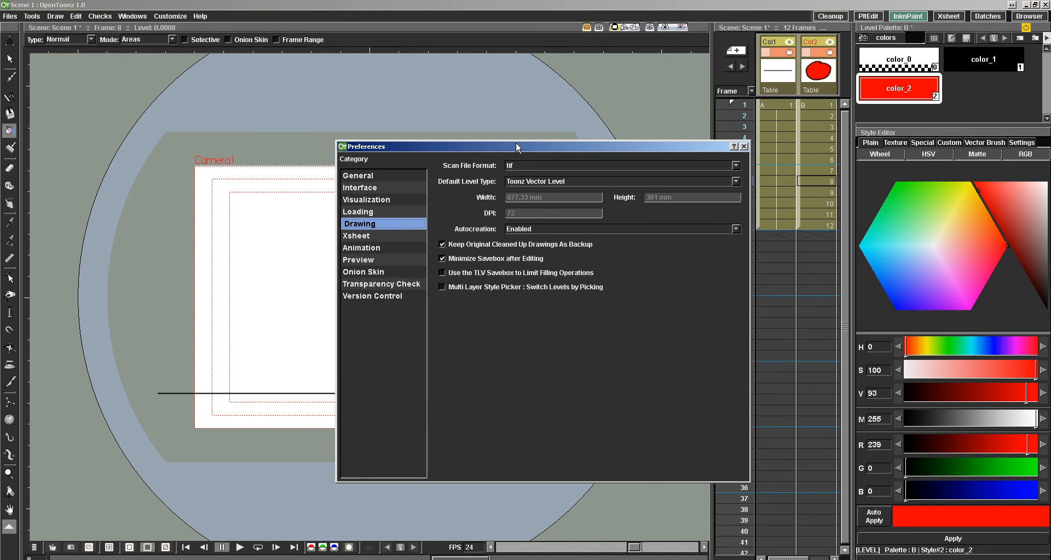
pyautogui.click(538, 182)
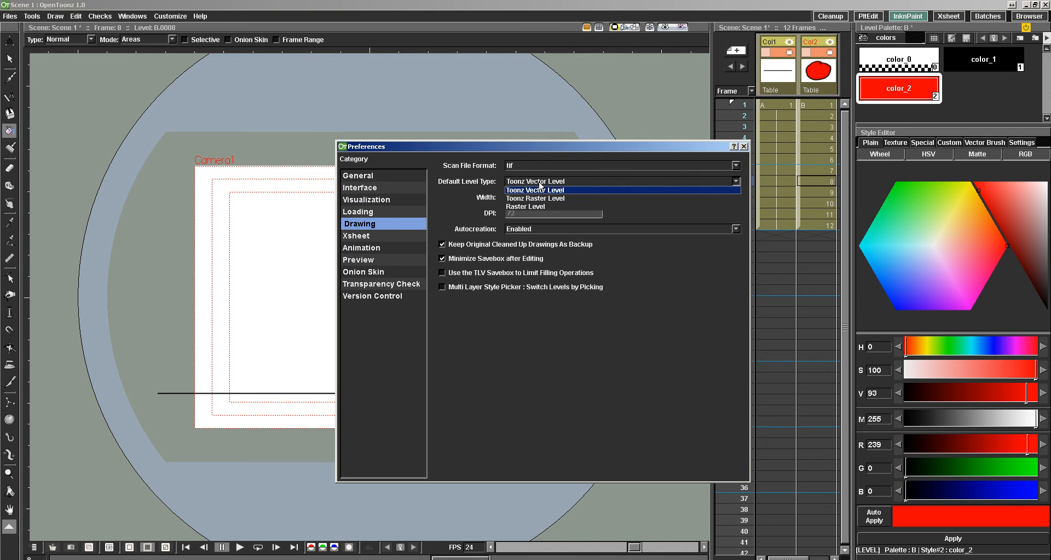
pyautogui.click(534, 203)
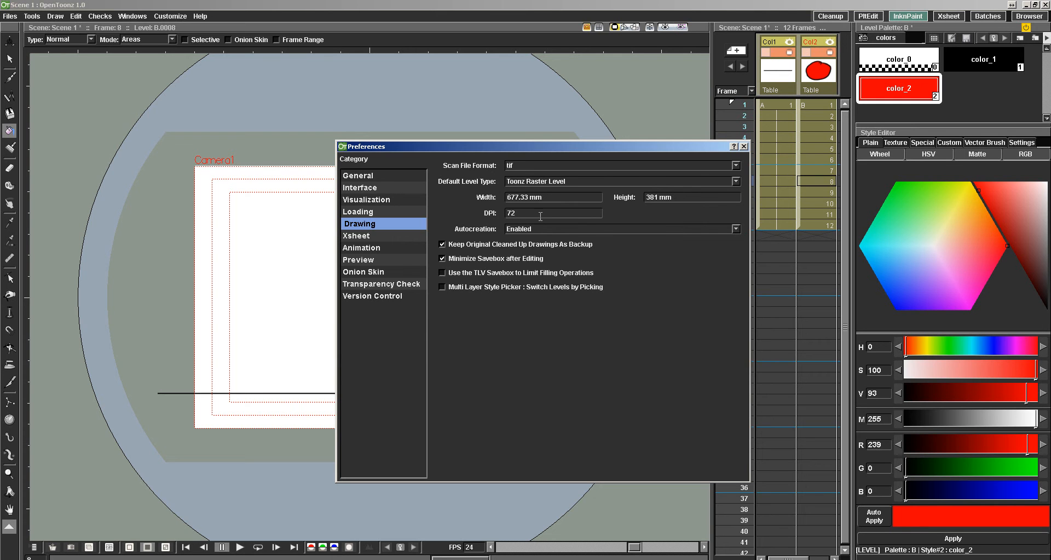
pyautogui.click(612, 182)
pyautogui.click(597, 190)
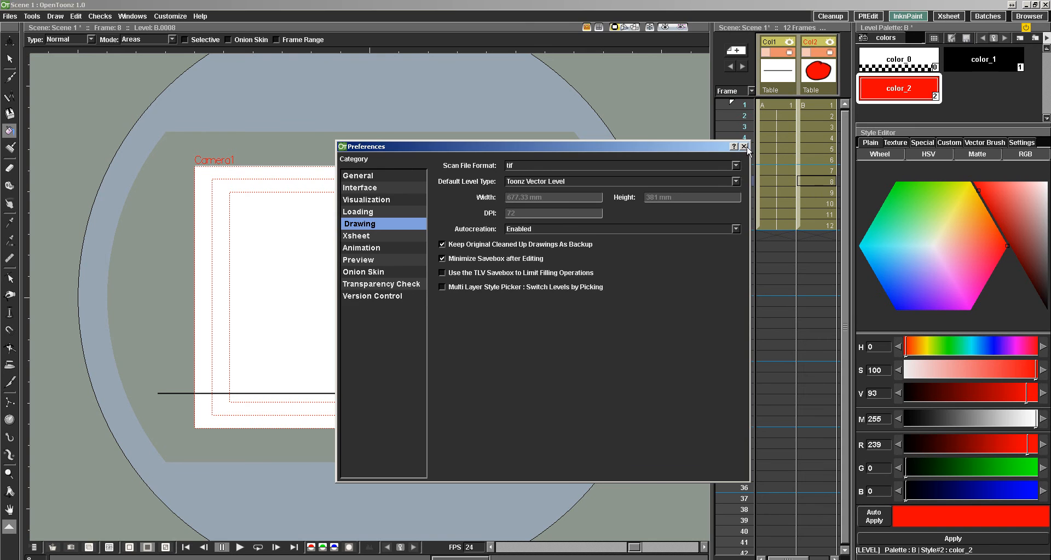
pyautogui.click(745, 147)
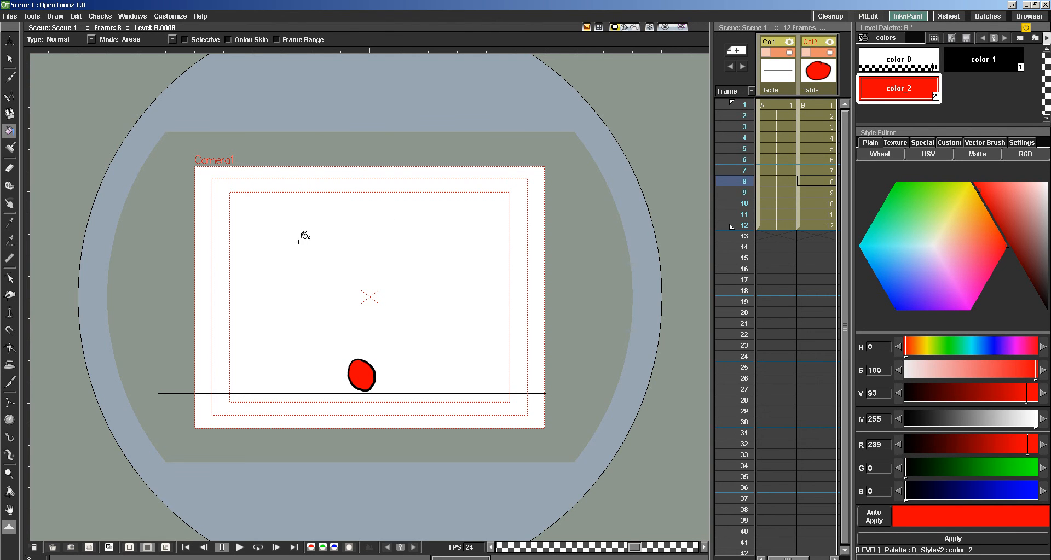
# Look at the Cleanup room's settings and return to the InknPaint room.
pyautogui.click(827, 17)
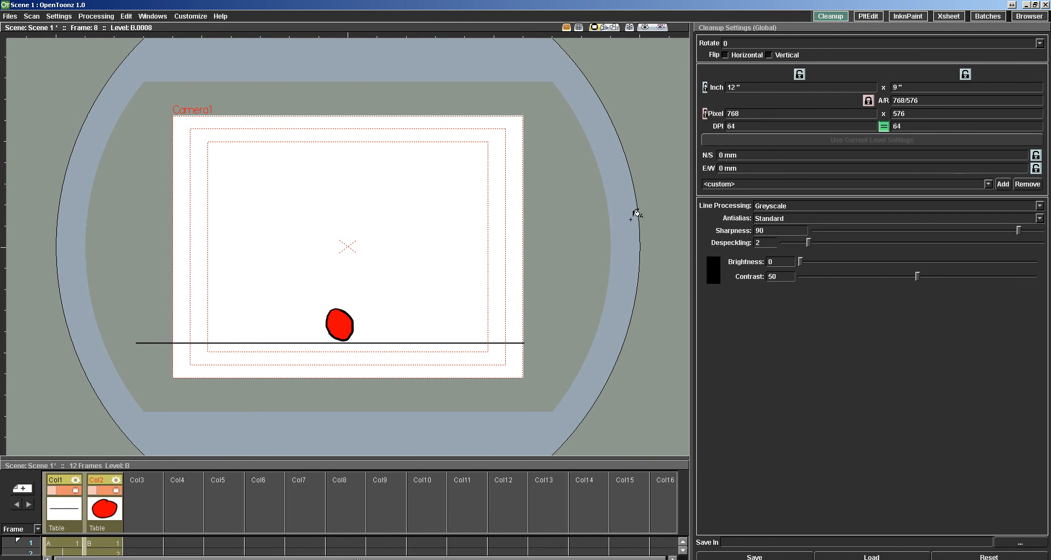
pyautogui.click(907, 16)
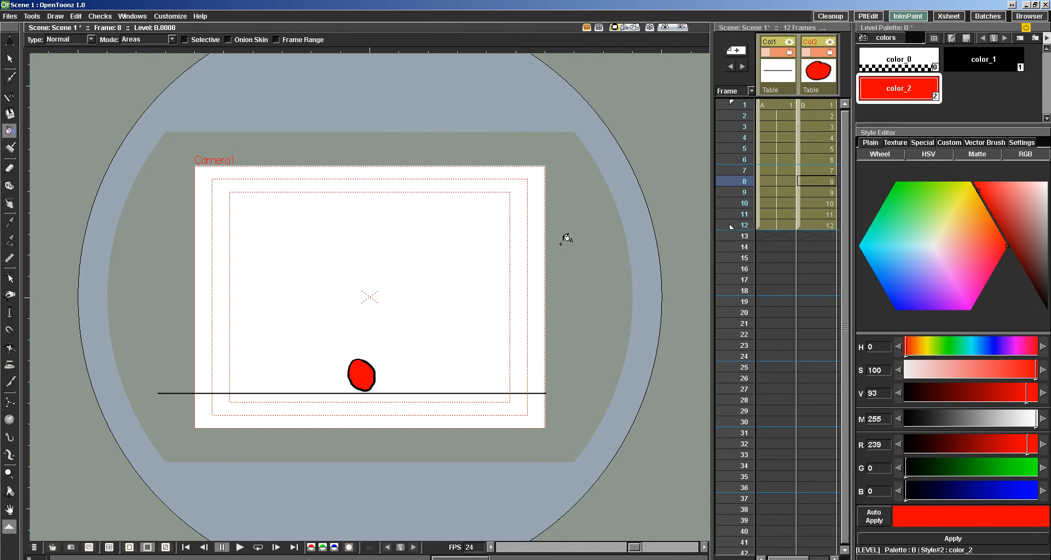
# Save the scene as Scene 1 in the My First Demo folder of the Demo project.
pyautogui.click(9, 16)
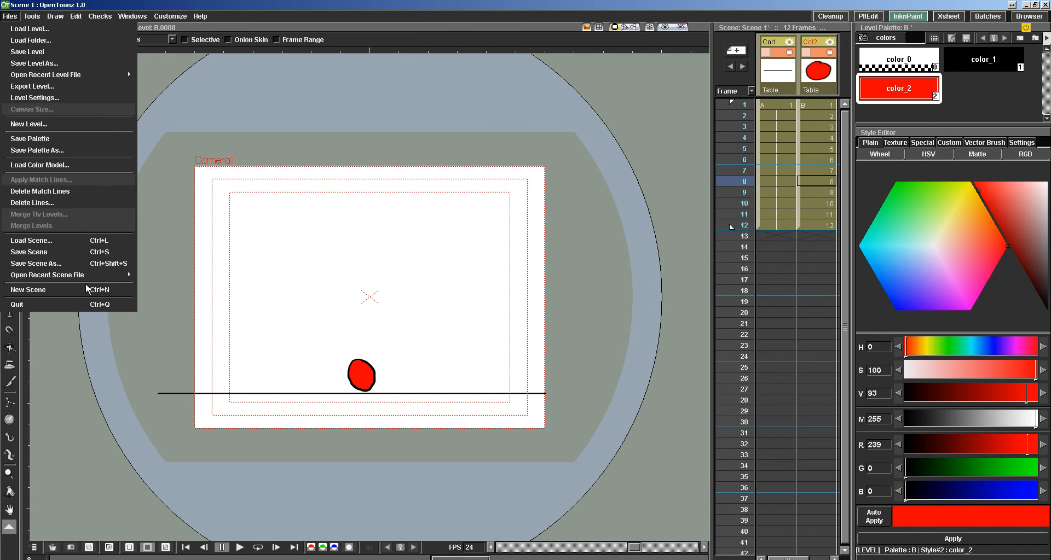
pyautogui.click(57, 265)
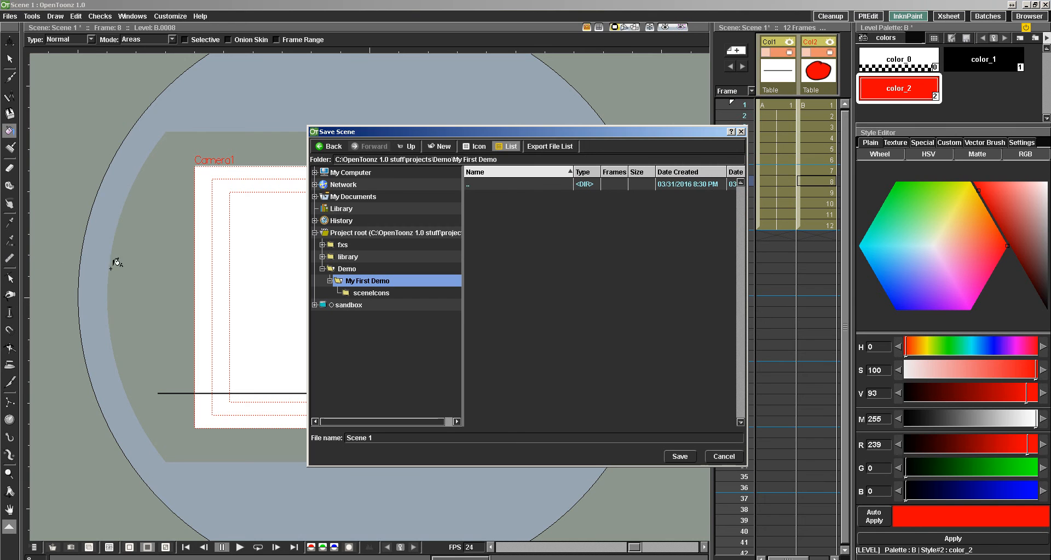
pyautogui.click(725, 457)
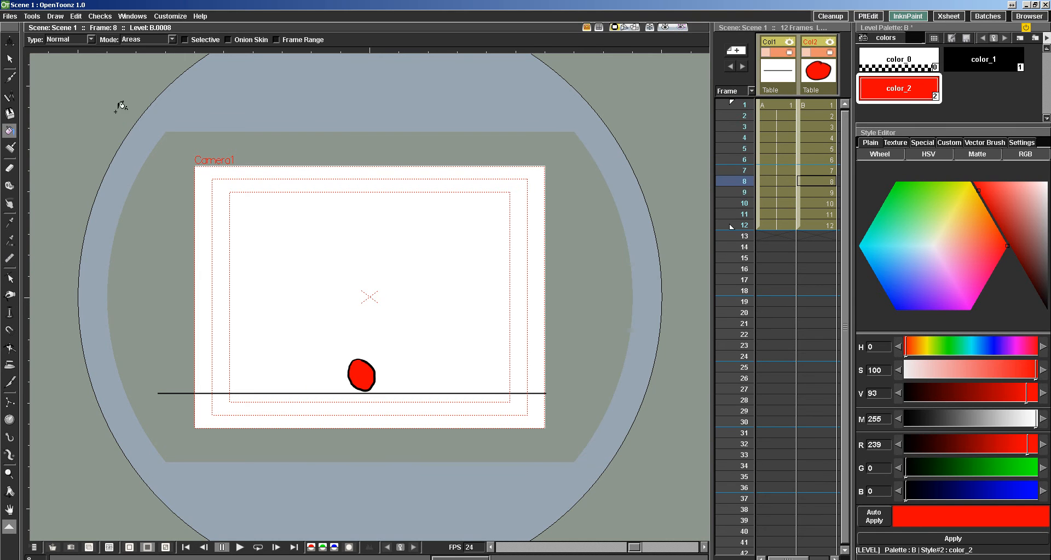
pyautogui.click(9, 16)
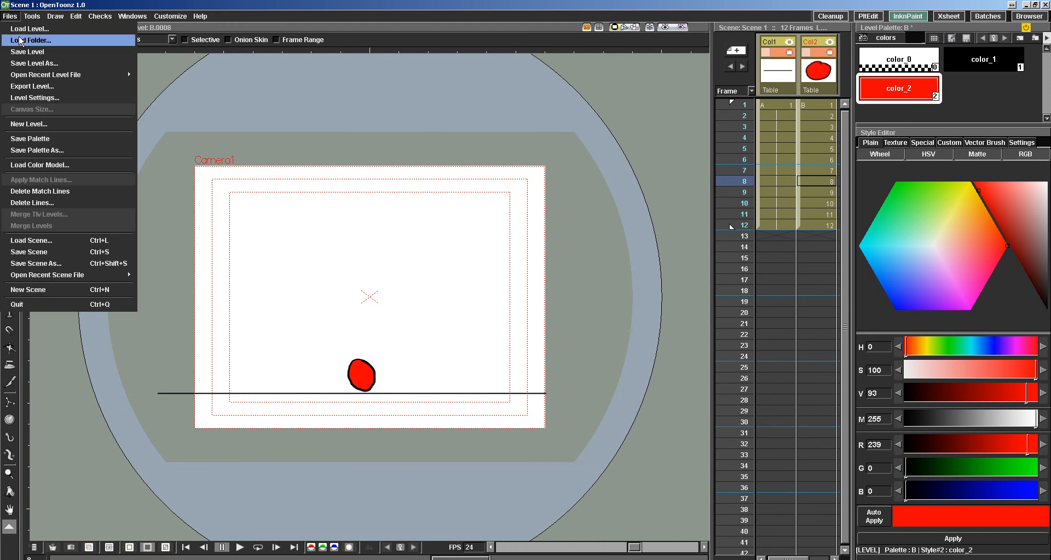
pyautogui.click(17, 253)
# Save the ball level as MyLevel in the My First Demo folder and select its column in the xsheet.
pyautogui.click(10, 16)
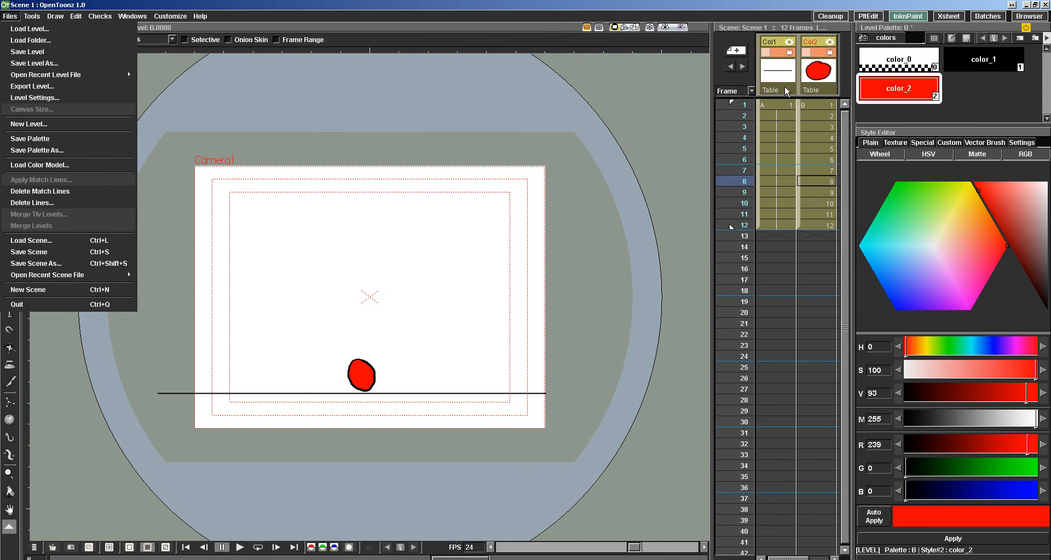
pyautogui.click(34, 64)
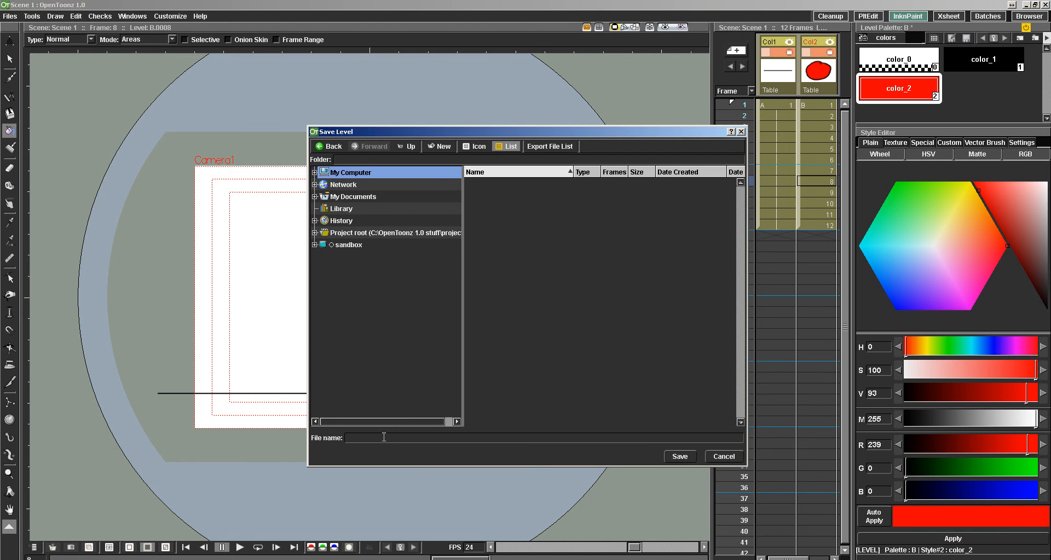
pyautogui.click(315, 233)
pyautogui.click(323, 268)
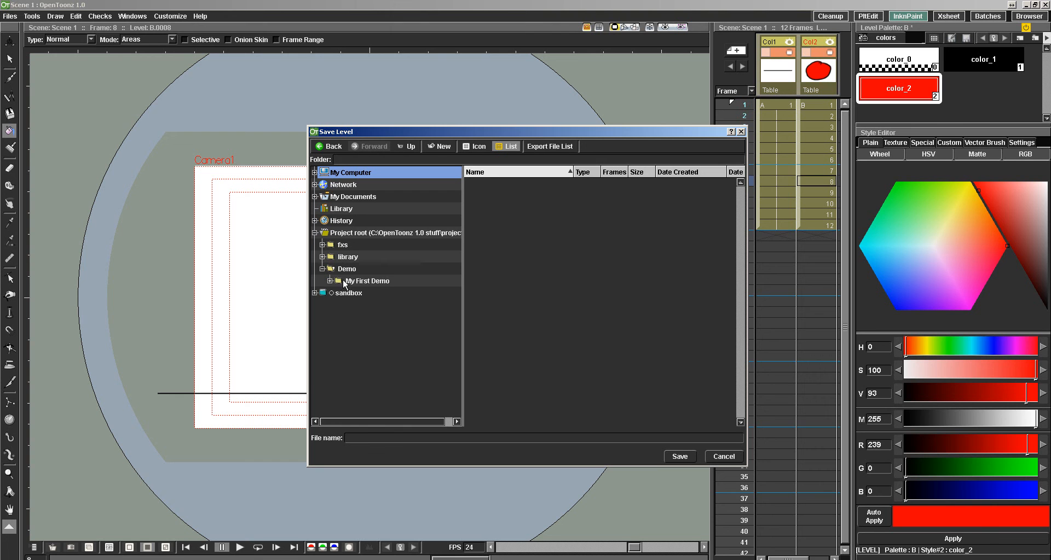
pyautogui.click(355, 282)
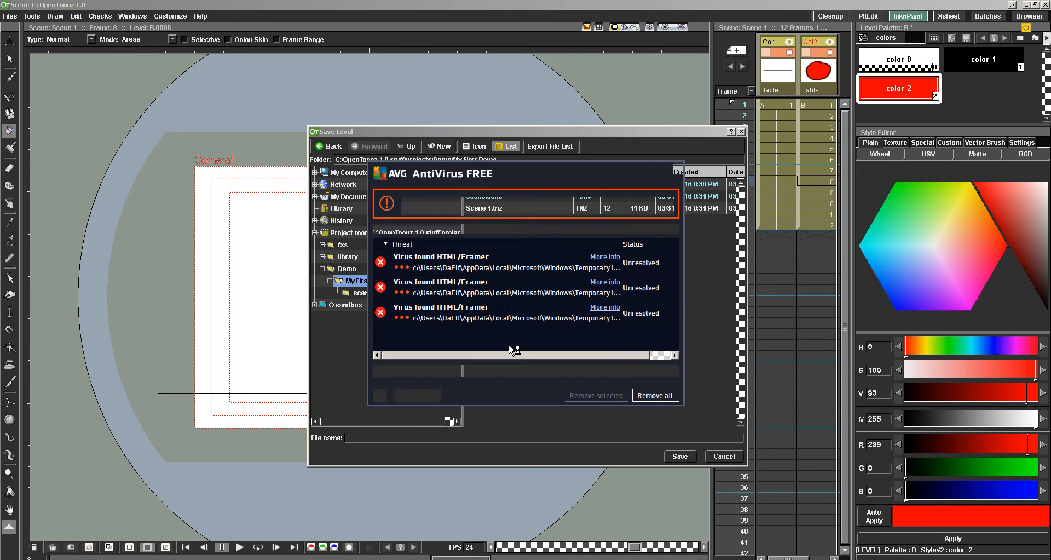
pyautogui.click(677, 167)
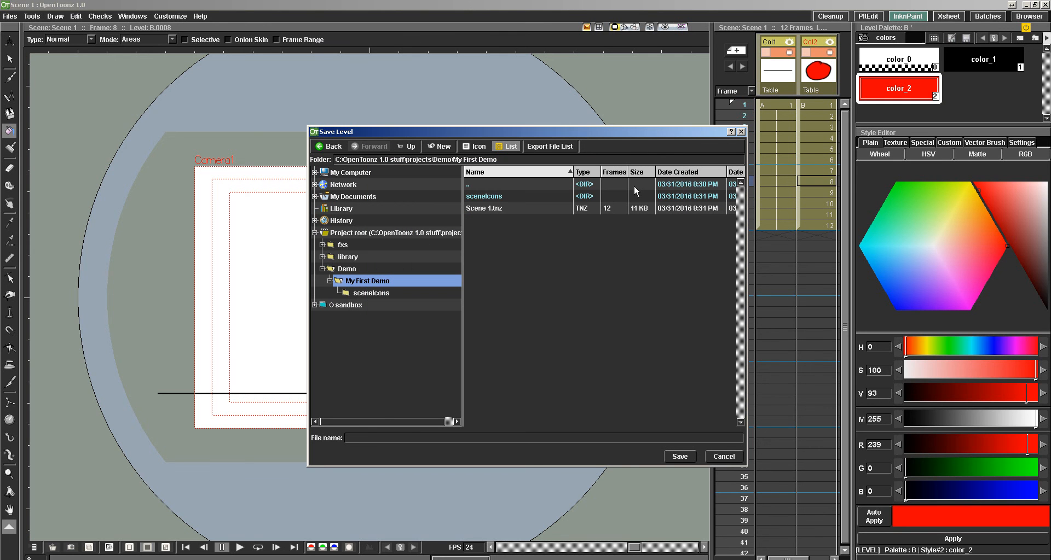
pyautogui.click(345, 269)
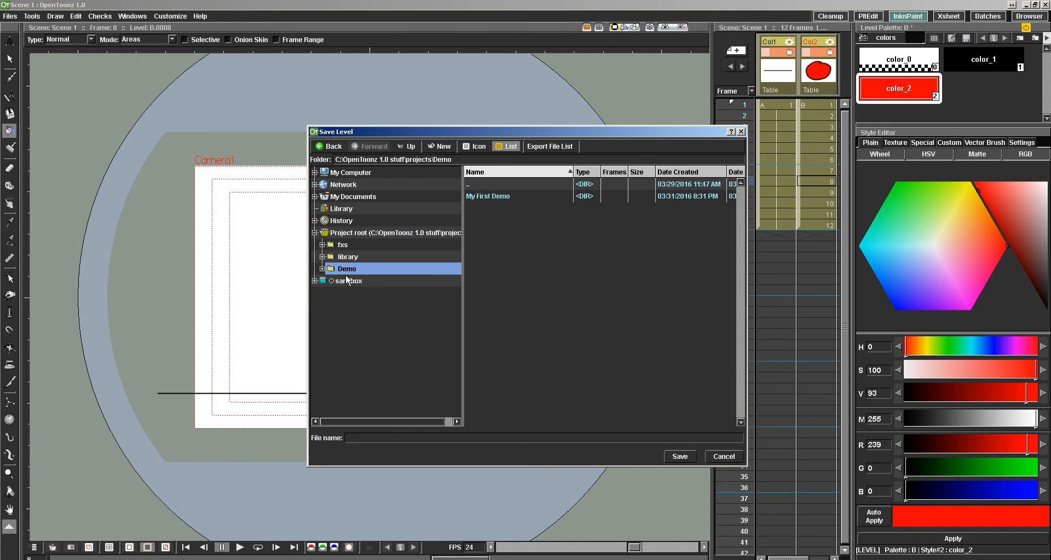
pyautogui.click(322, 269)
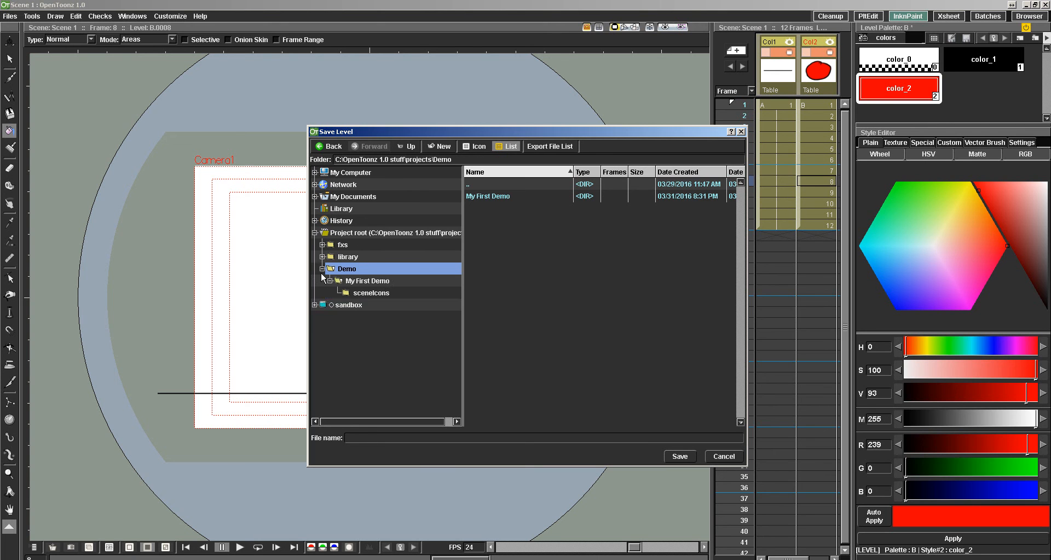
pyautogui.click(339, 283)
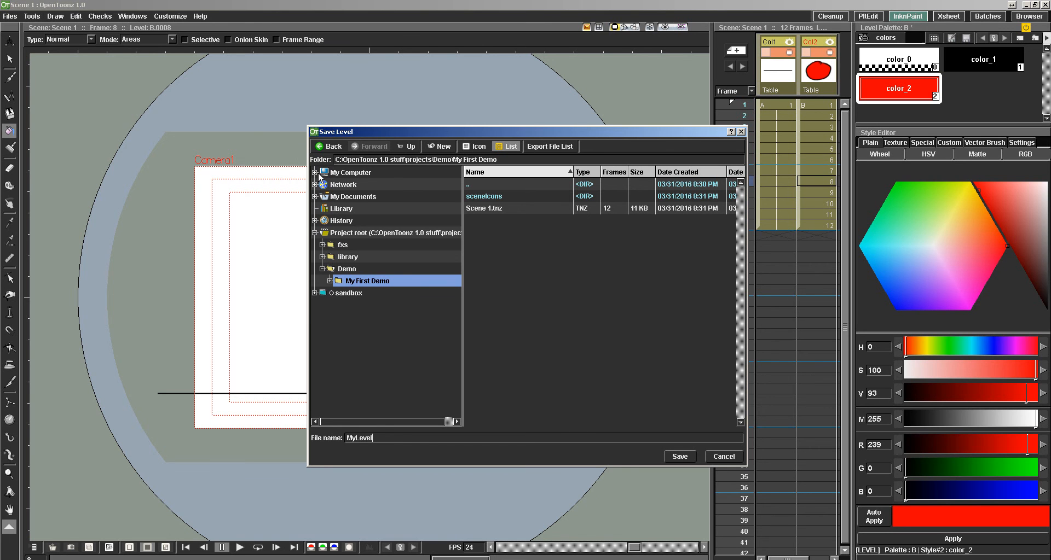
pyautogui.click(678, 457)
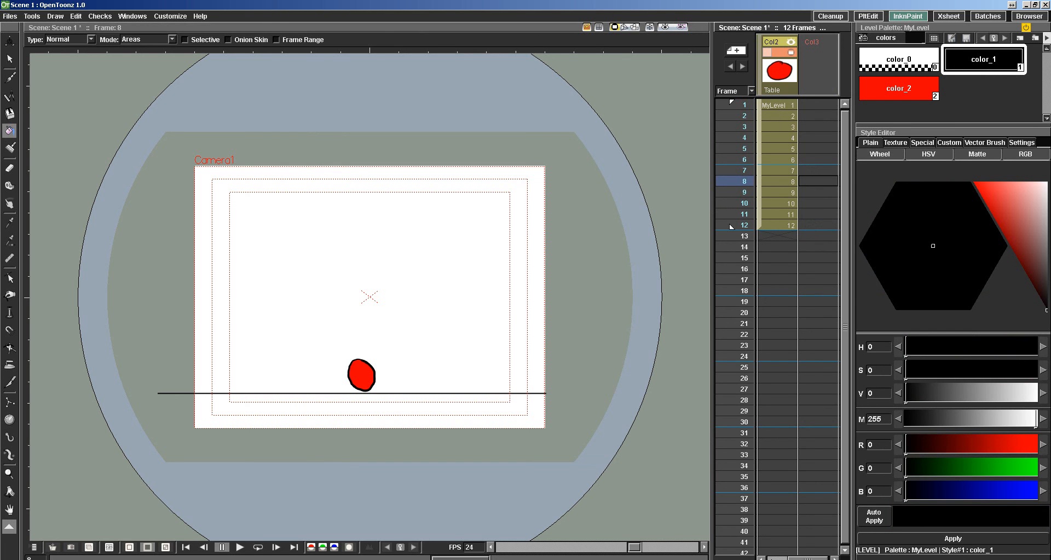
pyautogui.moveTo(805, 558); pyautogui.dragTo(785, 558)
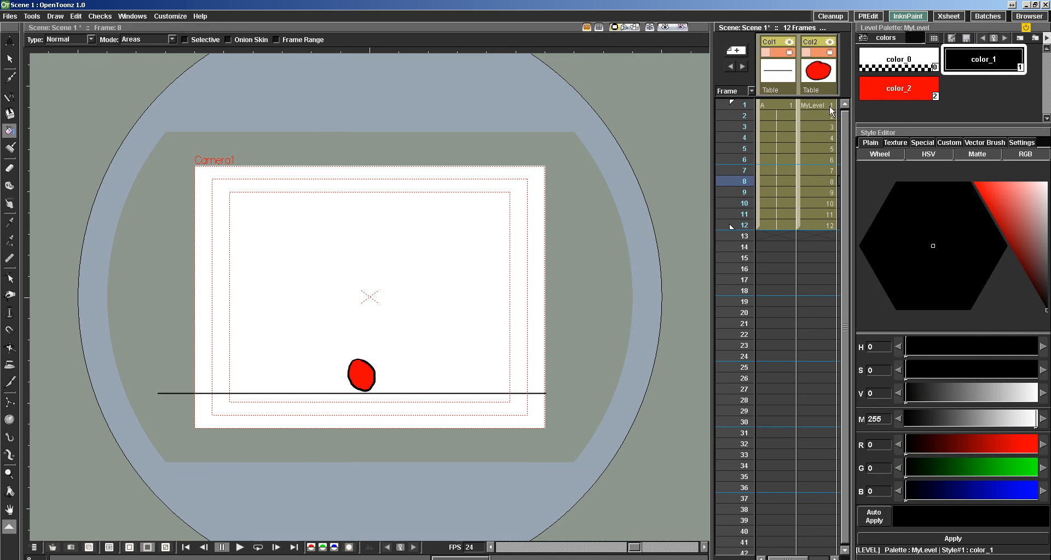
pyautogui.click(817, 85)
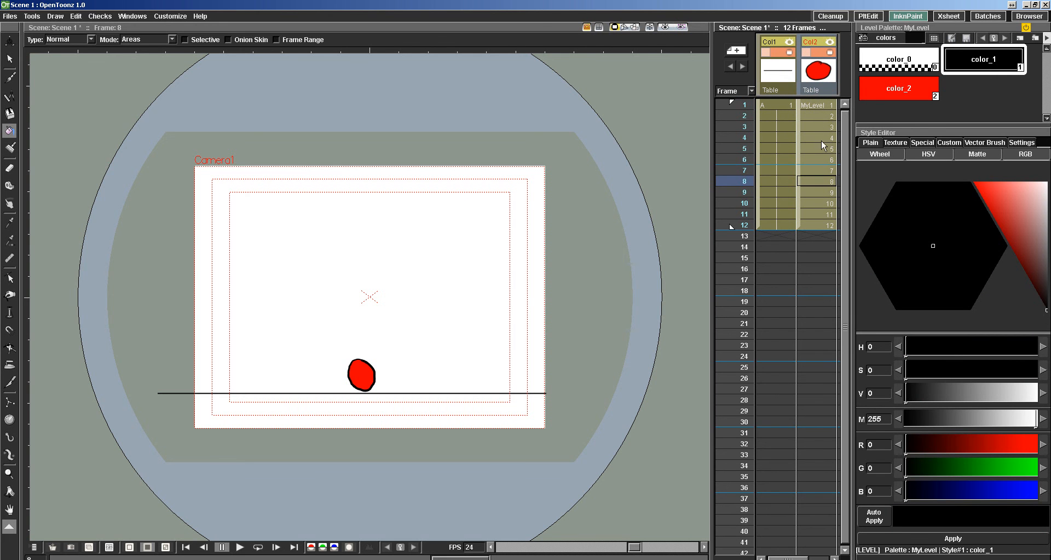
# Switch to Windows Explorer and browse to the My First Demo folder under OpenToonz 1.0 stuff, projects, Demo on drive C.
pyautogui.click(148, 559)
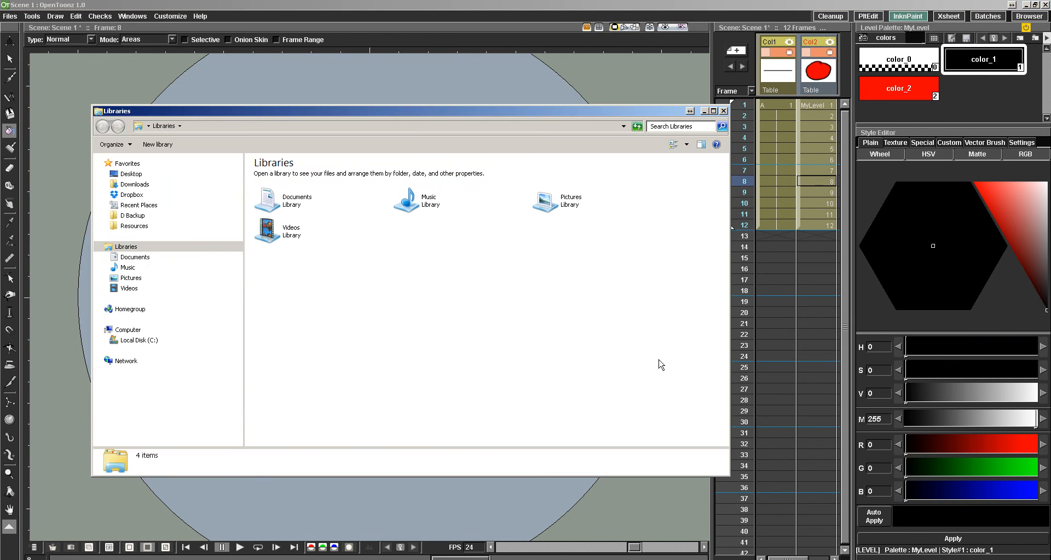
pyautogui.click(106, 341)
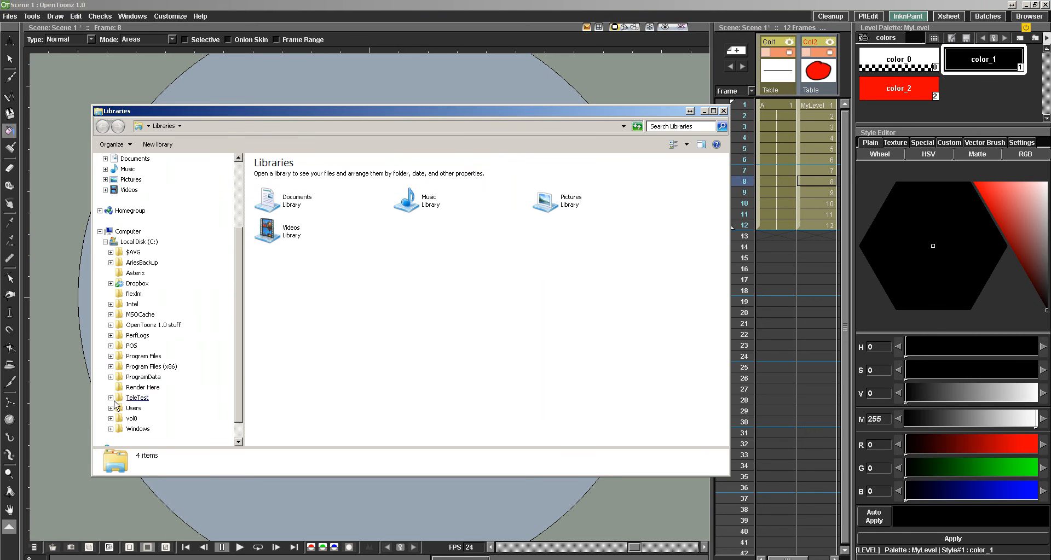
pyautogui.click(144, 325)
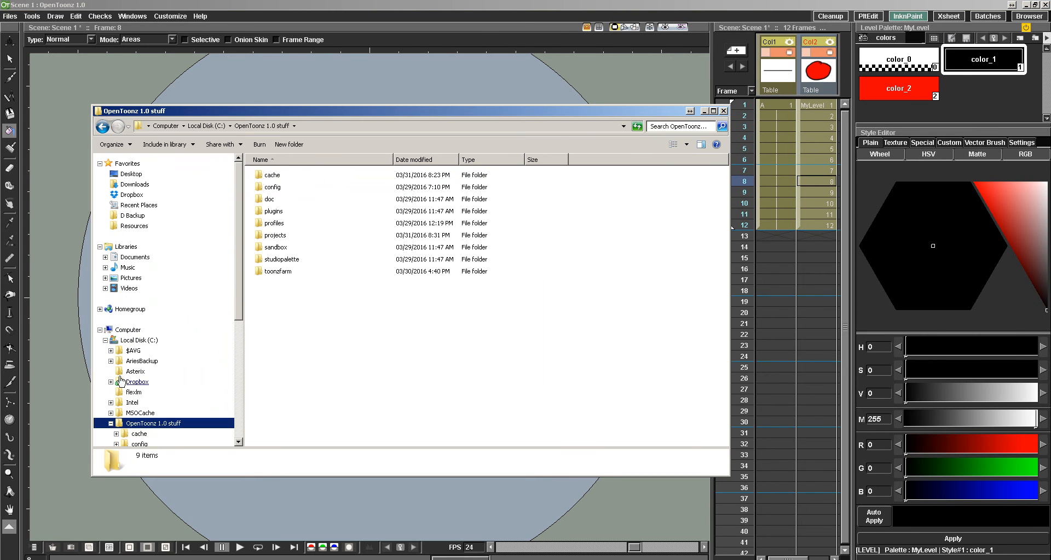
pyautogui.doubleClick(271, 236)
pyautogui.doubleClick(263, 176)
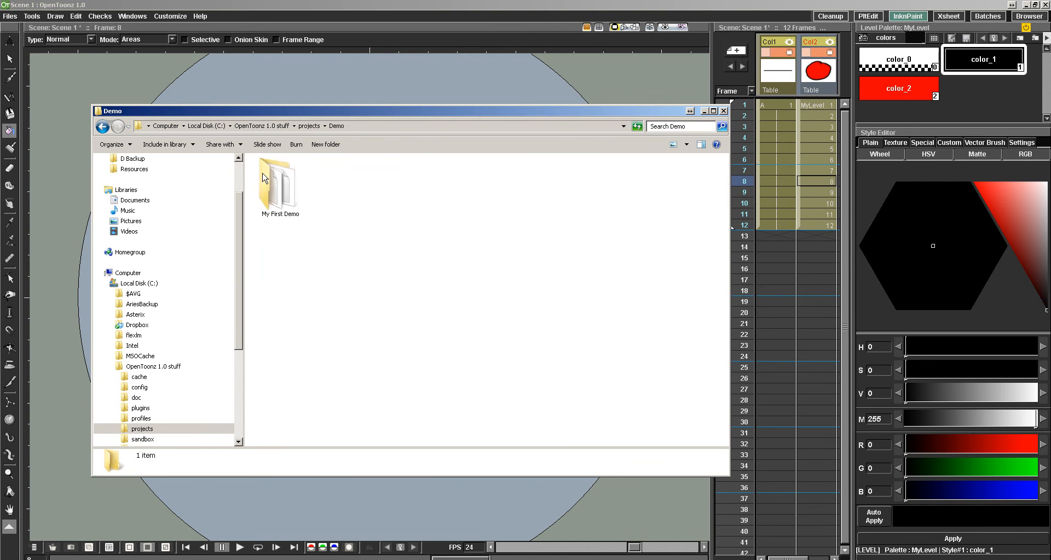
pyautogui.doubleClick(275, 200)
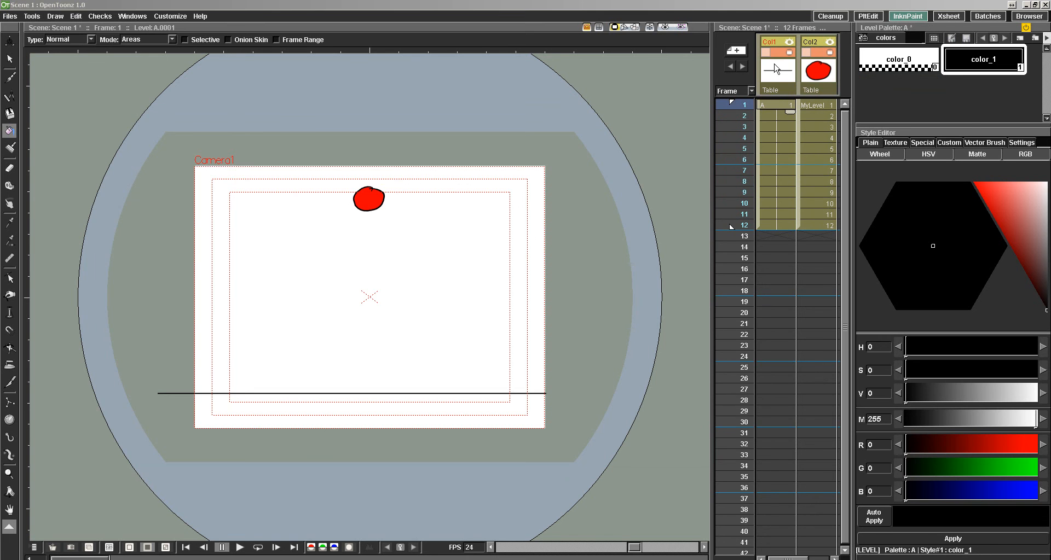
# Save the ground line level in Col1 as MyLine in the My First Demo folder.
pyautogui.click(775, 88)
pyautogui.click(774, 104)
pyautogui.click(769, 90)
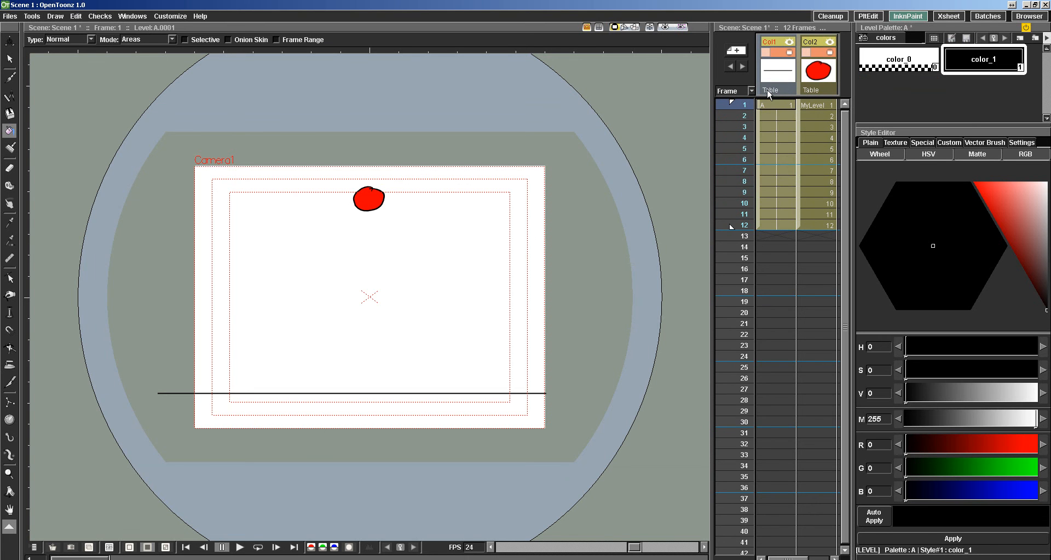
pyautogui.click(9, 16)
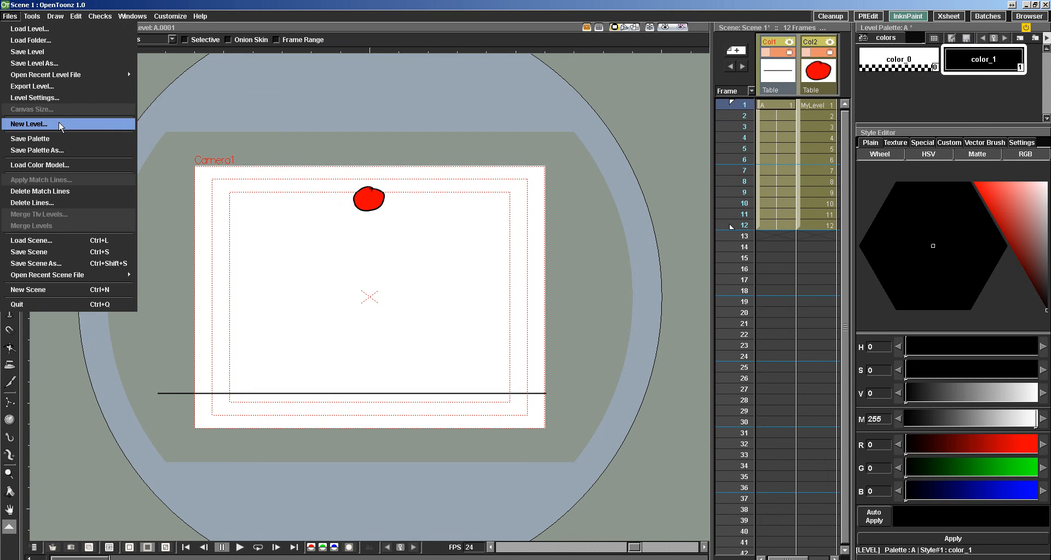
pyautogui.click(48, 63)
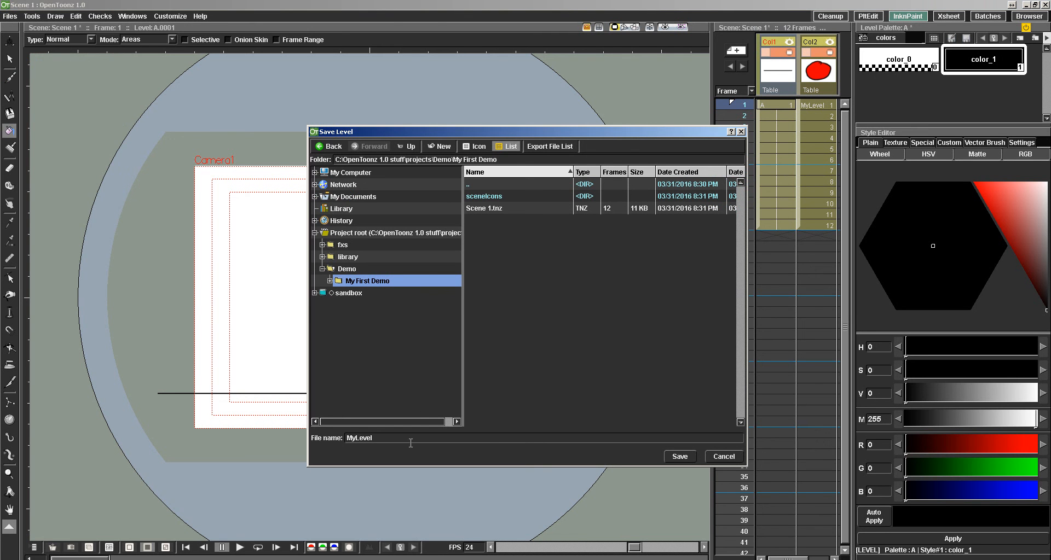
pyautogui.moveTo(377, 440); pyautogui.dragTo(326, 436)
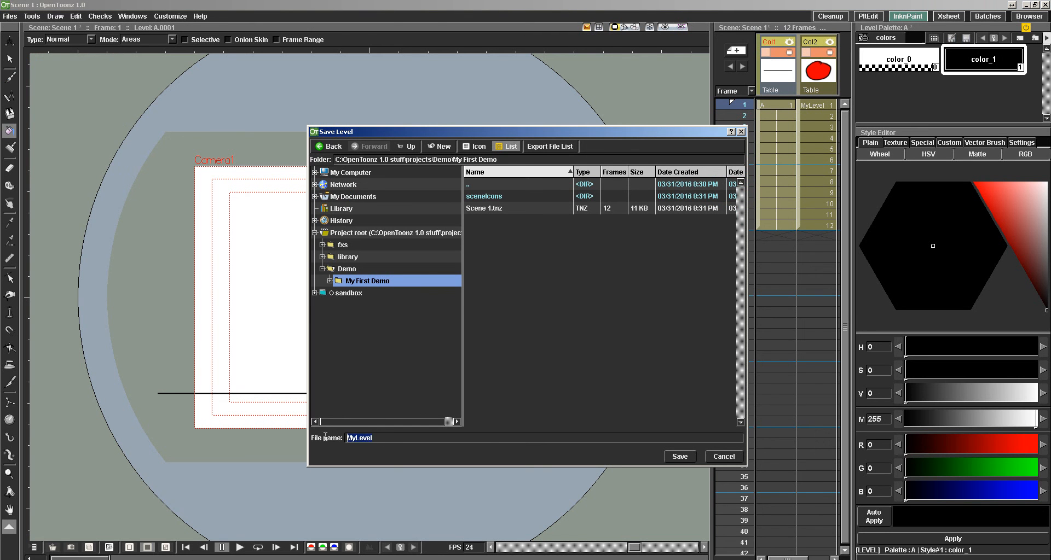
pyautogui.click(349, 422)
pyautogui.write('A')
pyautogui.press('BackSpace')
pyautogui.press('BackSpace')
pyautogui.press('BackSpace')
pyautogui.write('K')
pyautogui.press('BackSpace')
pyautogui.press('BackSpace')
pyautogui.press('BackSpace')
pyautogui.press('BackSpace')
pyautogui.write('Line')
pyautogui.moveTo(677, 466); pyautogui.dragTo(669, 466)
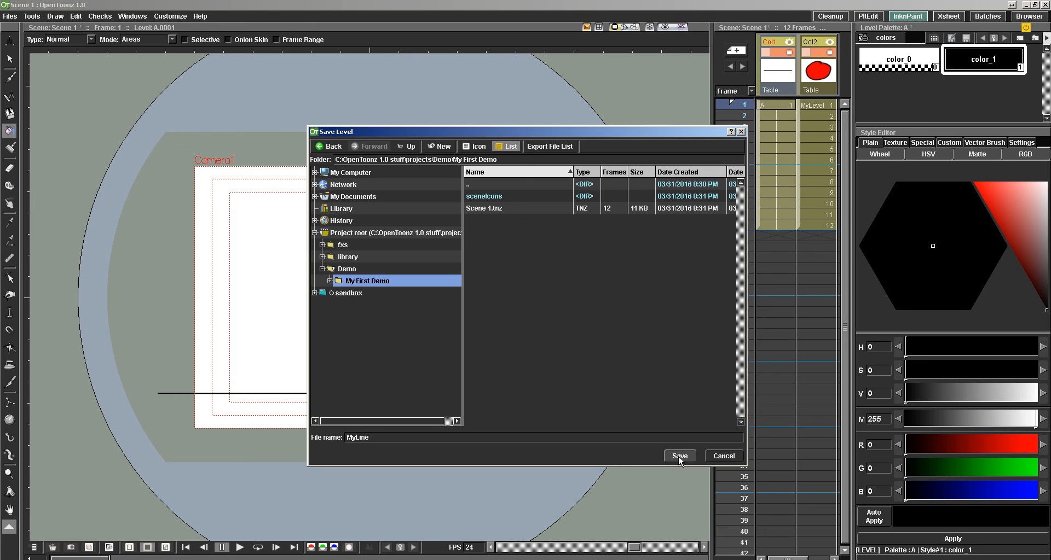
pyautogui.click(679, 457)
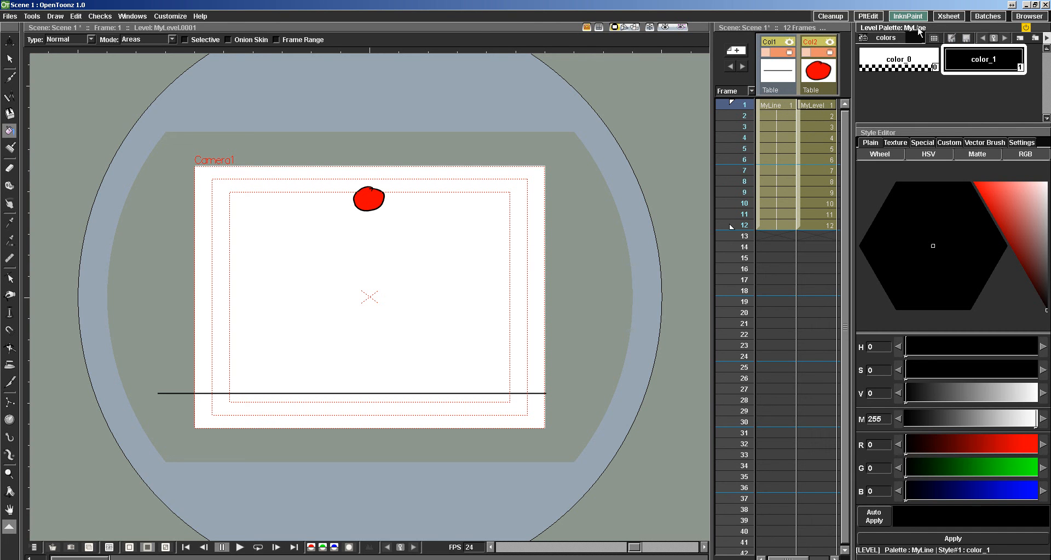
# Open the Load Level dialog to view the saved level files, keeping it clear of the xsheet.
pyautogui.click(10, 16)
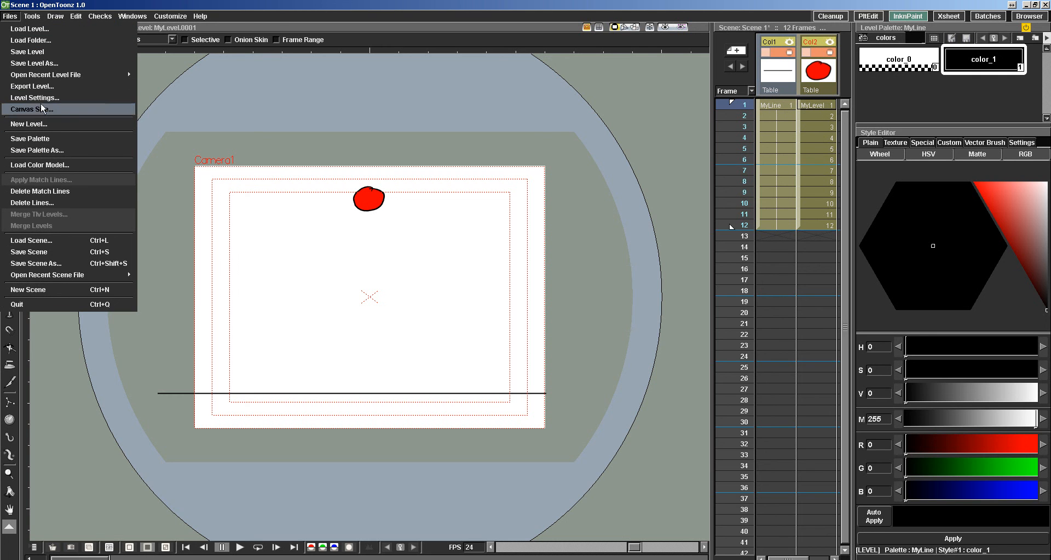
pyautogui.click(40, 31)
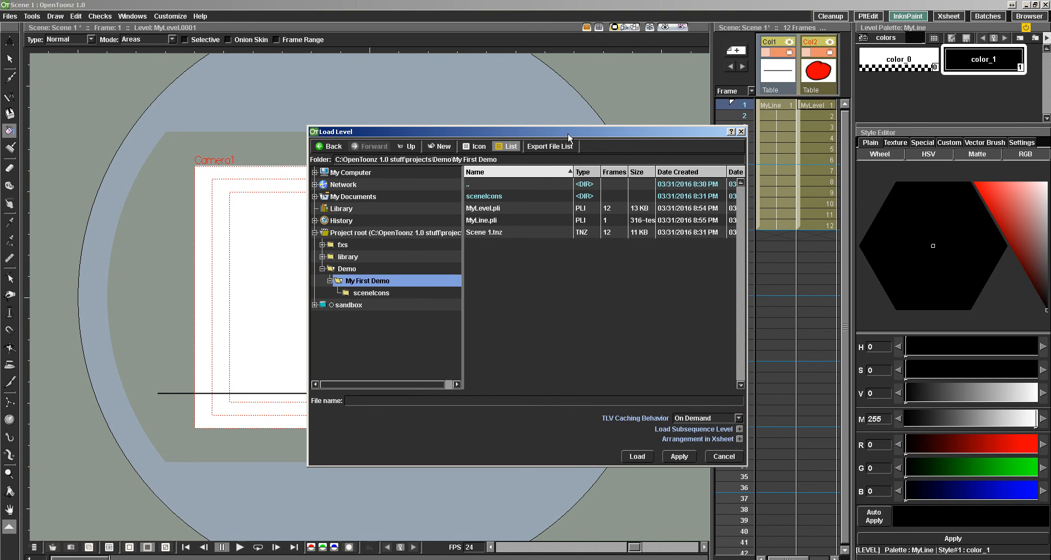
pyautogui.moveTo(514, 132); pyautogui.dragTo(460, 129)
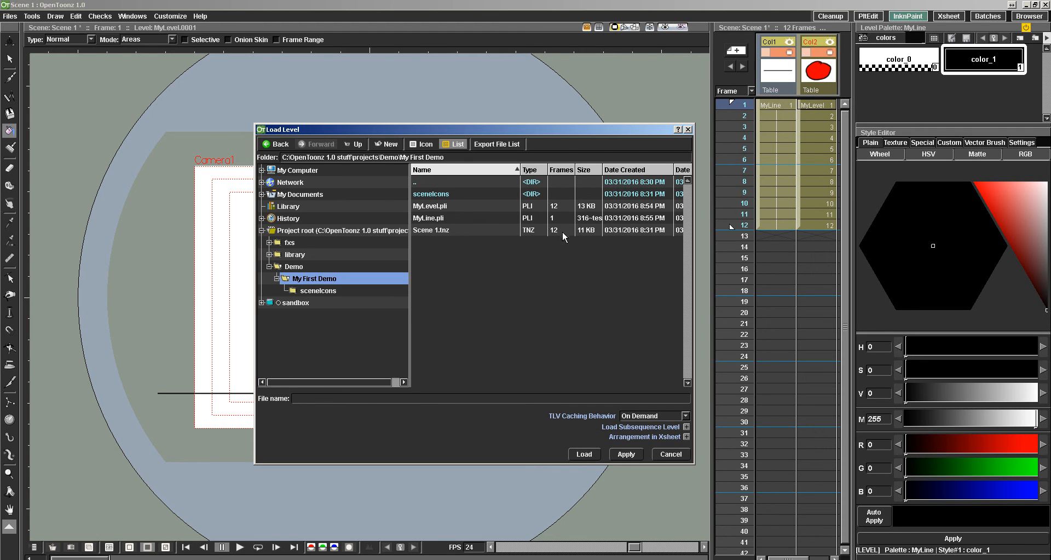
# Close the Load Level dialog and step the MyLevel drawings in Col2 so each is held for two frames.
pyautogui.click(666, 458)
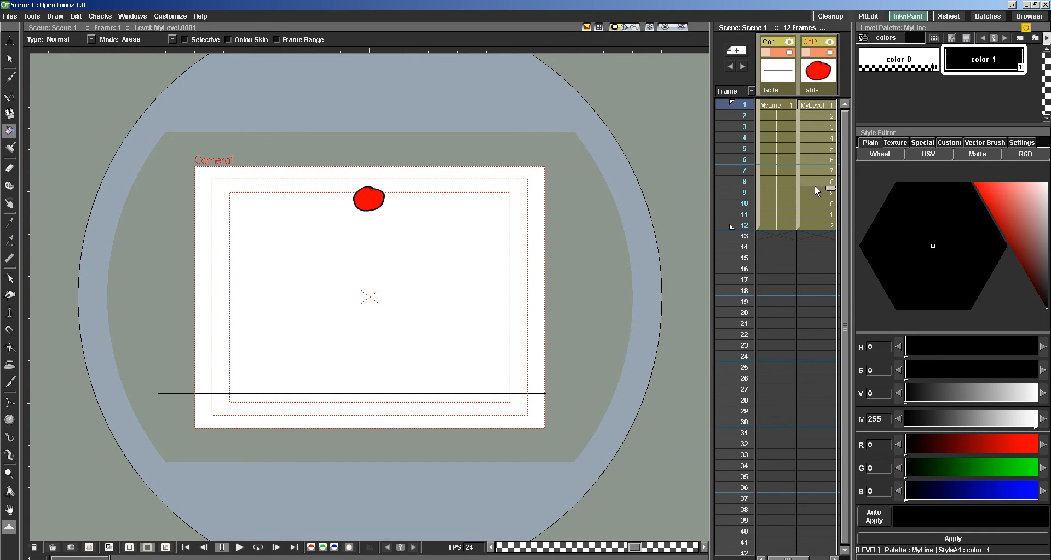
pyautogui.rightClick(811, 125)
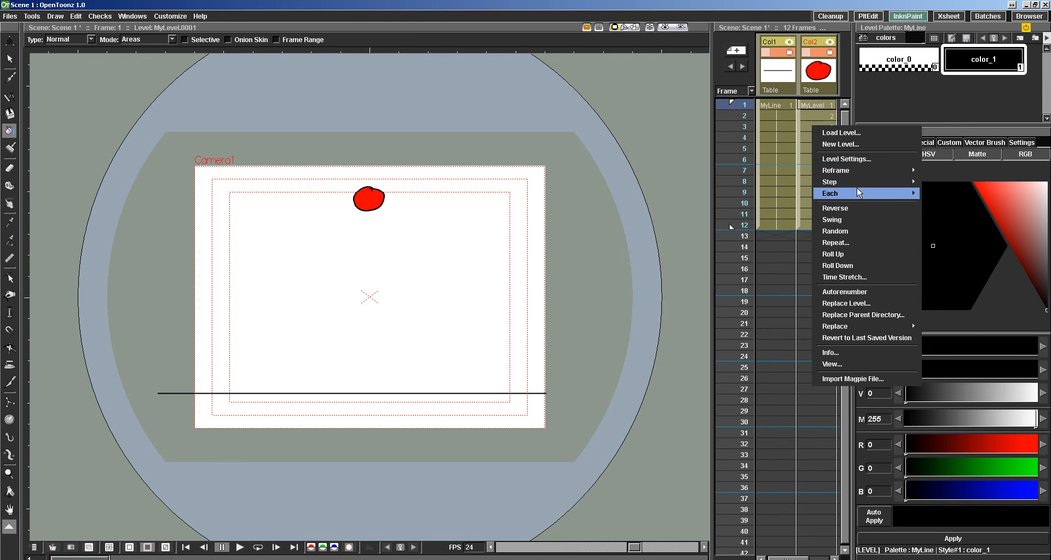
pyautogui.moveTo(897, 185)
pyautogui.click(937, 184)
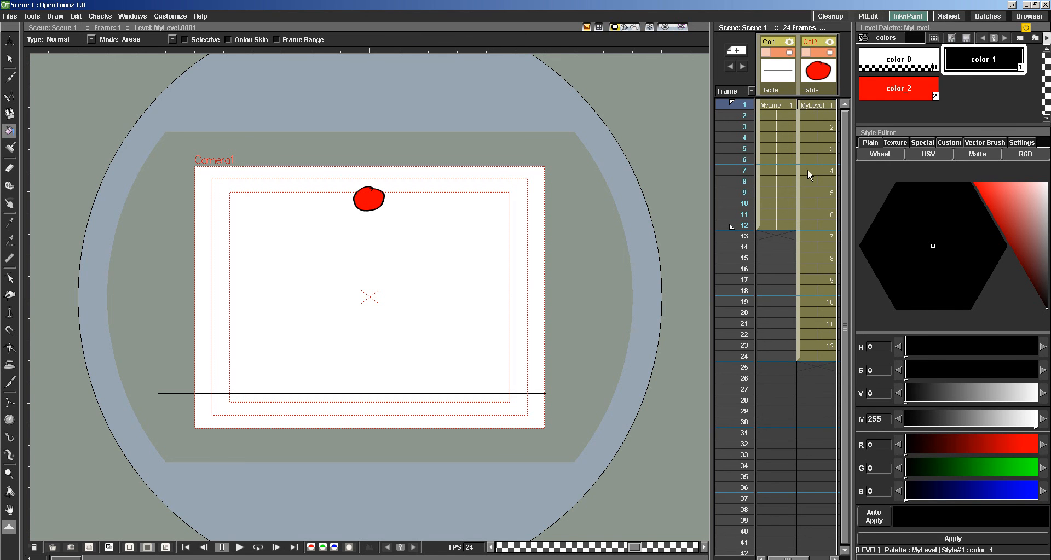
# Extend the MyLine cells in Col1 to frame 24 and play back the bouncing ball animation.
pyautogui.click(767, 225)
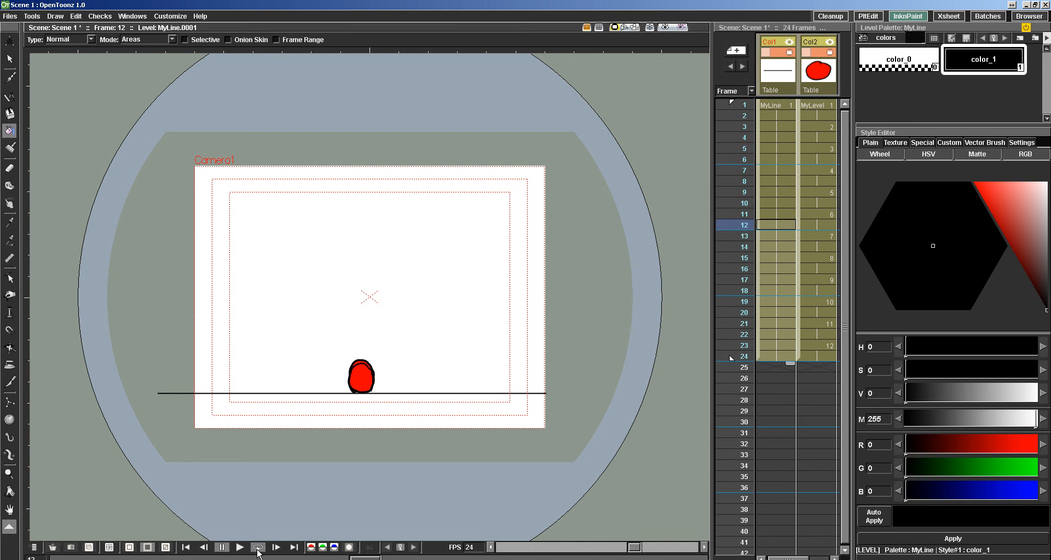
pyautogui.click(246, 547)
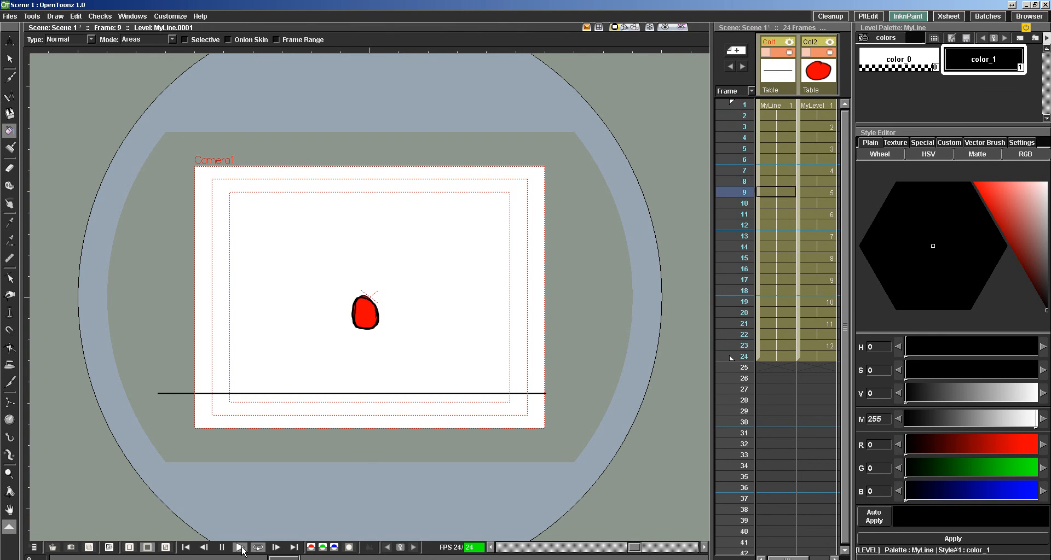
pyautogui.click(240, 548)
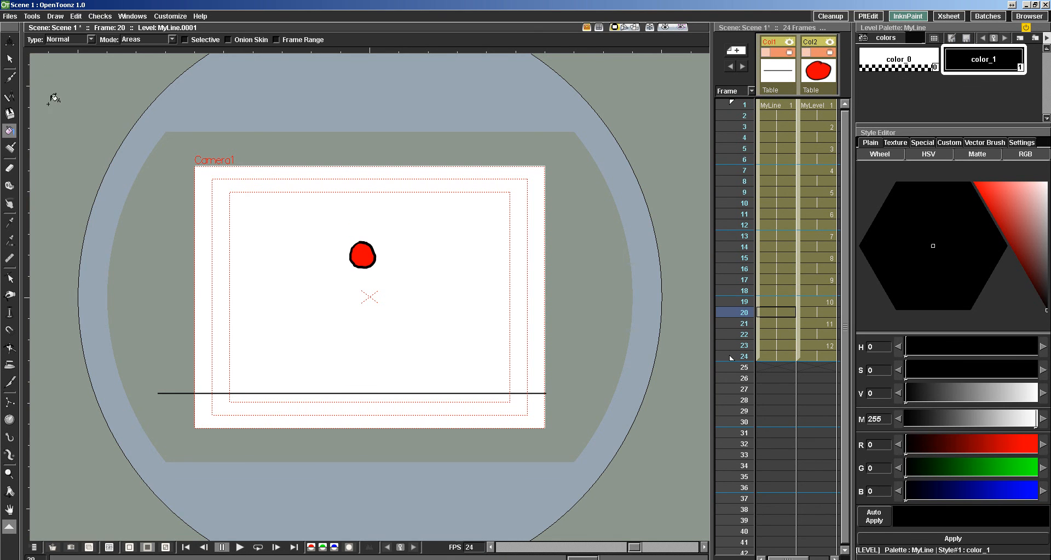
# Check the frame count listed for Scene 1.tnz in the Load Level dialog and save the scene.
pyautogui.click(10, 16)
pyautogui.click(16, 32)
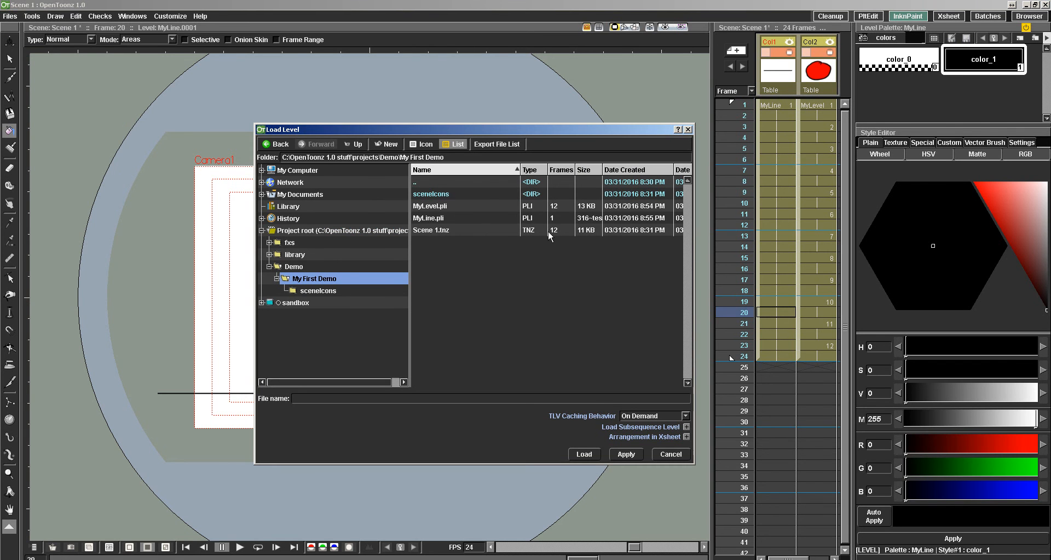
pyautogui.click(662, 453)
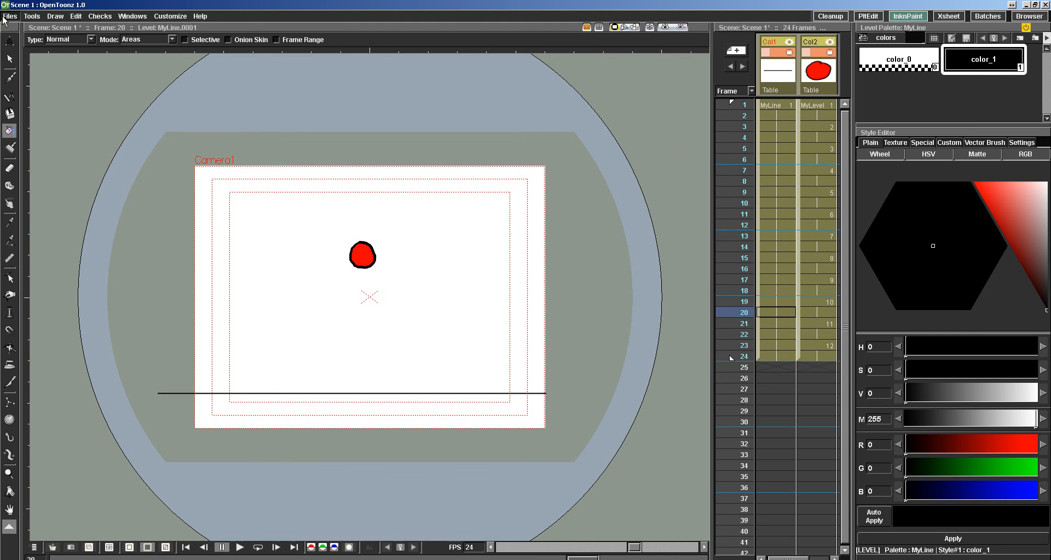
pyautogui.click(10, 16)
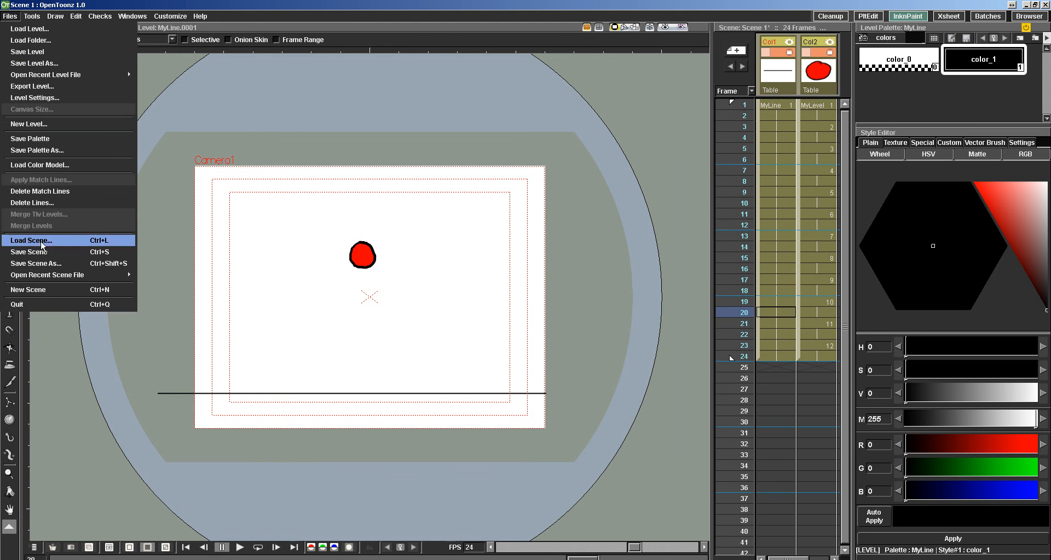
pyautogui.click(16, 255)
# Refresh the My First Demo folder in the Load Level dialog and check the frame count of the saved Scene 1.tnz.
pyautogui.click(9, 16)
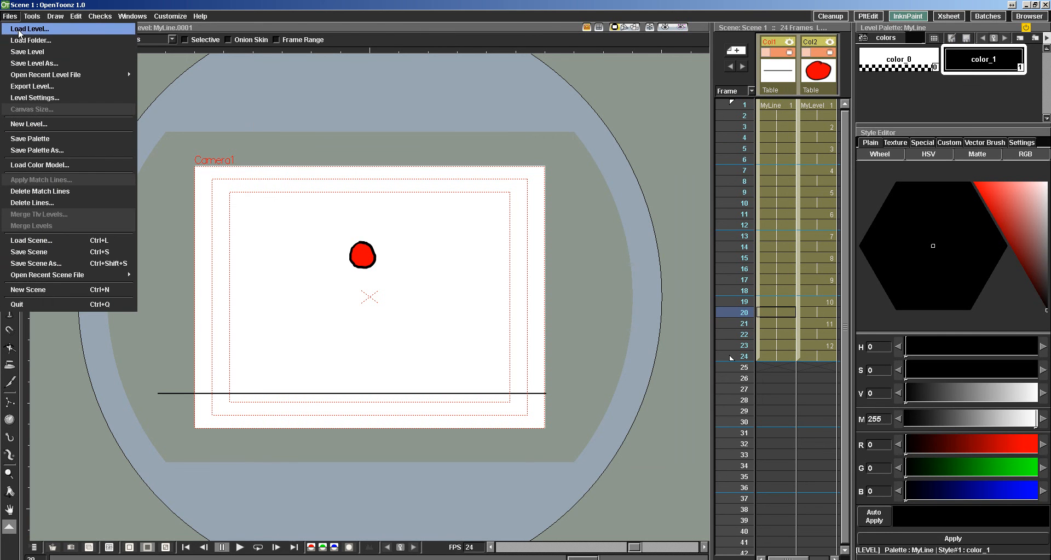
pyautogui.click(20, 30)
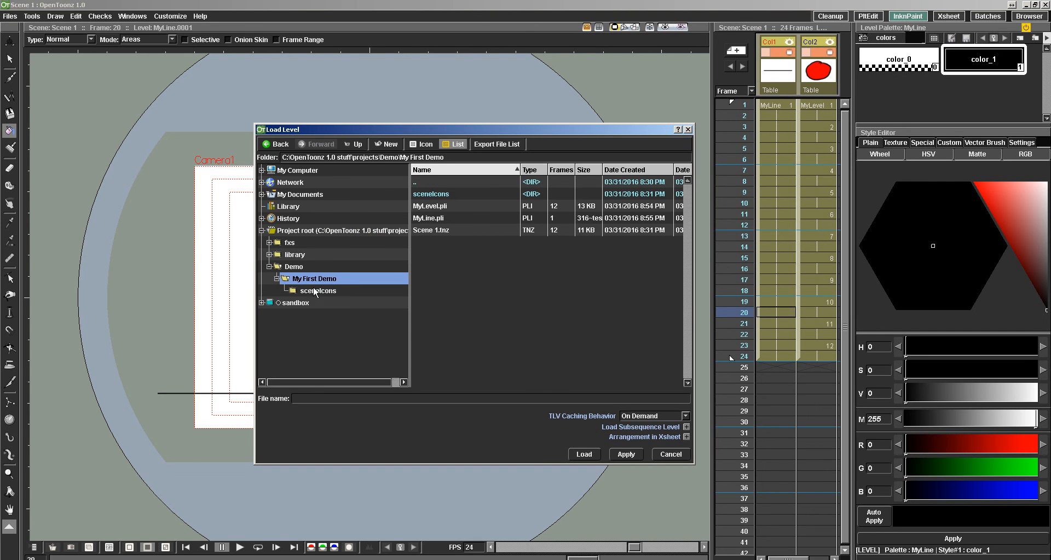
pyautogui.click(304, 267)
pyautogui.click(298, 278)
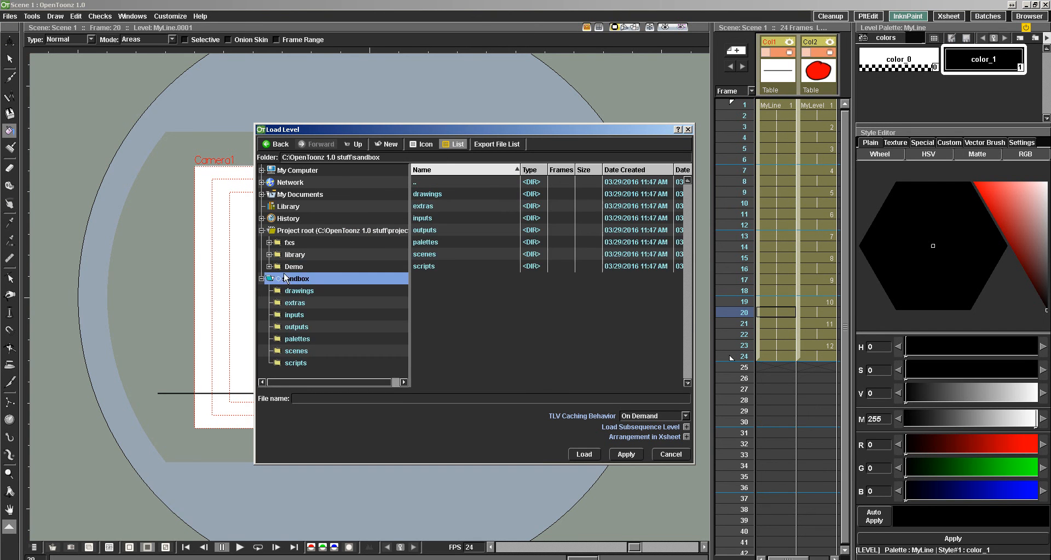
pyautogui.click(287, 267)
pyautogui.click(269, 267)
pyautogui.click(302, 280)
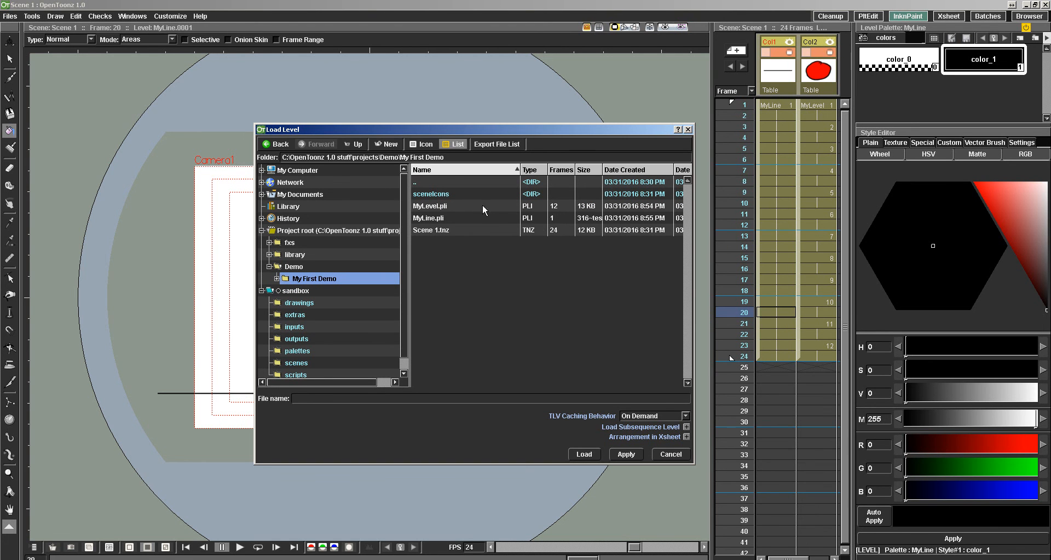
pyautogui.click(657, 456)
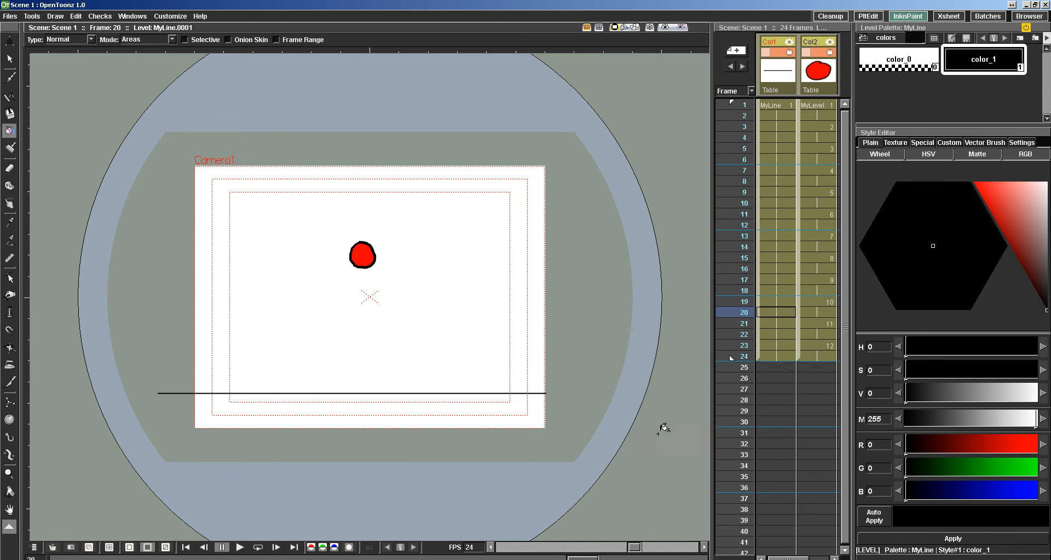
# Select the ball's column, Col2, and save its level under the existing name.
pyautogui.click(808, 84)
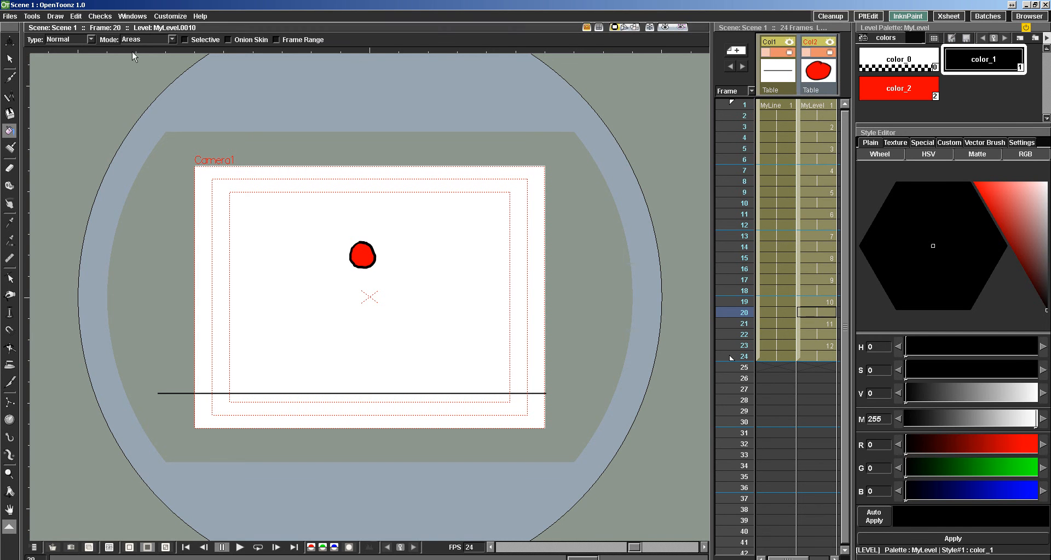
pyautogui.click(4, 16)
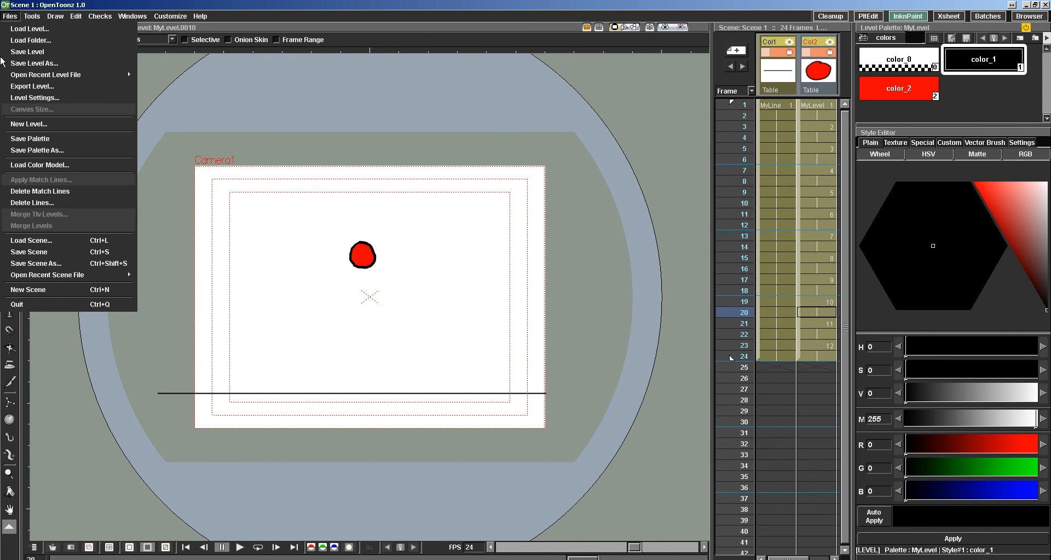
pyautogui.click(15, 53)
# Reload the My First Demo folder in the Load Level dialog and examine the level files stored after saving.
pyautogui.click(6, 18)
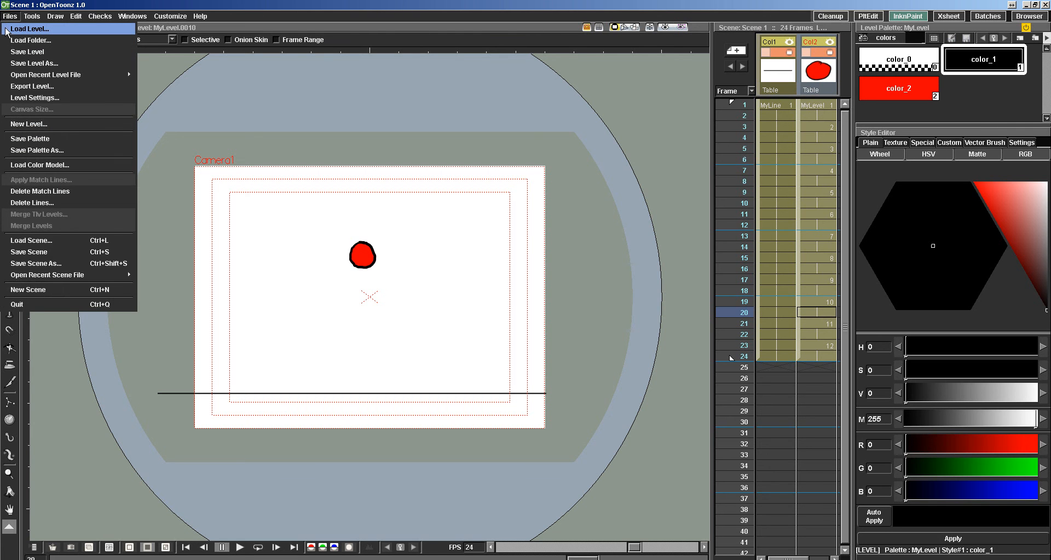
pyautogui.click(15, 30)
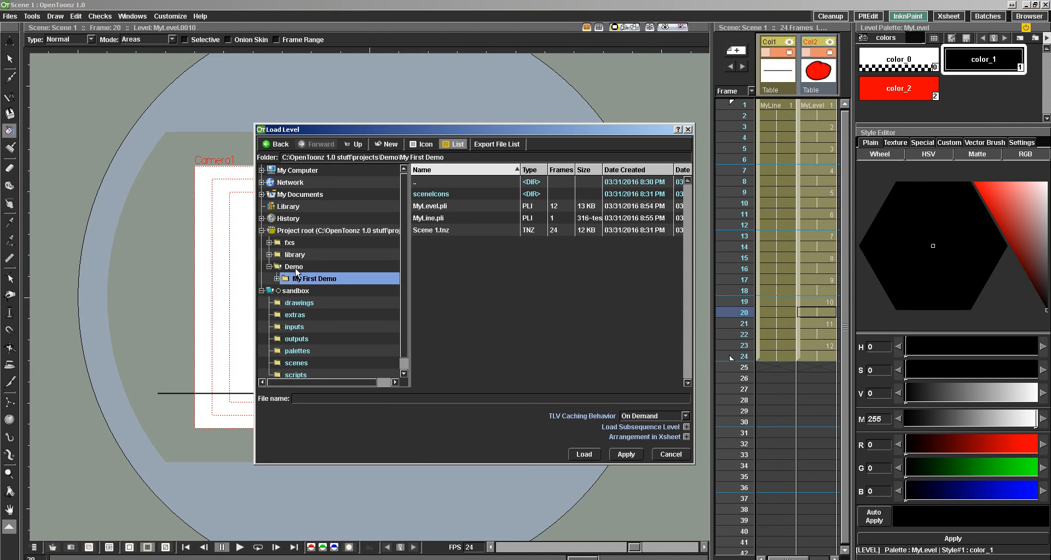
pyautogui.doubleClick(295, 268)
pyautogui.click(269, 267)
pyautogui.doubleClick(297, 277)
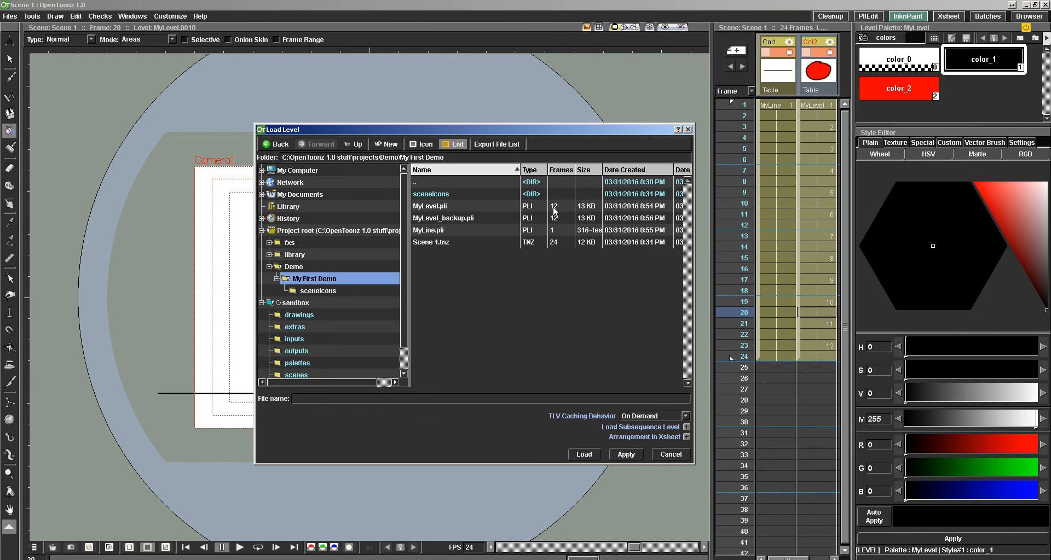
pyautogui.click(666, 456)
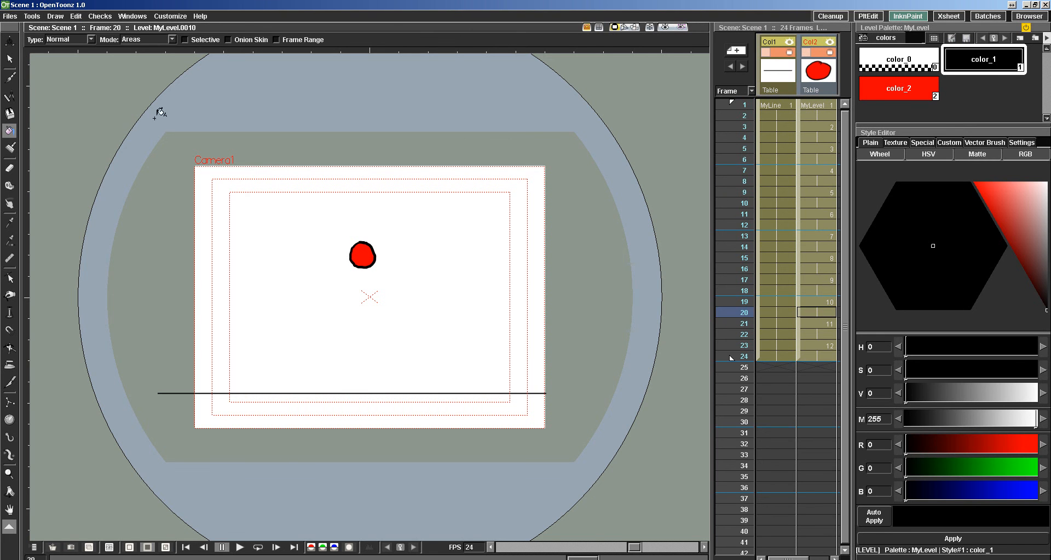
# Activate the Selection tool and review the level settings of MyLevel, leaving its name as it is.
pyautogui.click(8, 59)
pyautogui.click(10, 16)
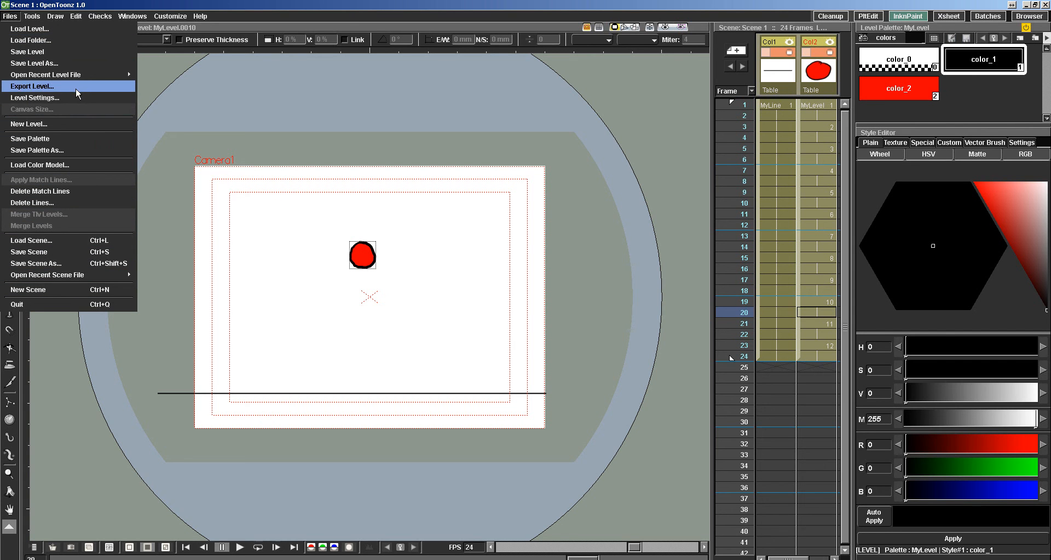
pyautogui.click(48, 100)
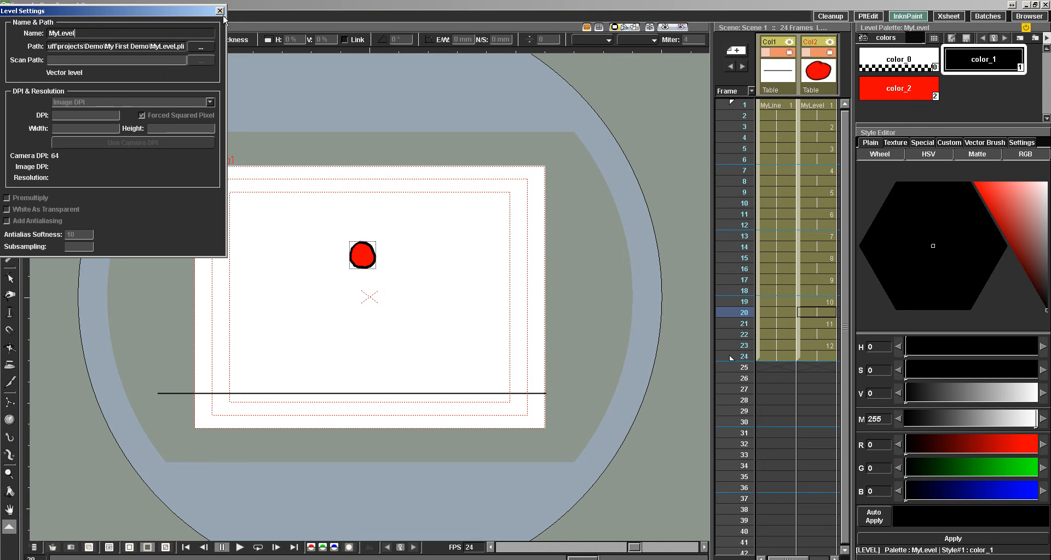
pyautogui.press('Return')
pyautogui.click(525, 301)
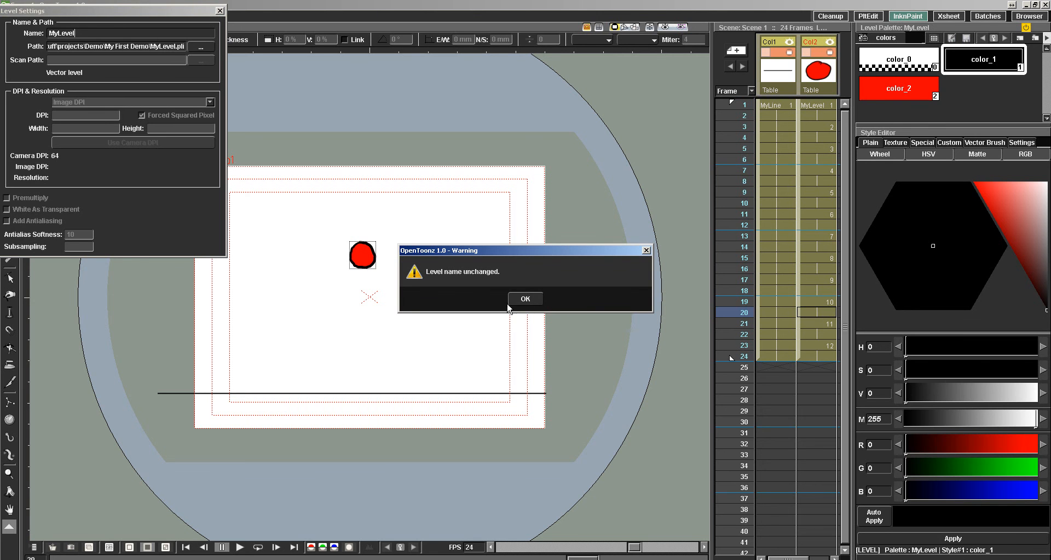
pyautogui.click(523, 299)
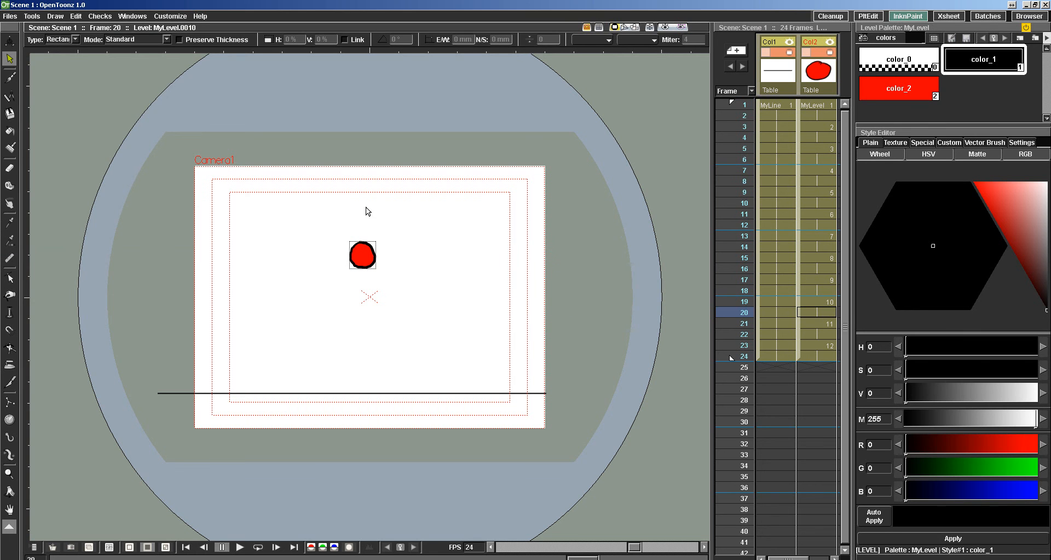
# Review the export options and available file formats in the Export Level dialog without exporting MyLevel.
pyautogui.click(5, 16)
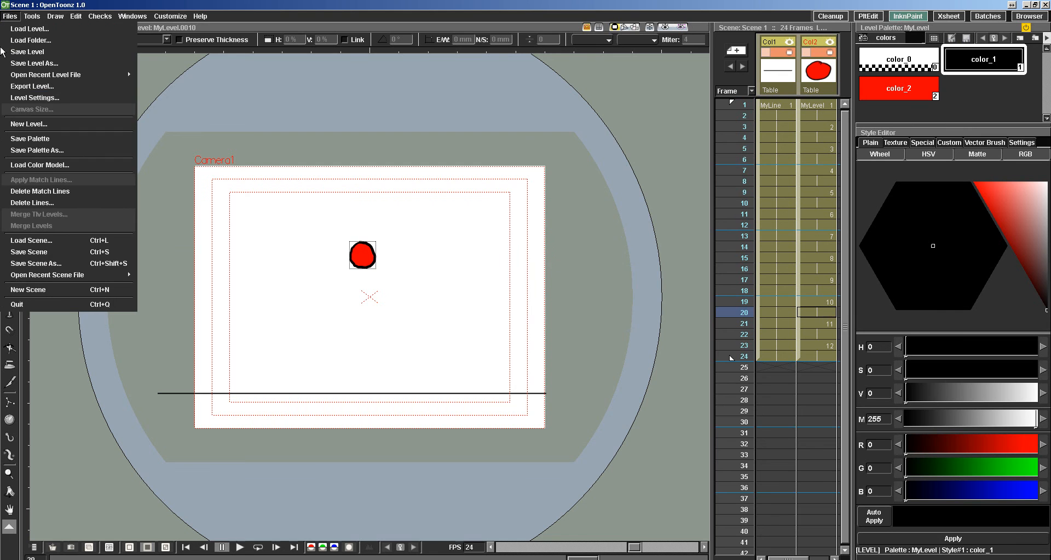
pyautogui.click(48, 86)
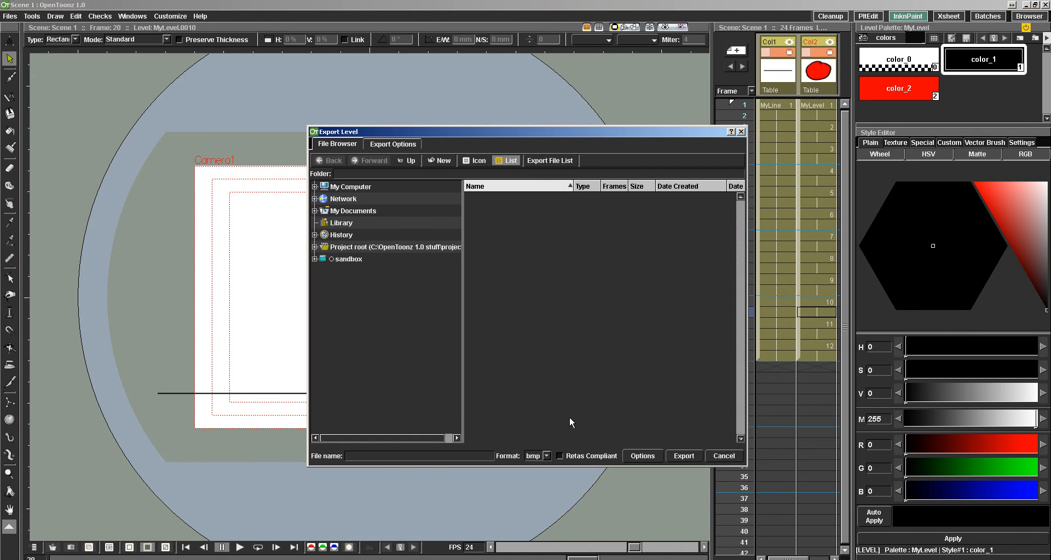
pyautogui.click(392, 144)
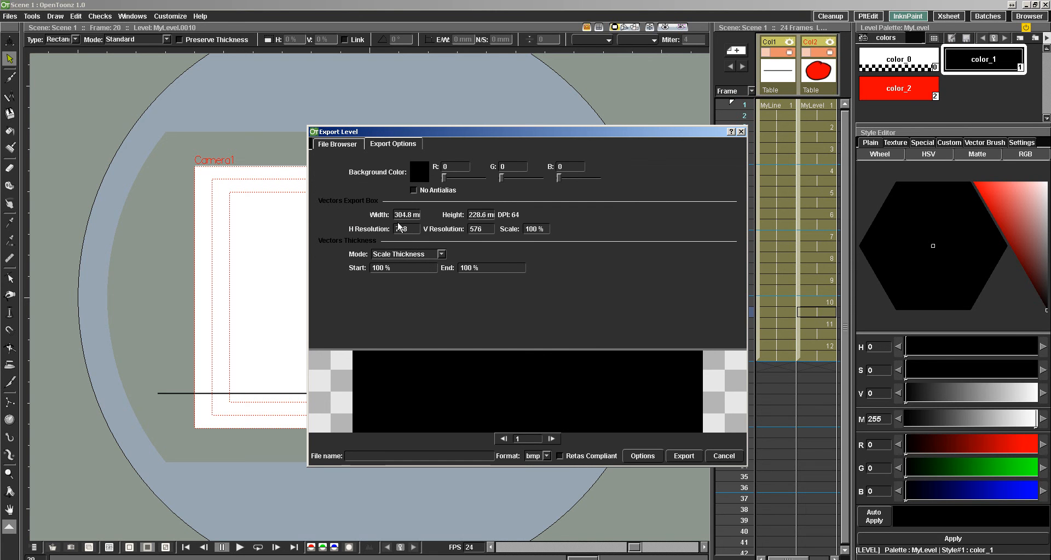
pyautogui.click(352, 146)
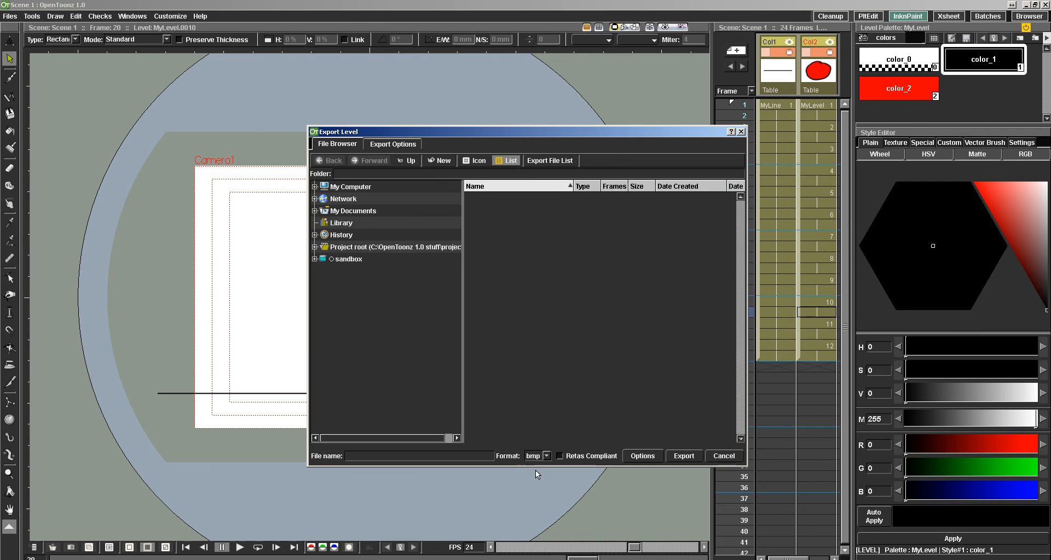
pyautogui.click(545, 457)
pyautogui.click(549, 425)
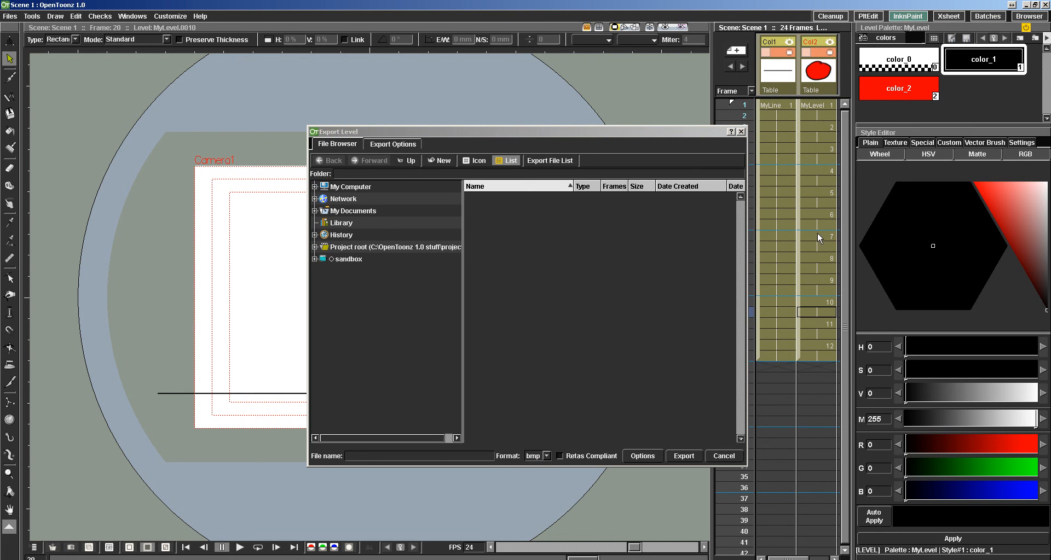
pyautogui.click(545, 456)
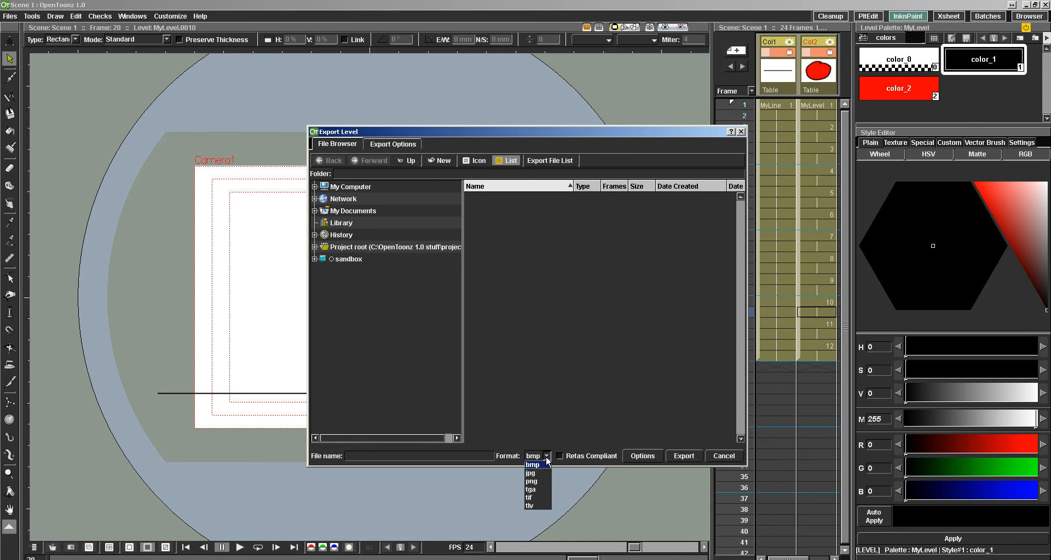
pyautogui.click(542, 458)
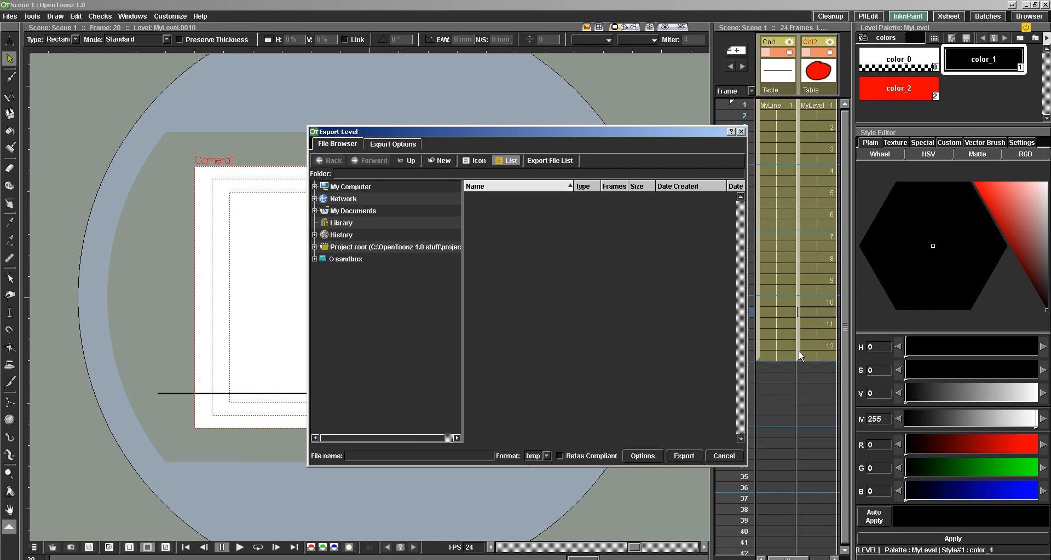
pyautogui.click(722, 455)
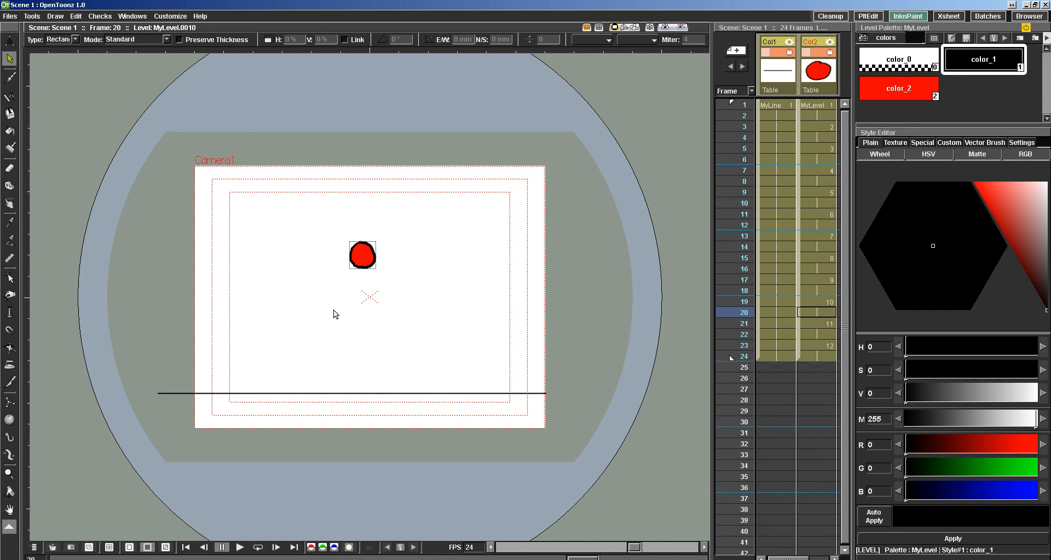
# Visit the Xsheet room, return to the InknPaint room, and review its drawing check commands.
pyautogui.click(947, 18)
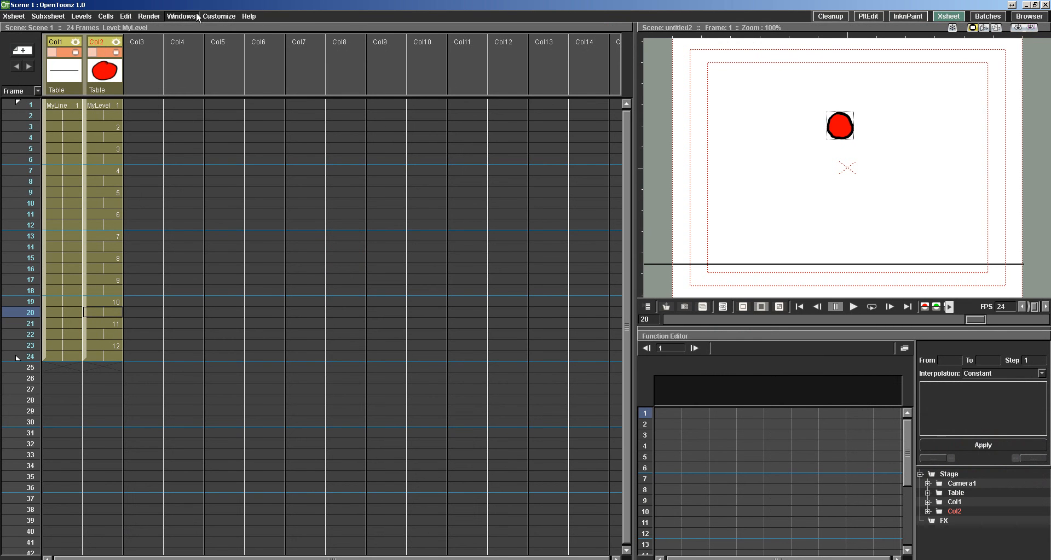
pyautogui.click(907, 16)
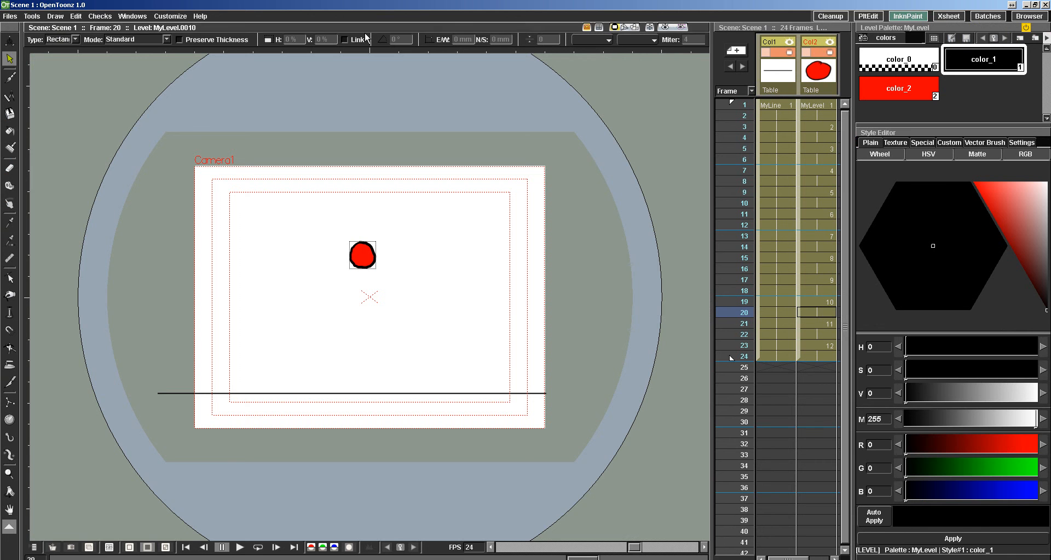
pyautogui.click(100, 16)
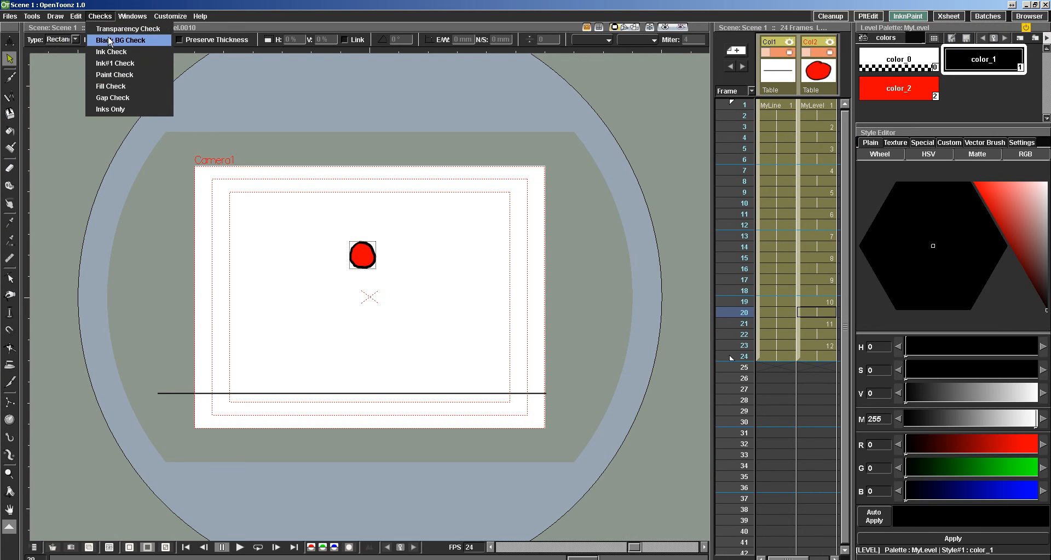
pyautogui.click(112, 81)
pyautogui.click(100, 16)
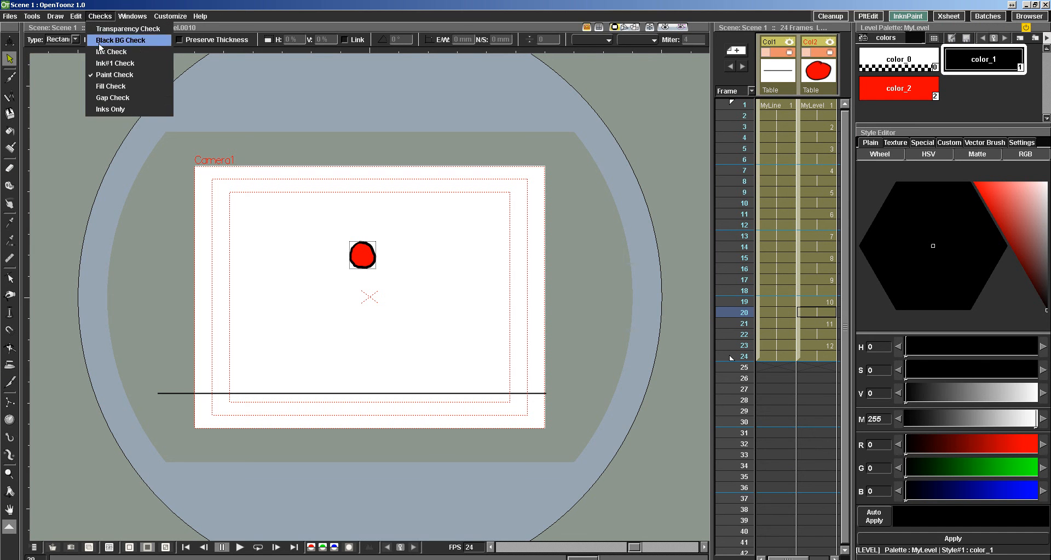
pyautogui.click(100, 73)
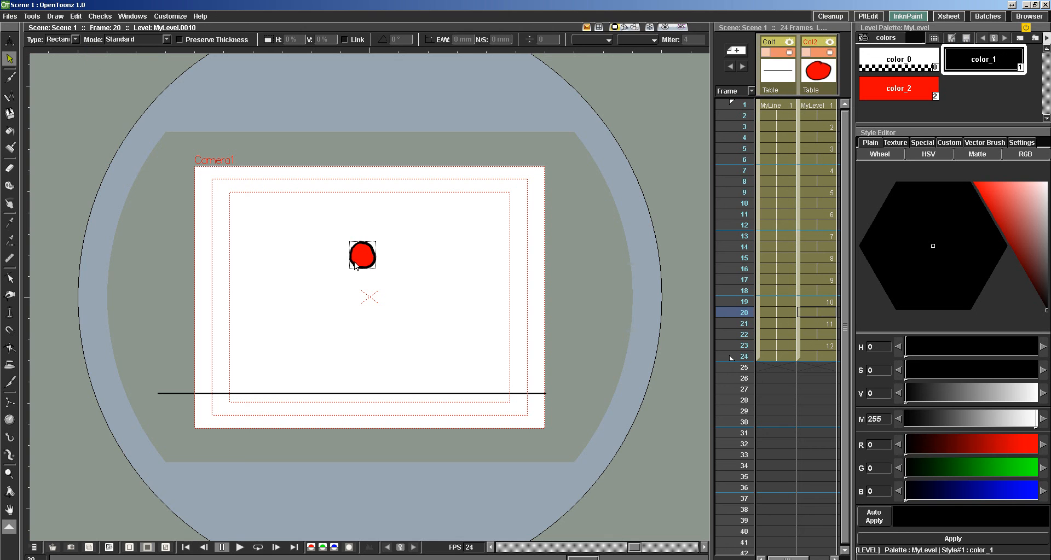
# Activate the Brush tool and examine the drawing, editing, checking and help commands of the InknPaint room.
pyautogui.click(9, 79)
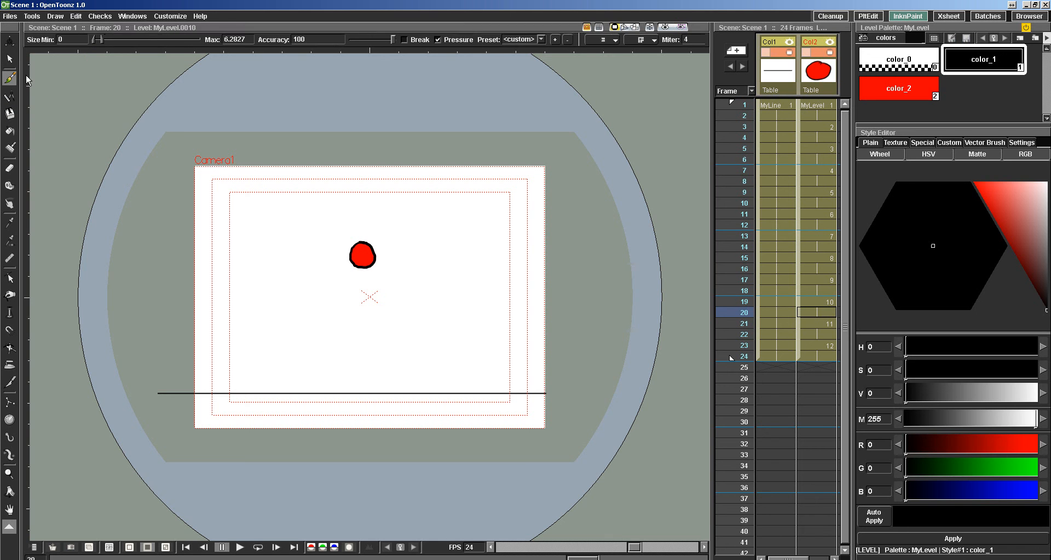
pyautogui.click(55, 16)
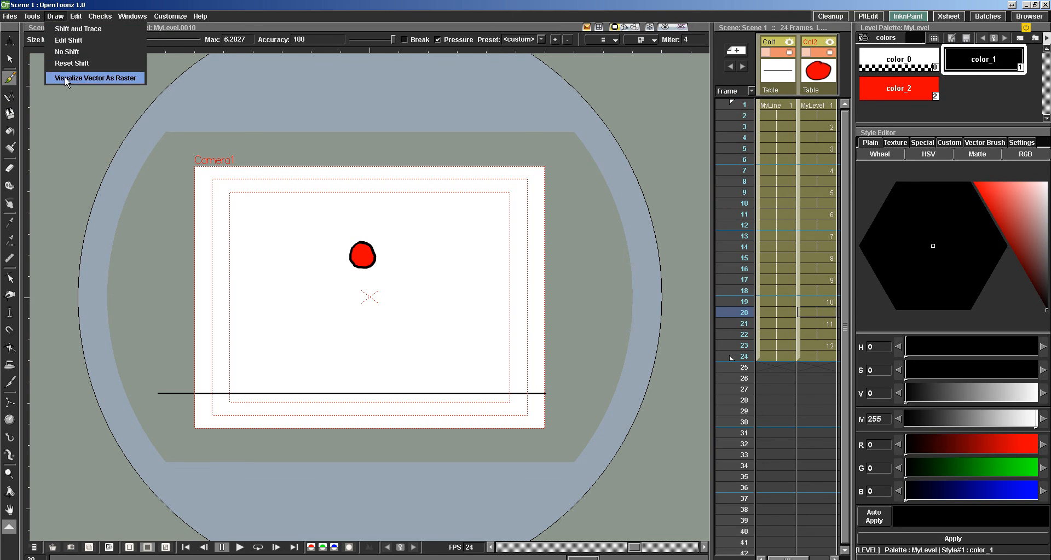
pyautogui.moveTo(31, 15)
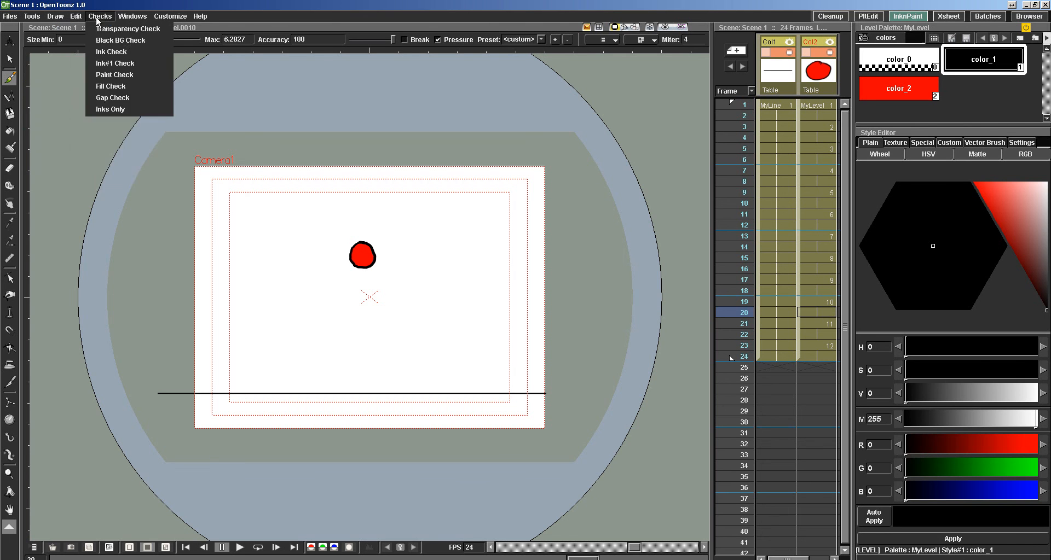
pyautogui.moveTo(76, 15)
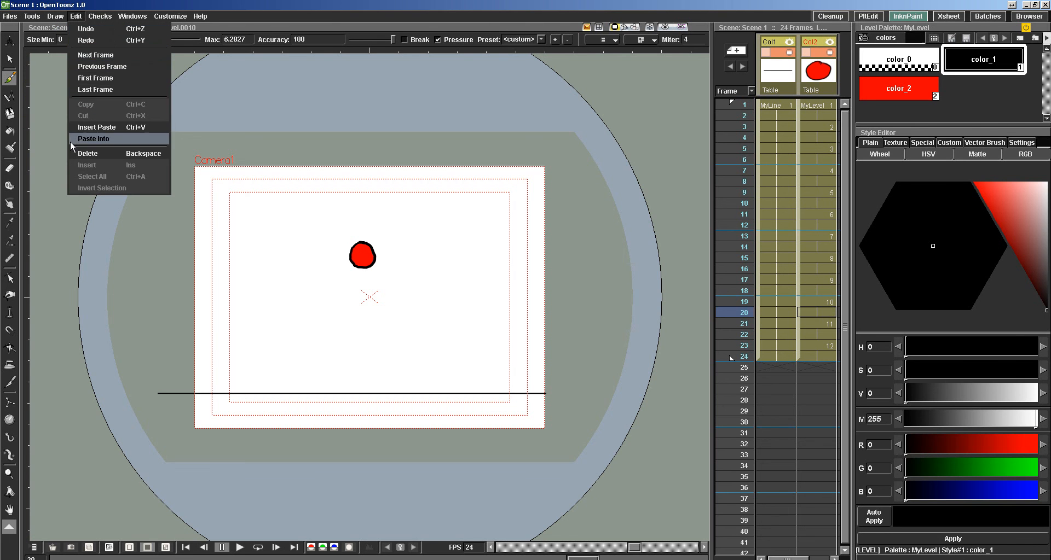
pyautogui.moveTo(146, 16)
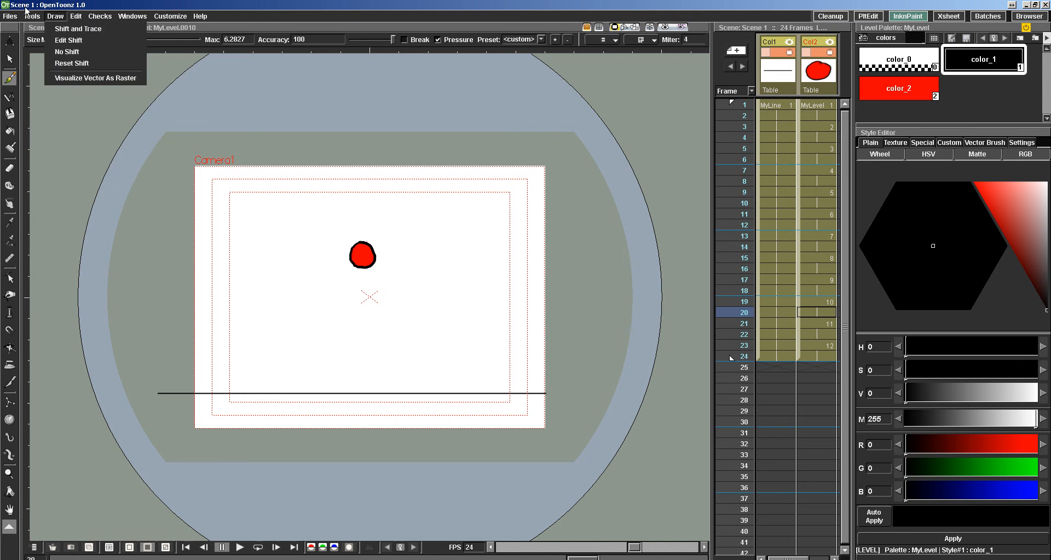
pyautogui.moveTo(211, 21)
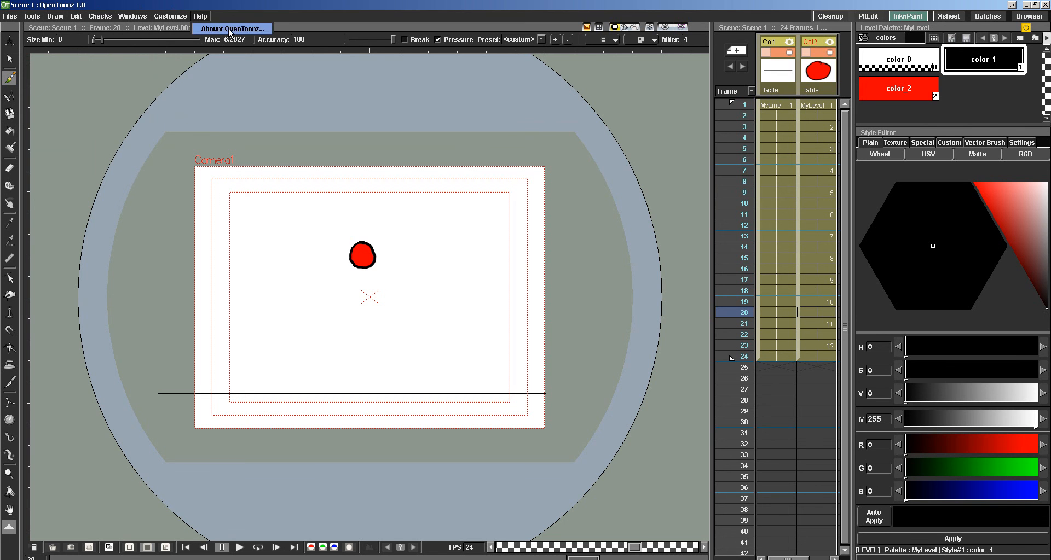
# Switch to the Xsheet room and review its preview, output and render commands.
pyautogui.click(948, 16)
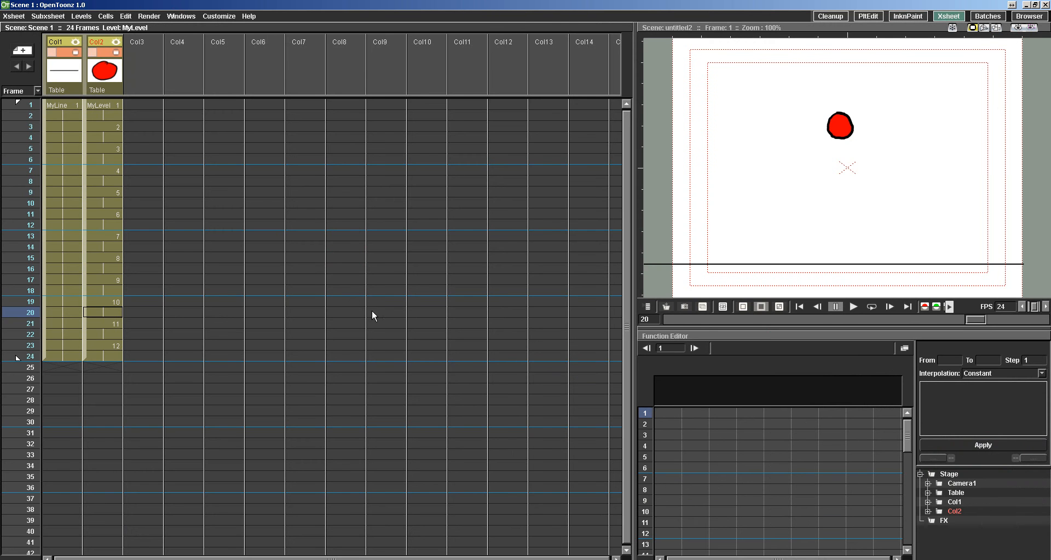
pyautogui.click(149, 16)
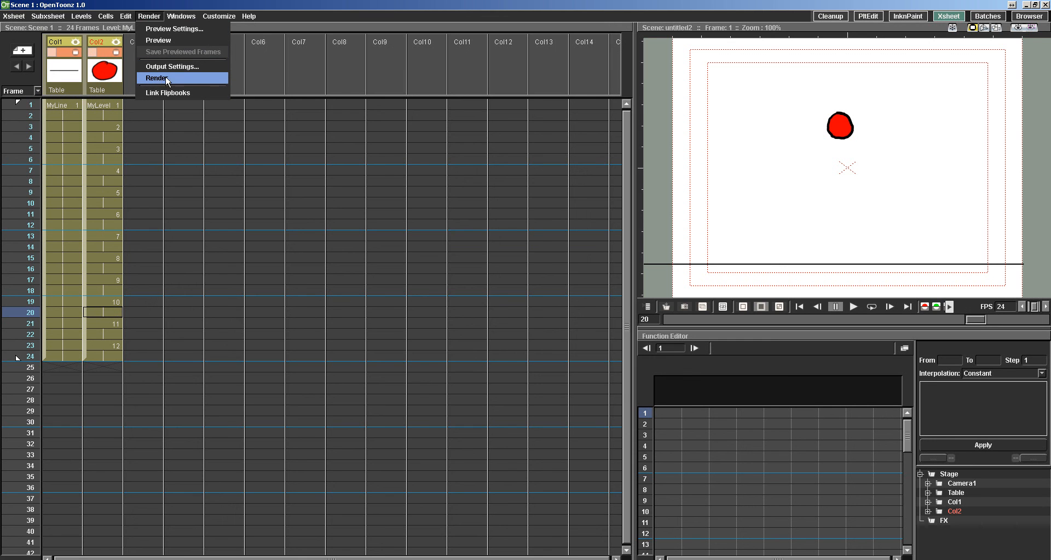
pyautogui.click(155, 17)
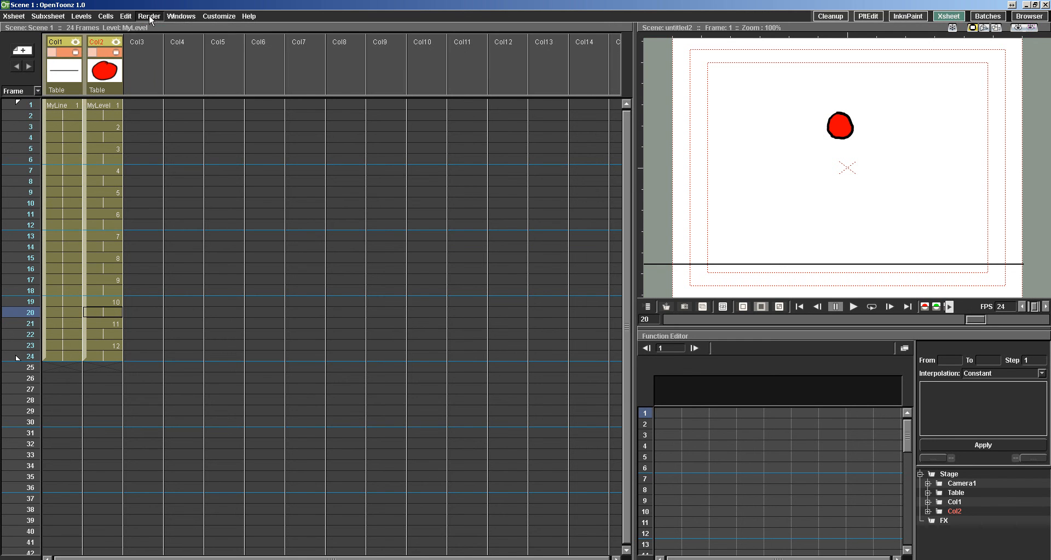
# In the Batches room, add Scene 1.tnz from the Demo project's My First Demo folder as a render task.
pyautogui.click(986, 16)
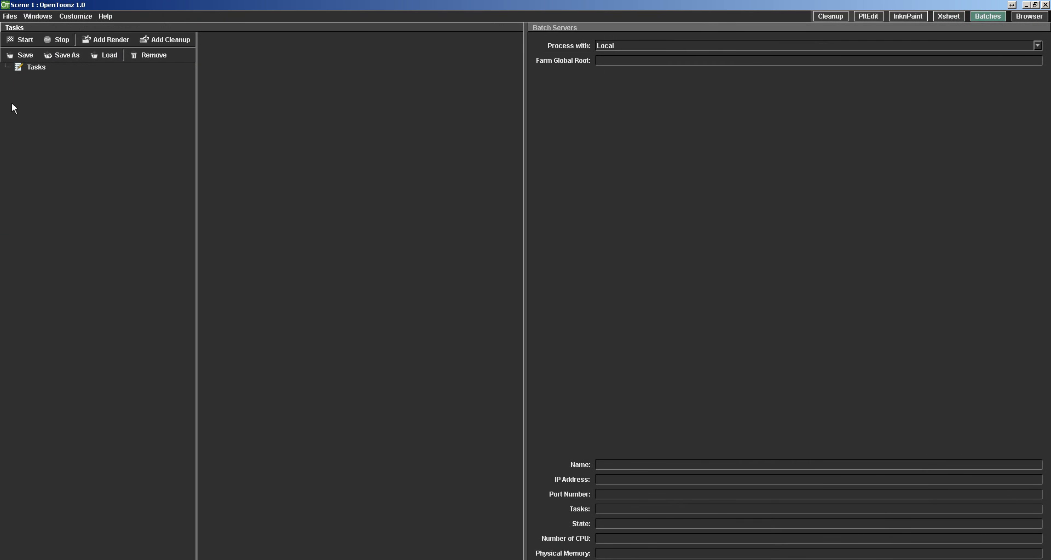
pyautogui.click(95, 41)
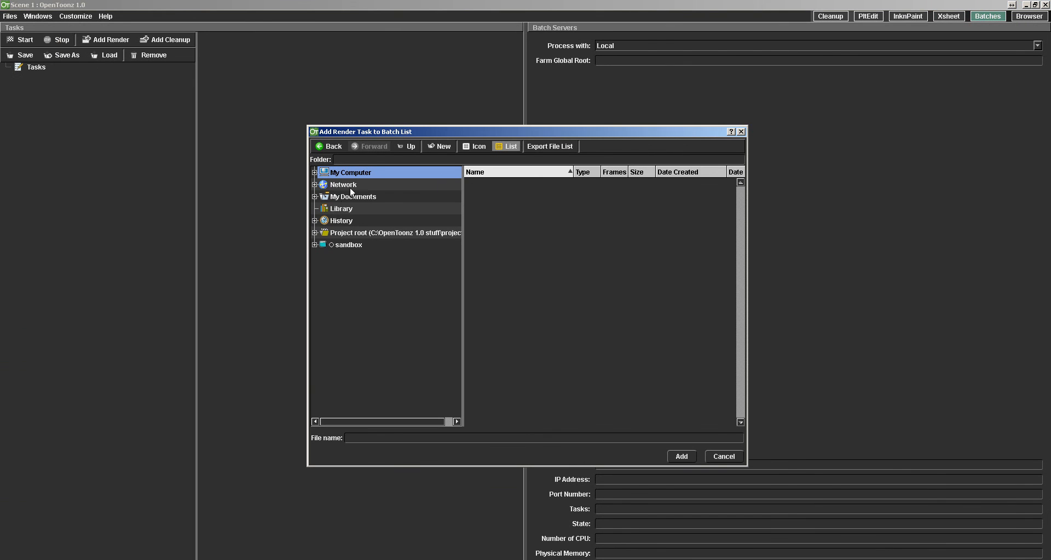
pyautogui.click(314, 233)
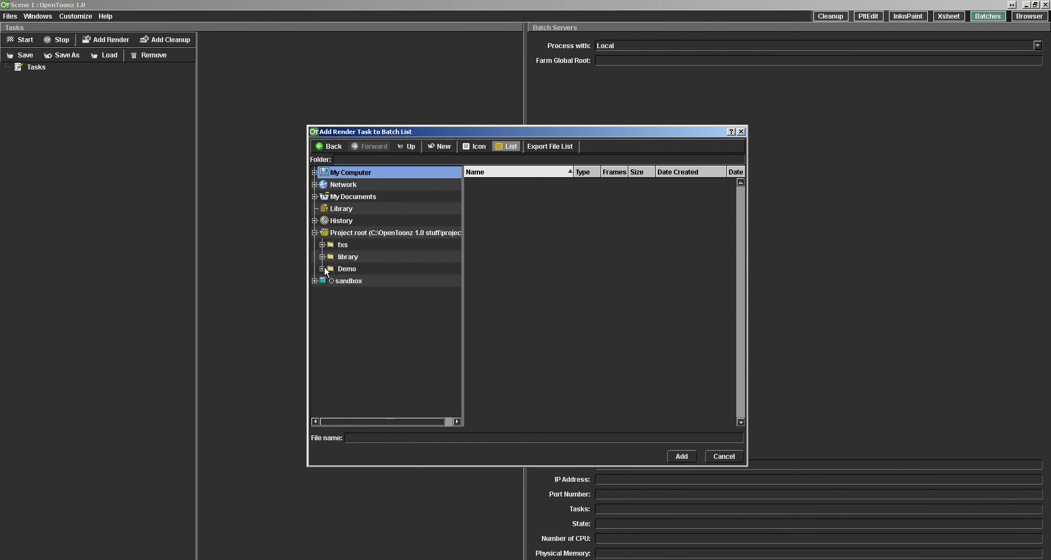
pyautogui.click(323, 269)
pyautogui.click(334, 282)
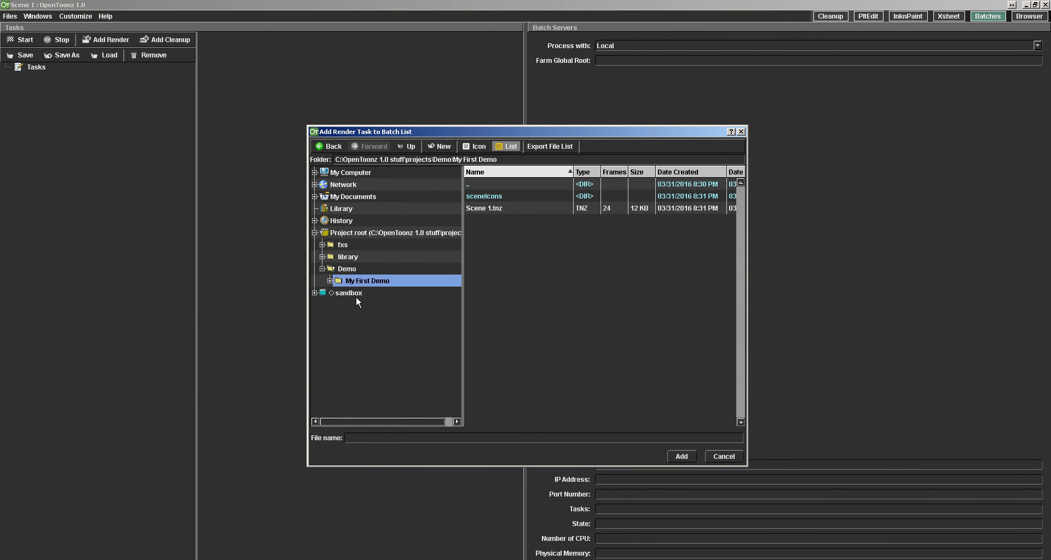
pyautogui.click(495, 225)
pyautogui.click(681, 456)
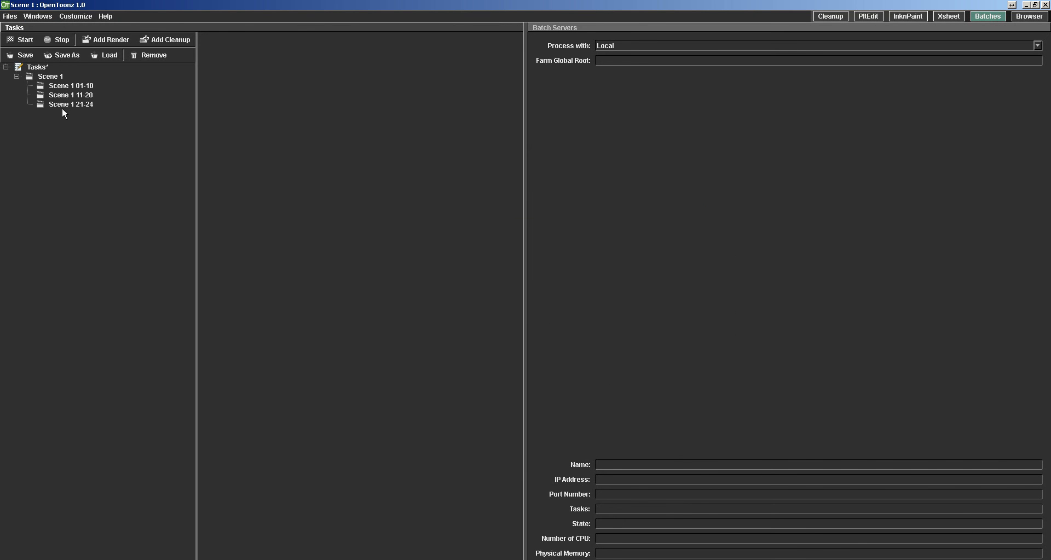
# Examine the command lines, frame ranges and step counts of the three Scene 1 render subtasks.
pyautogui.click(55, 95)
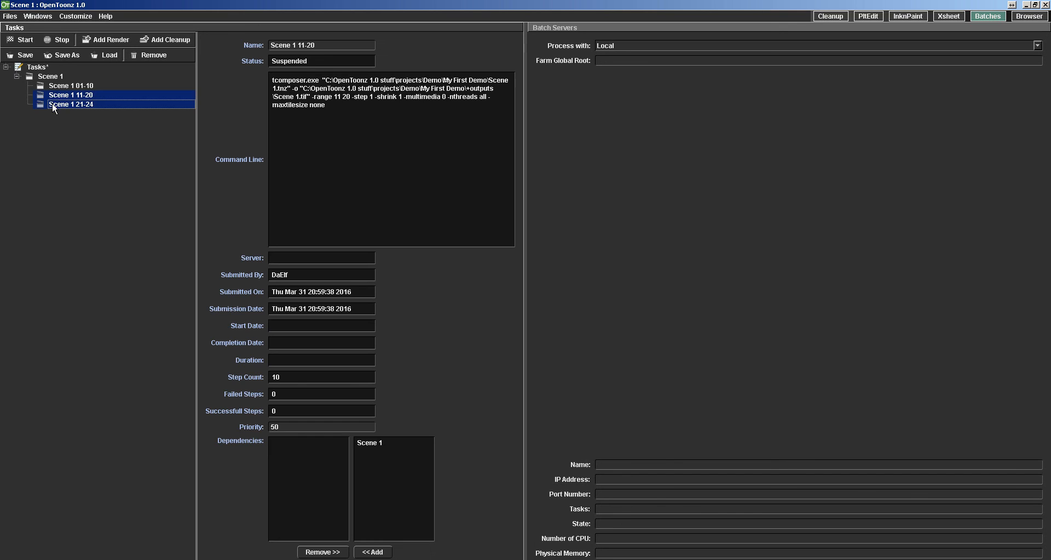
pyautogui.click(60, 87)
pyautogui.click(60, 95)
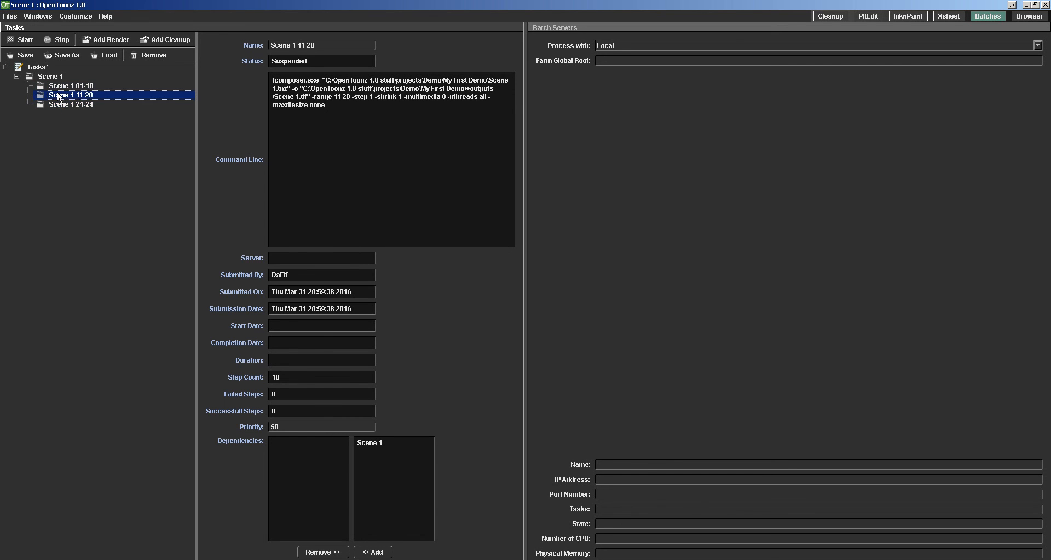
pyautogui.keyDown('shift'); pyautogui.click(59, 105); pyautogui.keyUp('shift')
pyautogui.click(61, 120)
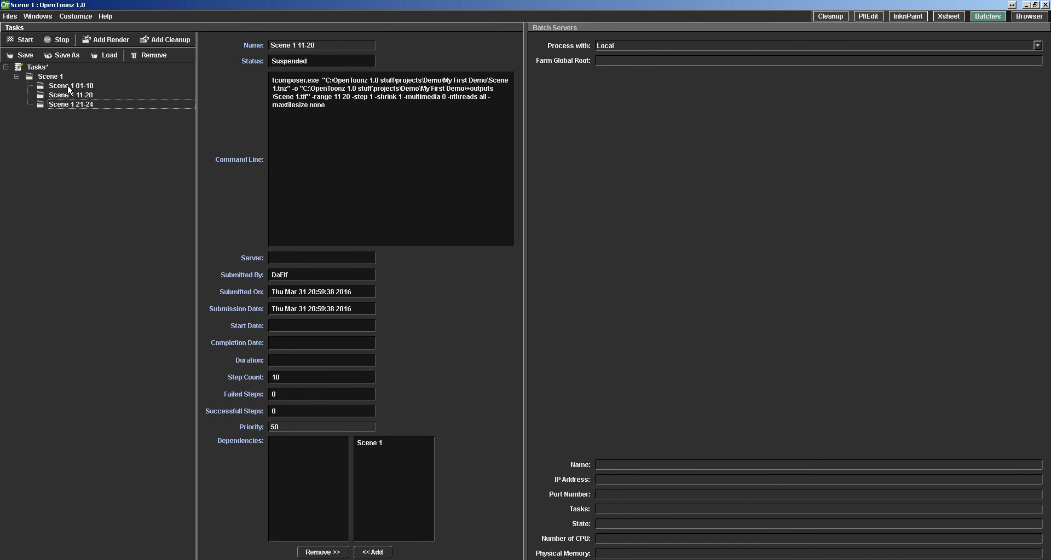
pyautogui.click(69, 87)
pyautogui.click(66, 96)
pyautogui.click(64, 106)
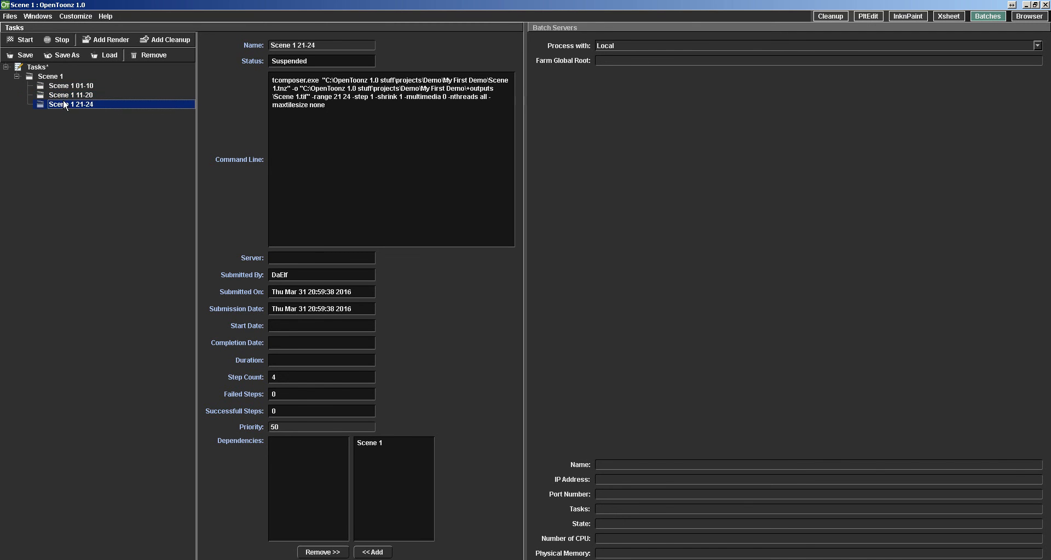
pyautogui.click(64, 96)
pyautogui.click(64, 87)
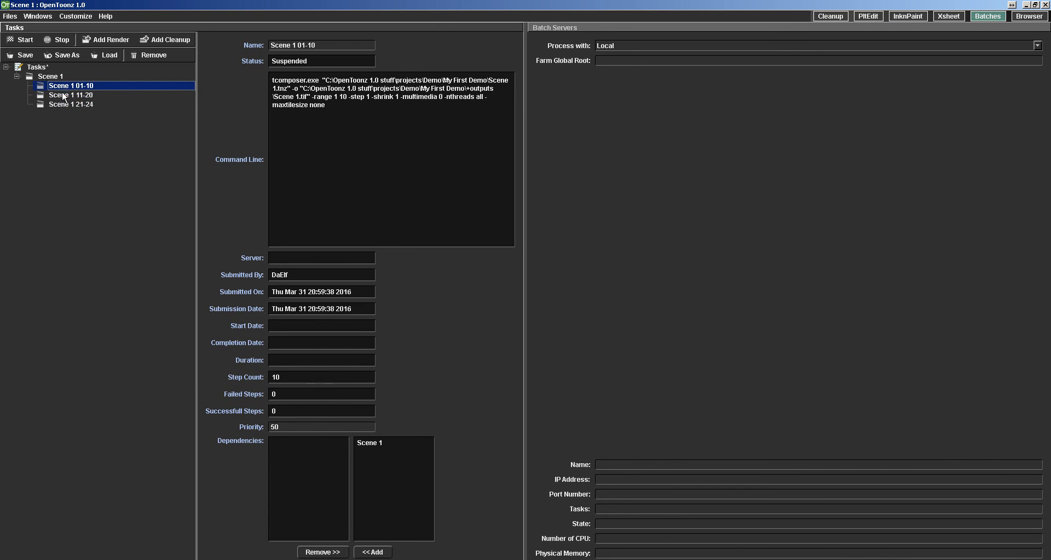
pyautogui.click(64, 96)
pyautogui.click(64, 105)
pyautogui.click(65, 95)
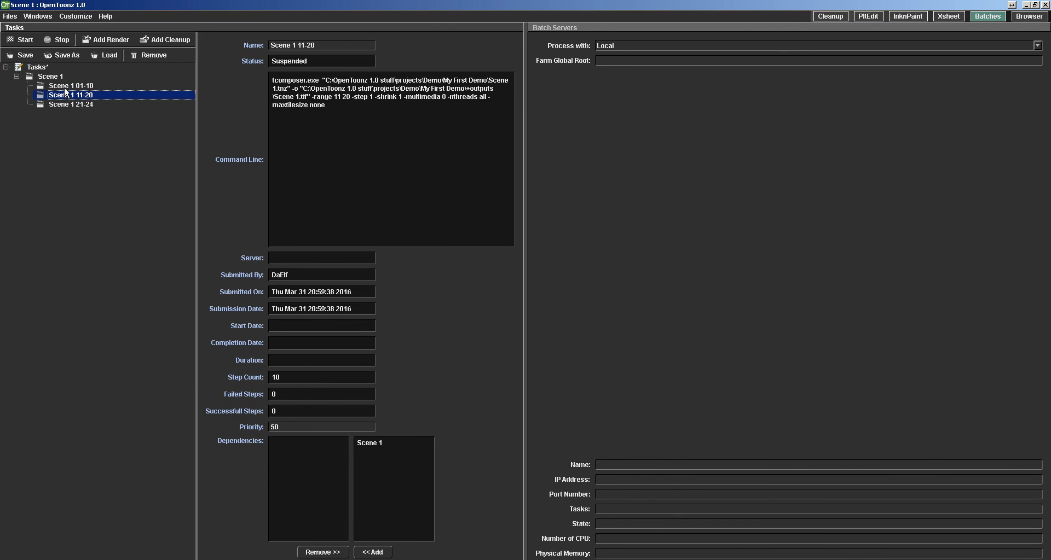
pyautogui.click(64, 86)
pyautogui.click(65, 95)
pyautogui.click(65, 105)
pyautogui.click(64, 95)
pyautogui.click(64, 87)
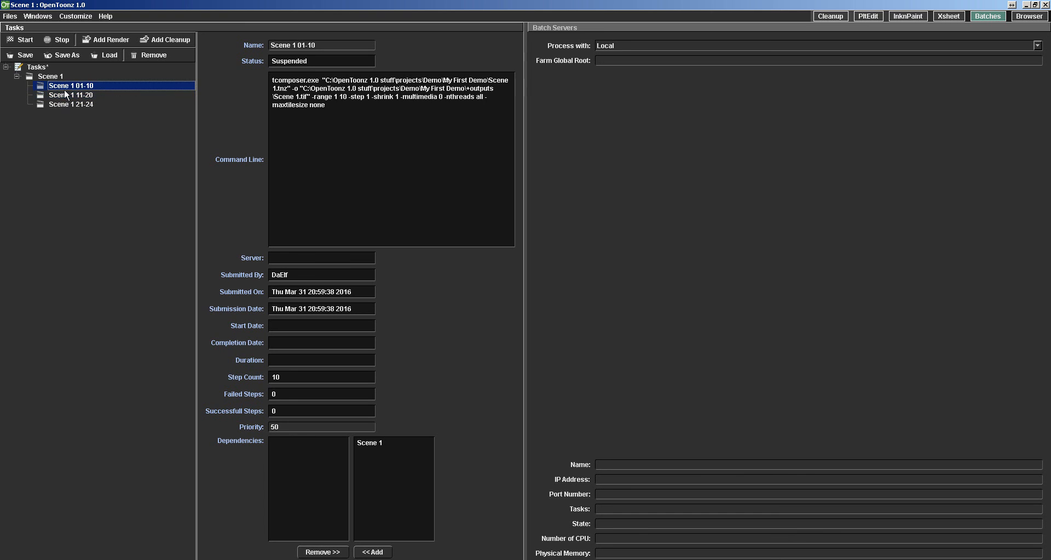
pyautogui.click(64, 95)
pyautogui.click(65, 105)
pyautogui.click(65, 95)
pyautogui.click(65, 87)
pyautogui.click(64, 95)
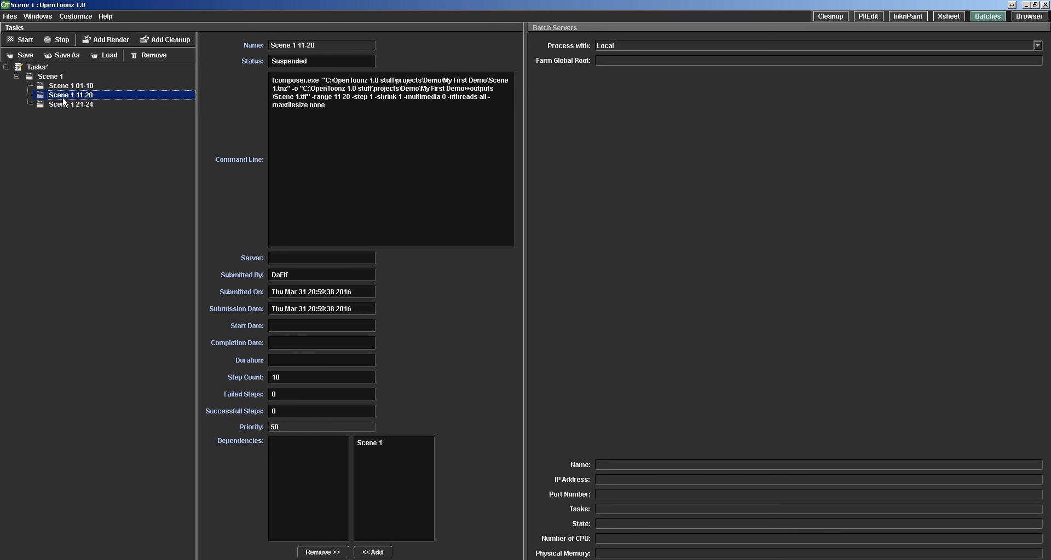
pyautogui.moveTo(61, 103); pyautogui.dragTo(61, 96)
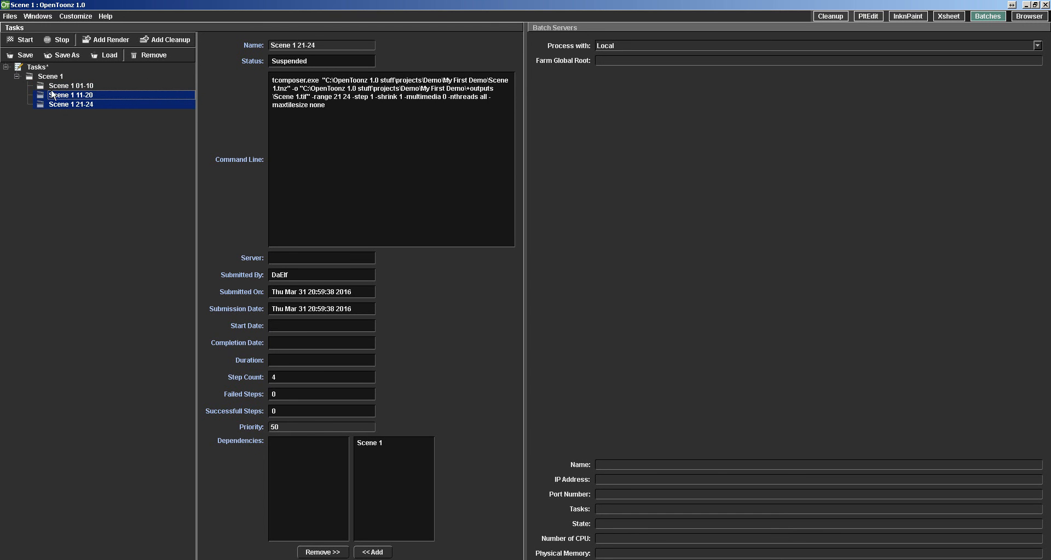
pyautogui.click(61, 88)
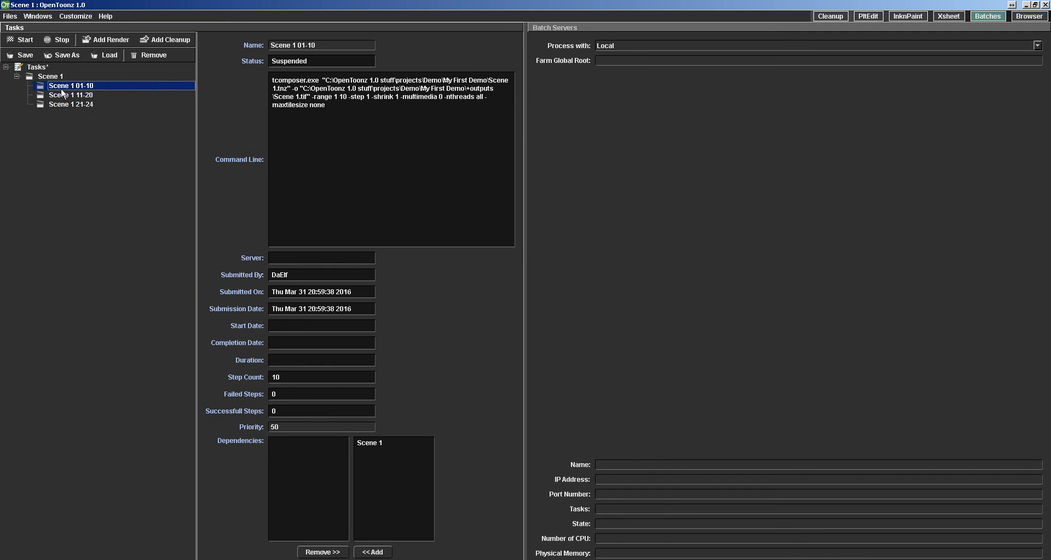
pyautogui.moveTo(62, 104); pyautogui.dragTo(60, 86)
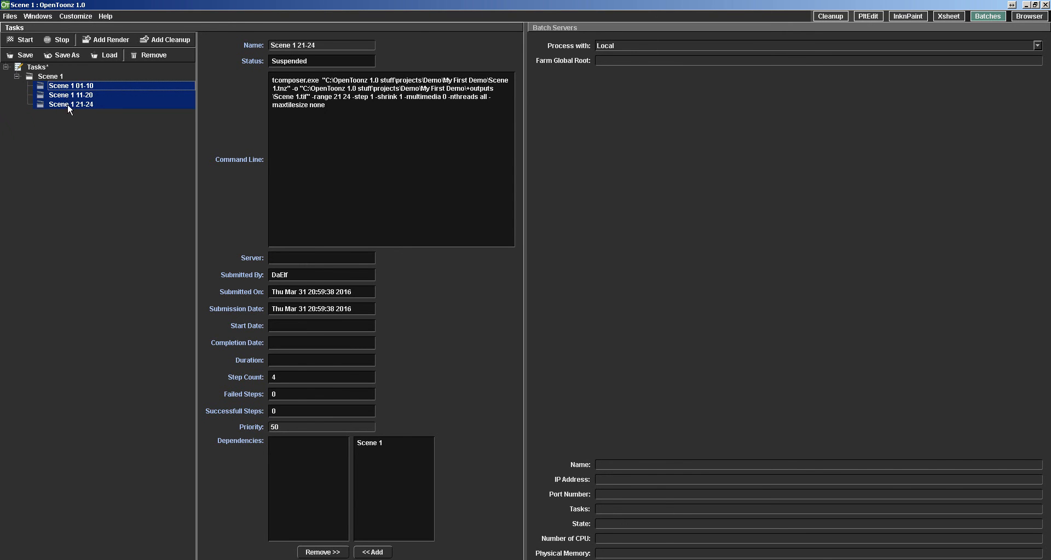
# Remove all three Scene 1 frame-range subtasks and the Scene 1 parent task from the batch list.
pyautogui.click(65, 99)
pyautogui.keyDown('ctrl'); pyautogui.click(64, 86); pyautogui.keyUp('ctrl')
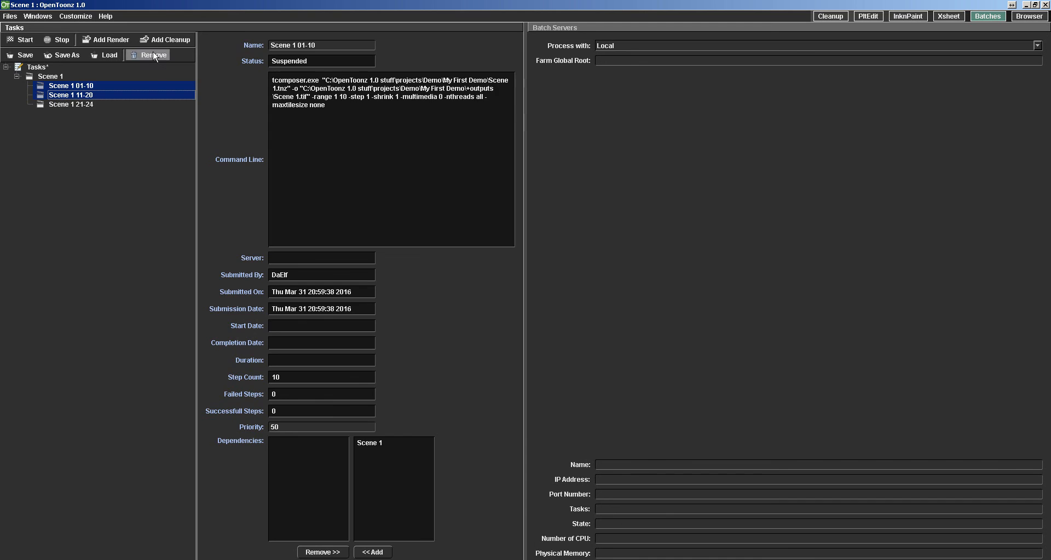
pyautogui.click(154, 55)
pyautogui.click(60, 87)
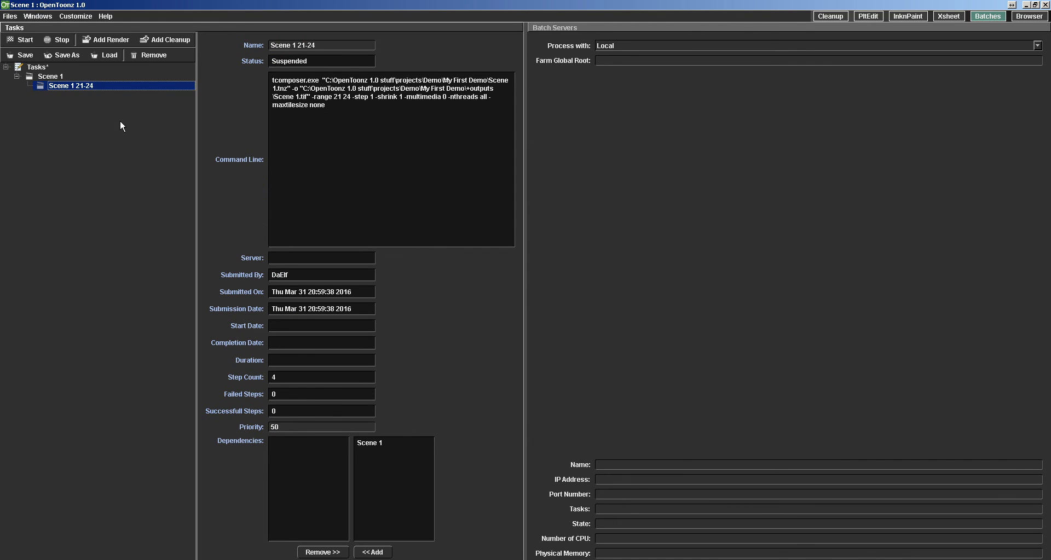
pyautogui.click(151, 55)
pyautogui.click(91, 75)
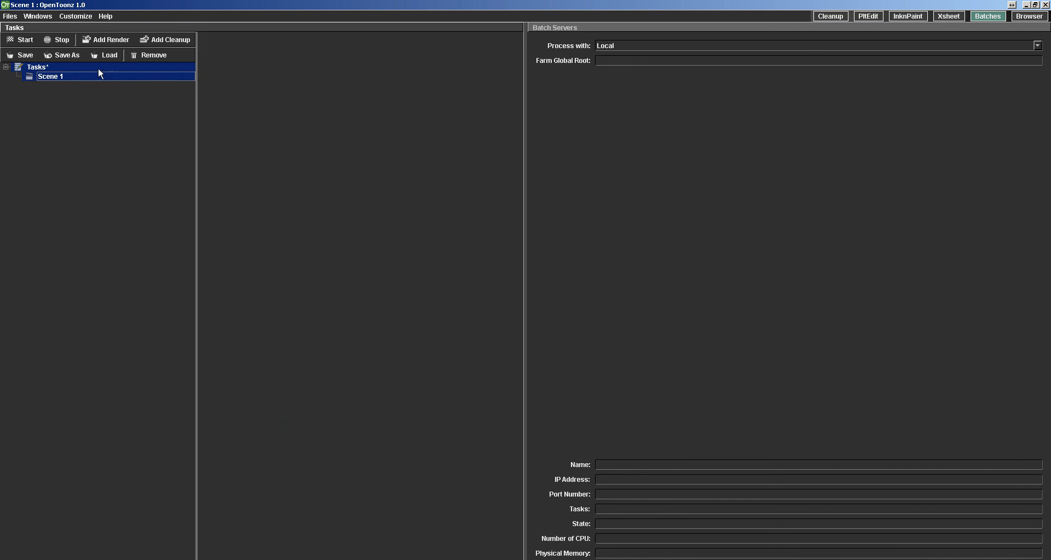
pyautogui.click(151, 55)
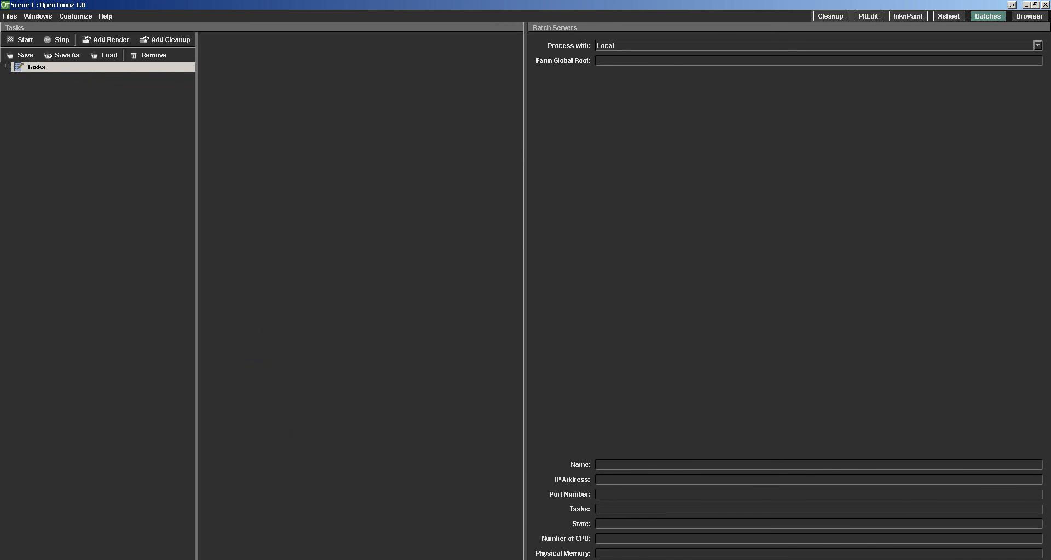
# Switch to the Xsheet room and open the scene's output settings.
pyautogui.click(925, 559)
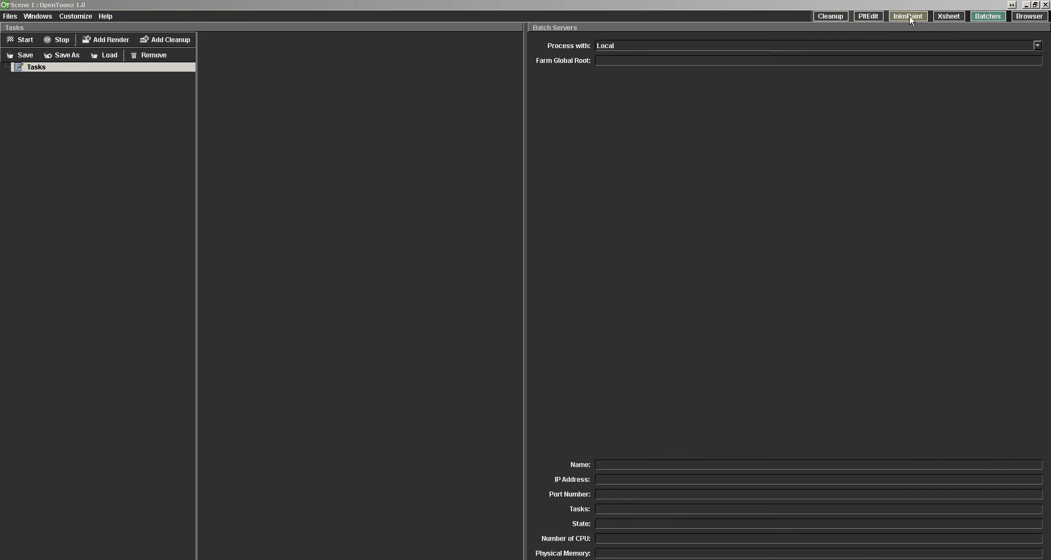
pyautogui.click(948, 15)
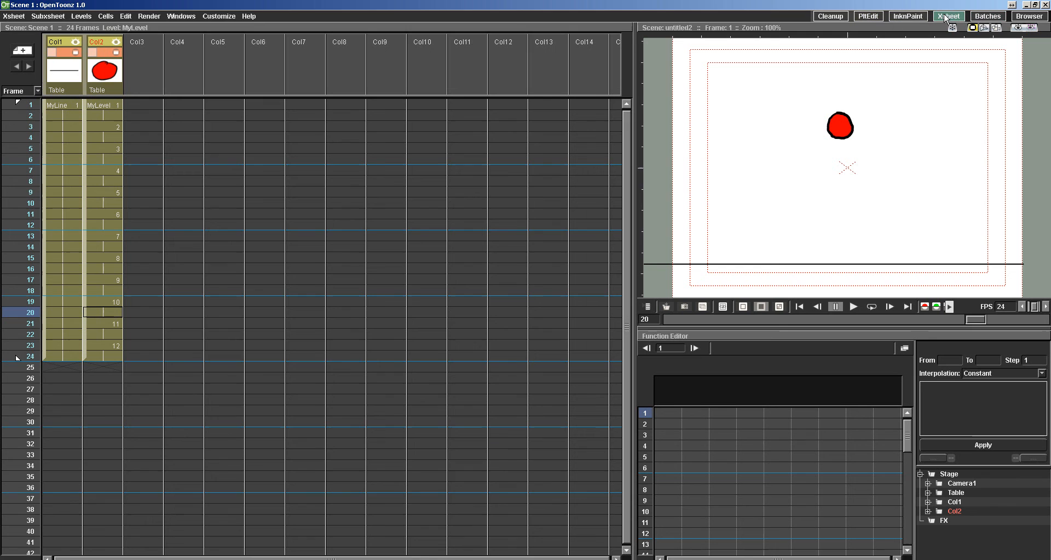
pyautogui.click(148, 16)
pyautogui.click(165, 70)
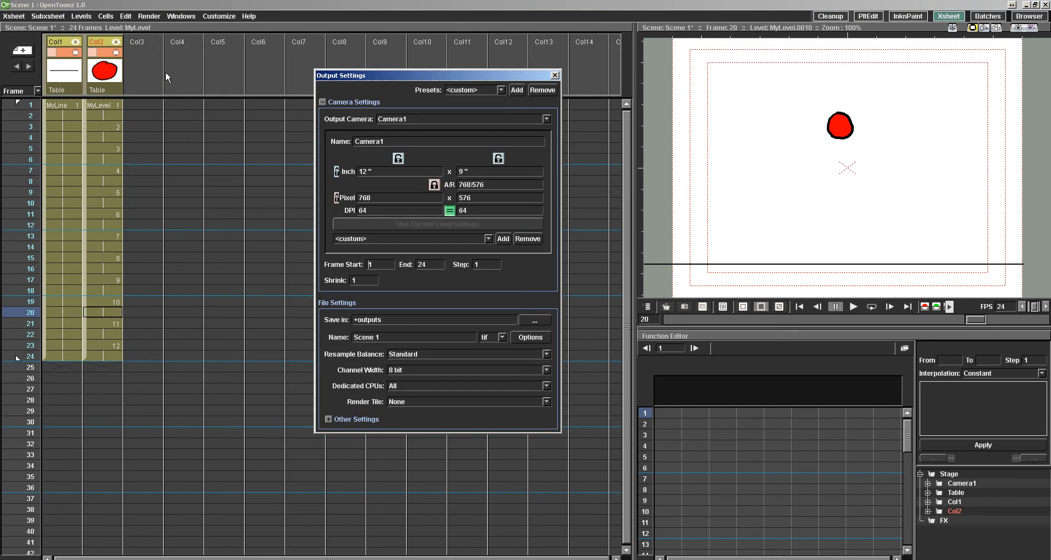
# Review the output camera, current-level camera settings, resolution presets, frame range and step options, selecting the MyLine and MyLevel columns for comparison.
pyautogui.click(449, 119)
pyautogui.click(441, 117)
pyautogui.click(60, 90)
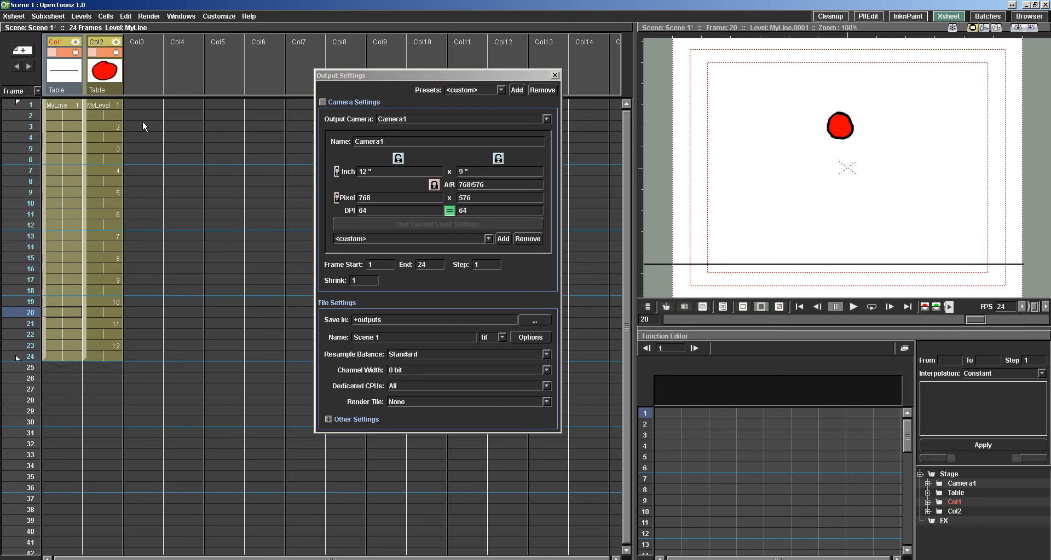
pyautogui.click(104, 104)
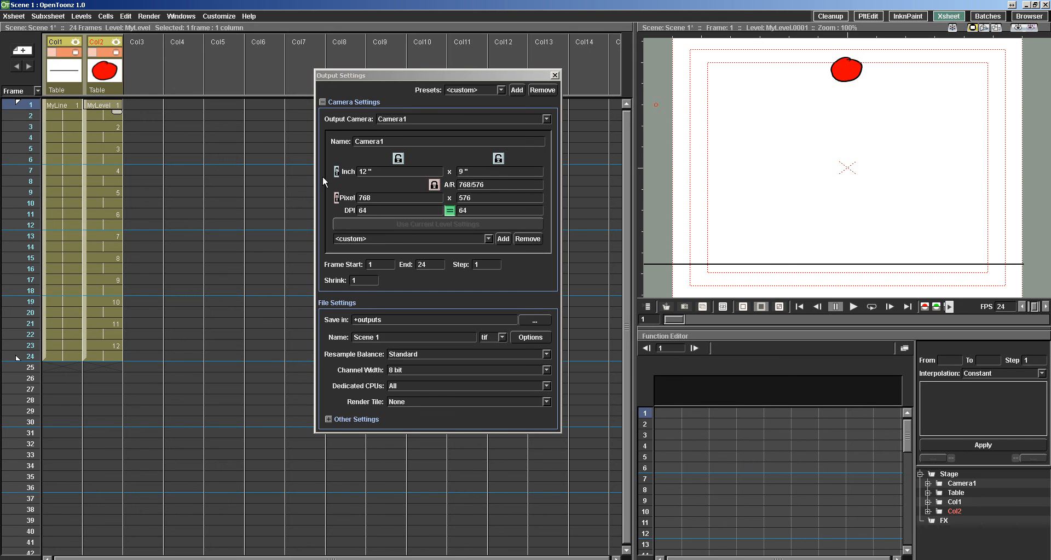
pyautogui.click(414, 224)
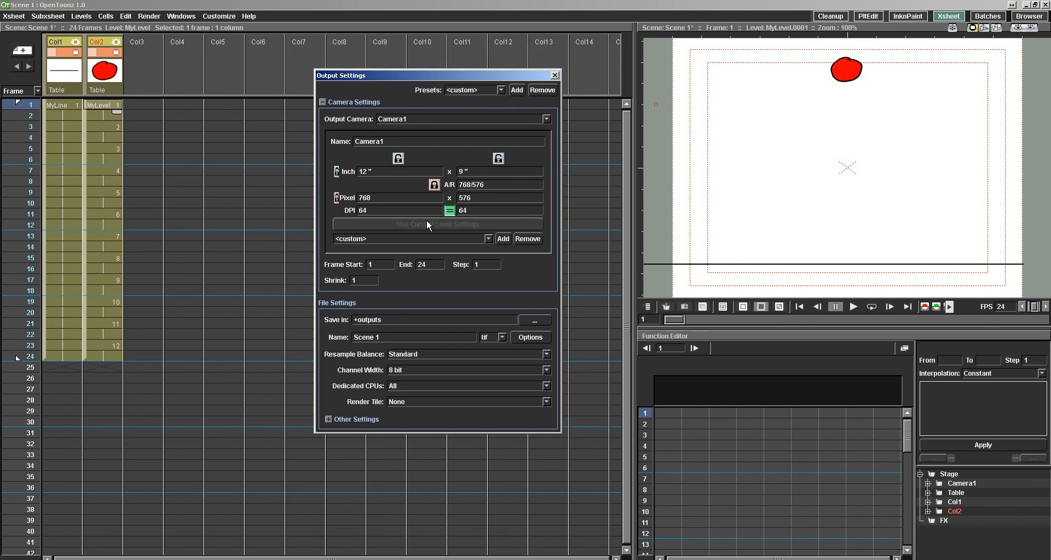
pyautogui.click(472, 239)
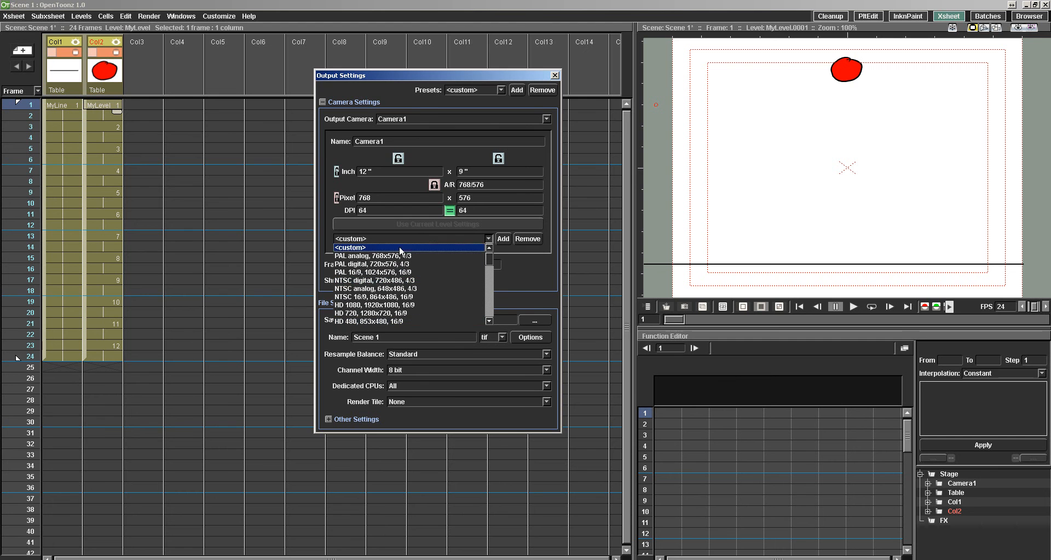
pyautogui.moveTo(490, 259)
pyautogui.mouseDown()
pyautogui.moveTo(491, 309)
pyautogui.moveTo(485, 256)
pyautogui.mouseUp()
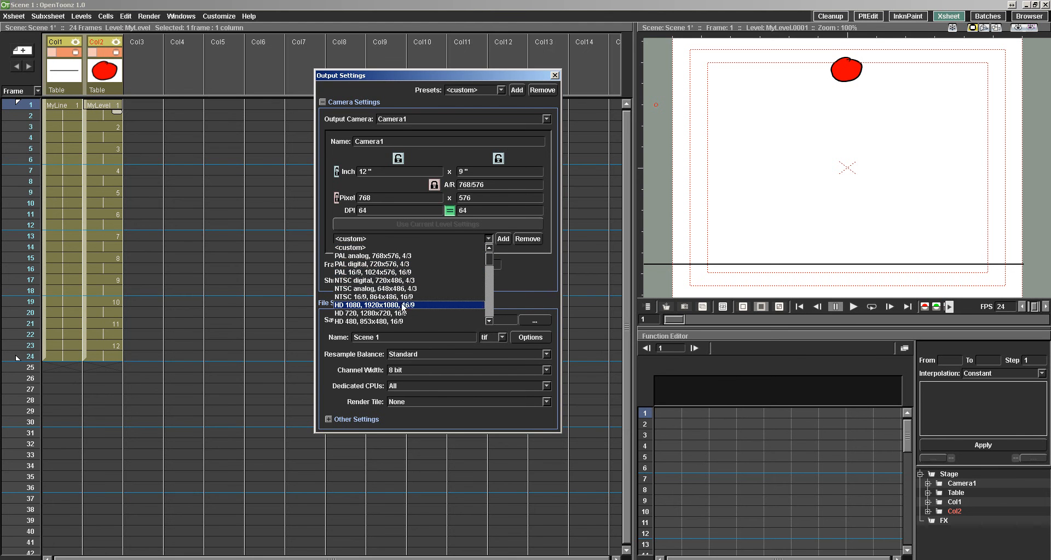
pyautogui.click(515, 274)
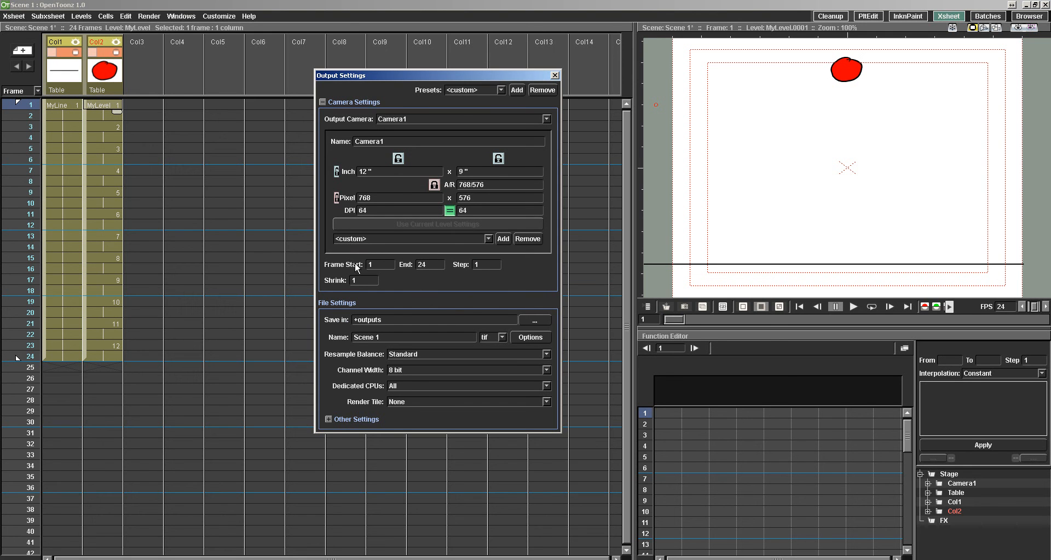
pyautogui.press('Tab')
pyautogui.doubleClick(483, 264)
# Inspect the Demo project's My First Demo folder as a possible save location and leave the folder chooser without choosing.
pyautogui.click(526, 320)
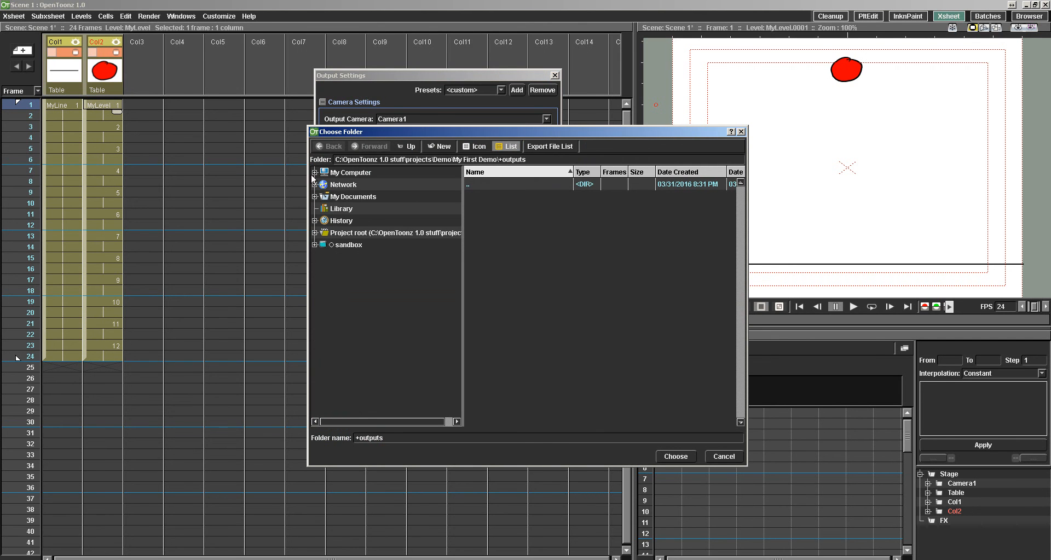
pyautogui.click(314, 233)
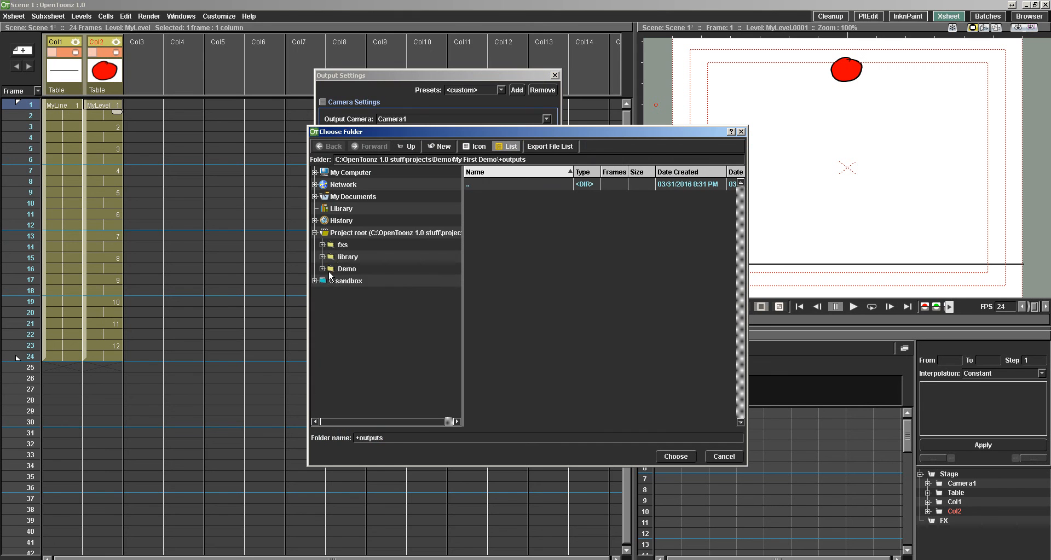
pyautogui.click(322, 268)
pyautogui.click(356, 281)
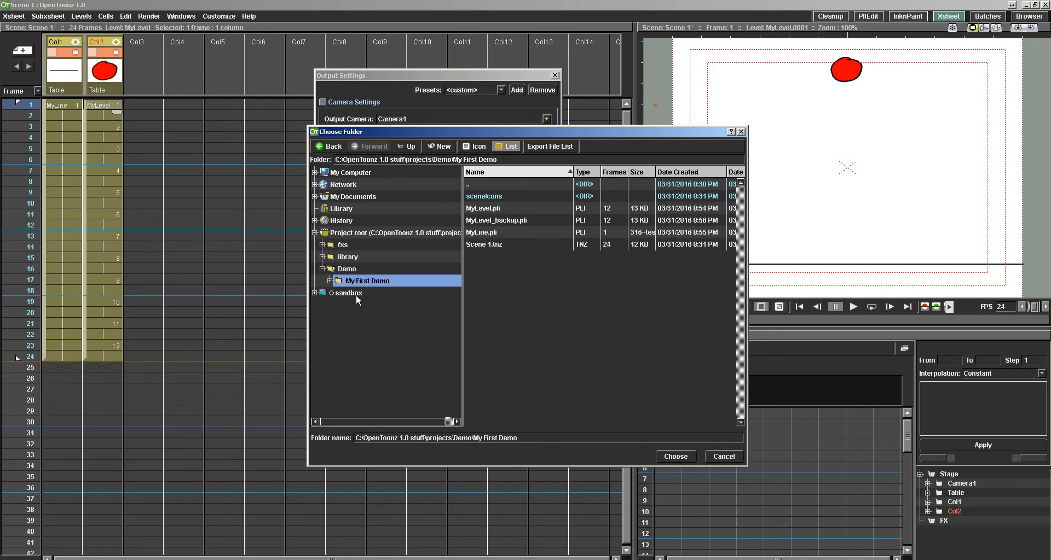
pyautogui.click(330, 281)
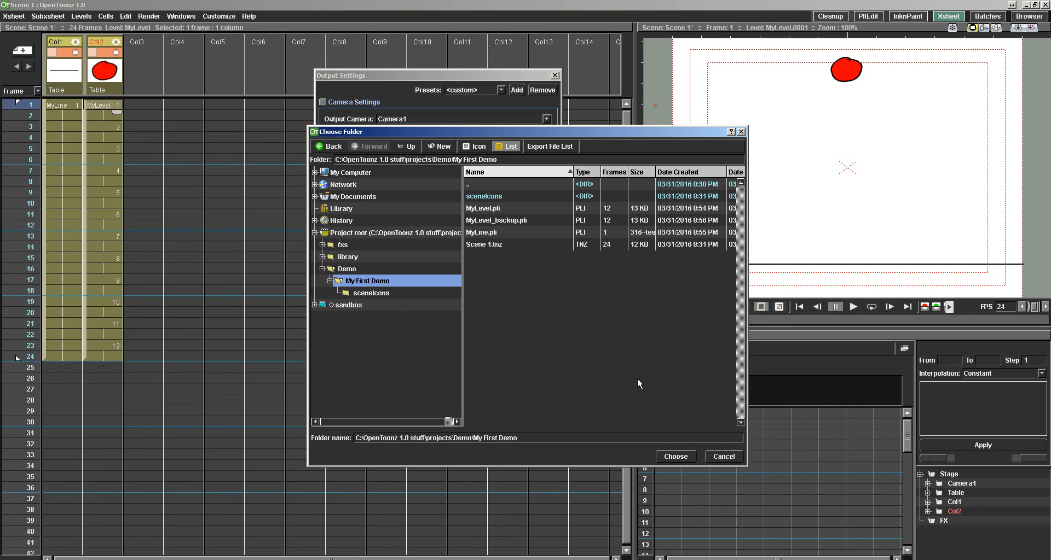
pyautogui.click(718, 457)
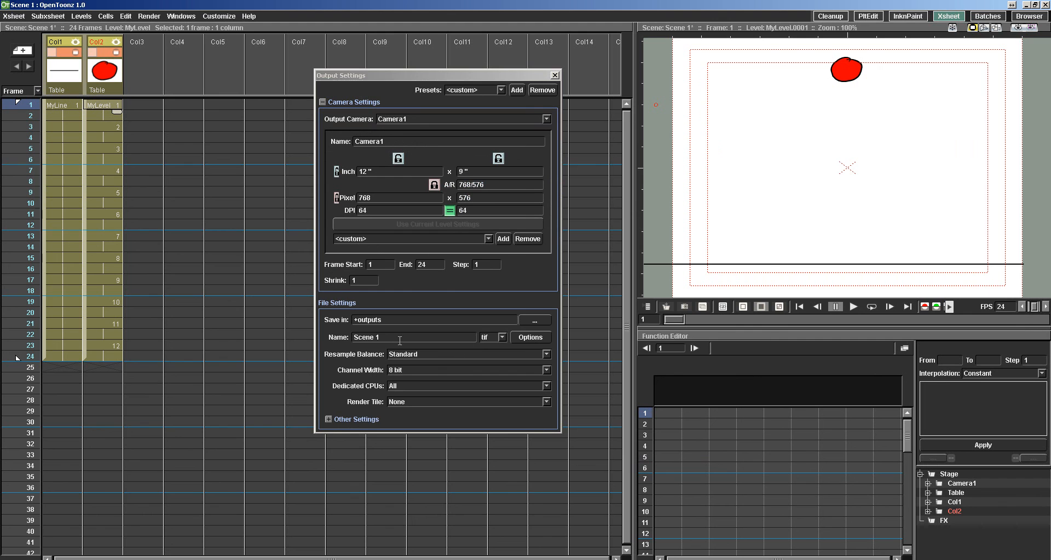
# Name the output file Bouncing ball and set its format to avi.
pyautogui.moveTo(390, 337); pyautogui.dragTo(322, 342)
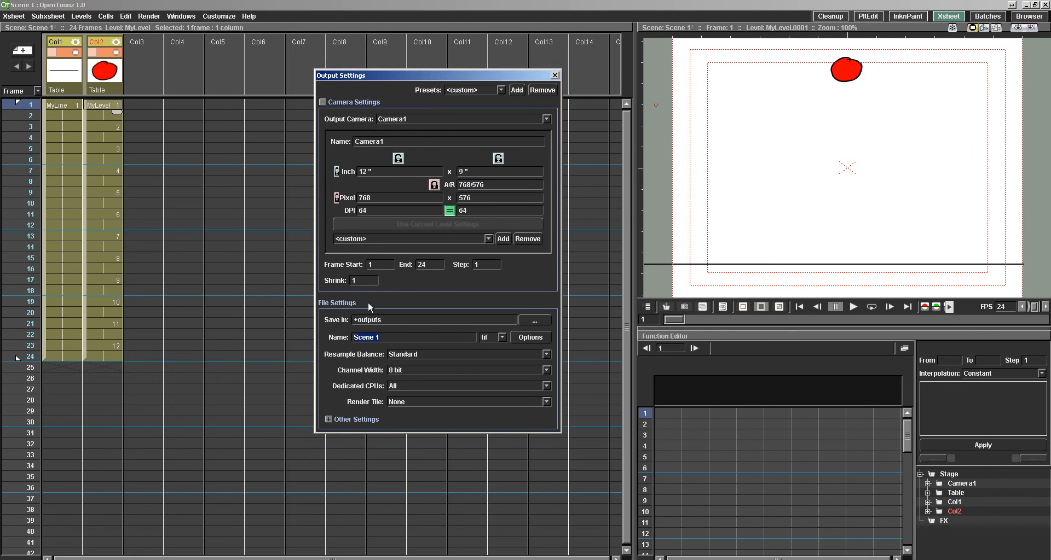
pyautogui.write('Bp')
pyautogui.write('uncing ball')
pyautogui.click(495, 338)
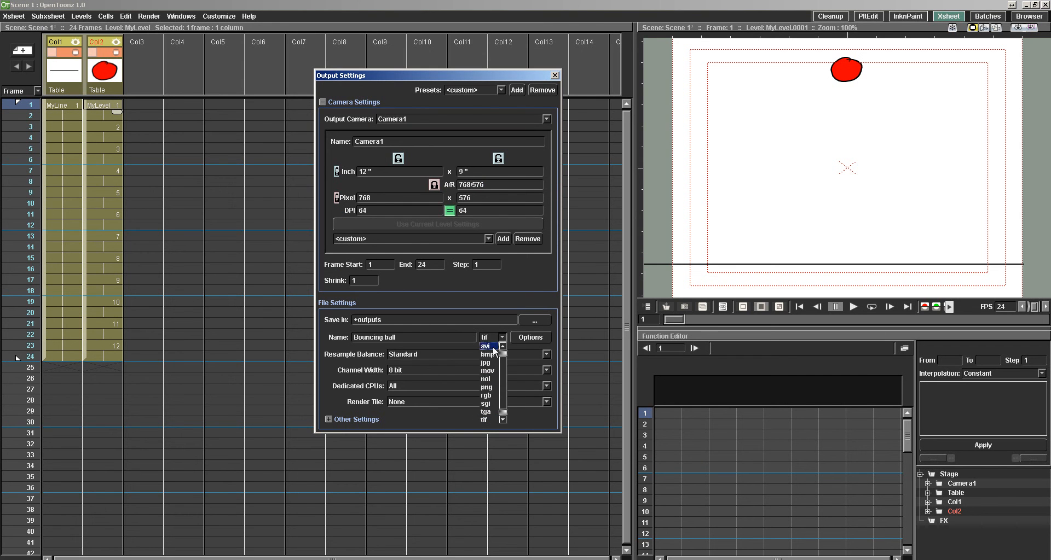
pyautogui.click(486, 347)
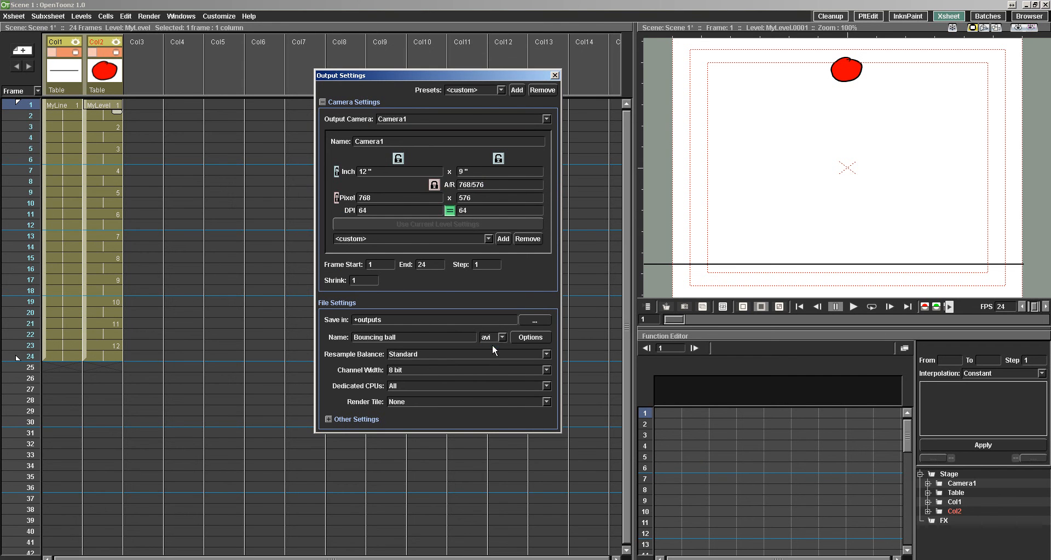
# Set the avi codec to XVID '24' Xvid MPEG-4 Codec and close the output settings.
pyautogui.click(531, 337)
pyautogui.click(468, 232)
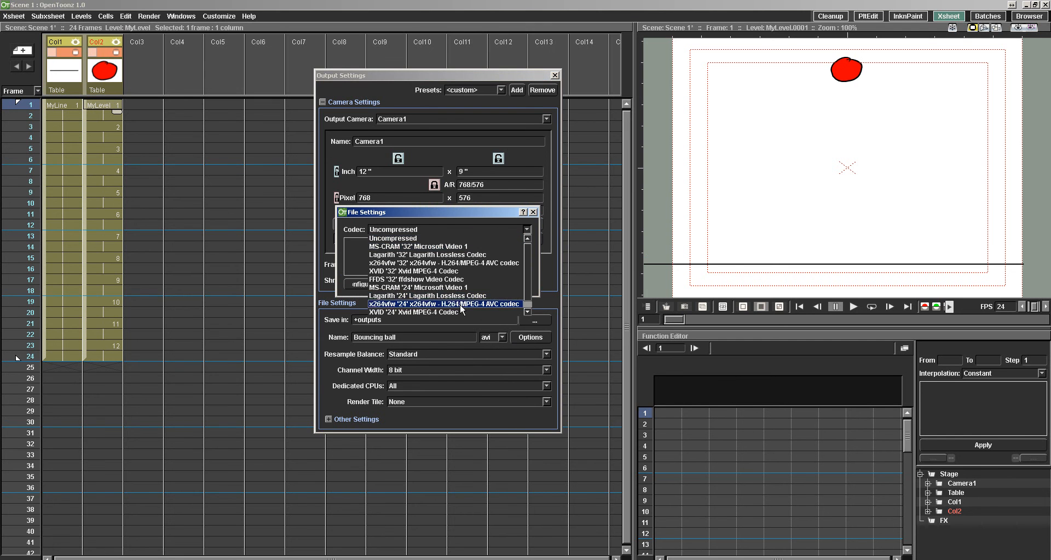
pyautogui.click(452, 312)
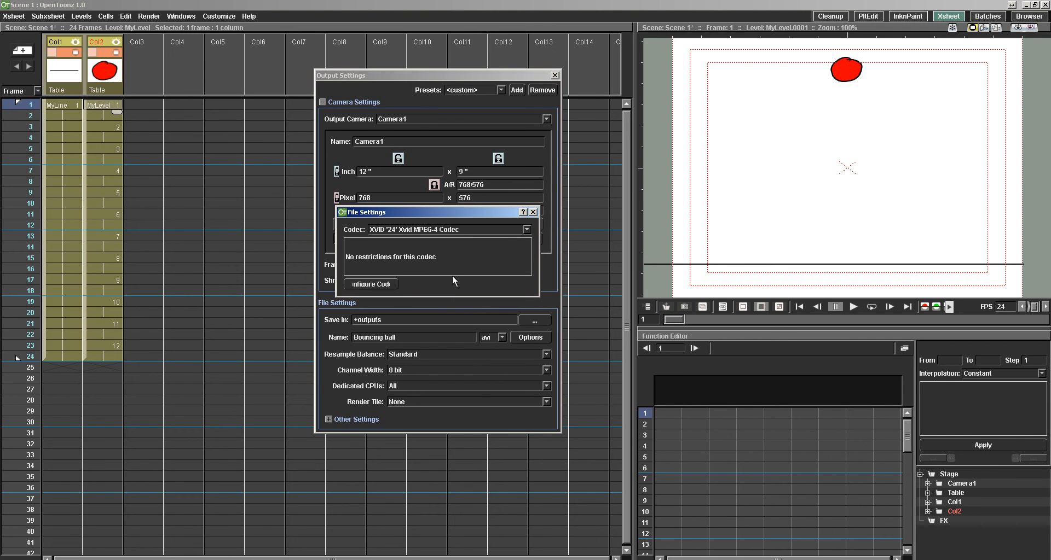
pyautogui.click(533, 212)
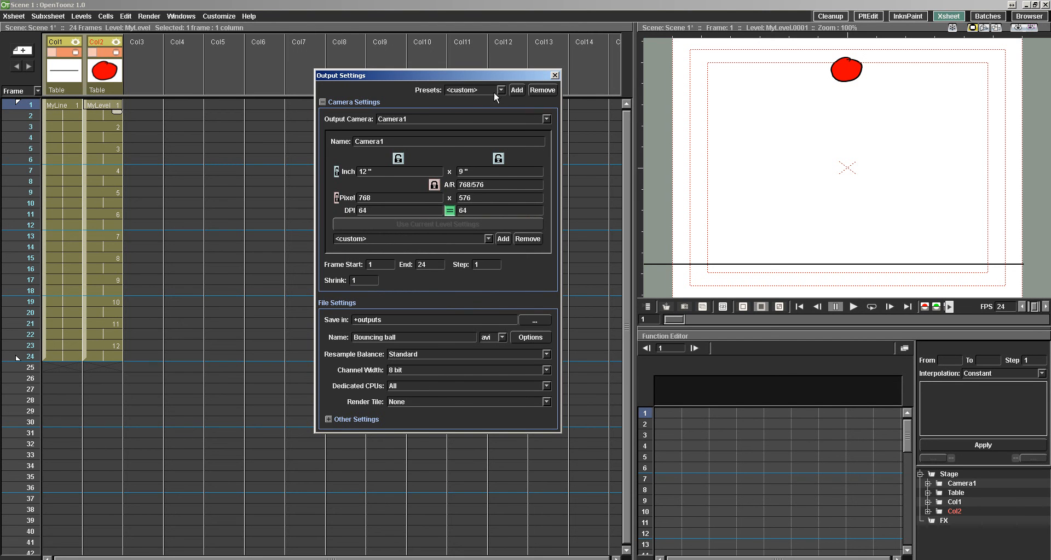
pyautogui.click(554, 75)
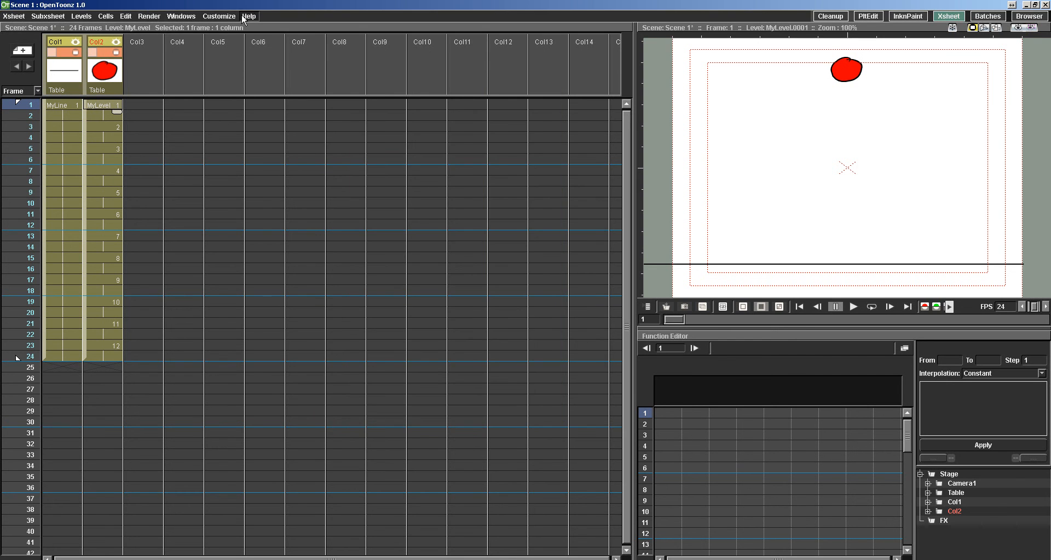
# Add Scene 1.tnz as a render task in the Batches room.
pyautogui.click(987, 16)
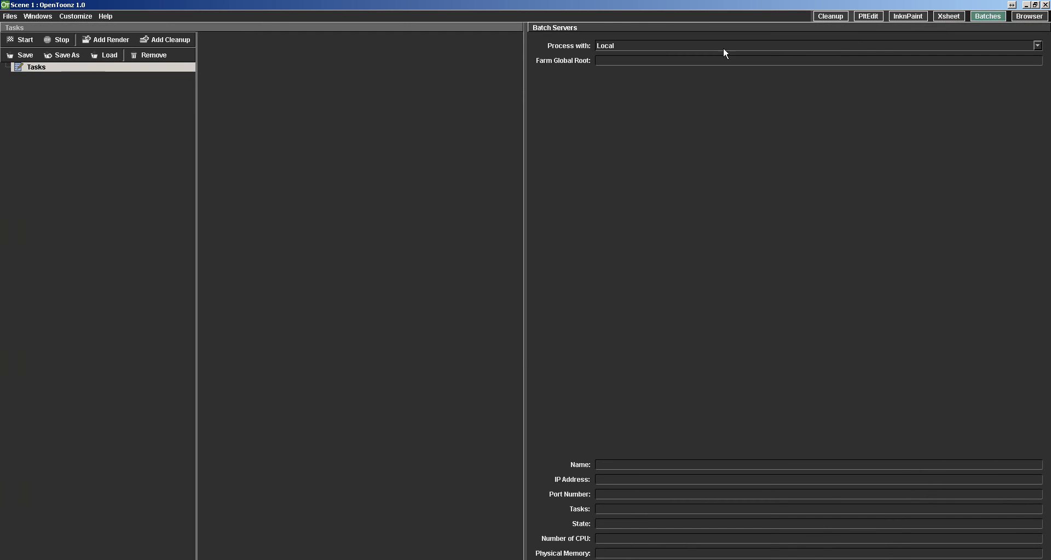
pyautogui.click(103, 39)
pyautogui.click(490, 208)
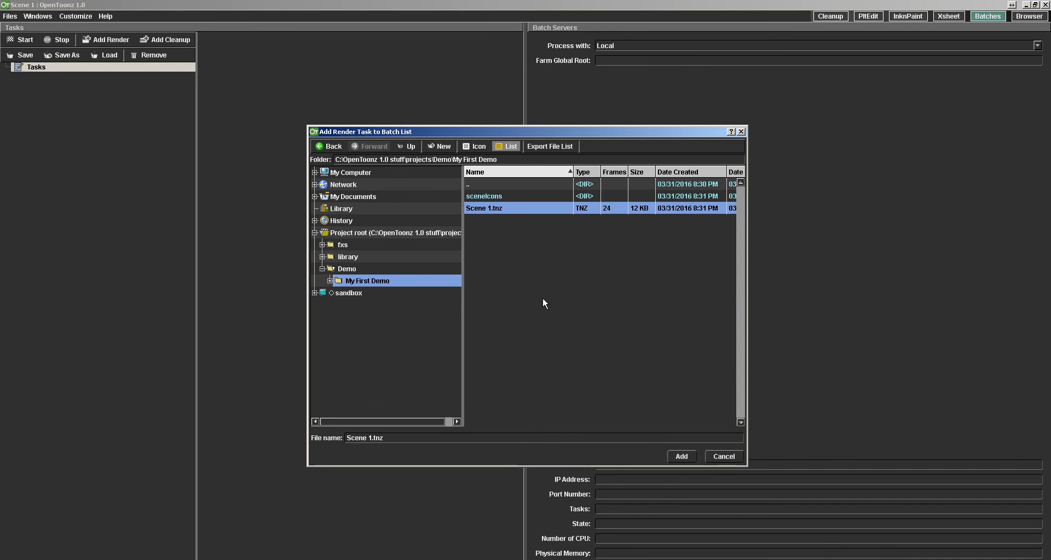
pyautogui.click(680, 457)
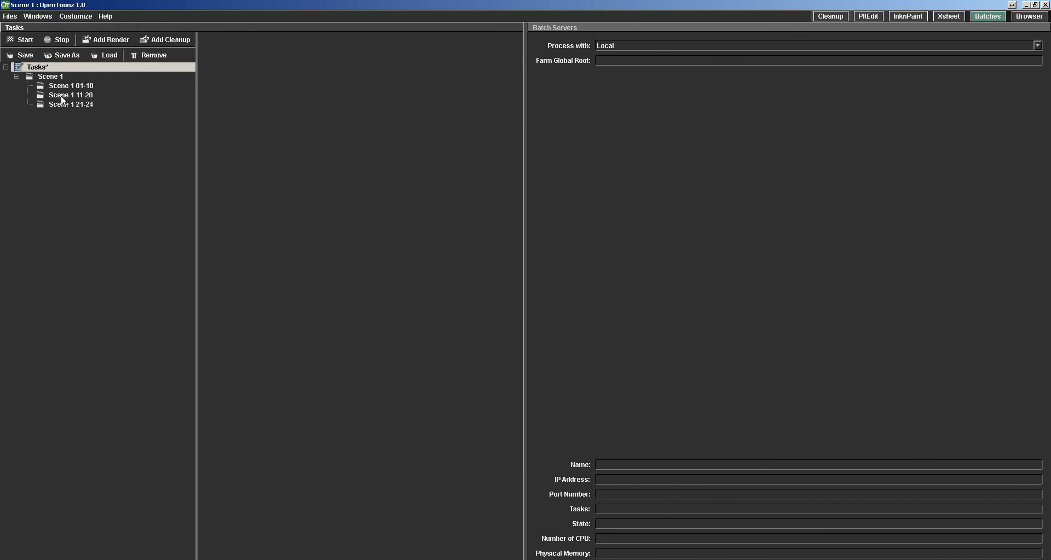
# Remove the Scene 1 parent task and its 01-10, 11-20 and 21-24 subtasks, which still target the tif output.
pyautogui.moveTo(61, 95); pyautogui.dragTo(62, 89)
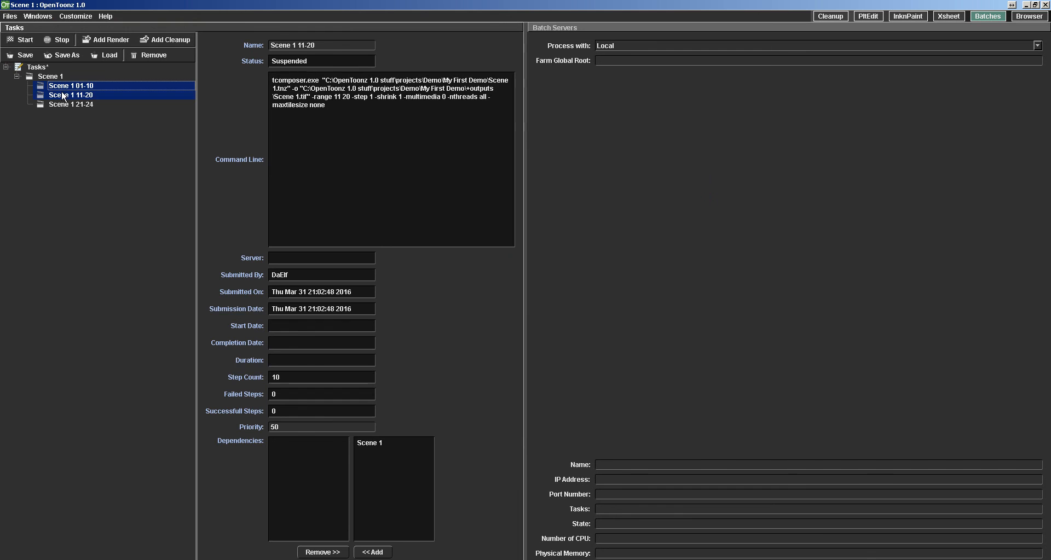
pyautogui.click(143, 55)
pyautogui.click(57, 85)
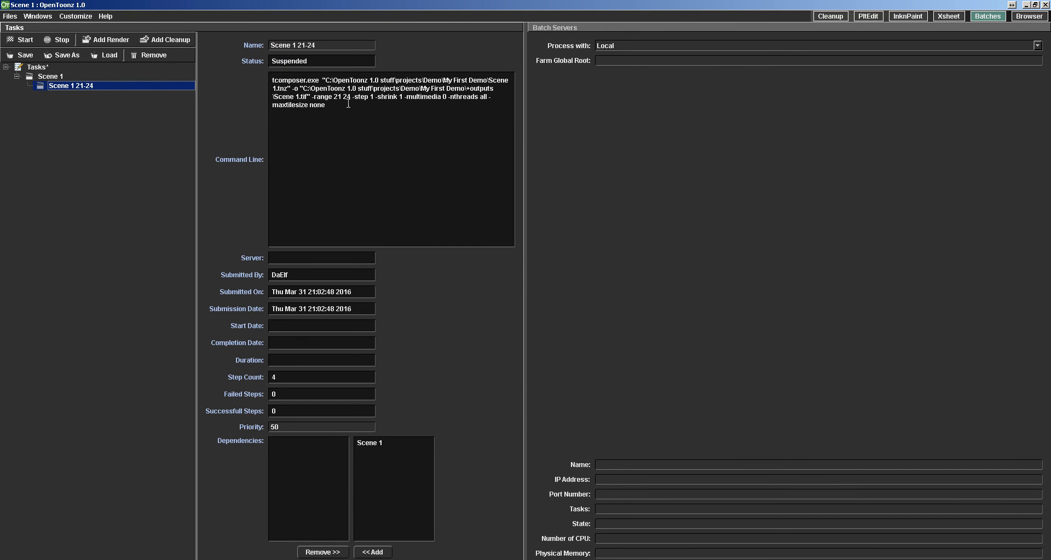
pyautogui.click(70, 75)
pyautogui.click(130, 56)
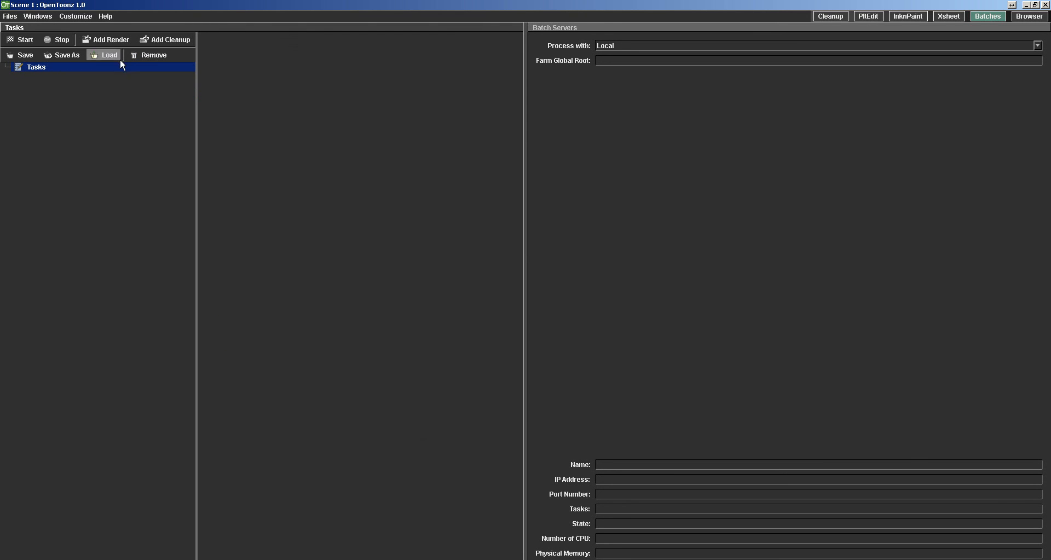
# Switch to the InknPaint room and save the scene with its new output settings.
pyautogui.click(12, 16)
pyautogui.moveTo(75, 16)
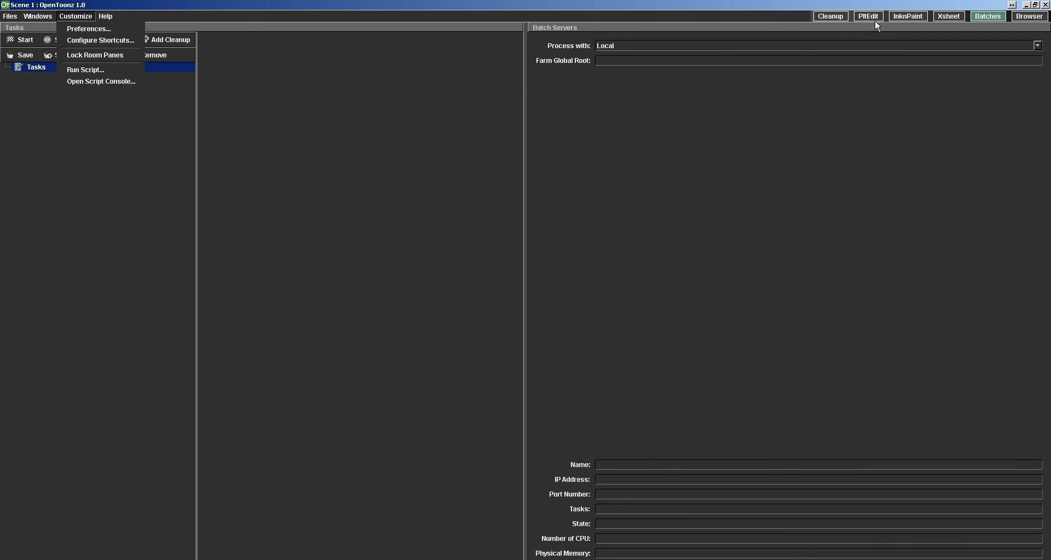
pyautogui.click(907, 16)
pyautogui.click(10, 16)
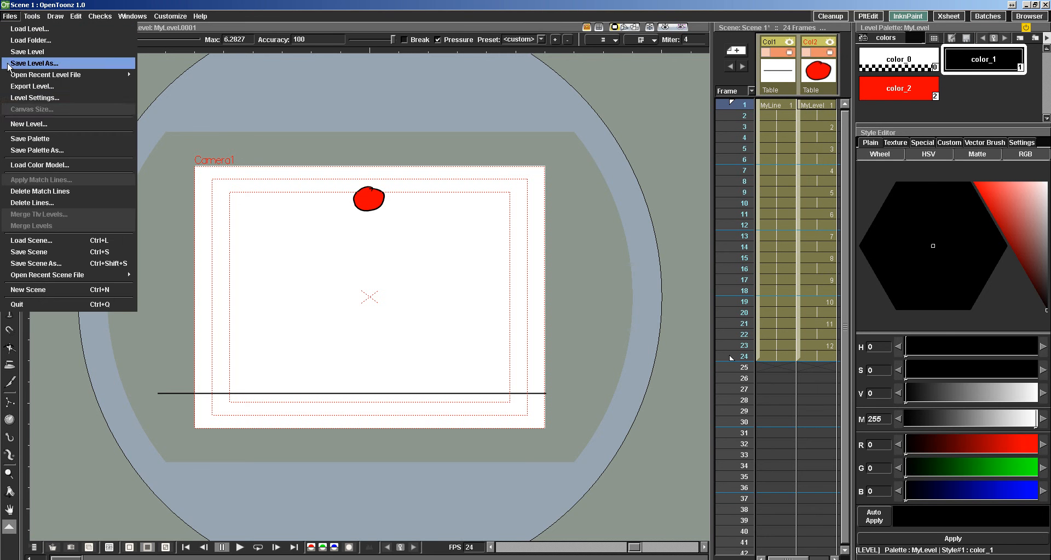
pyautogui.click(22, 252)
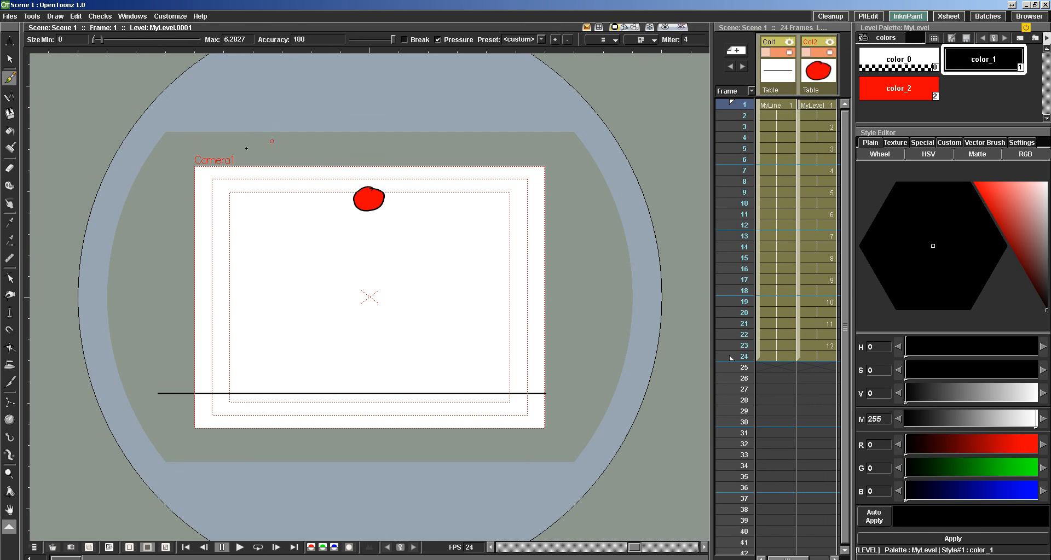
# Add the saved Scene 1.tnz from the Demo project's My First Demo folder to the batch list as a render task.
pyautogui.click(983, 16)
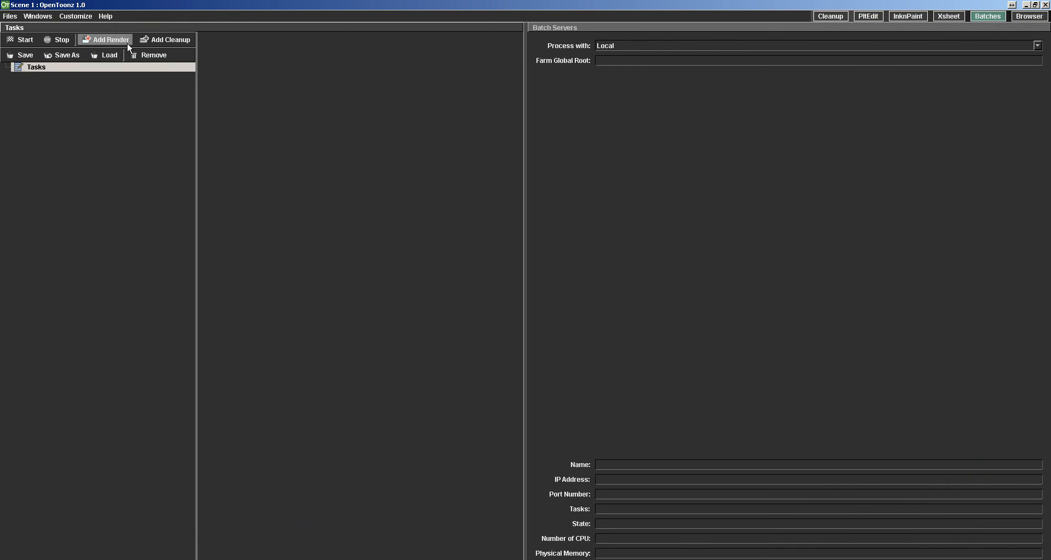
pyautogui.click(105, 38)
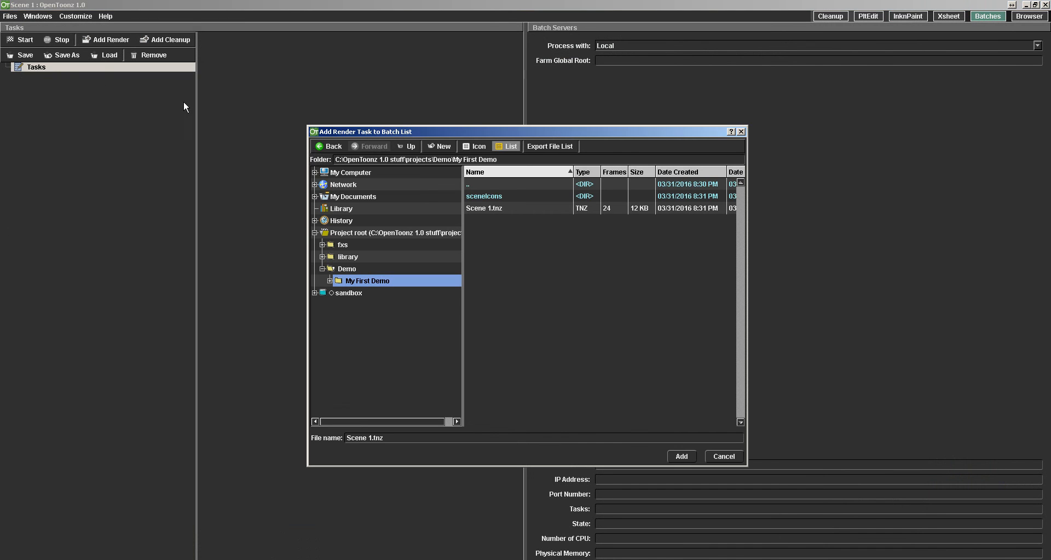
pyautogui.click(481, 208)
pyautogui.click(367, 272)
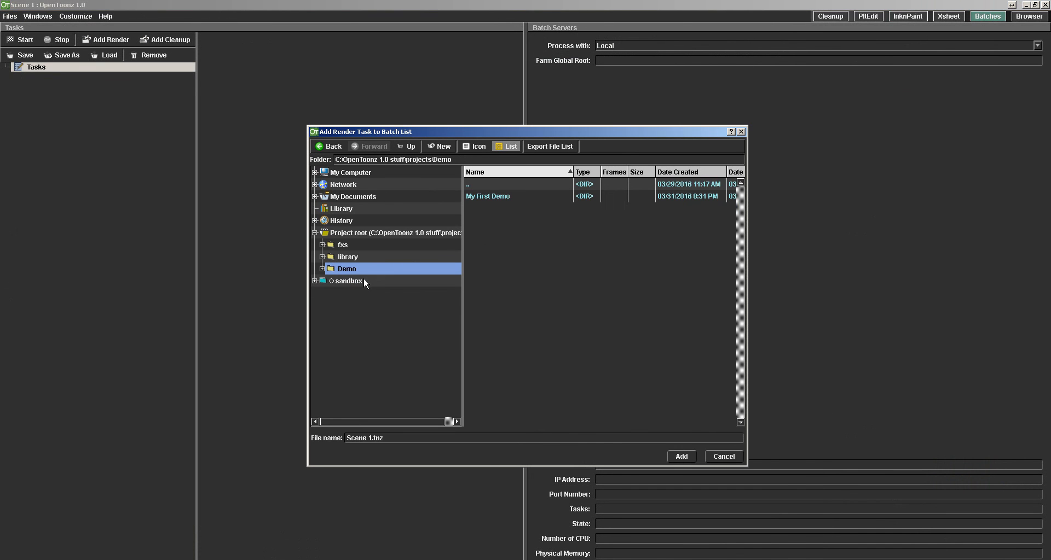
pyautogui.click(343, 281)
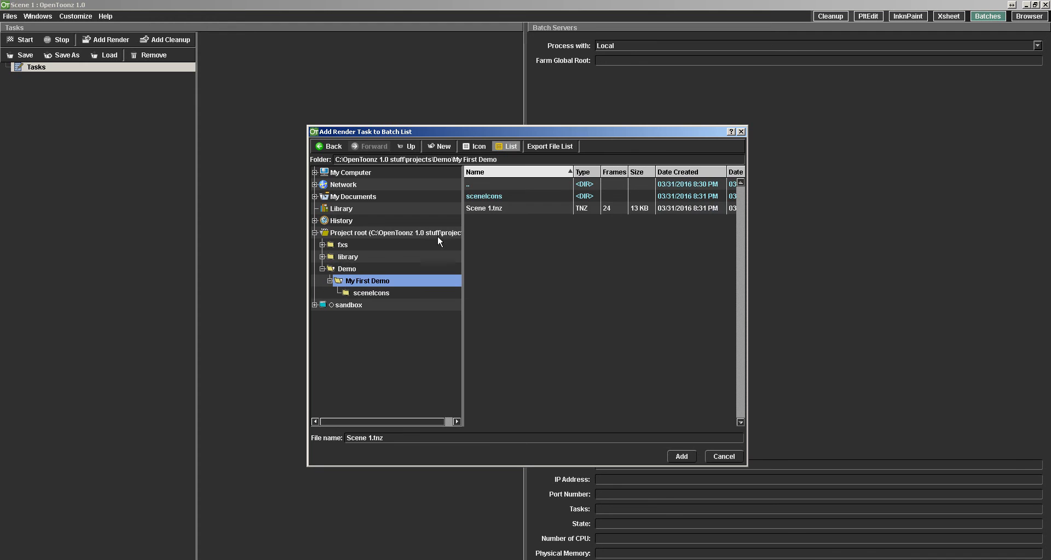
pyautogui.click(480, 209)
pyautogui.click(676, 457)
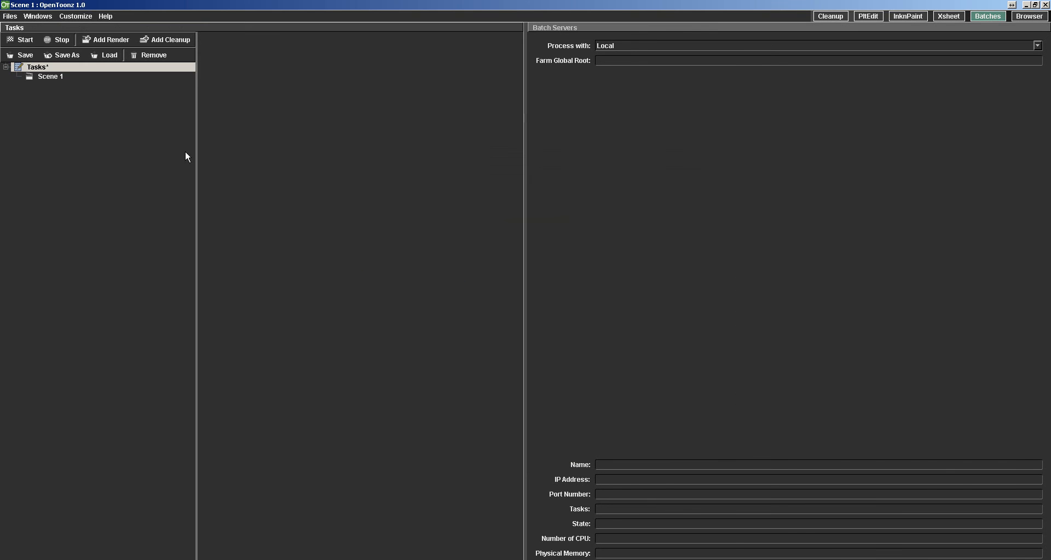
# Select the Scene 1 task to check its render details, including the Bouncing ball.avi output path and frame range.
pyautogui.click(52, 76)
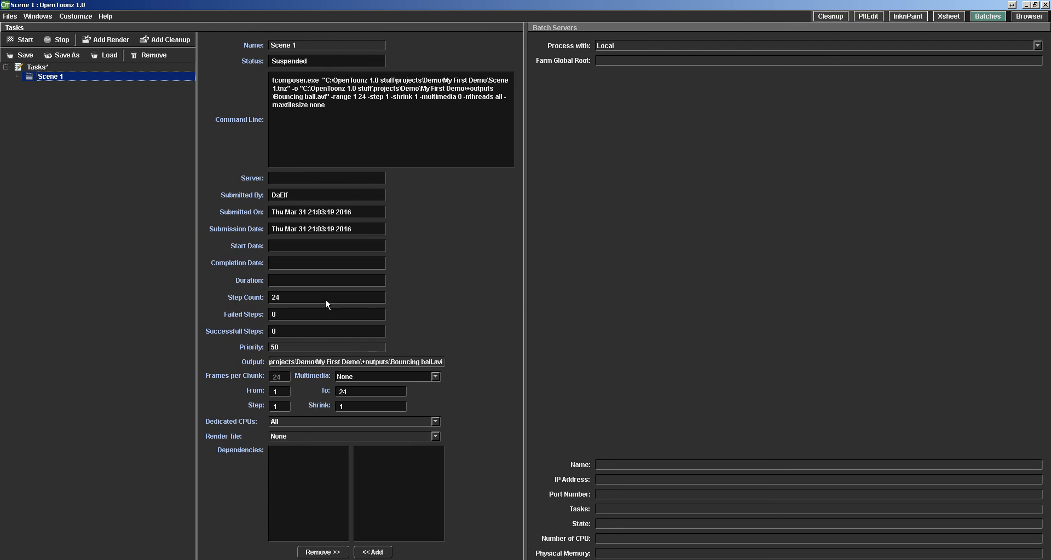
pyautogui.click(70, 173)
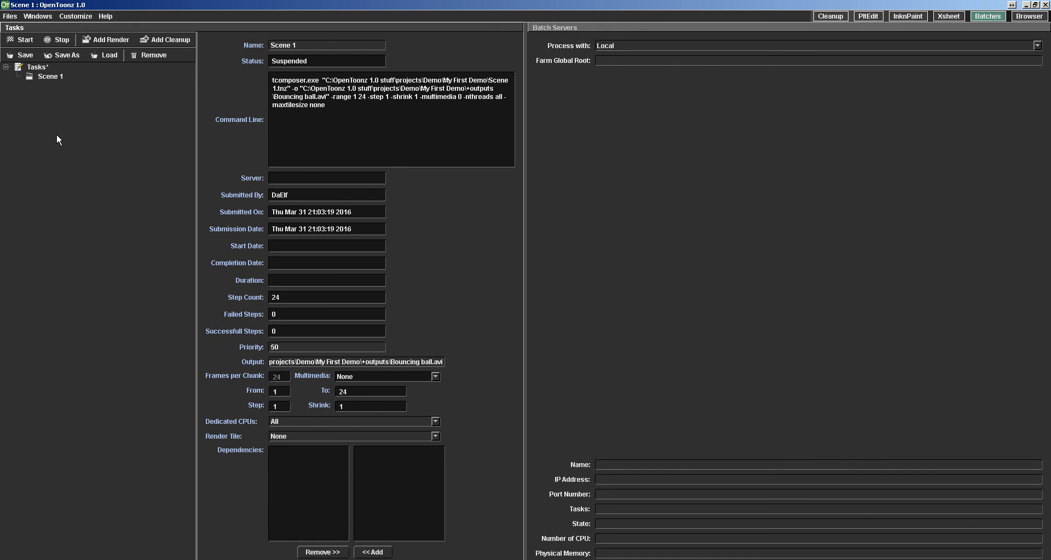
# Try to switch the batch processing from Local to Render Farm.
pyautogui.click(763, 45)
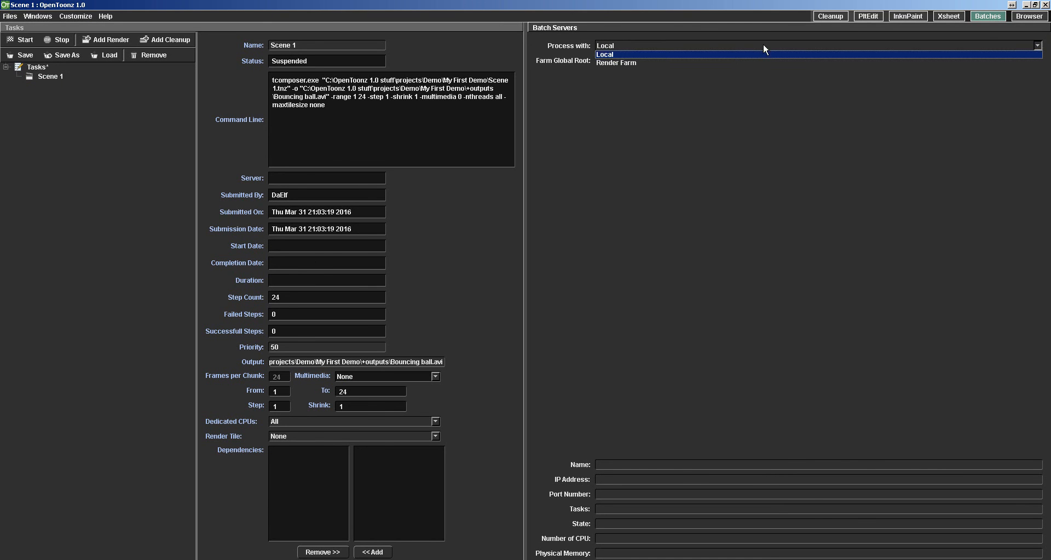
pyautogui.click(742, 60)
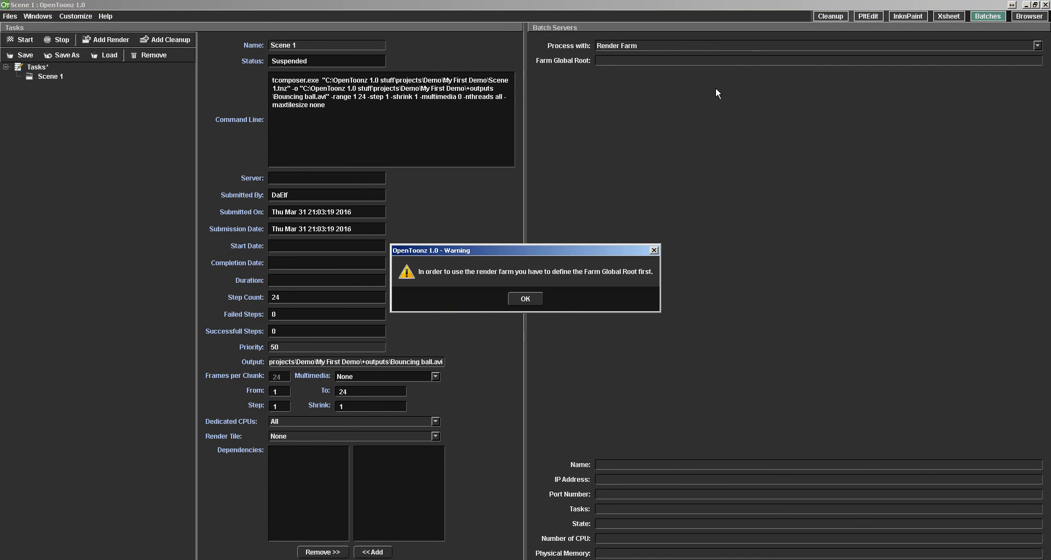
pyautogui.click(523, 299)
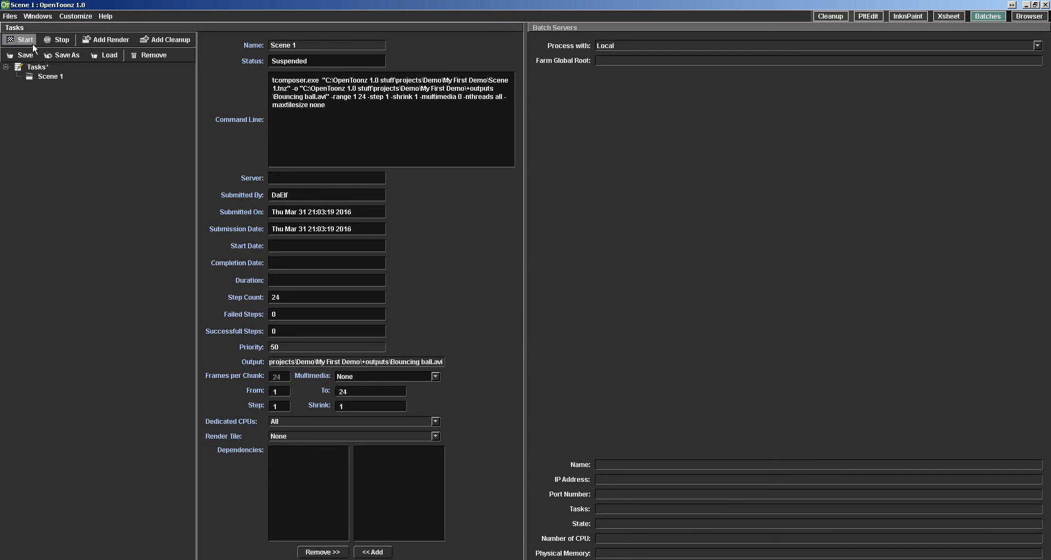
pyautogui.click(908, 15)
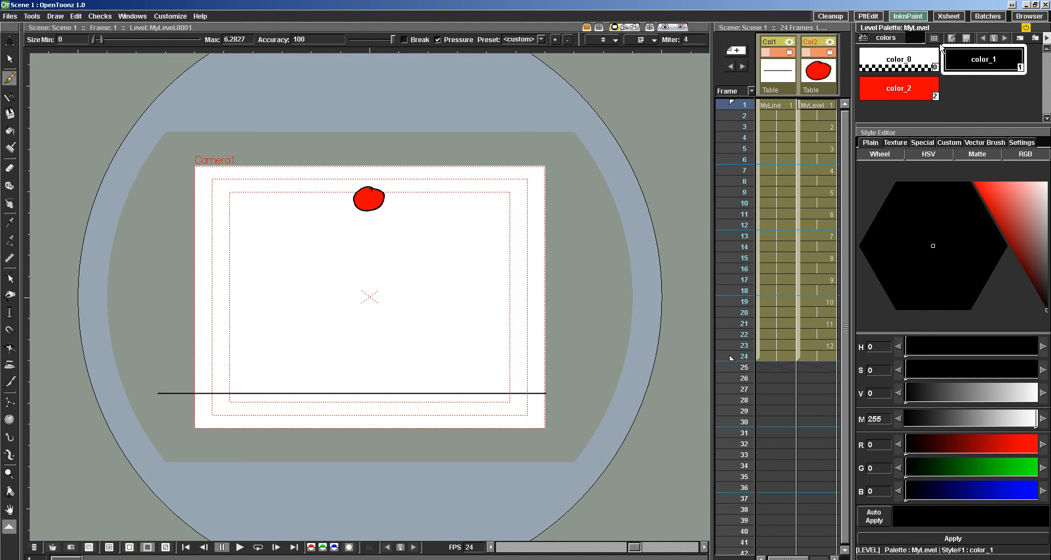
pyautogui.click(949, 16)
pyautogui.click(146, 17)
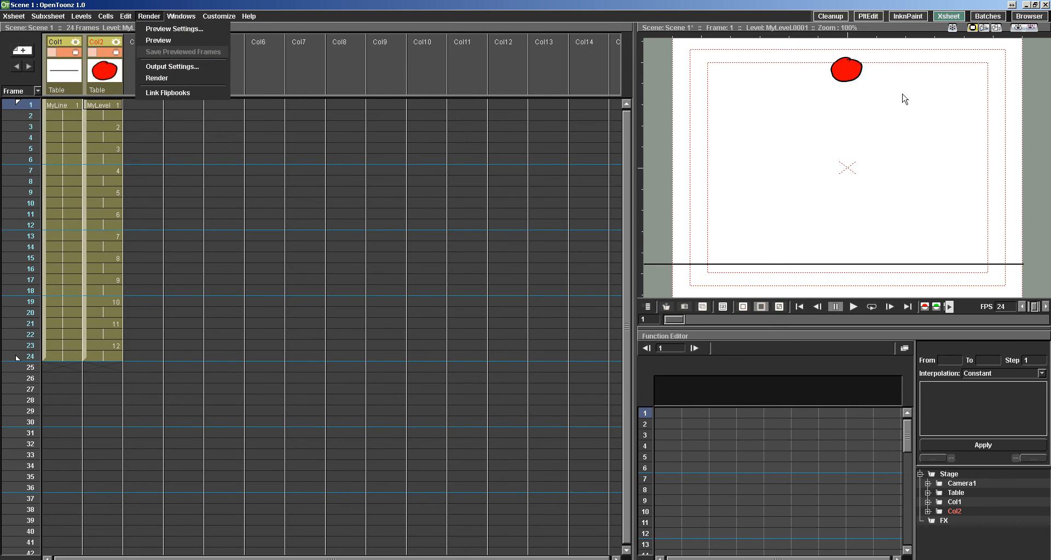
# Return to the Batches room and start rendering the Scene 1 task.
pyautogui.click(987, 15)
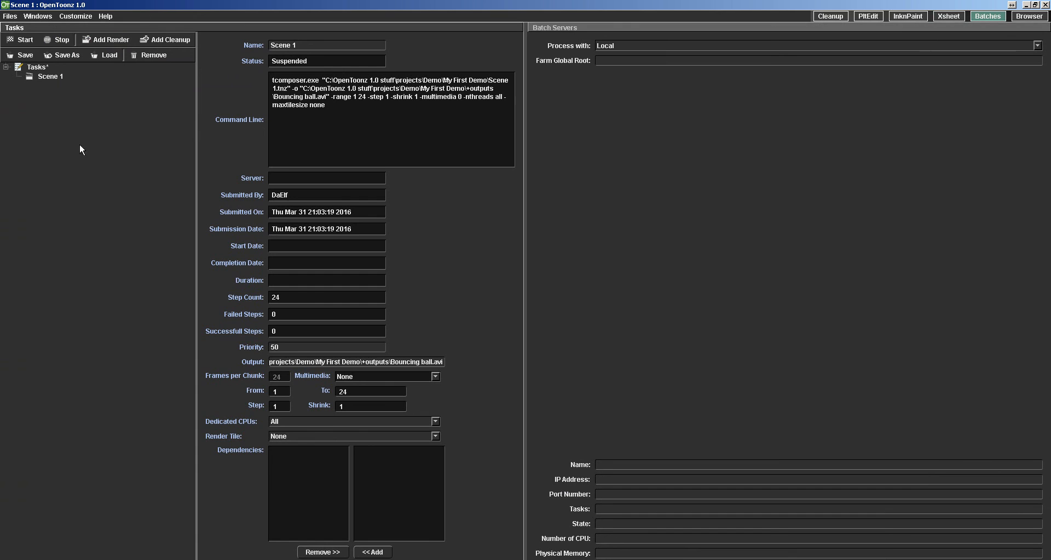
pyautogui.click(25, 43)
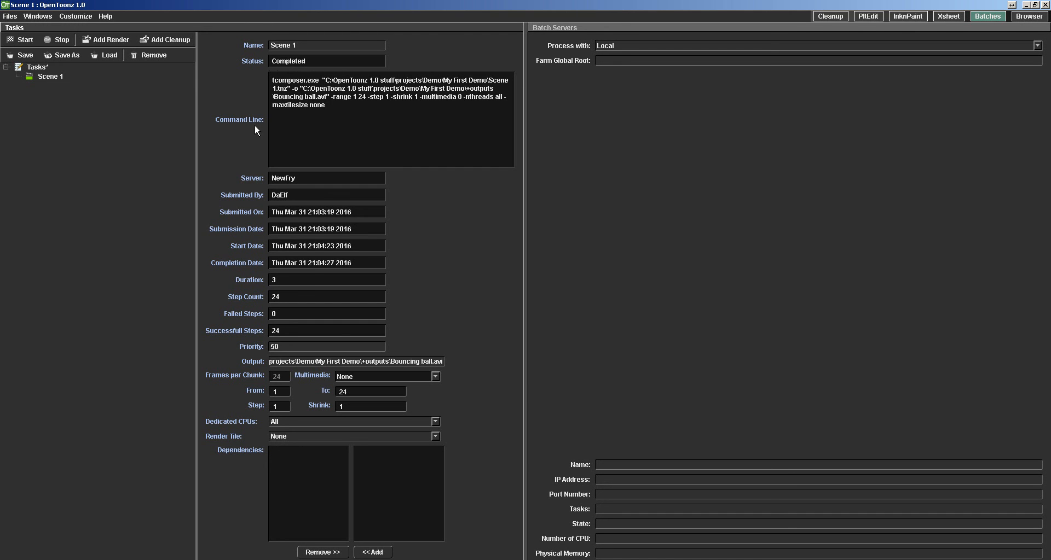
# Play the rendered Bouncing ball.avi from the My First Demo +outputs folder in Windows Explorer, and close the player and folder.
pyautogui.click(153, 559)
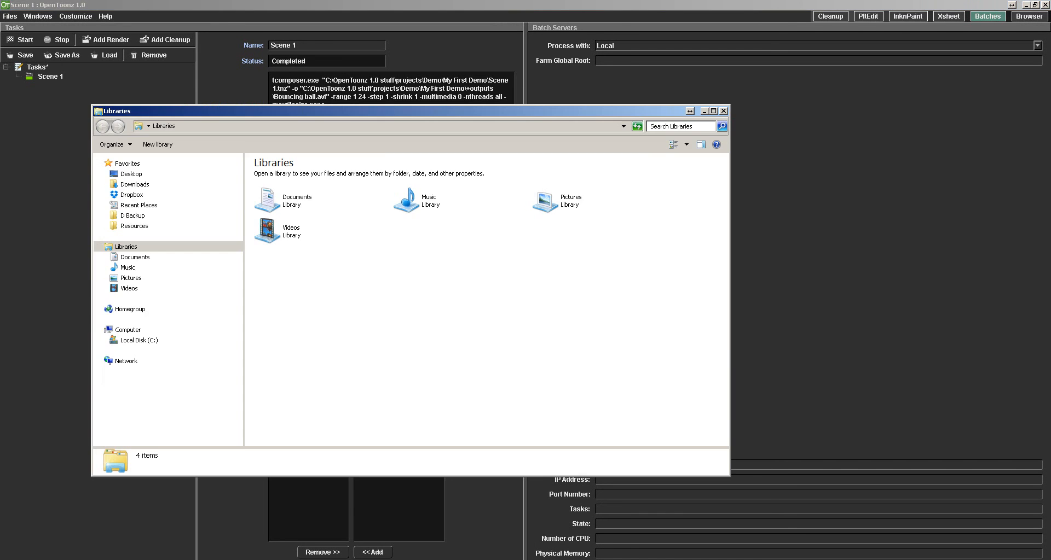
pyautogui.click(139, 339)
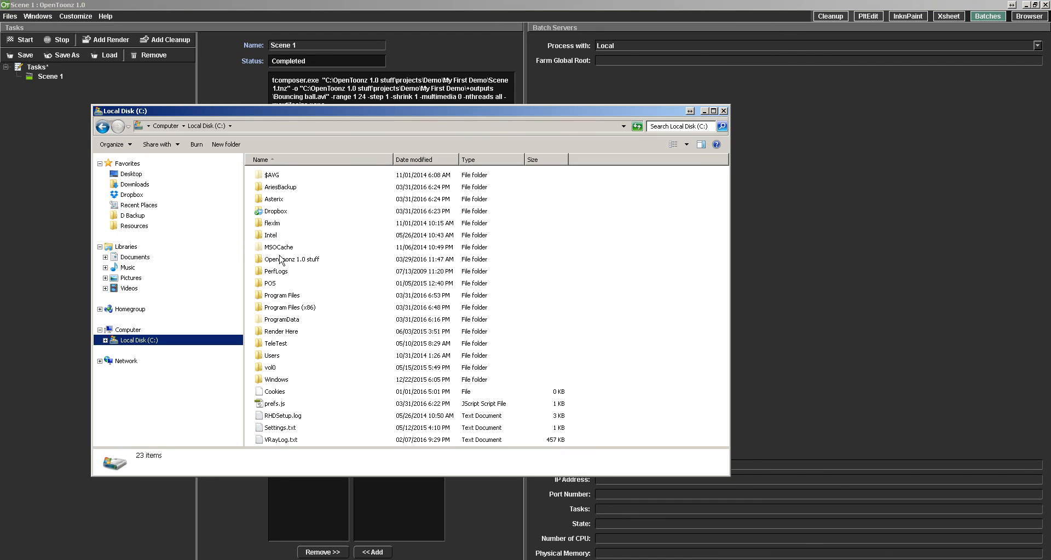
pyautogui.doubleClick(280, 259)
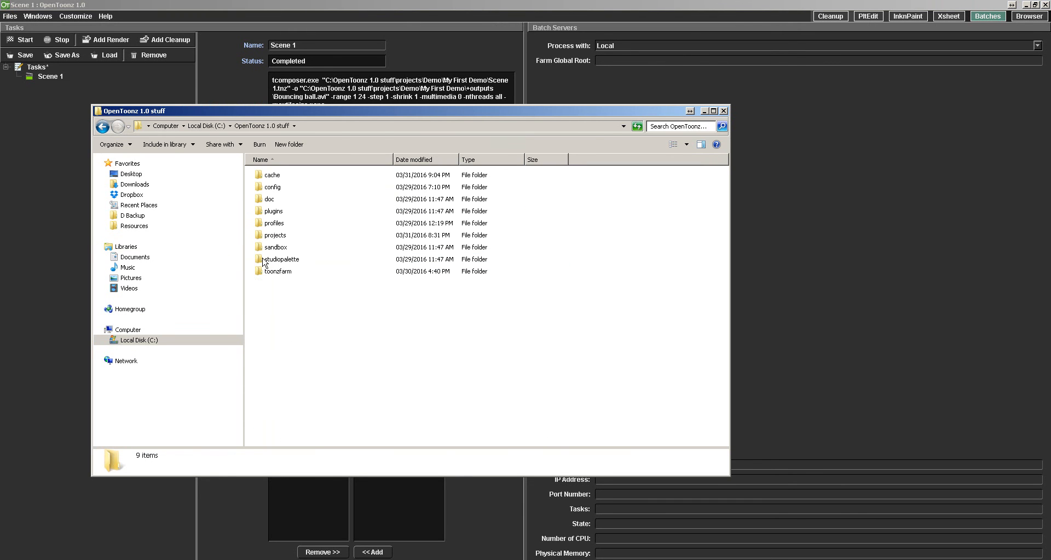
pyautogui.doubleClick(263, 234)
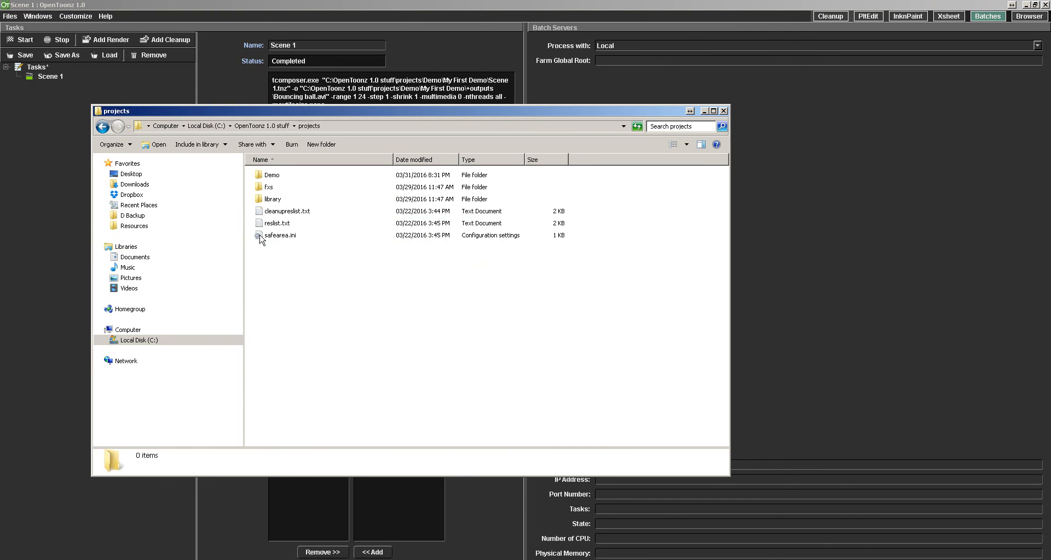
pyautogui.doubleClick(268, 176)
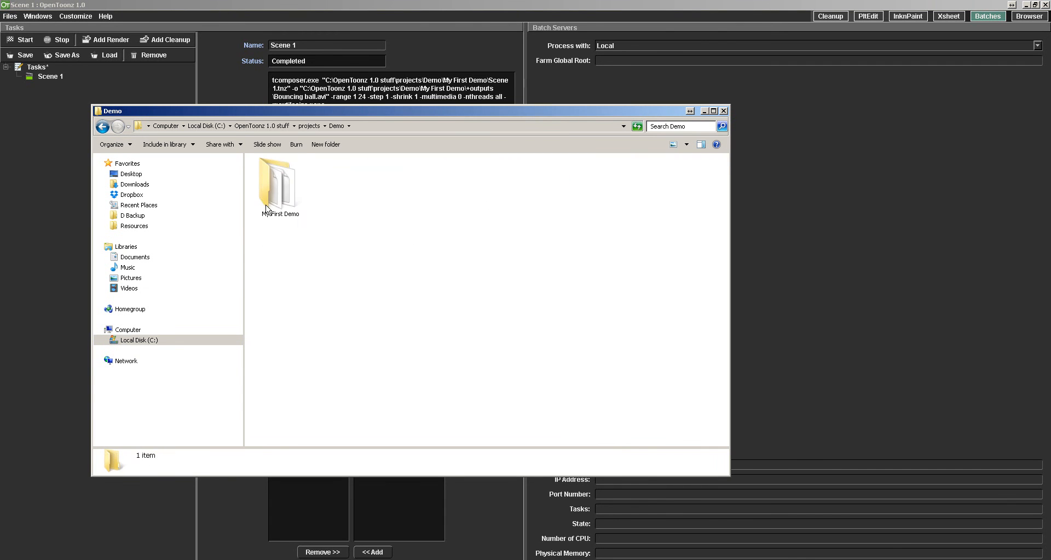
pyautogui.doubleClick(269, 206)
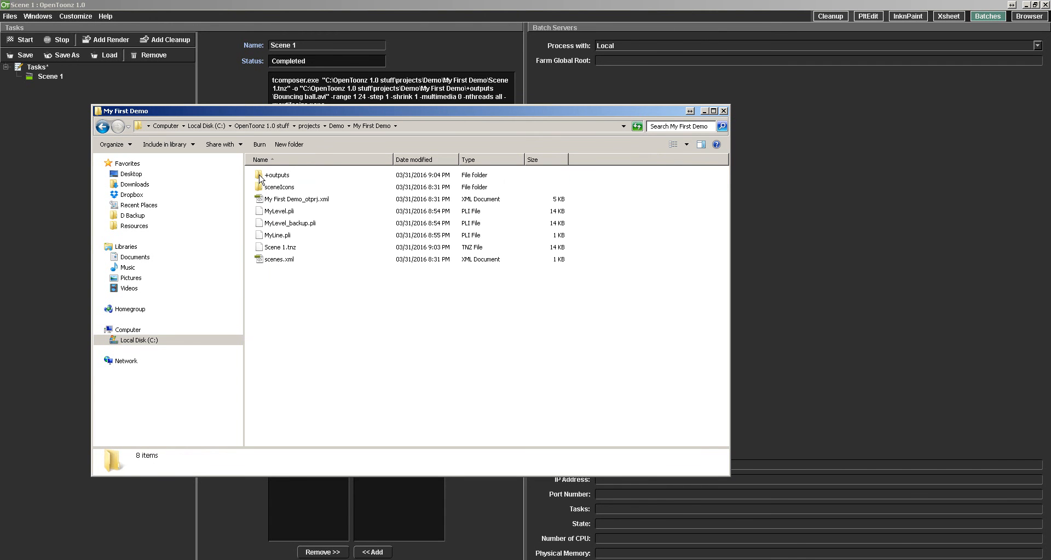
pyautogui.doubleClick(263, 176)
pyautogui.doubleClick(279, 180)
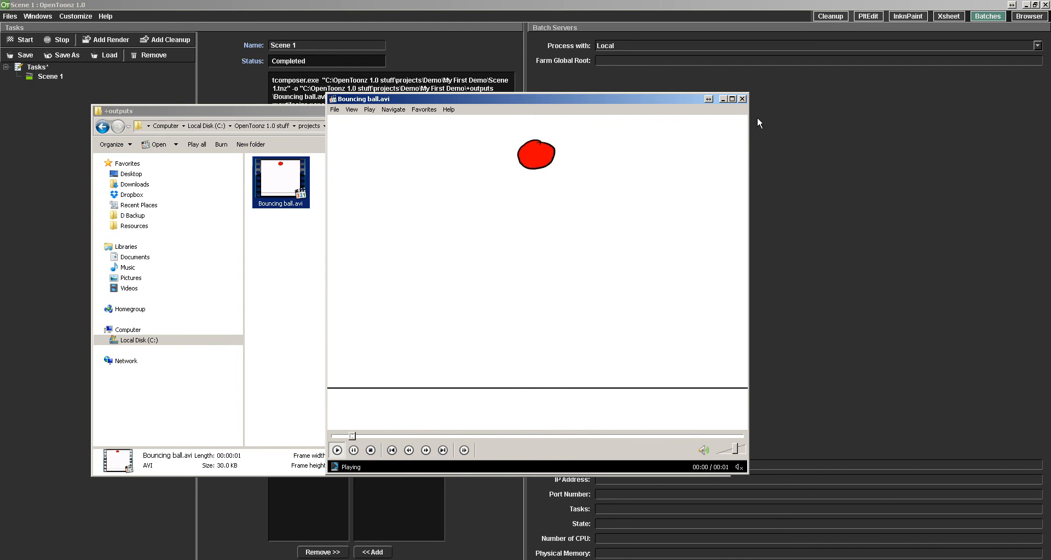
pyautogui.click(742, 100)
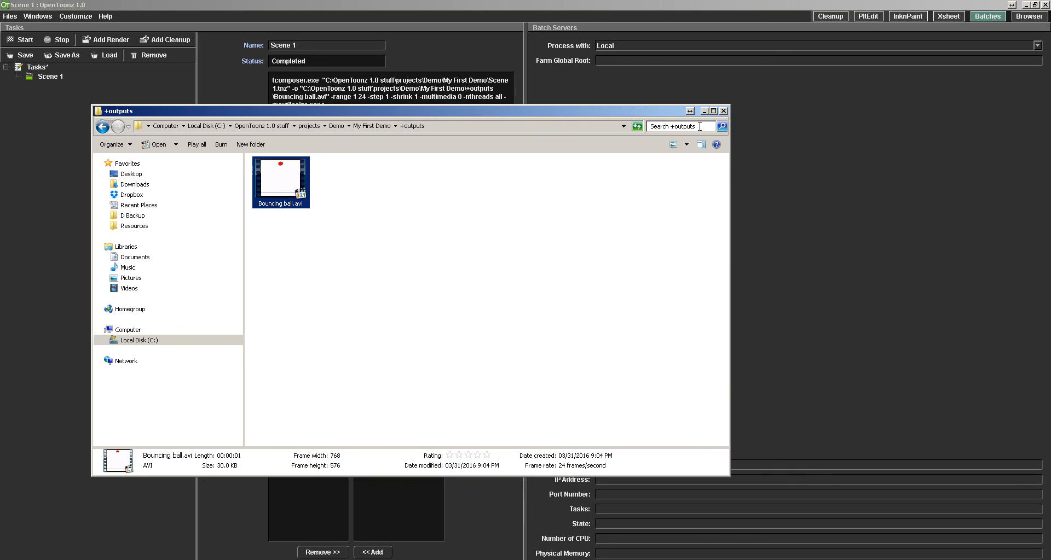
pyautogui.click(723, 111)
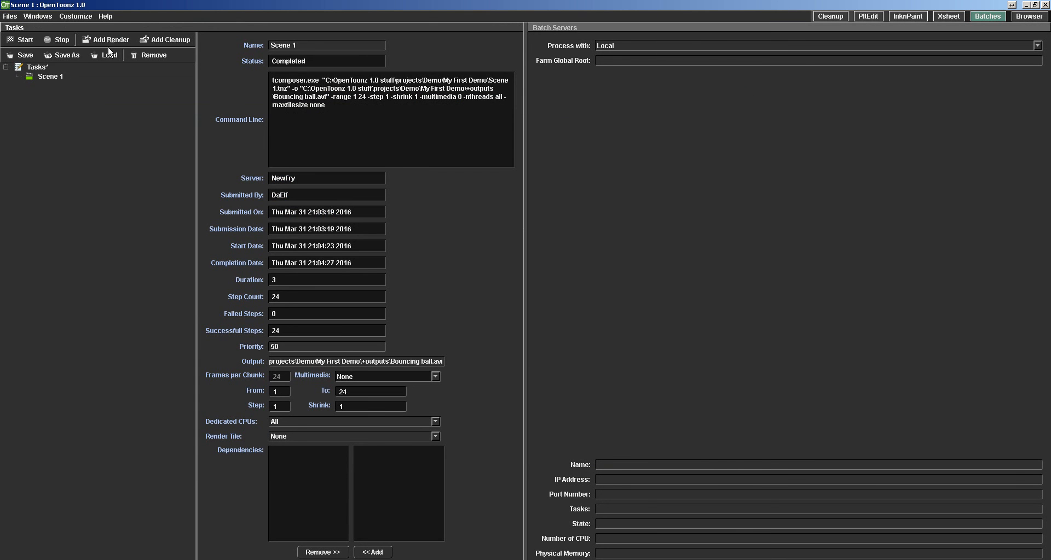
# Look over the InknPaint and Xsheet rooms, and slightly narrow the InknPaint viewer in favour of the xsheet.
pyautogui.click(898, 16)
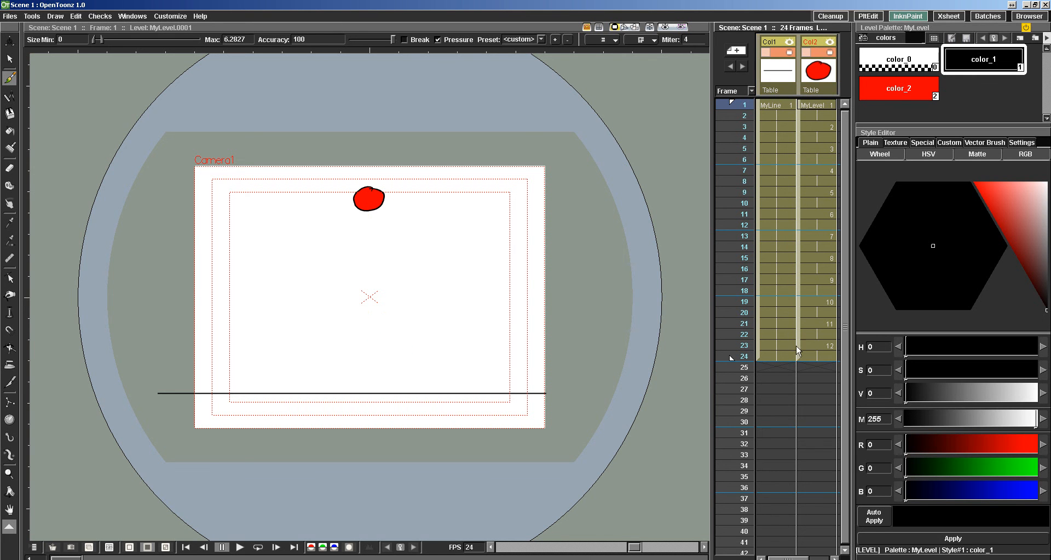
pyautogui.click(950, 15)
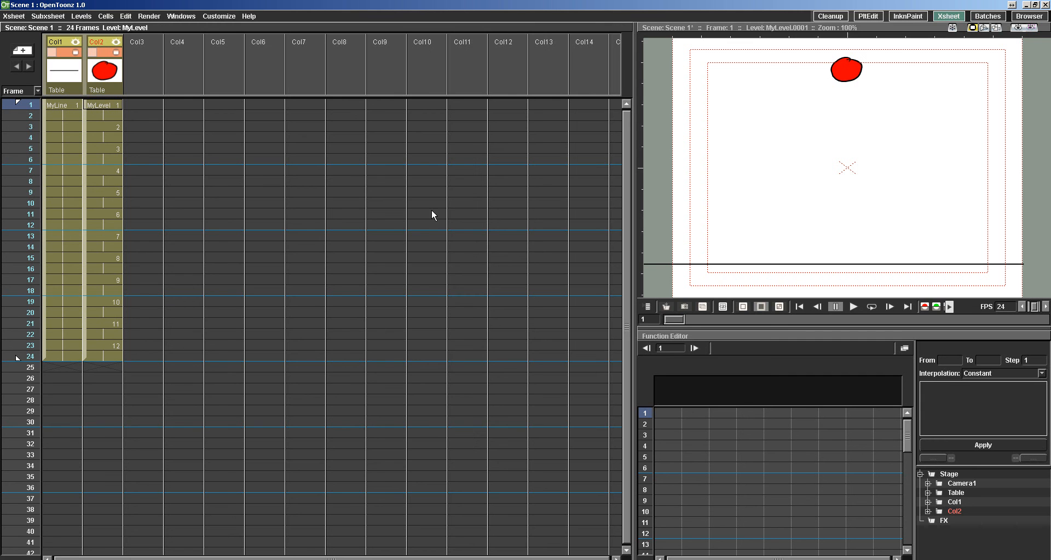
pyautogui.click(895, 16)
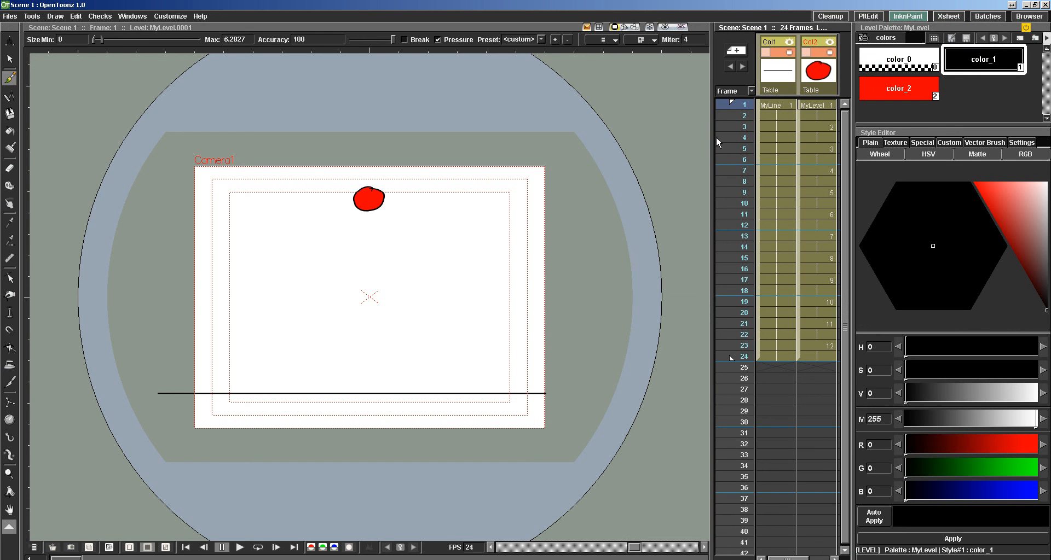
pyautogui.moveTo(712, 137); pyautogui.dragTo(708, 222)
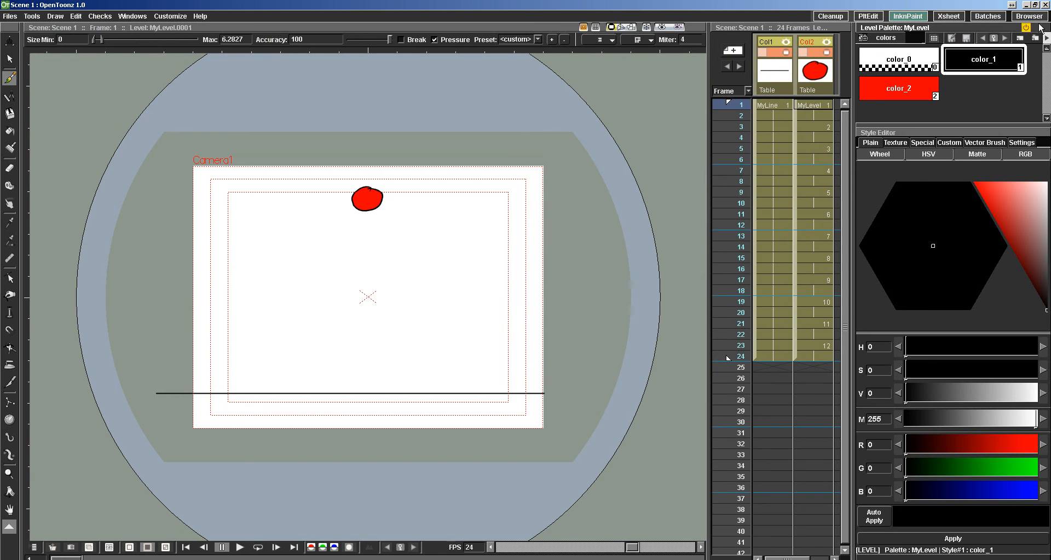
# In the Xsheet room, shrink the viewer pane slightly, and undock and close it.
pyautogui.click(960, 20)
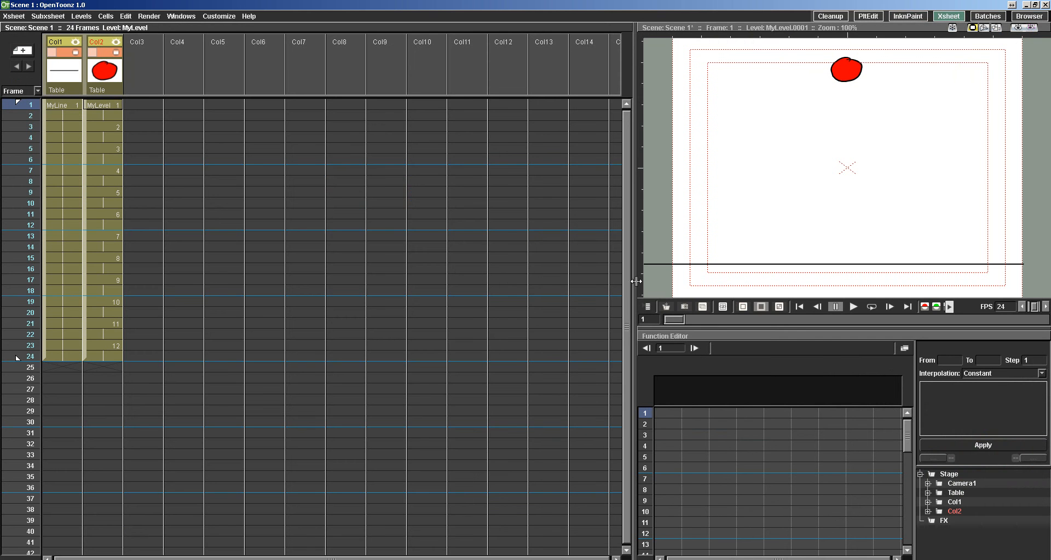
pyautogui.moveTo(806, 330); pyautogui.dragTo(766, 322)
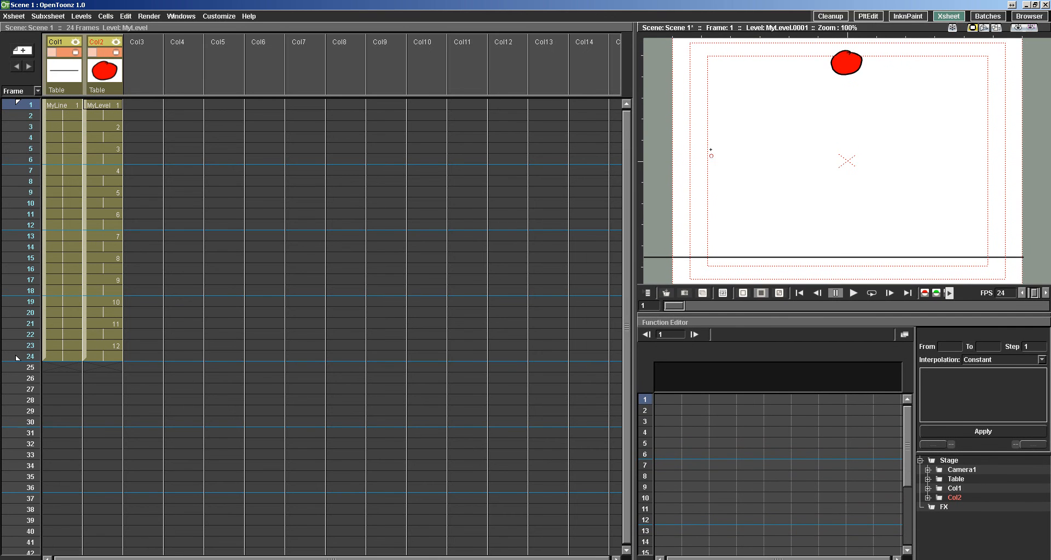
pyautogui.moveTo(728, 21); pyautogui.dragTo(100, 129)
pyautogui.click(437, 130)
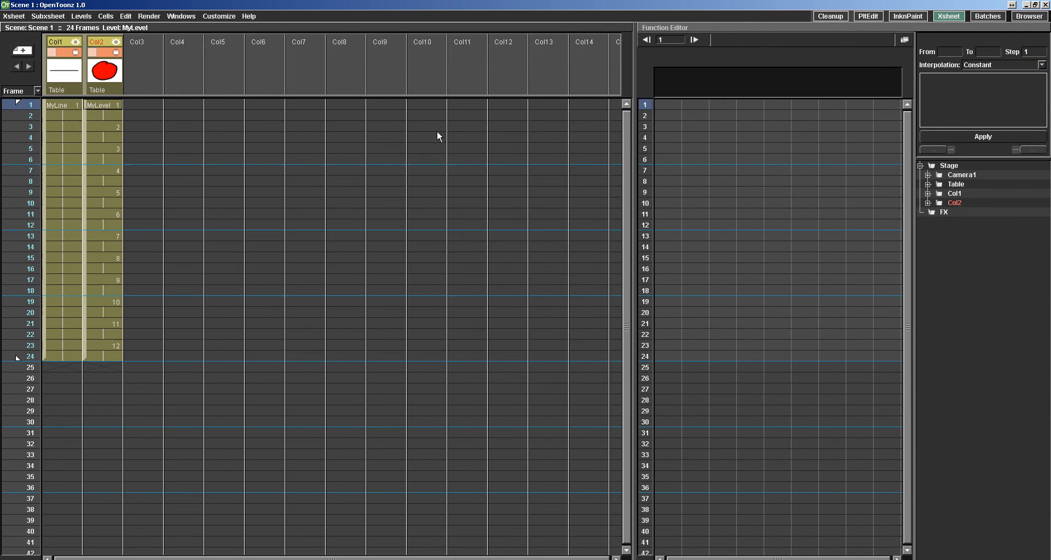
# Open a ComboViewer in the Xsheet room, dock it above the Function Editor, and enlarge its viewing area.
pyautogui.rightClick(428, 174)
pyautogui.click(319, 148)
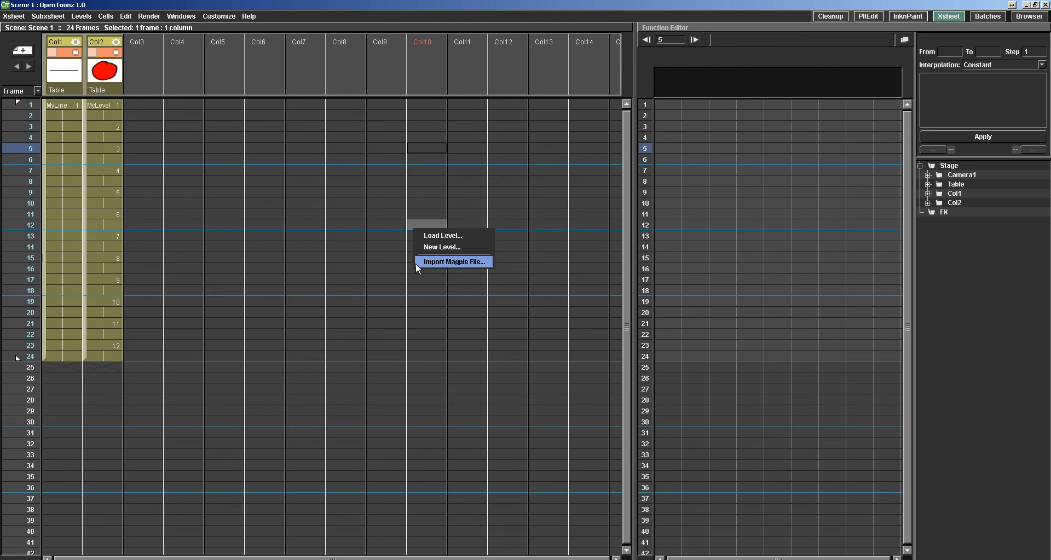
pyautogui.click(185, 17)
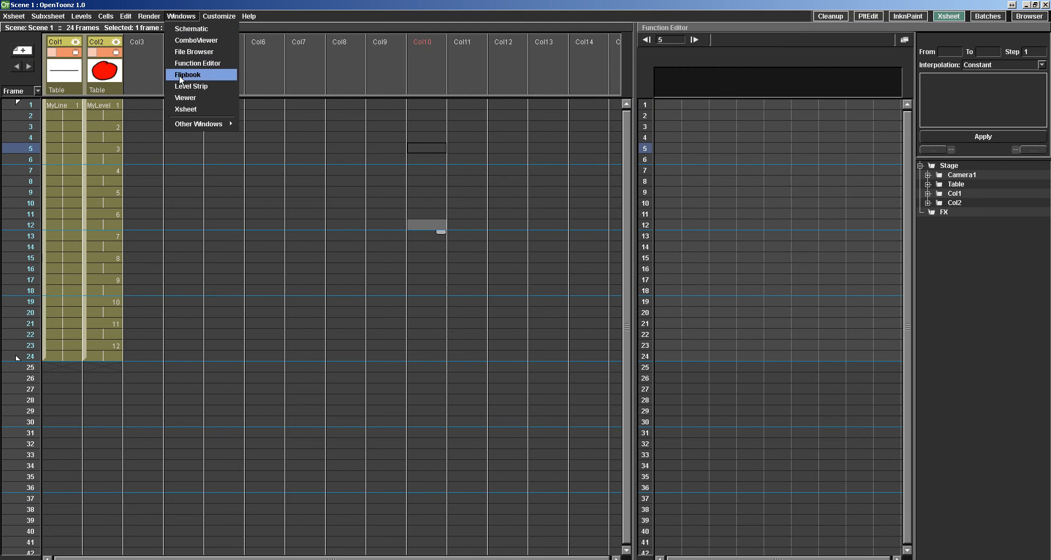
pyautogui.click(193, 41)
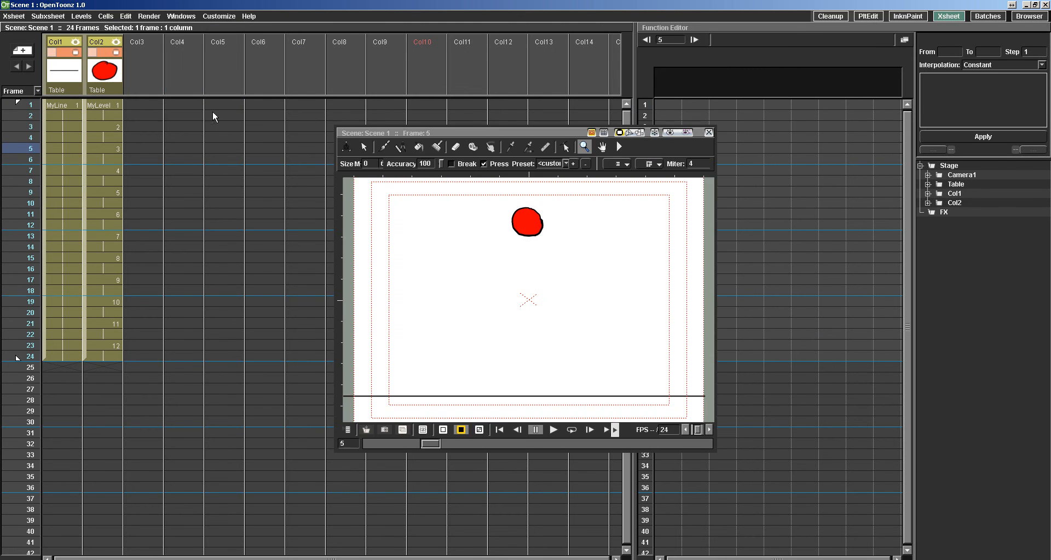
pyautogui.moveTo(465, 129); pyautogui.dragTo(763, 33)
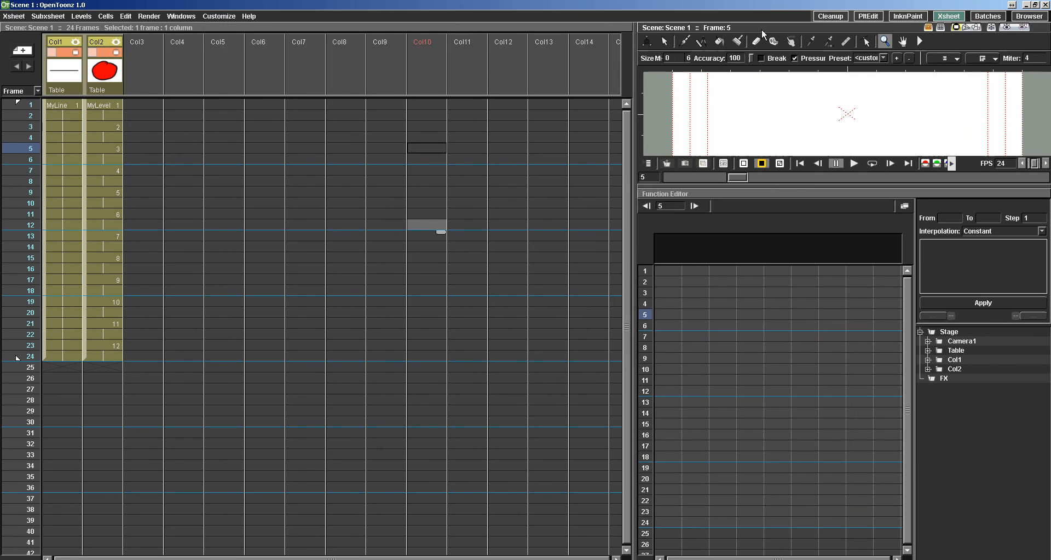
pyautogui.click(756, 178)
pyautogui.moveTo(751, 184); pyautogui.dragTo(715, 328)
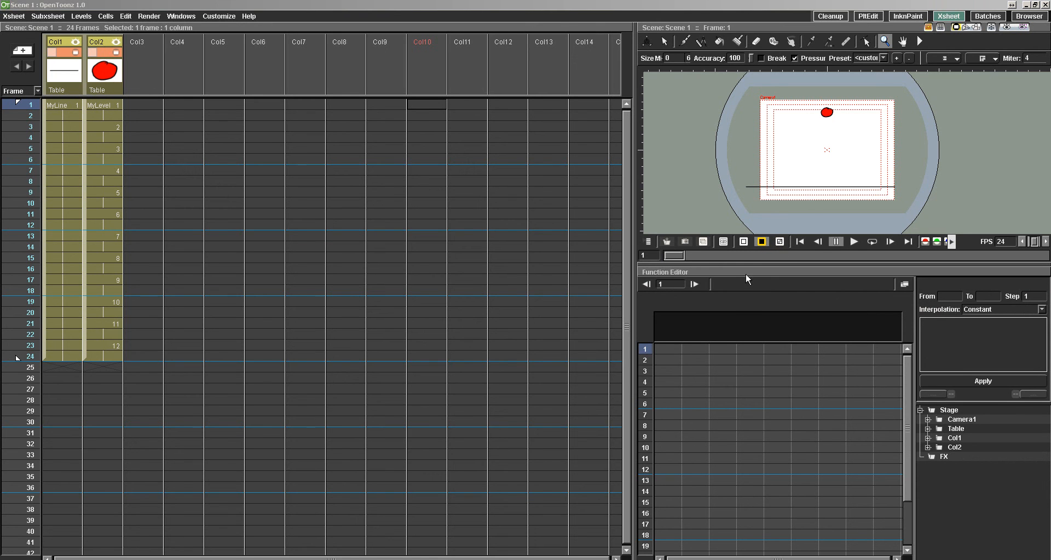
# Examine the animation channels of Col1 and Col2 in the Function Editor by showing, expanding and collapsing them.
pyautogui.click(753, 300)
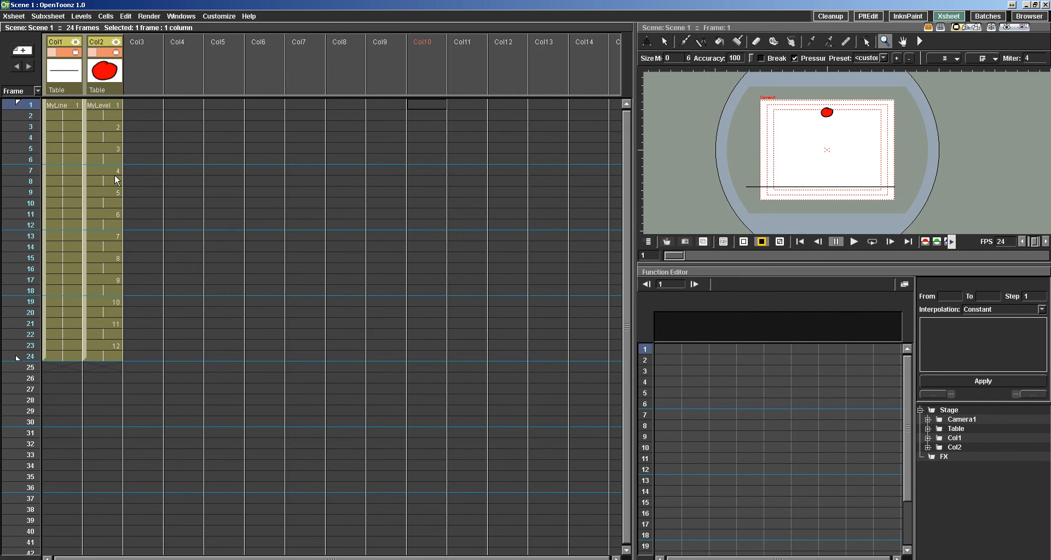
pyautogui.click(954, 438)
pyautogui.click(928, 439)
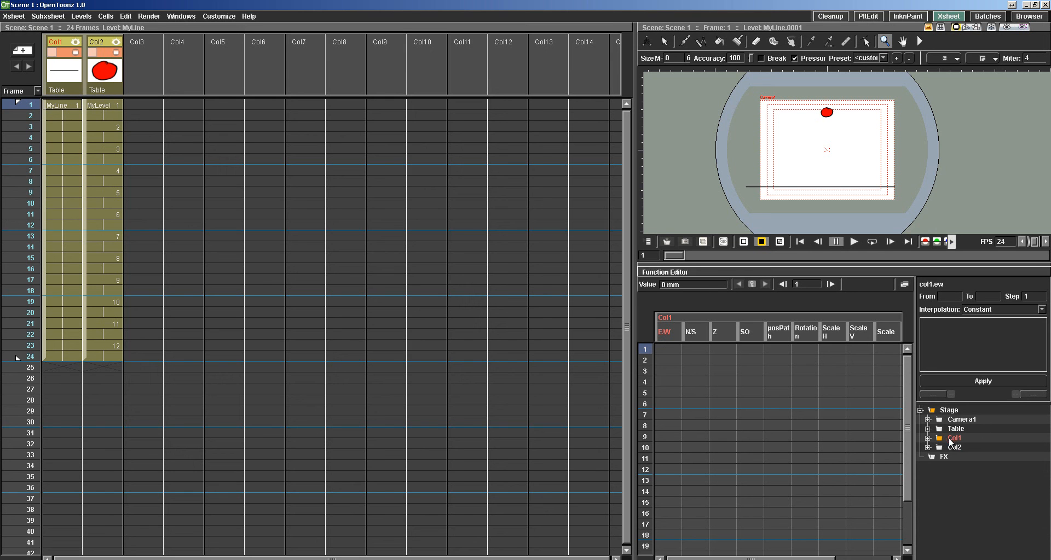
pyautogui.click(955, 448)
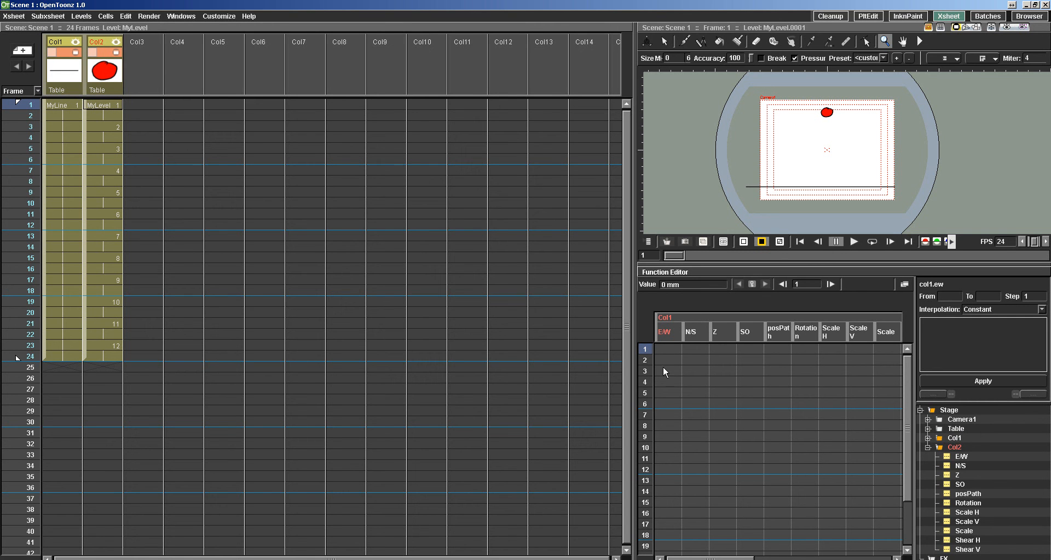
pyautogui.doubleClick(935, 447)
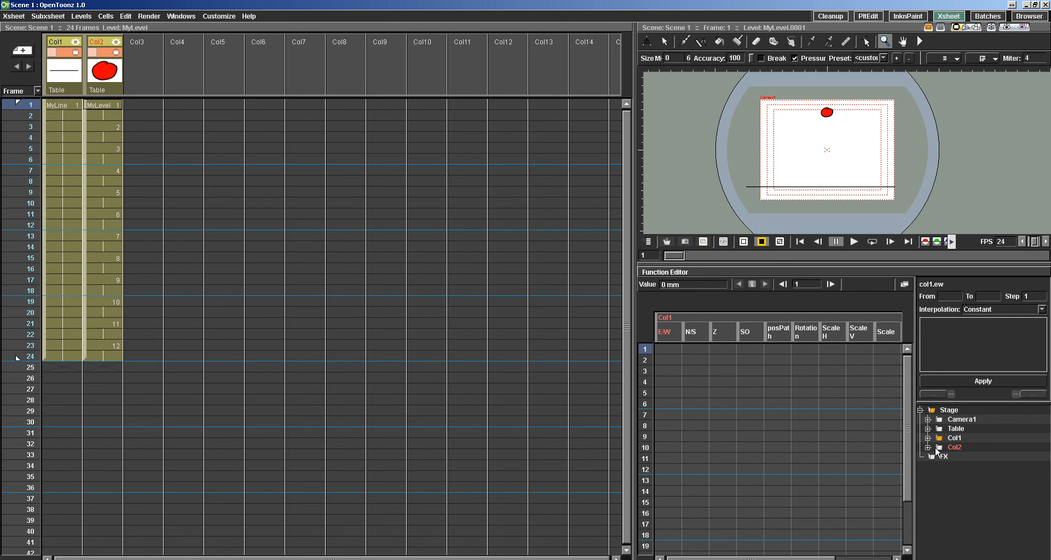
pyautogui.click(956, 444)
pyautogui.click(954, 446)
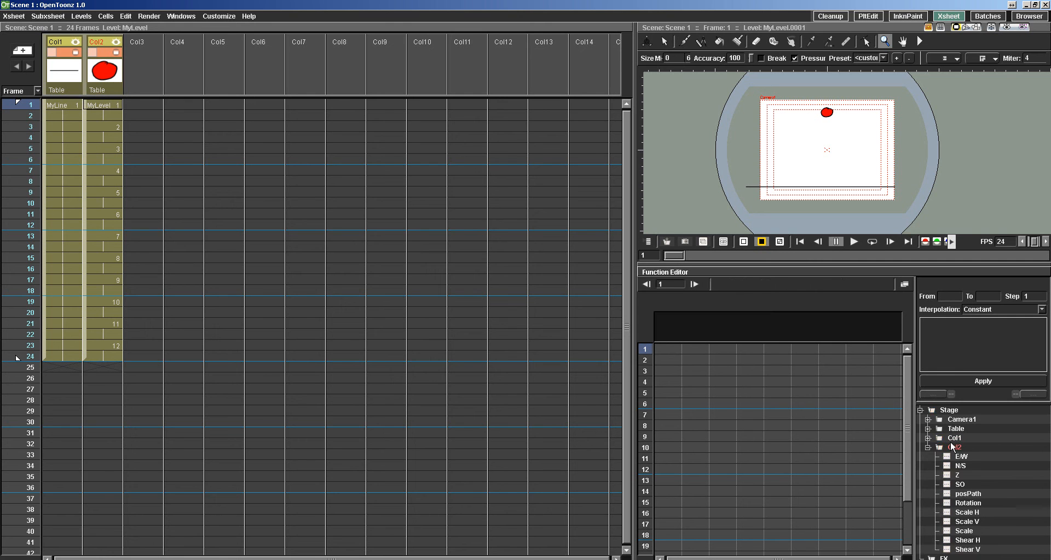
# Show the animation channels of Col1 and Col2 in the Function Editor, and select Col2's E/W channel.
pyautogui.click(953, 439)
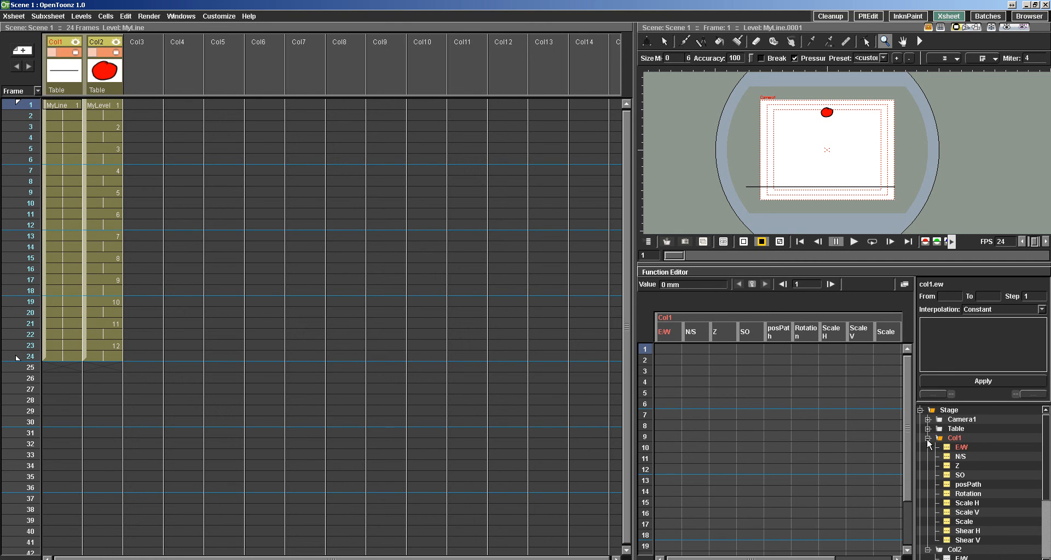
pyautogui.click(928, 439)
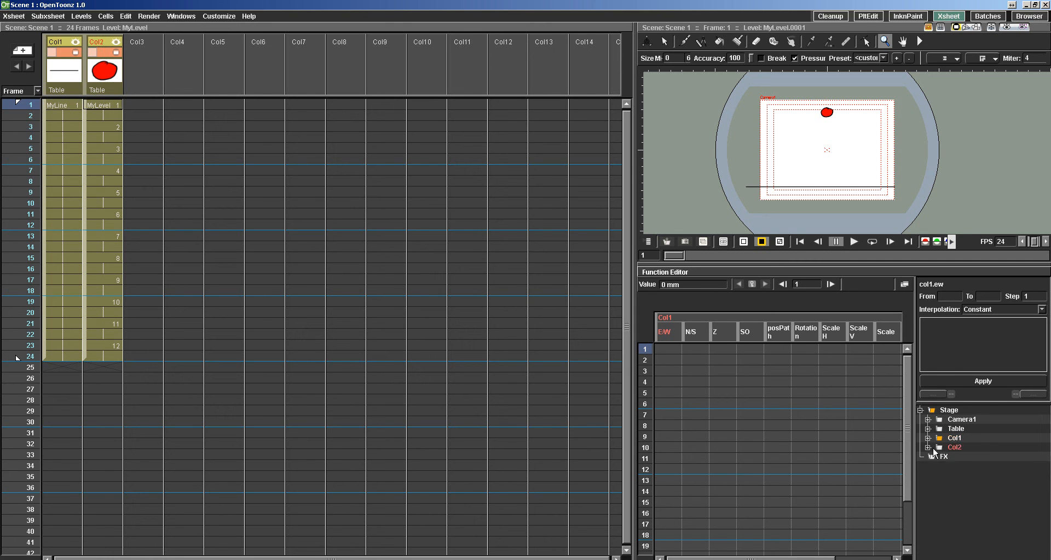
pyautogui.click(945, 449)
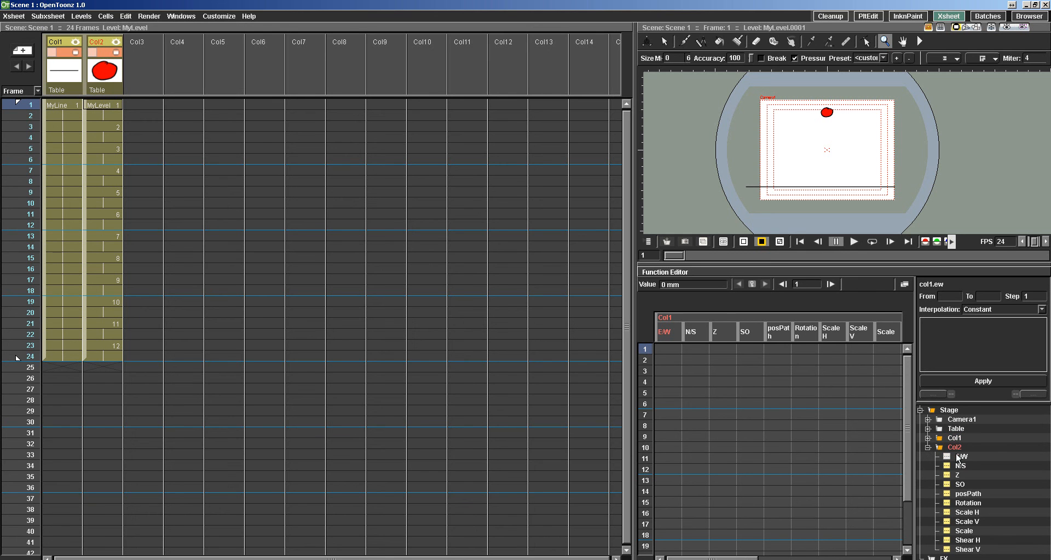
pyautogui.click(953, 456)
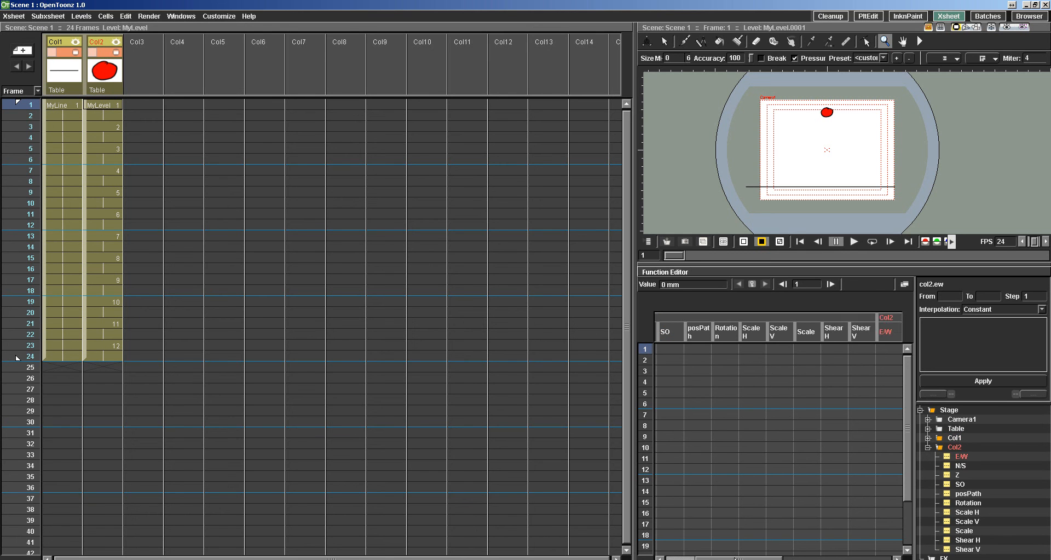
pyautogui.moveTo(763, 555); pyautogui.dragTo(829, 554)
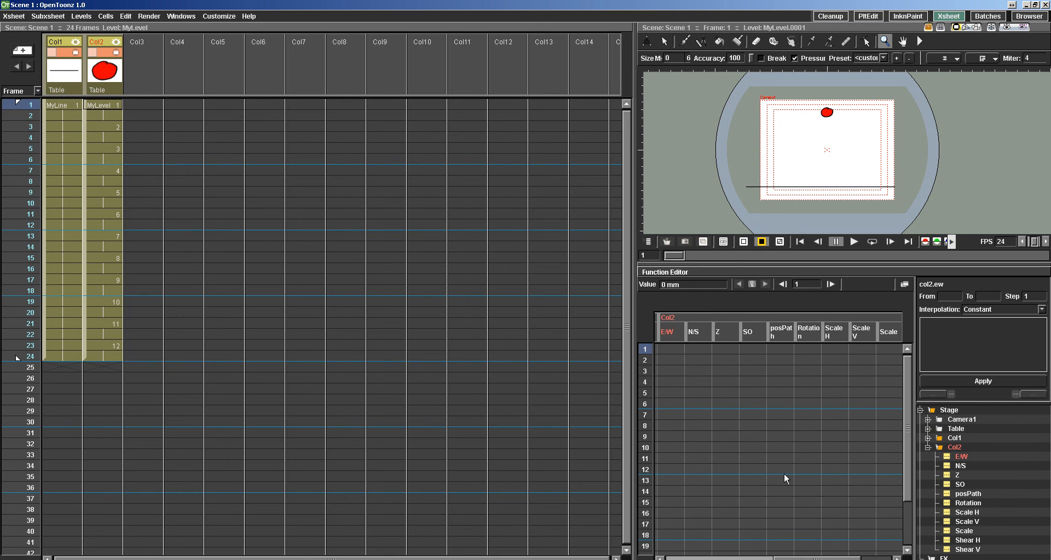
# Offset Col2 at frame 1 by setting E/W first to 9 mm and then to 16 mm, and N/S to 22 mm.
pyautogui.doubleClick(664, 346)
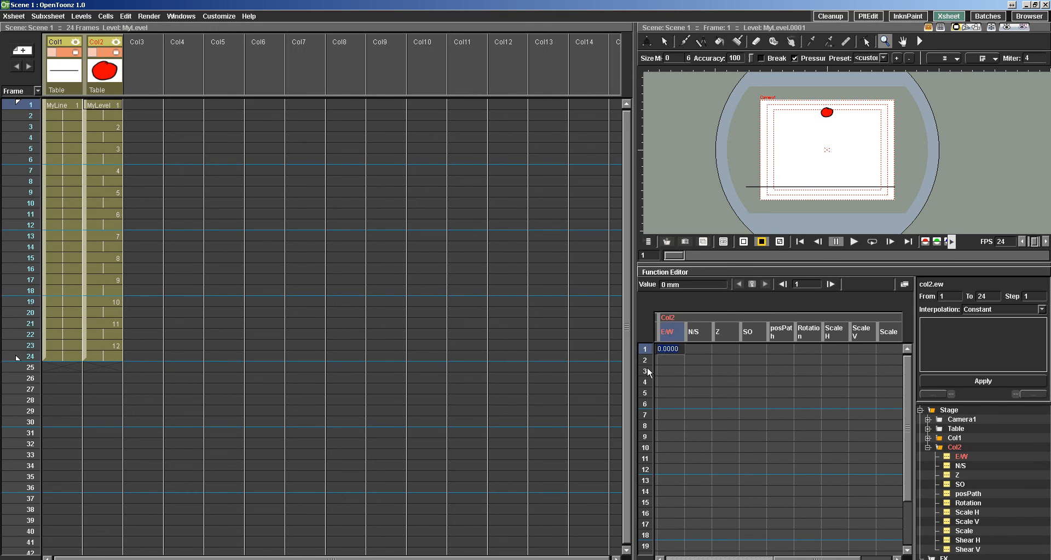
pyautogui.write('9')
pyautogui.press('Return')
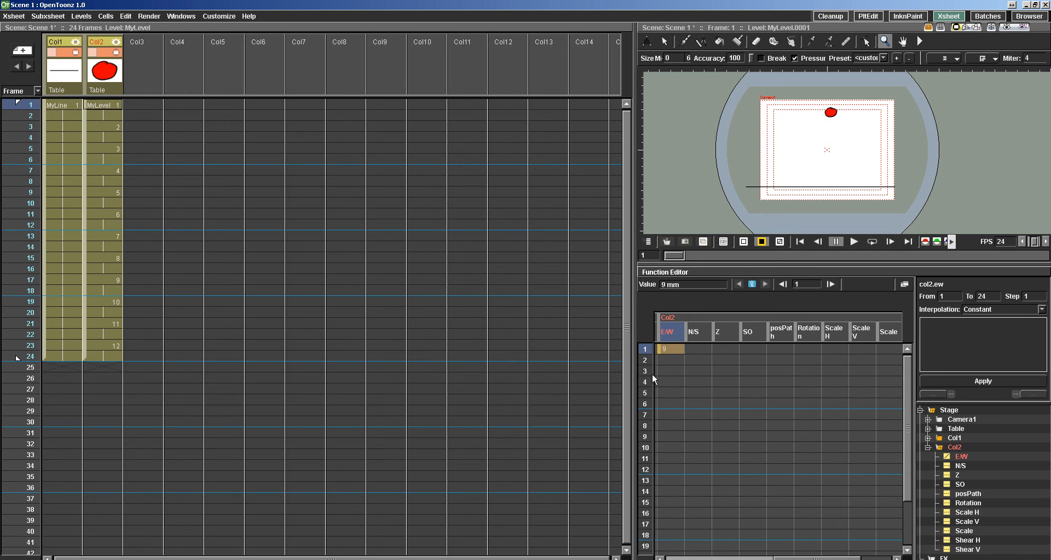
pyautogui.doubleClick(665, 349)
pyautogui.write('16')
pyautogui.press('Return')
pyautogui.doubleClick(694, 349)
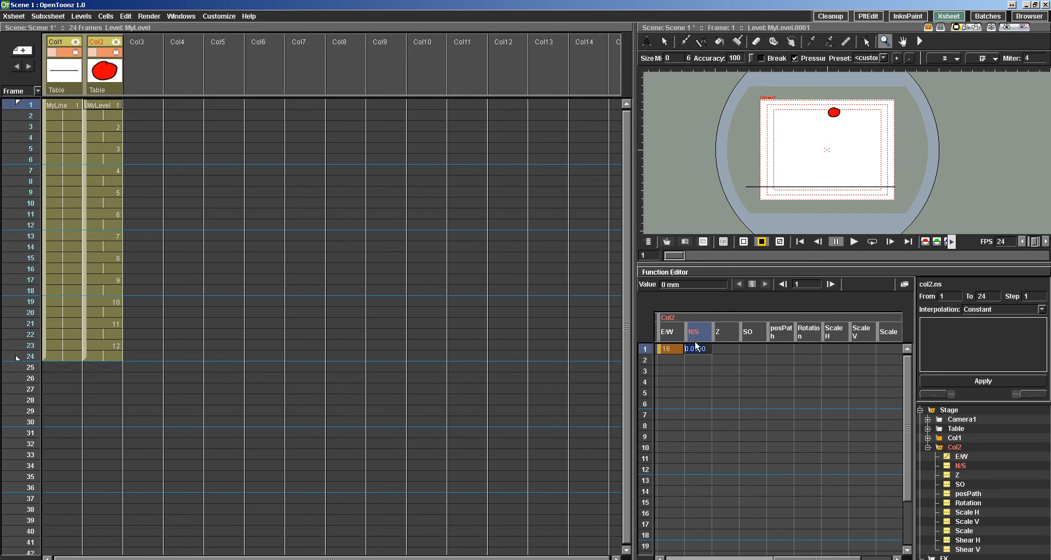
pyautogui.press('Return')
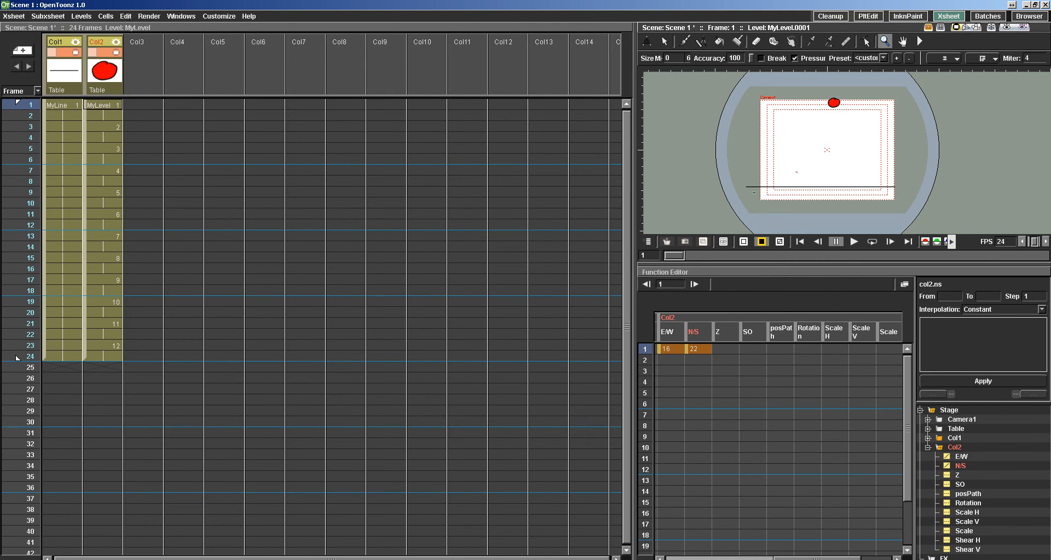
# Set Col2's E/W at frame 1 to 0 mm and delete its N/S keyframe.
pyautogui.click(692, 350)
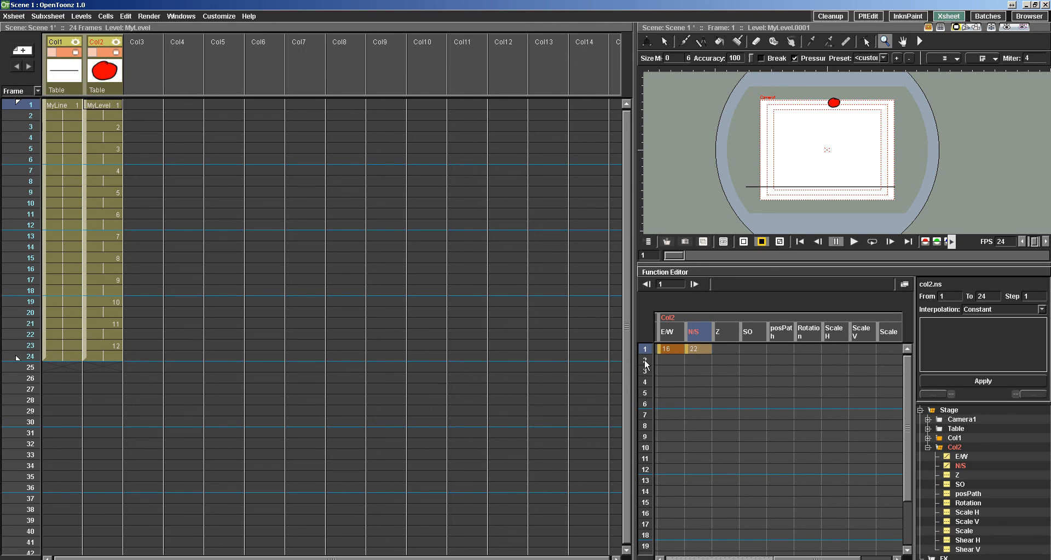
pyautogui.doubleClick(665, 350)
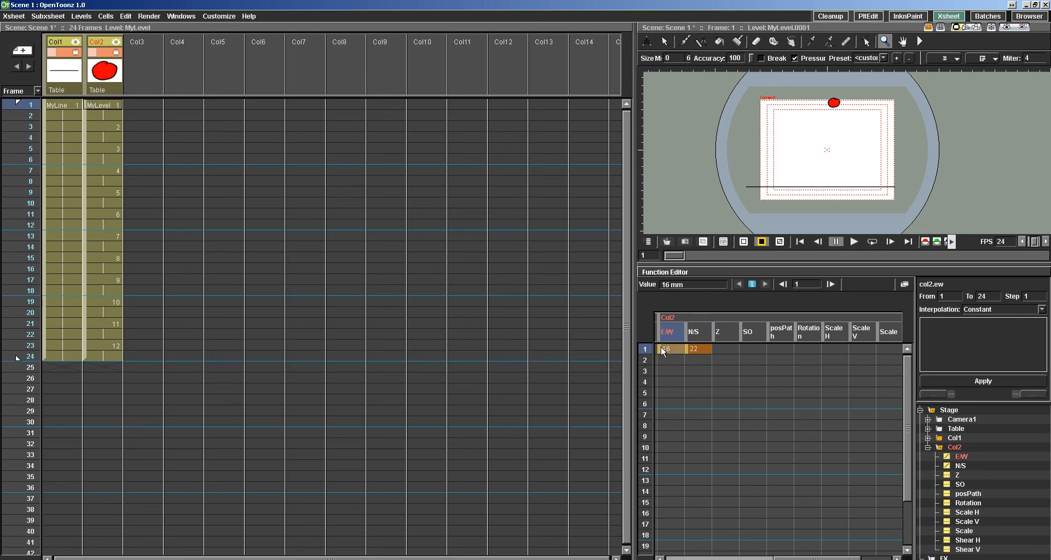
pyautogui.write('0')
pyautogui.press('Return')
pyautogui.doubleClick(694, 350)
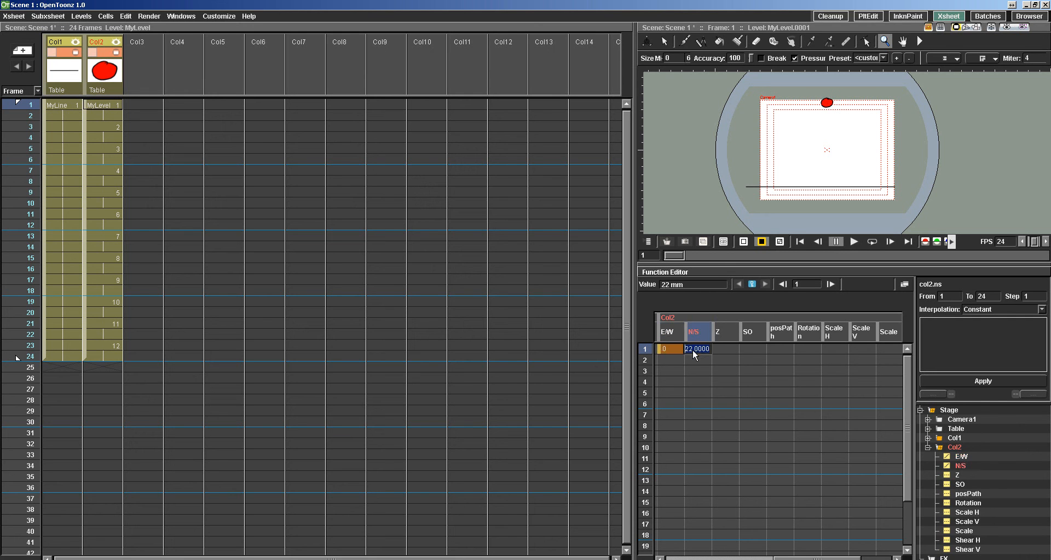
pyautogui.press('Return')
pyautogui.rightClick(664, 349)
pyautogui.click(672, 384)
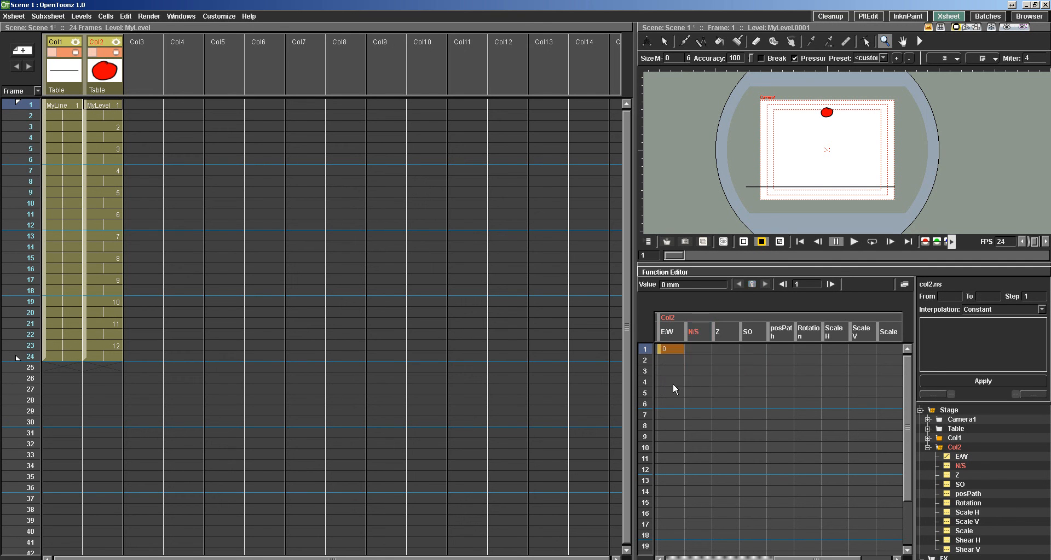
# Delete Col2's E/W keyframe at frame 1.
pyautogui.rightClick(674, 352)
pyautogui.click(678, 391)
pyautogui.rightClick(668, 348)
pyautogui.click(679, 388)
pyautogui.rightClick(667, 349)
pyautogui.click(673, 391)
# Collapse Col2 in the Function Editor and show the animation channels of Camera1.
pyautogui.moveTo(787, 559); pyautogui.dragTo(680, 559)
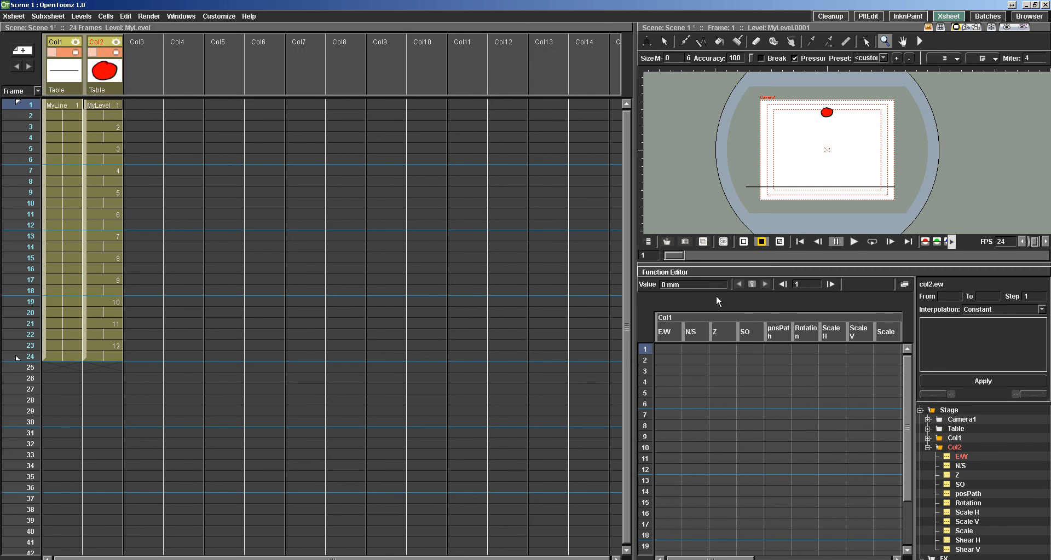
pyautogui.click(928, 447)
pyautogui.click(961, 420)
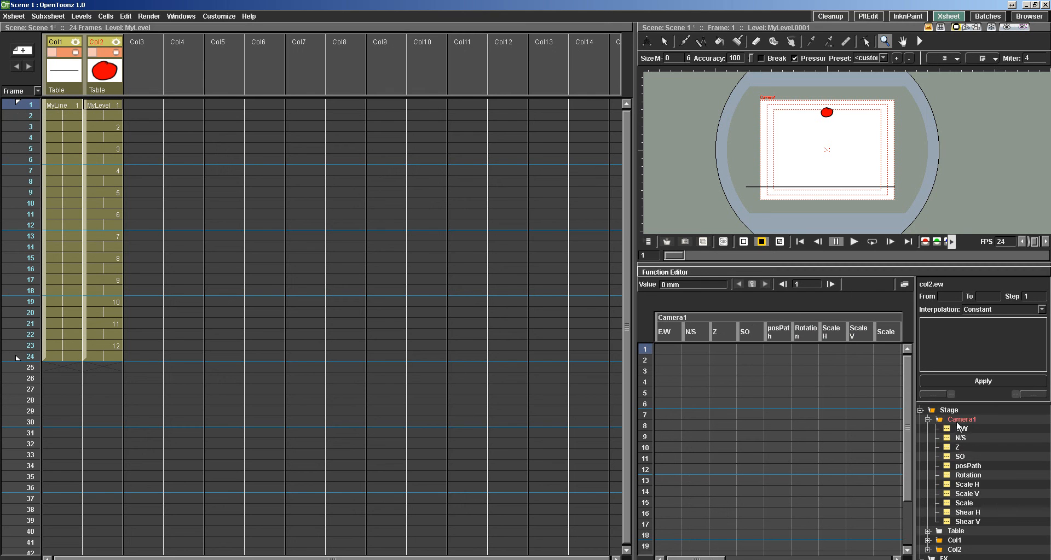
# Set Camera1's E/W position at frame 1 to -50 mm.
pyautogui.click(666, 350)
pyautogui.doubleClick(665, 349)
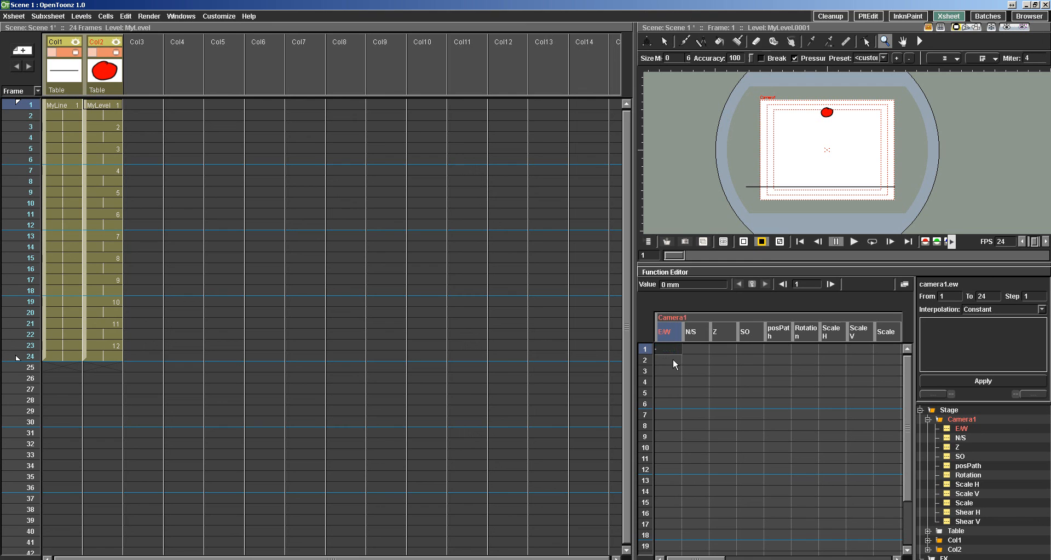
pyautogui.write('-50')
pyautogui.press('Return')
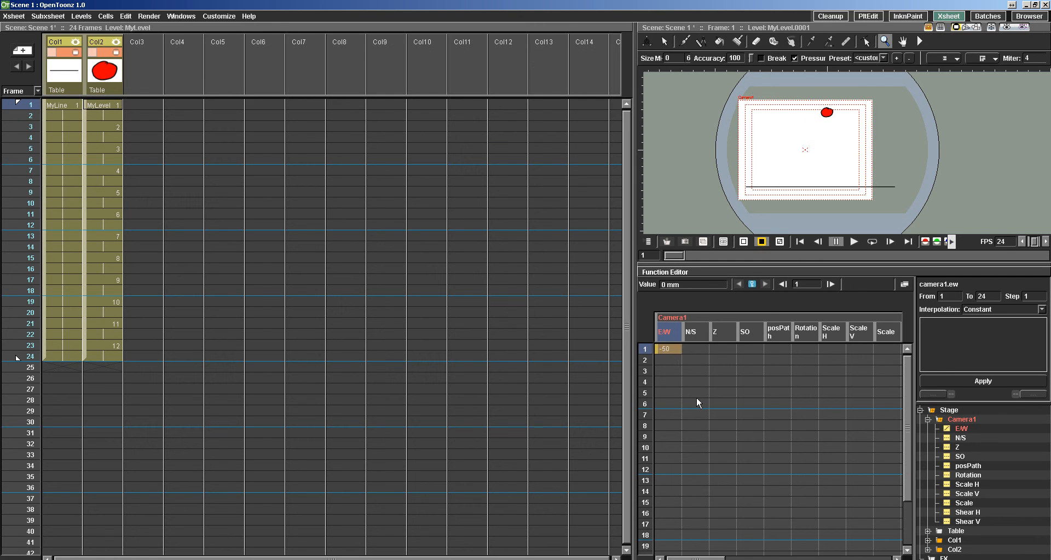
# Set Camera1's E/W position at frame 1 to 50 mm.
pyautogui.click(661, 349)
pyautogui.doubleClick(657, 350)
pyautogui.write('50')
pyautogui.press('Return')
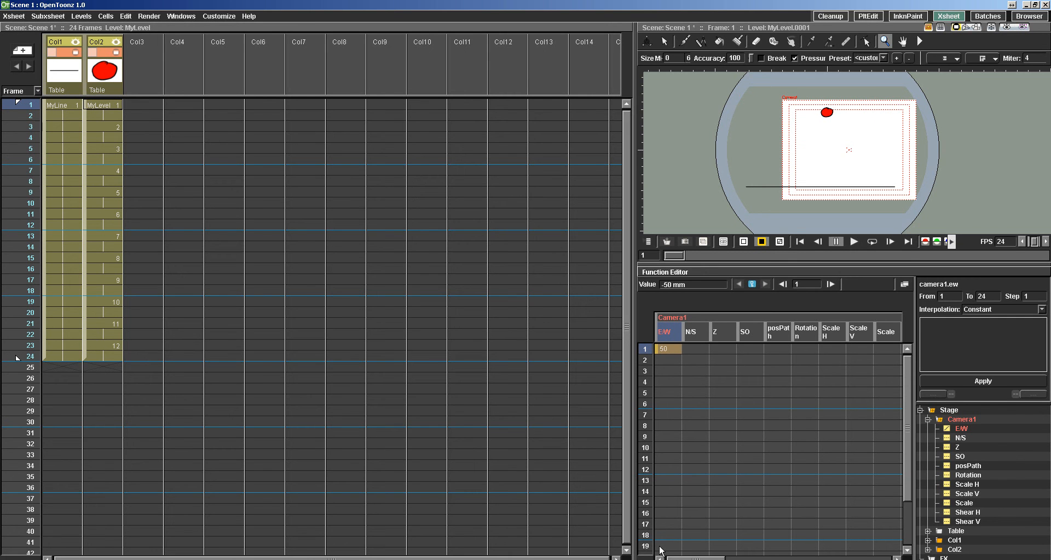
# Save the scene, and copy Camera1's E/W keyframe from frame 1 to frame 24.
pyautogui.moveTo(911, 425); pyautogui.dragTo(901, 481)
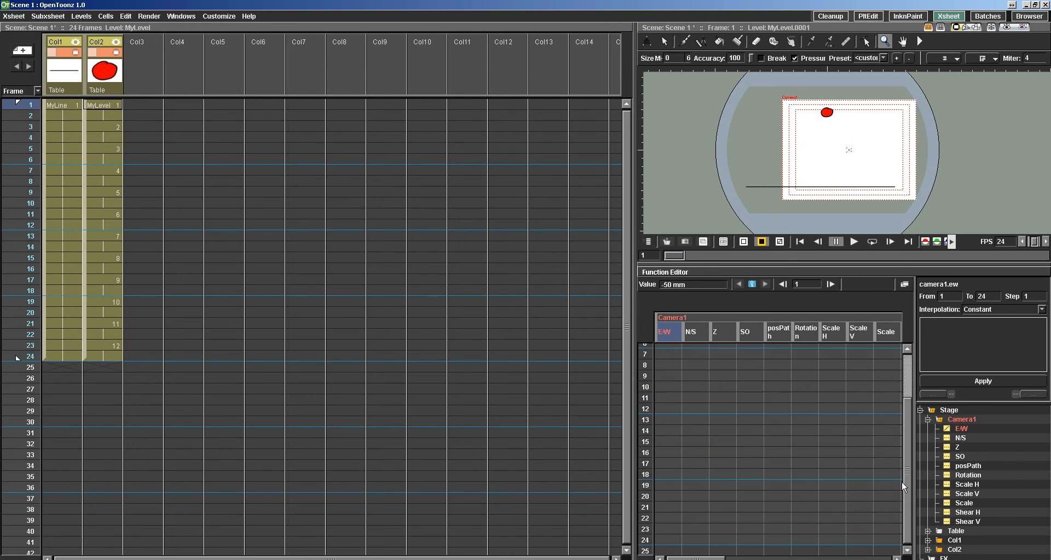
pyautogui.click(666, 540)
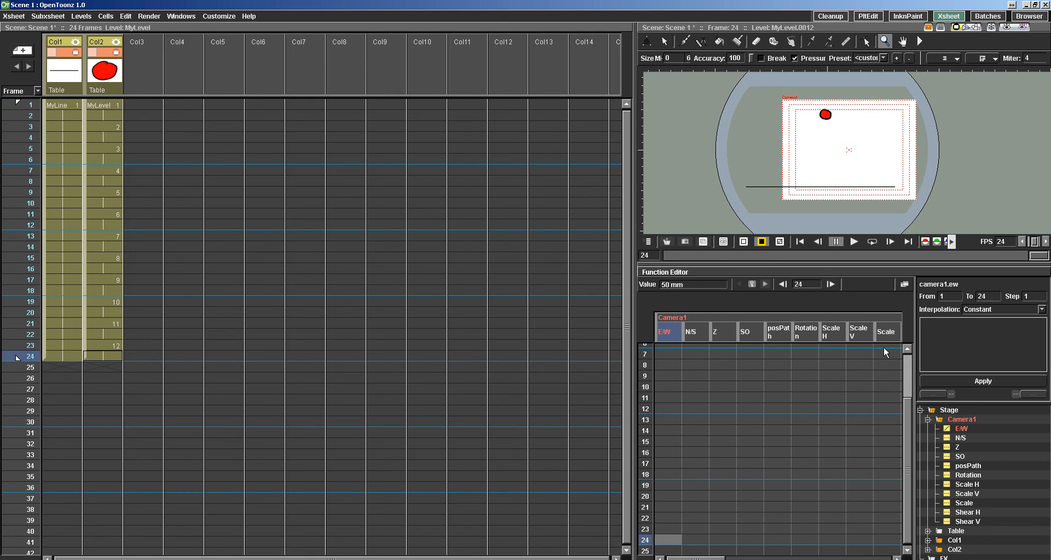
pyautogui.click(910, 364)
pyautogui.rightClick(665, 348)
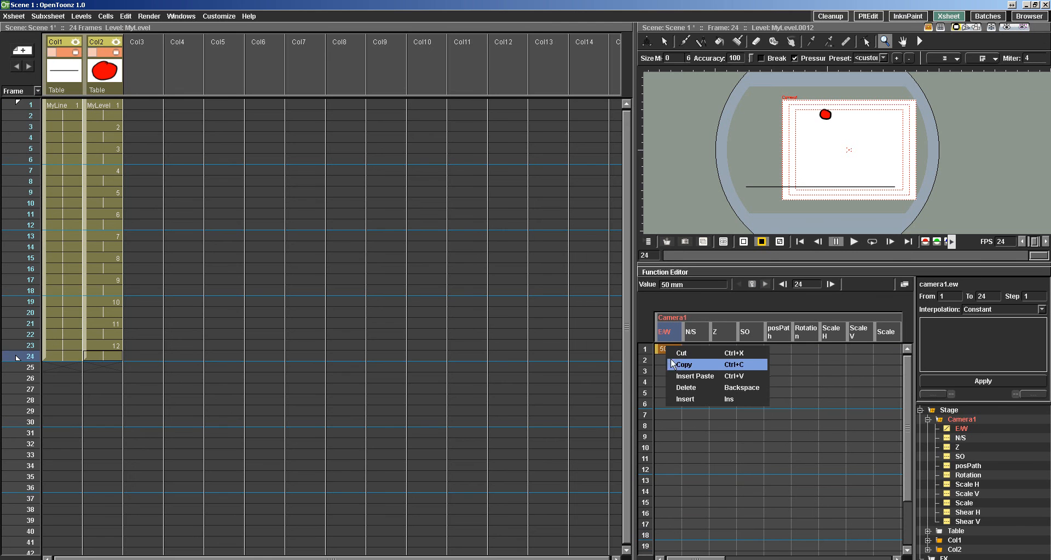
pyautogui.click(660, 350)
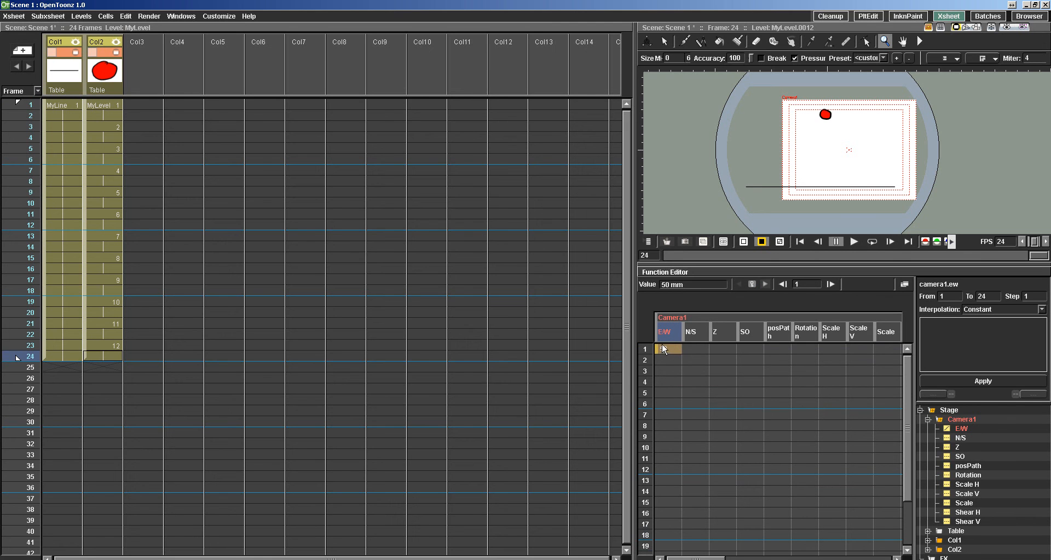
pyautogui.hotkey('ctrl', 's')
pyautogui.rightClick(666, 348)
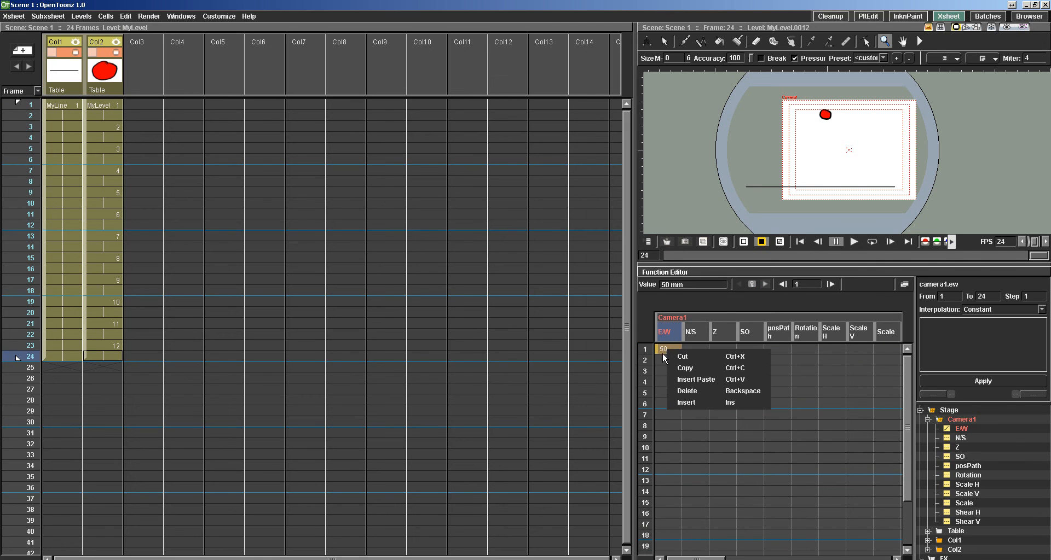
pyautogui.click(662, 352)
pyautogui.scroll(-2, 903, 502)
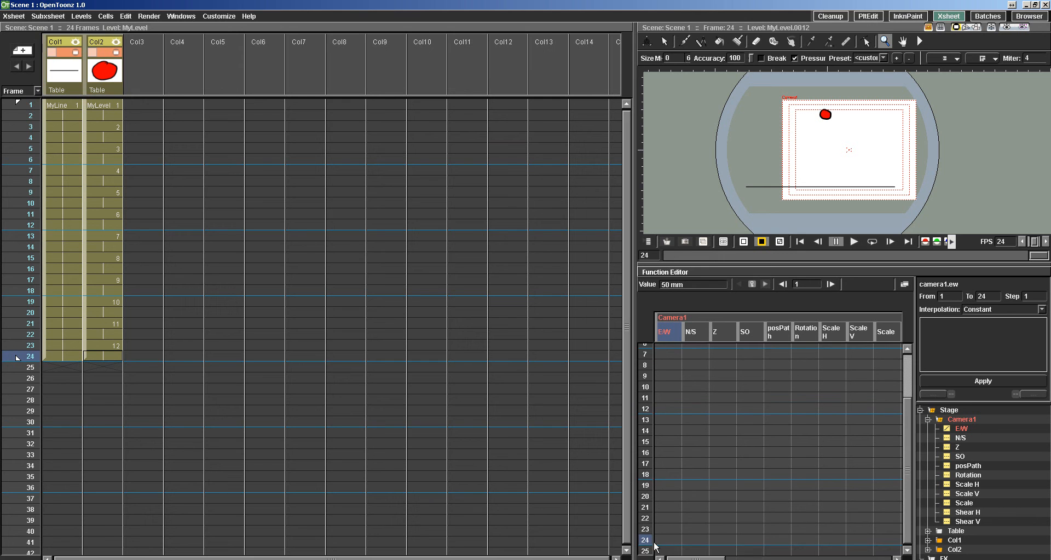
pyautogui.rightClick(662, 540)
pyautogui.click(681, 468)
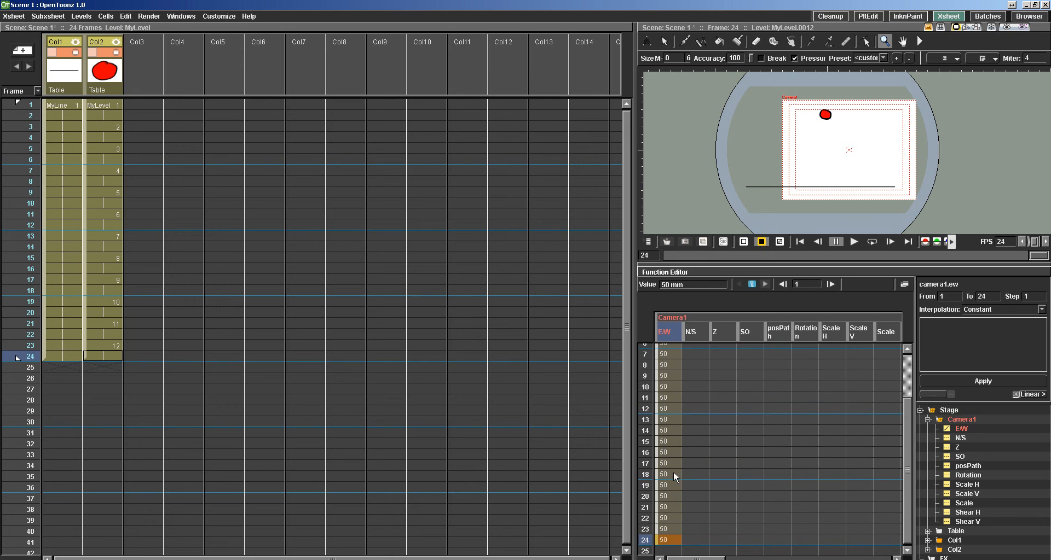
# Set Camera1's E/W keyframe at frame 24 to -100 mm.
pyautogui.doubleClick(665, 540)
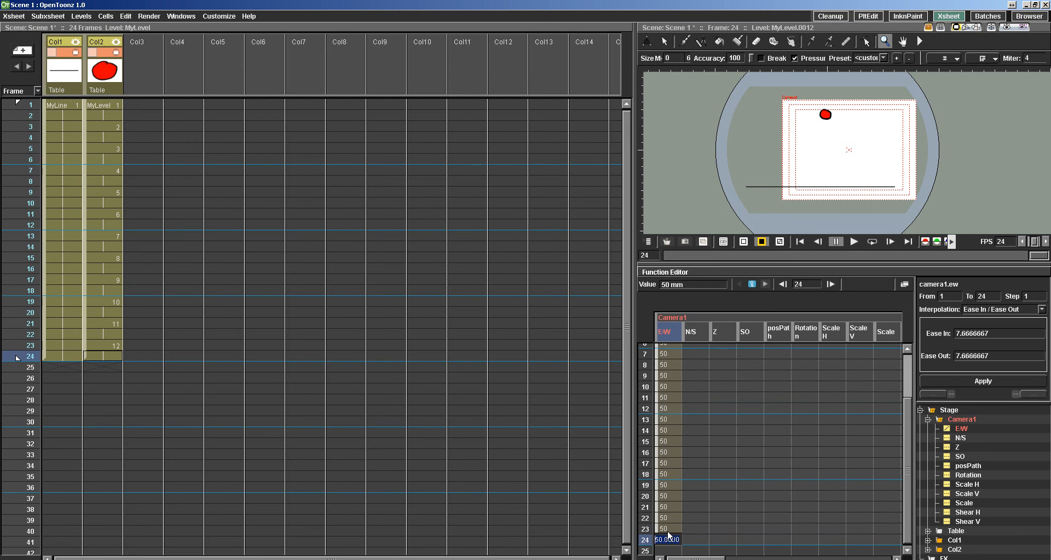
pyautogui.press('BackSpace')
pyautogui.write('-100')
pyautogui.press('Return')
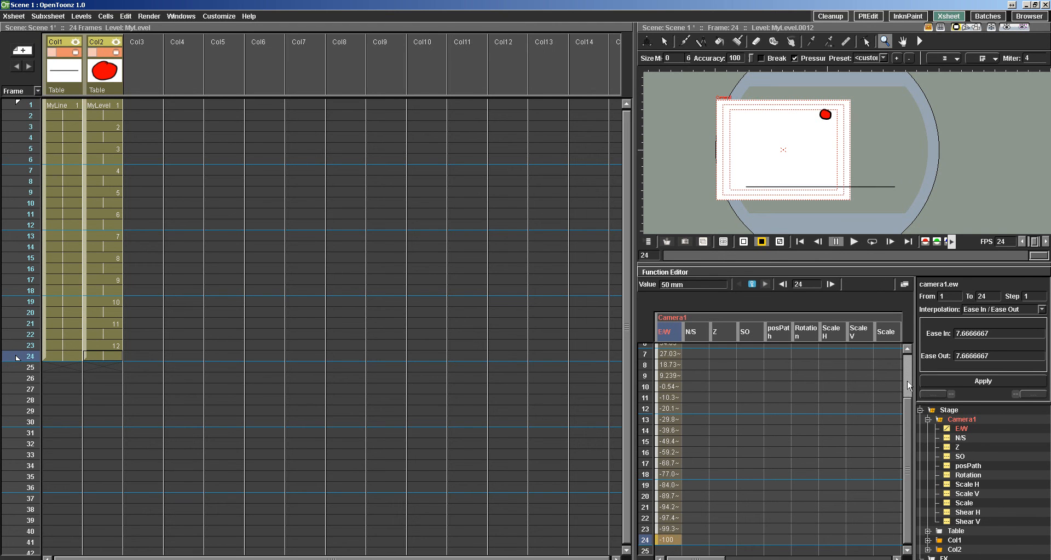
pyautogui.scroll(2, 908, 386)
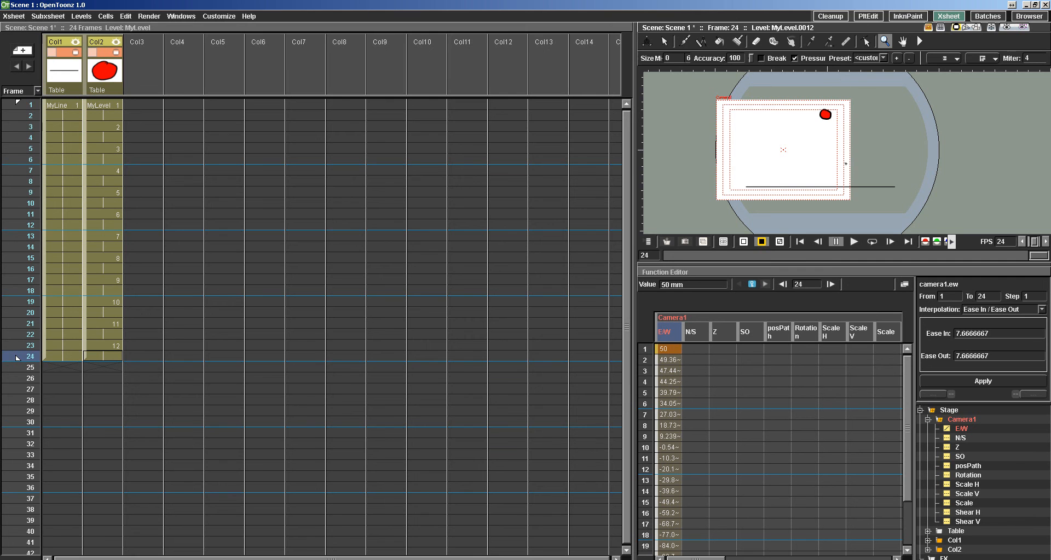
# Play the animated camera move, and switch the viewer to the camera view to play it again.
pyautogui.click(855, 243)
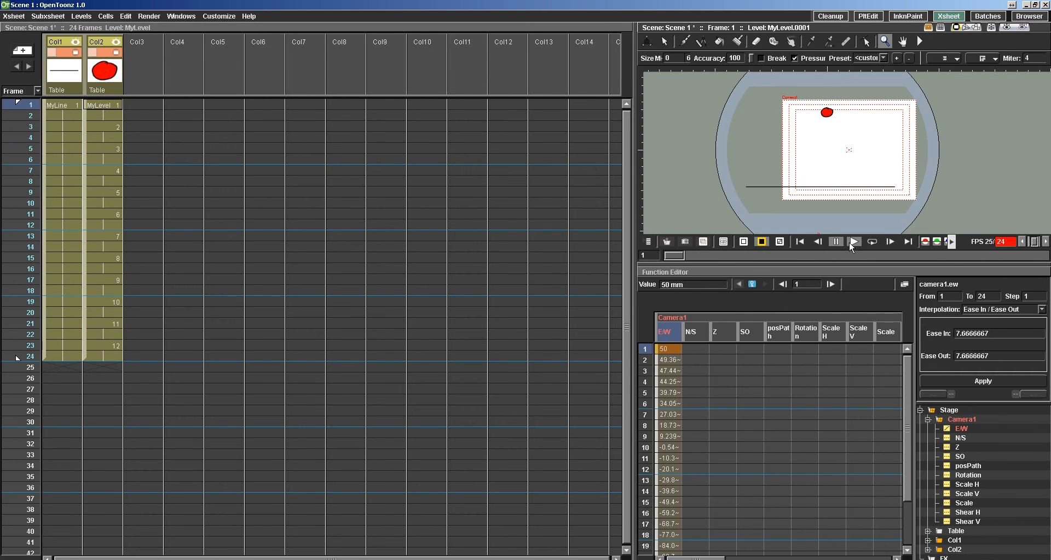
pyautogui.click(851, 244)
pyautogui.click(976, 27)
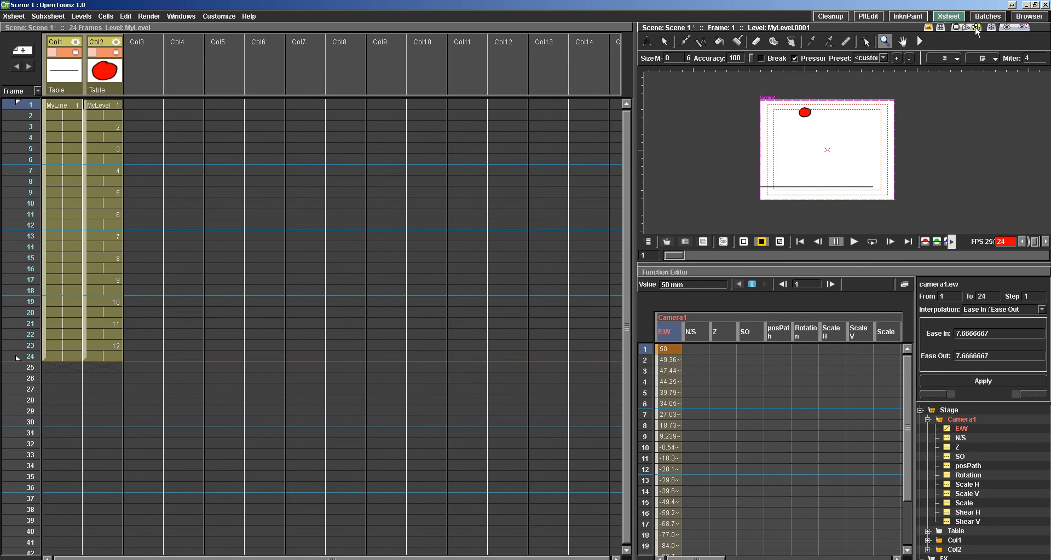
pyautogui.click(853, 242)
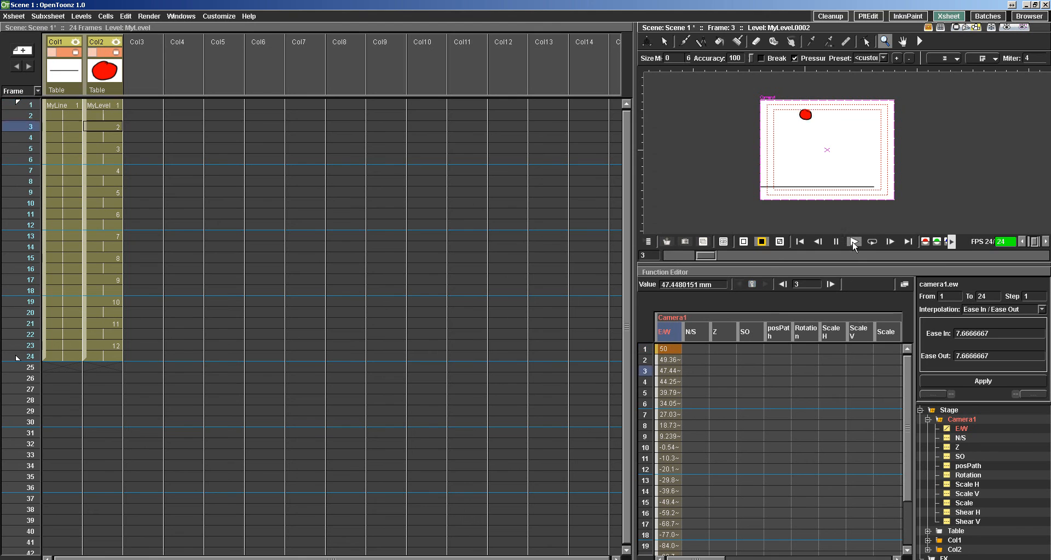
pyautogui.click(852, 242)
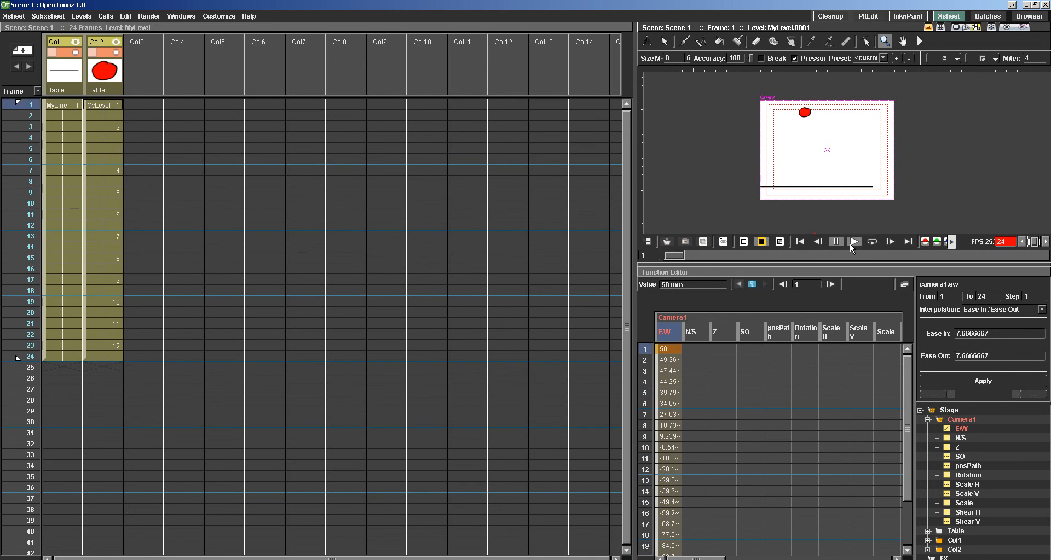
pyautogui.click(849, 242)
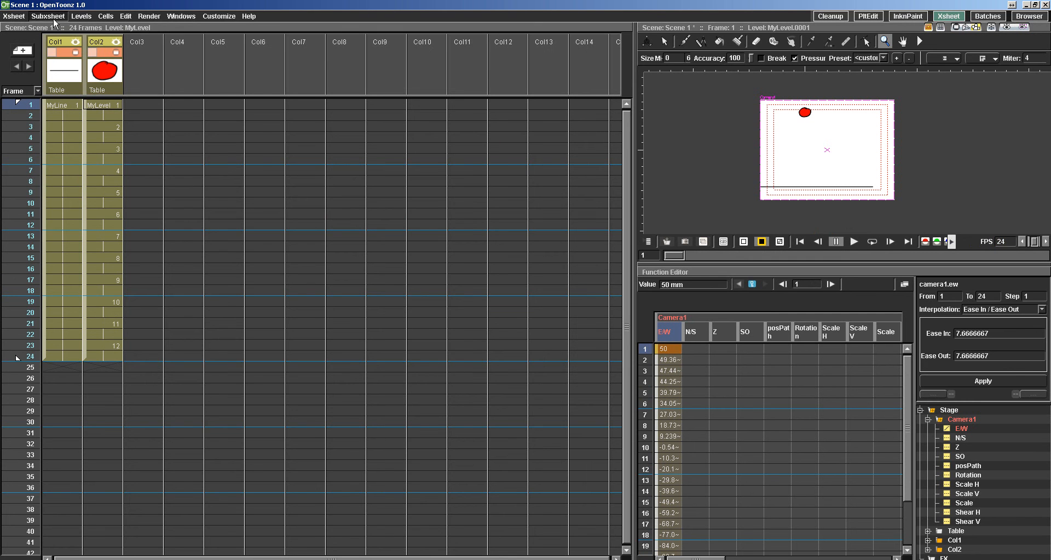
# Render the scene with the camera move to Bouncing ball.avi.
pyautogui.click(149, 16)
pyautogui.click(151, 79)
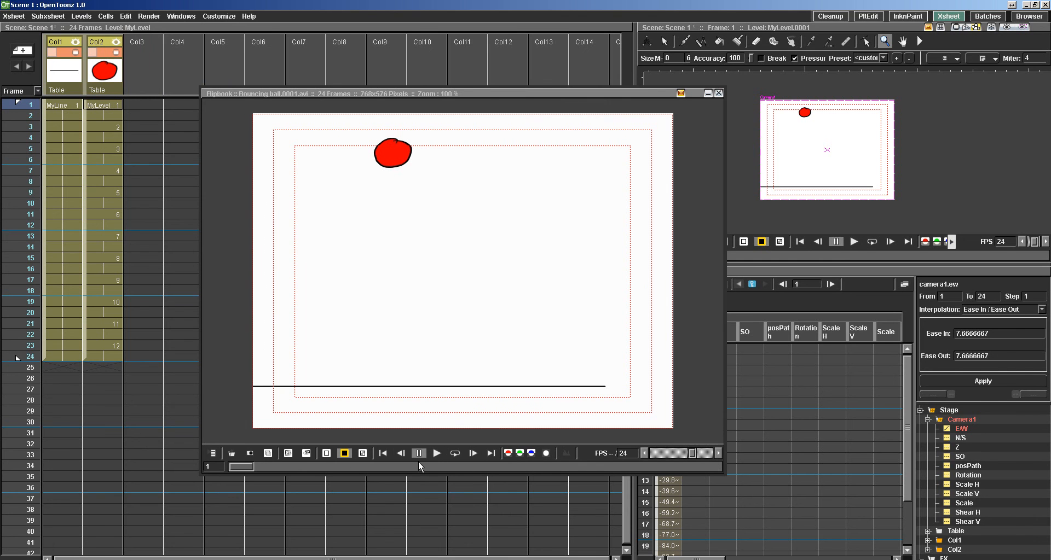
# Play the rendered Bouncing ball.avi from My First Demo's +outputs folder in Windows Explorer, replay it in the Flipbook, and close both.
pyautogui.click(93, 559)
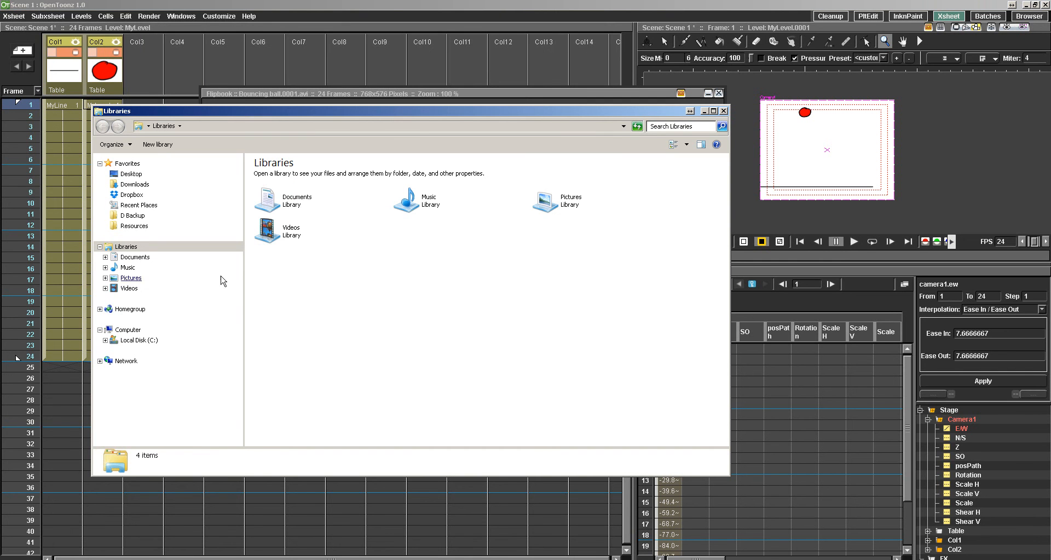
pyautogui.click(142, 340)
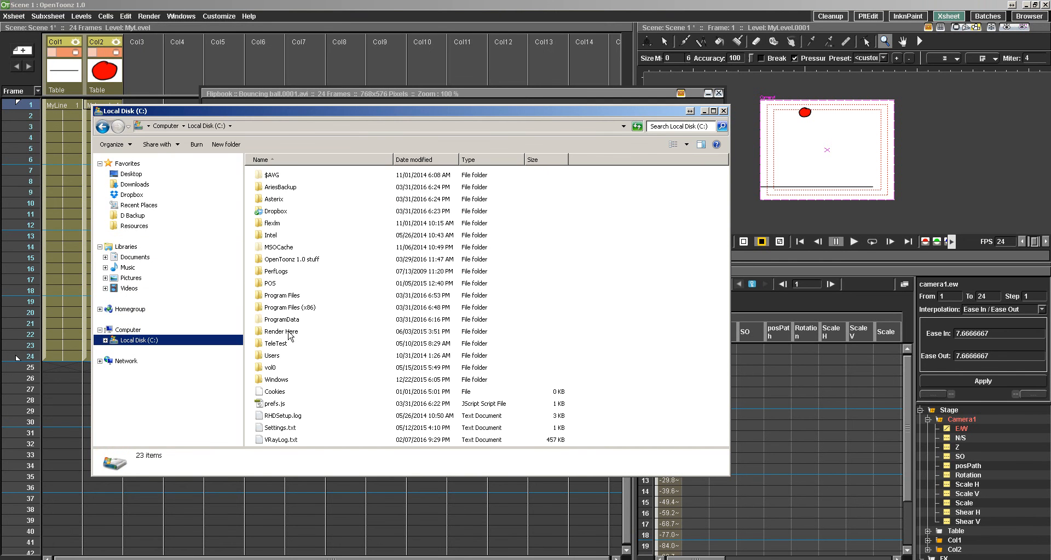
pyautogui.doubleClick(268, 256)
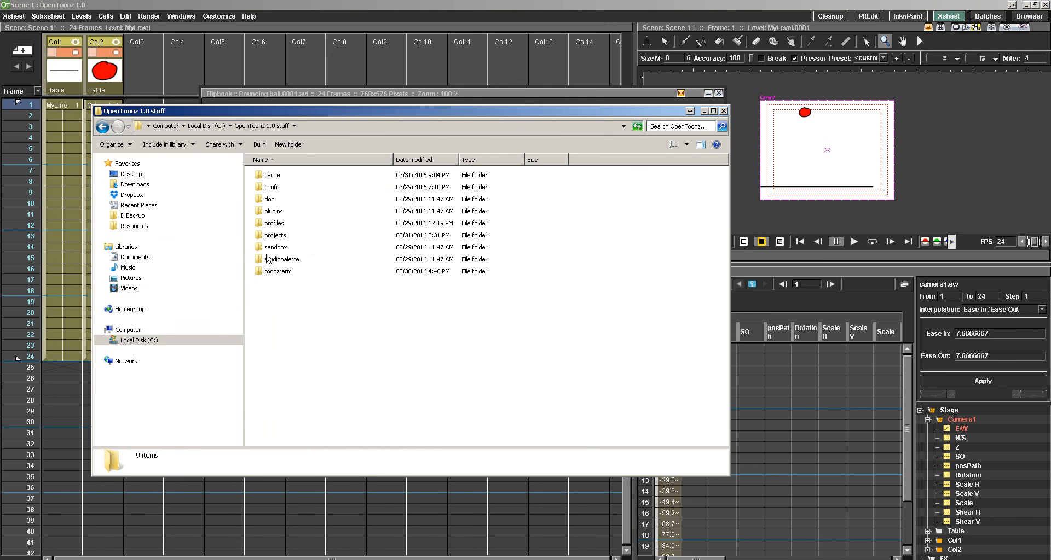
pyautogui.doubleClick(263, 237)
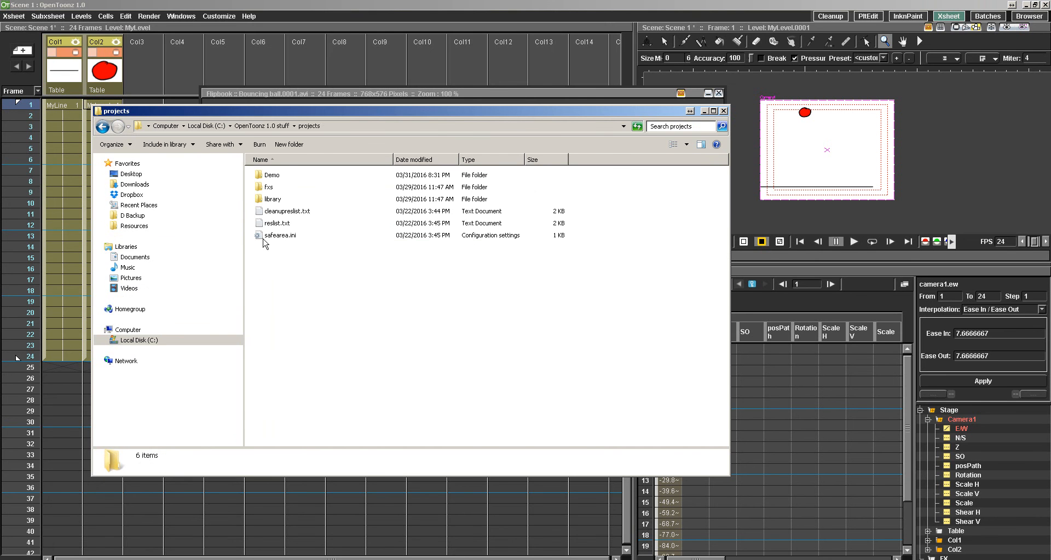
pyautogui.doubleClick(267, 175)
pyautogui.doubleClick(272, 195)
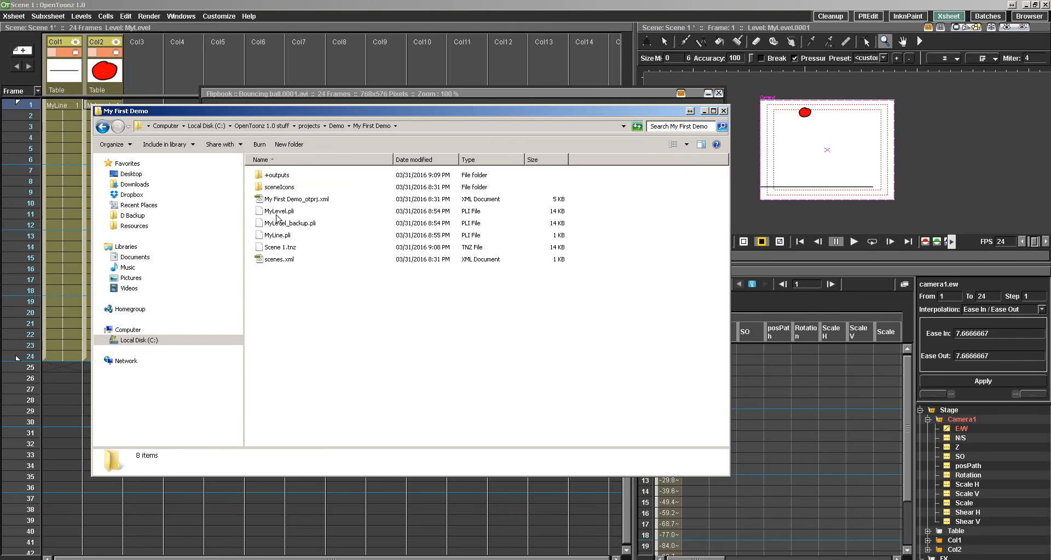
pyautogui.doubleClick(263, 174)
pyautogui.doubleClick(272, 182)
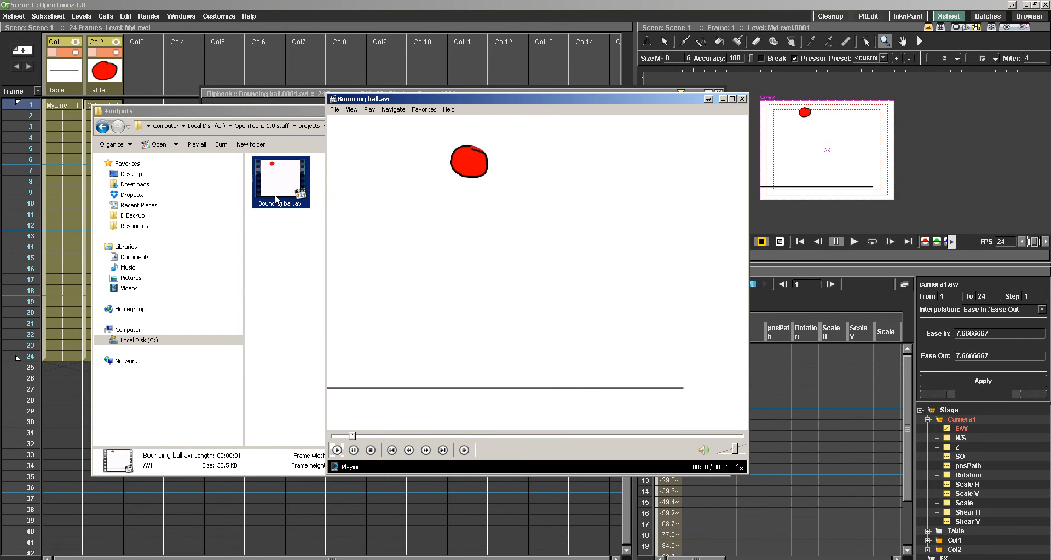
pyautogui.click(742, 99)
pyautogui.click(723, 111)
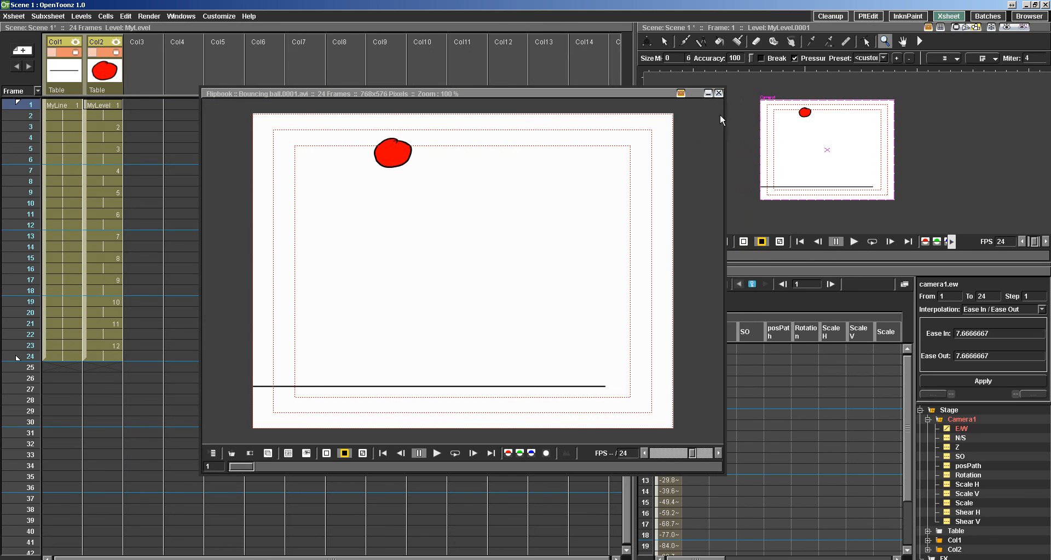
pyautogui.click(456, 453)
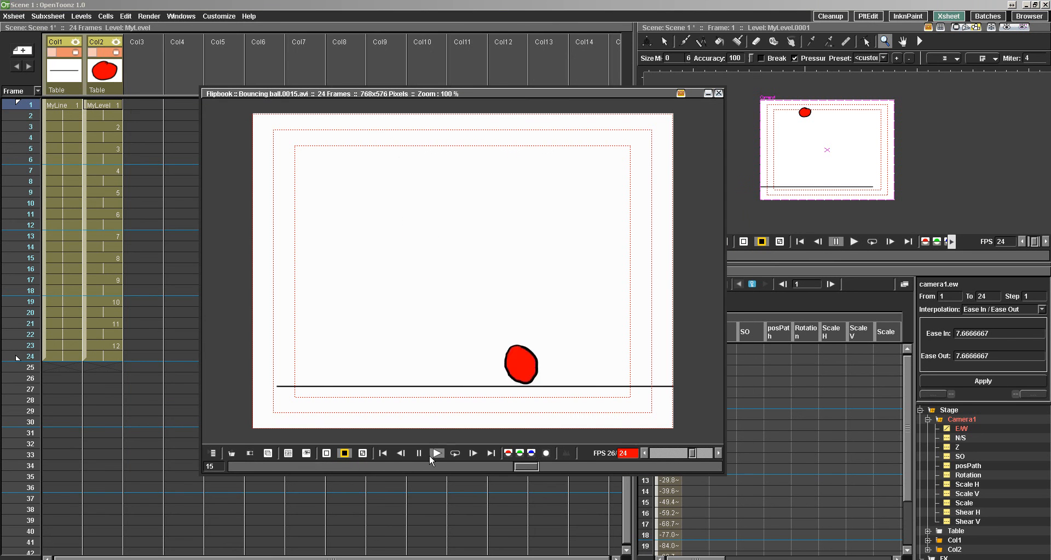
pyautogui.click(718, 93)
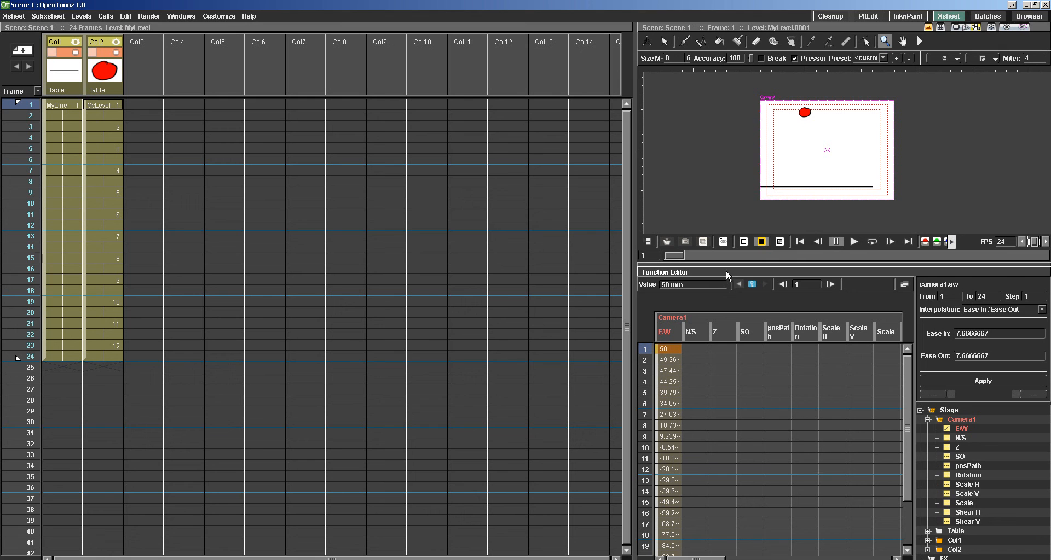
# Collapse the Stage group in the Function Editor, and open the Stage Schematic as an enlarged floating window over the Xsheet.
pyautogui.click(919, 409)
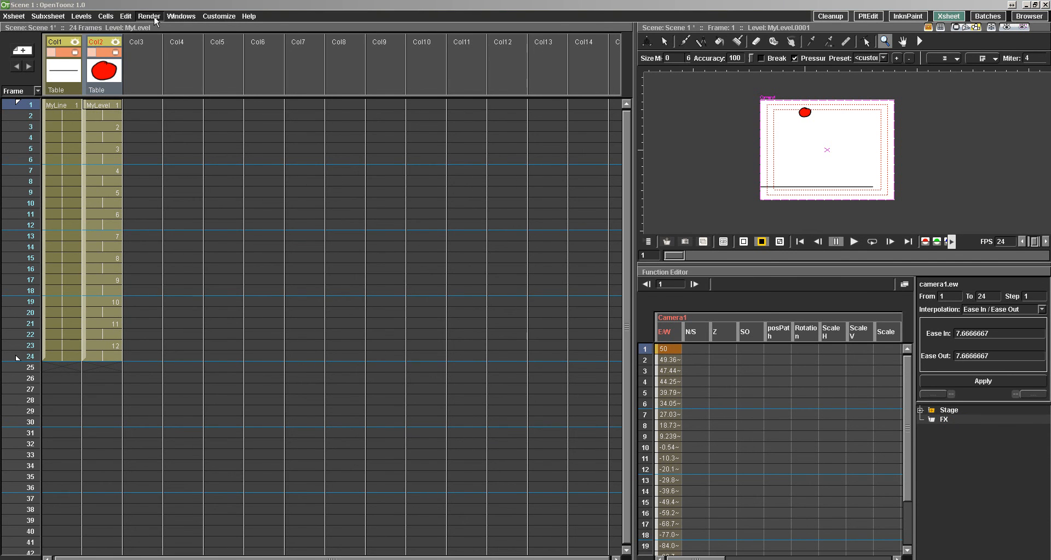
pyautogui.click(178, 16)
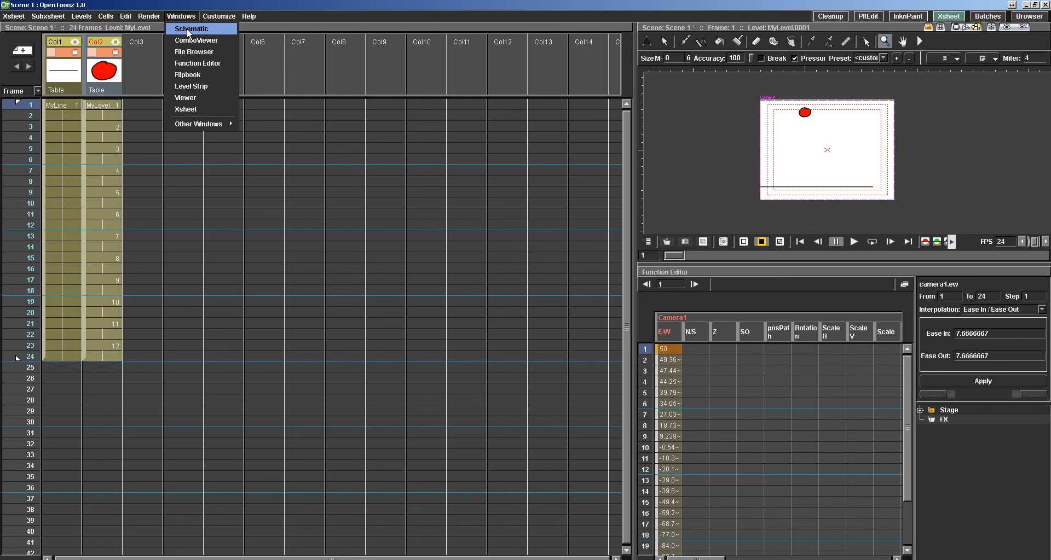
pyautogui.click(192, 29)
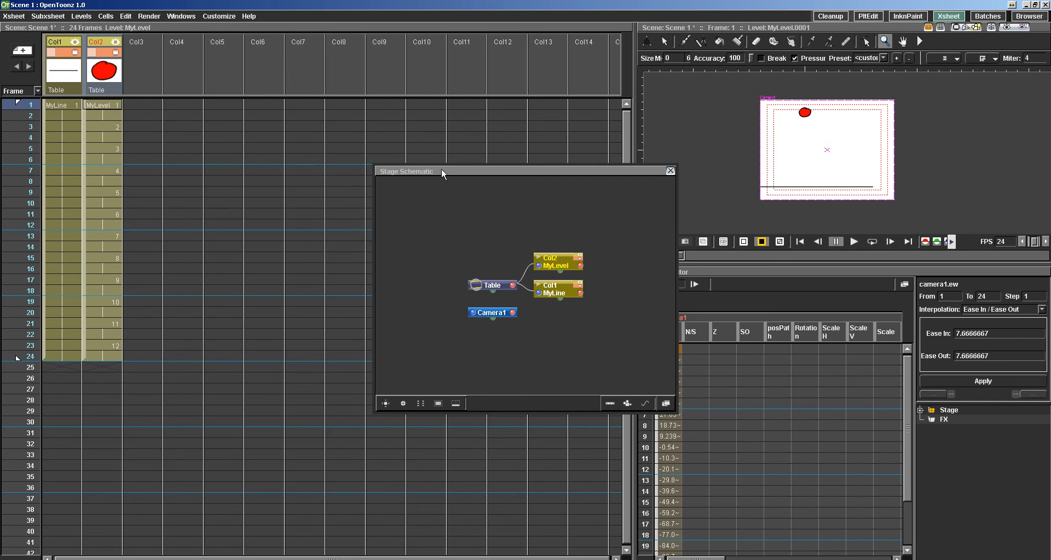
pyautogui.moveTo(441, 168); pyautogui.dragTo(250, 66)
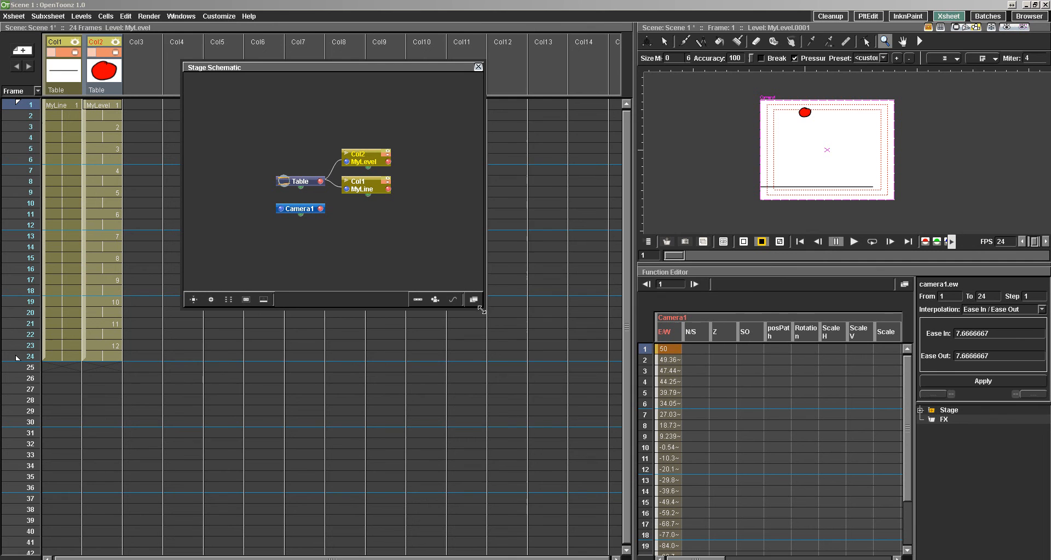
pyautogui.moveTo(481, 310); pyautogui.dragTo(713, 523)
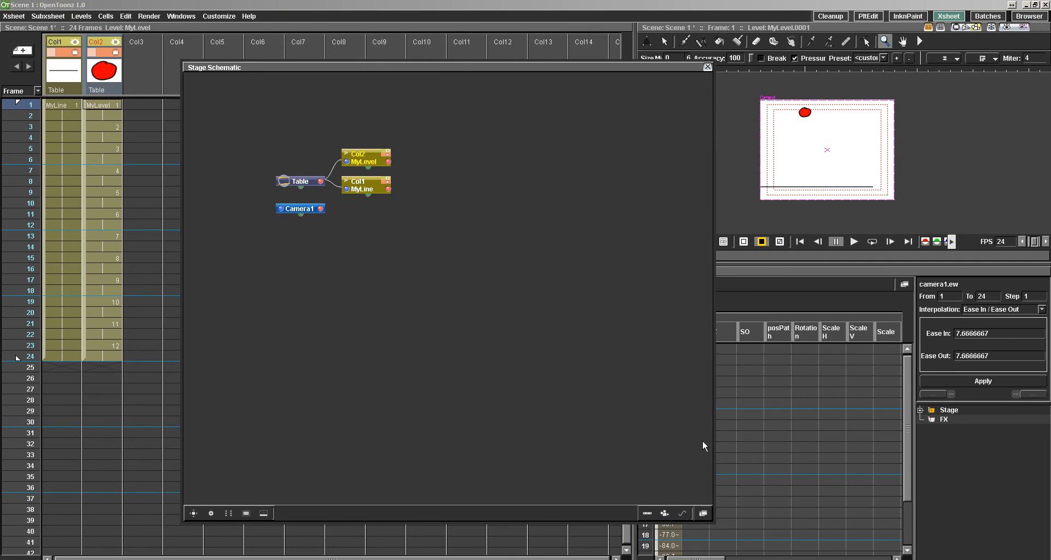
pyautogui.moveTo(451, 70); pyautogui.dragTo(475, 47)
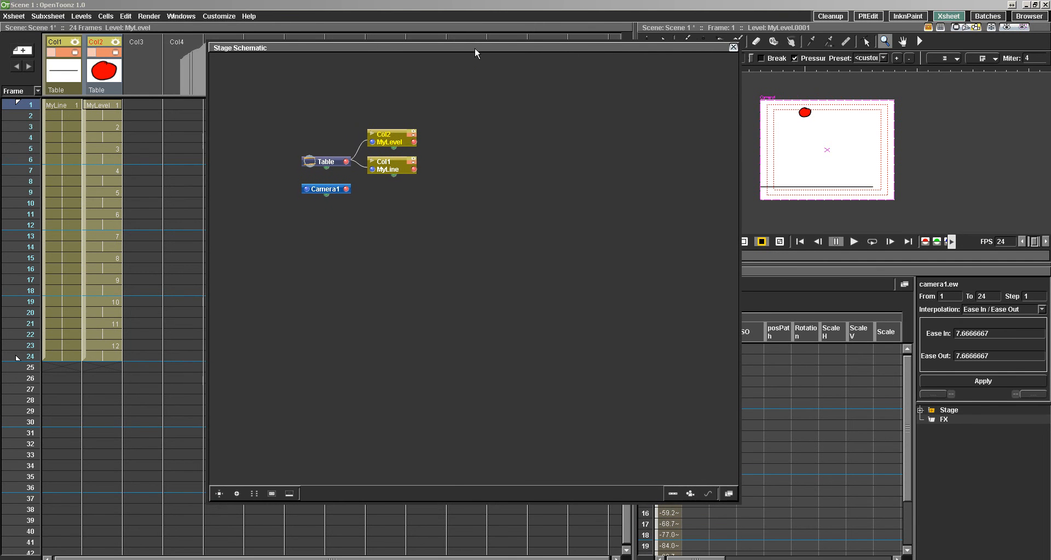
# Rearrange the Stage Schematic nodes, spreading Col2 and Col1 out from Table and placing Camera1 apart below it.
pyautogui.moveTo(390, 135); pyautogui.dragTo(463, 128)
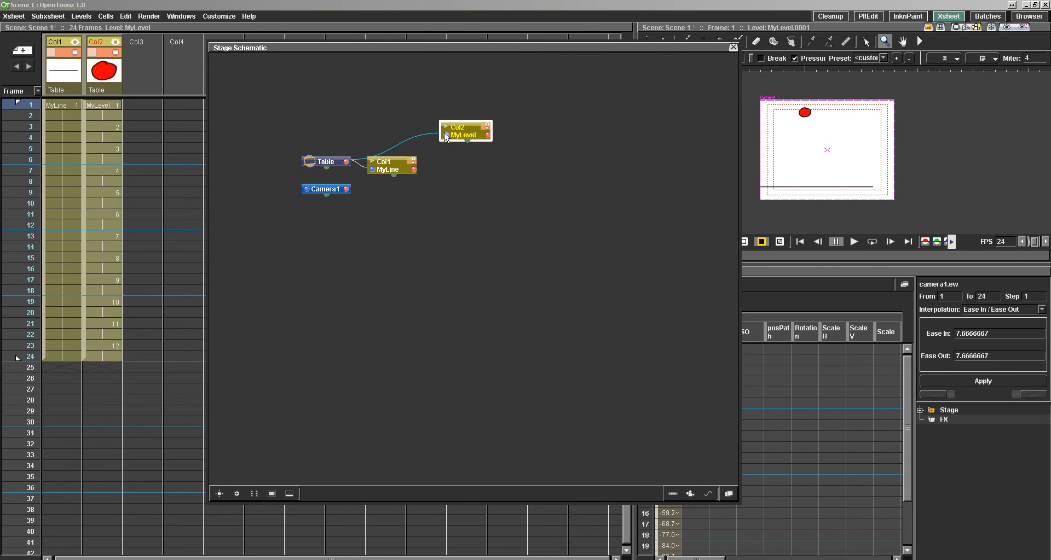
pyautogui.moveTo(389, 168); pyautogui.dragTo(455, 165)
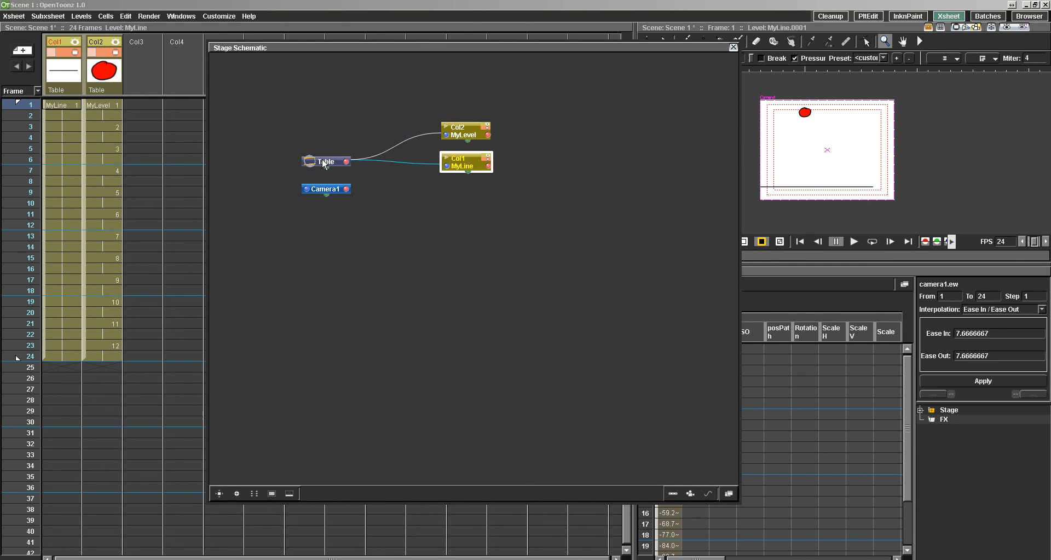
pyautogui.moveTo(321, 162); pyautogui.dragTo(329, 152)
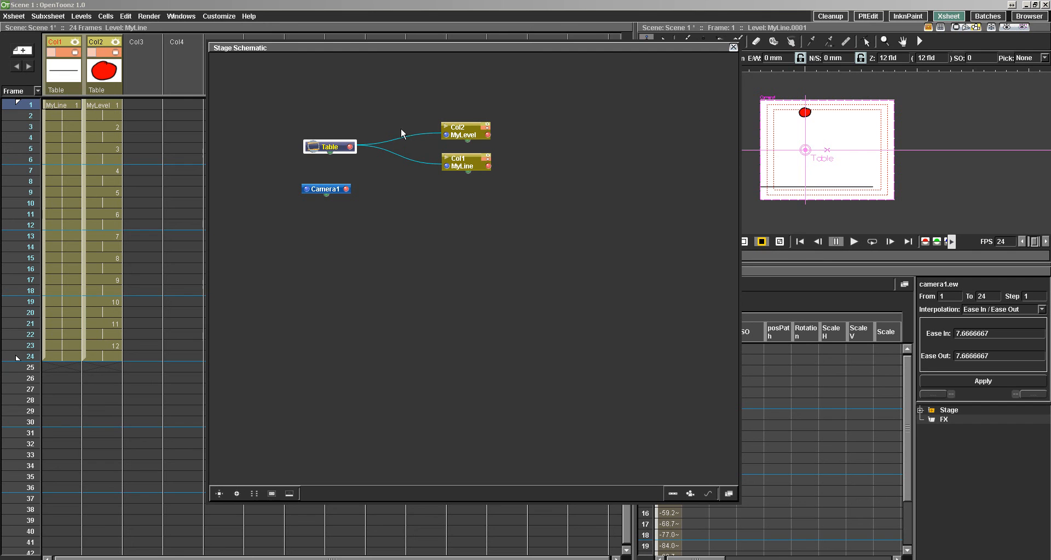
pyautogui.moveTo(356, 141); pyautogui.dragTo(358, 138)
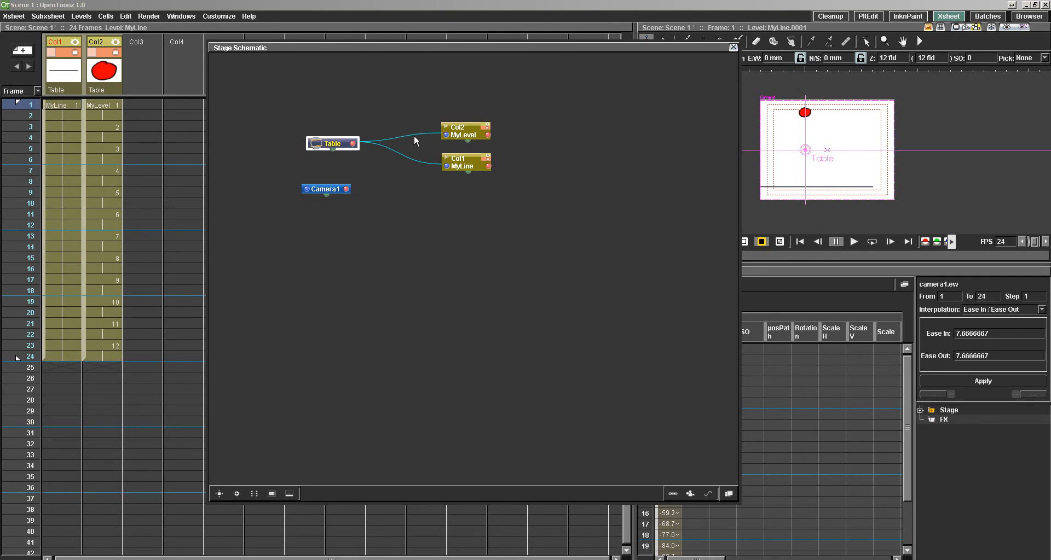
pyautogui.moveTo(463, 135); pyautogui.dragTo(464, 125)
pyautogui.click(462, 163)
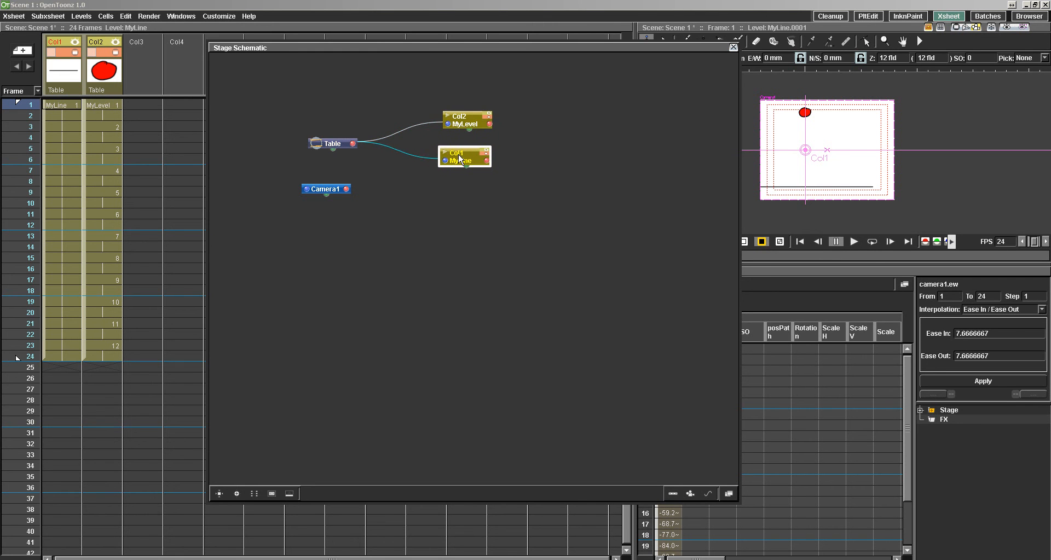
pyautogui.moveTo(462, 163); pyautogui.dragTo(464, 162)
pyautogui.moveTo(318, 190)
pyautogui.mouseDown()
pyautogui.moveTo(332, 215)
pyautogui.moveTo(328, 200)
pyautogui.mouseUp()
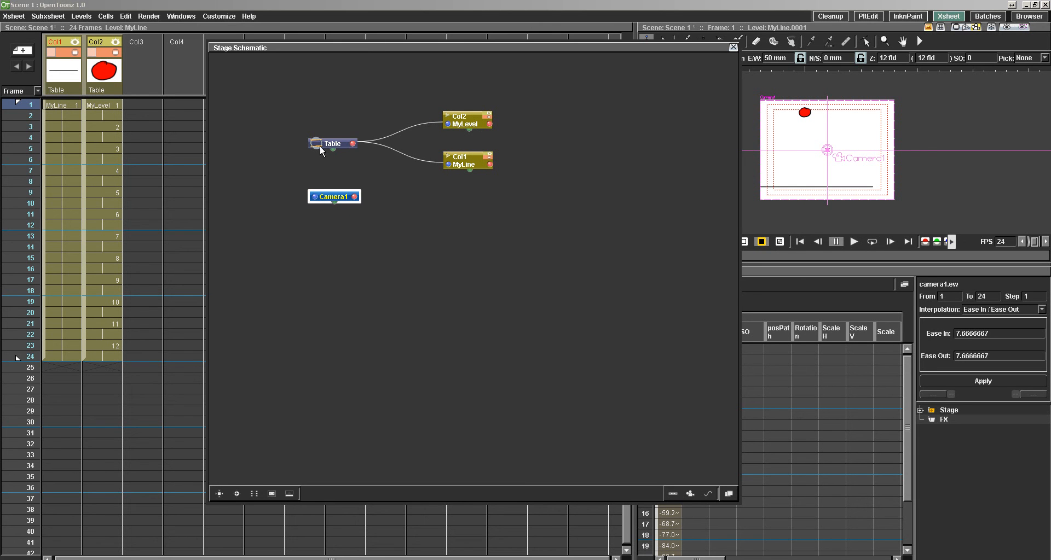
pyautogui.moveTo(329, 144); pyautogui.dragTo(332, 143)
pyautogui.click(330, 197)
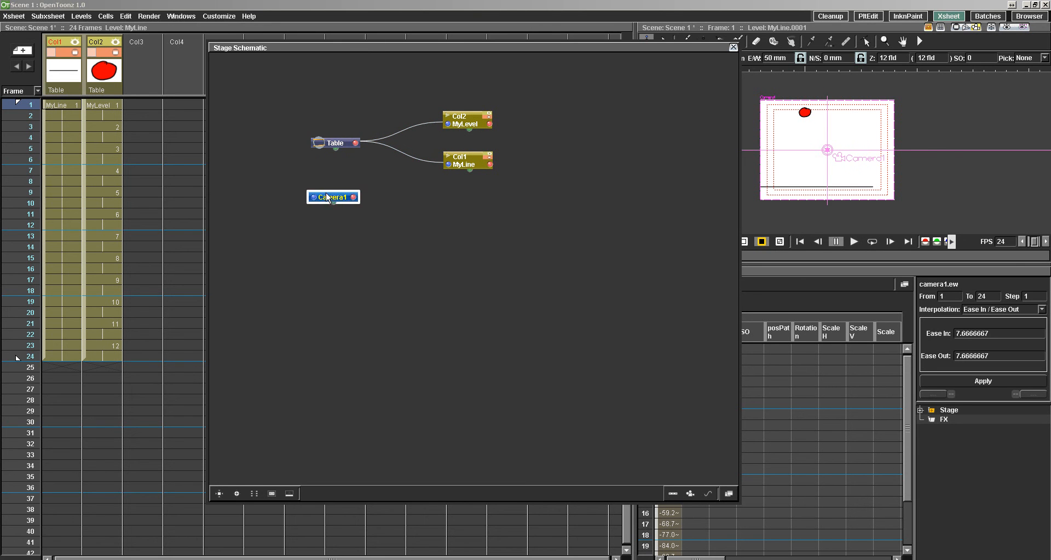
pyautogui.moveTo(324, 216); pyautogui.dragTo(322, 199)
# Switch to the FX Schematic and space out the Col2, Col1, XSheet and Output nodes.
pyautogui.click(728, 494)
pyautogui.moveTo(421, 262); pyautogui.dragTo(323, 232)
pyautogui.moveTo(409, 286); pyautogui.dragTo(310, 299)
pyautogui.moveTo(481, 282); pyautogui.dragTo(427, 279)
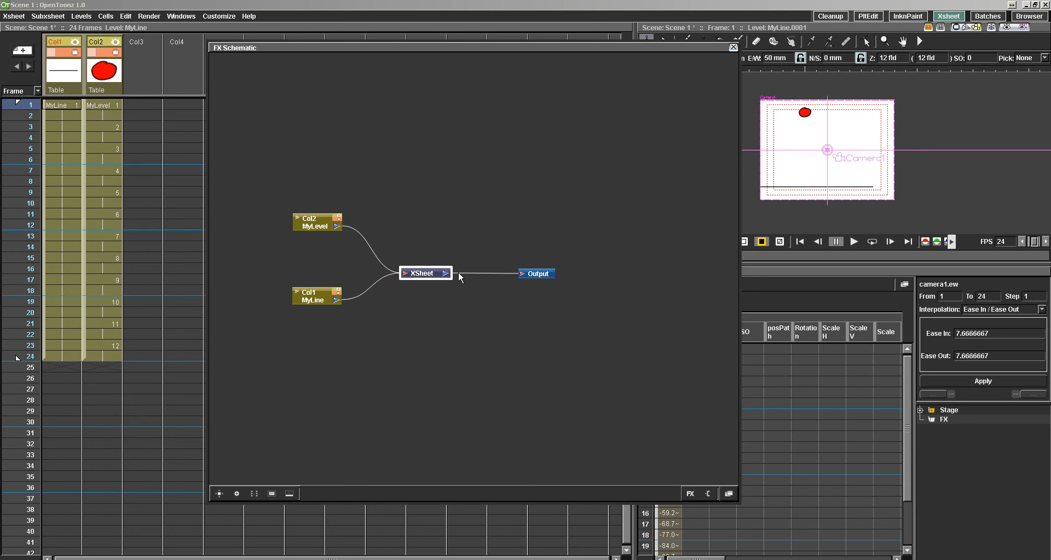
pyautogui.moveTo(535, 277); pyautogui.dragTo(601, 278)
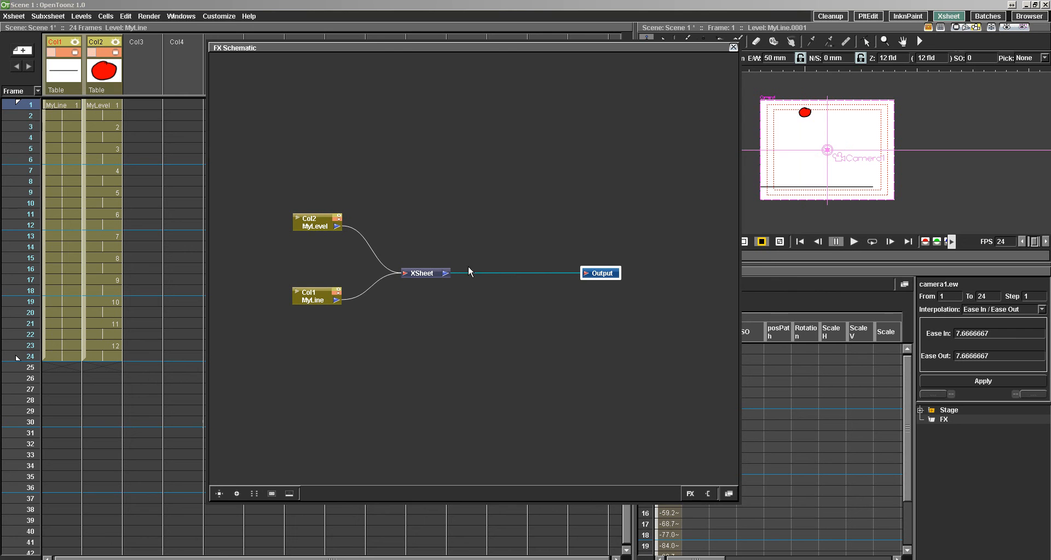
pyautogui.click(427, 271)
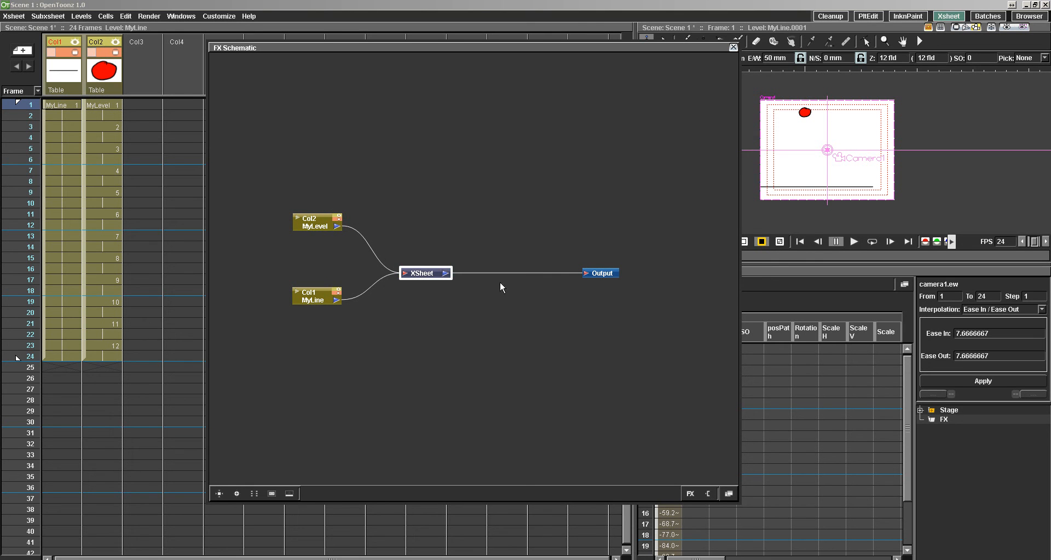
# Add a Blur effect to the FX Schematic and insert its node between XSheet and Output.
pyautogui.rightClick(544, 328)
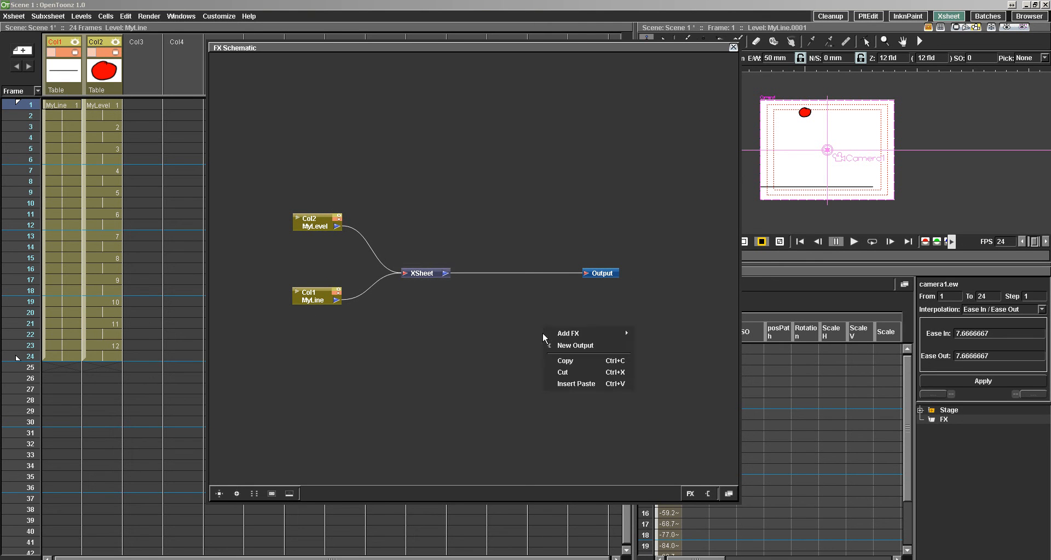
pyautogui.moveTo(605, 330)
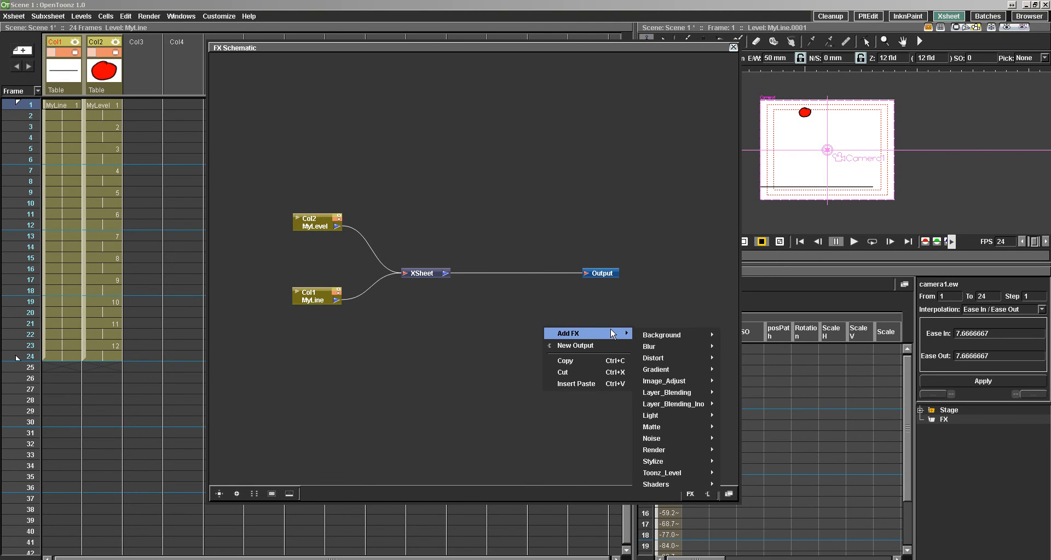
pyautogui.moveTo(678, 350)
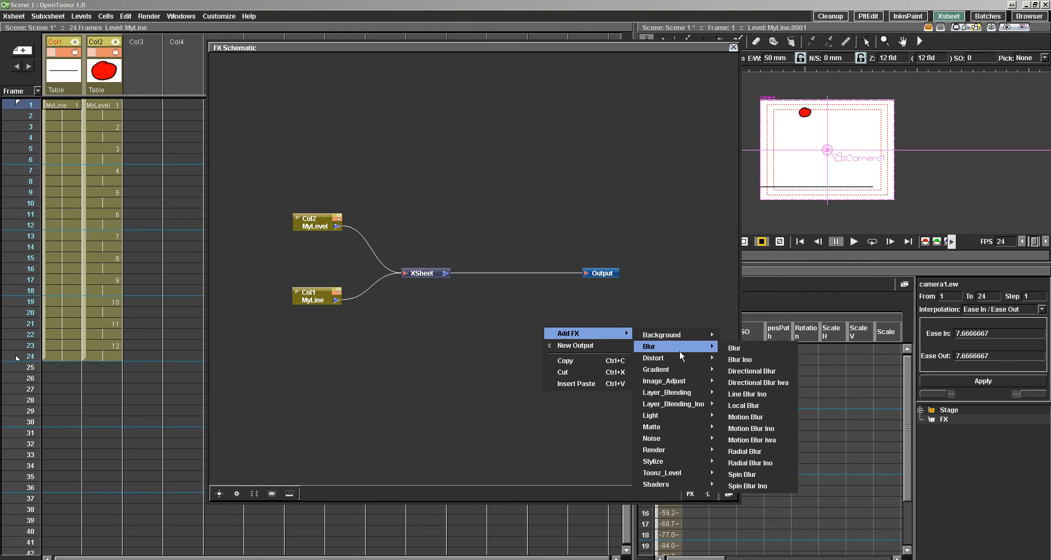
pyautogui.click(734, 350)
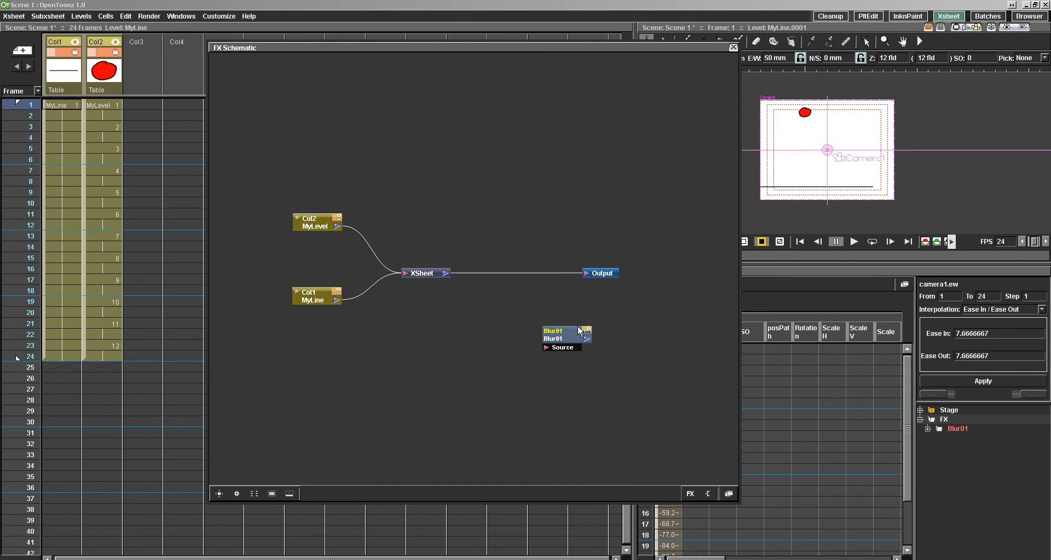
pyautogui.moveTo(557, 336); pyautogui.dragTo(520, 304)
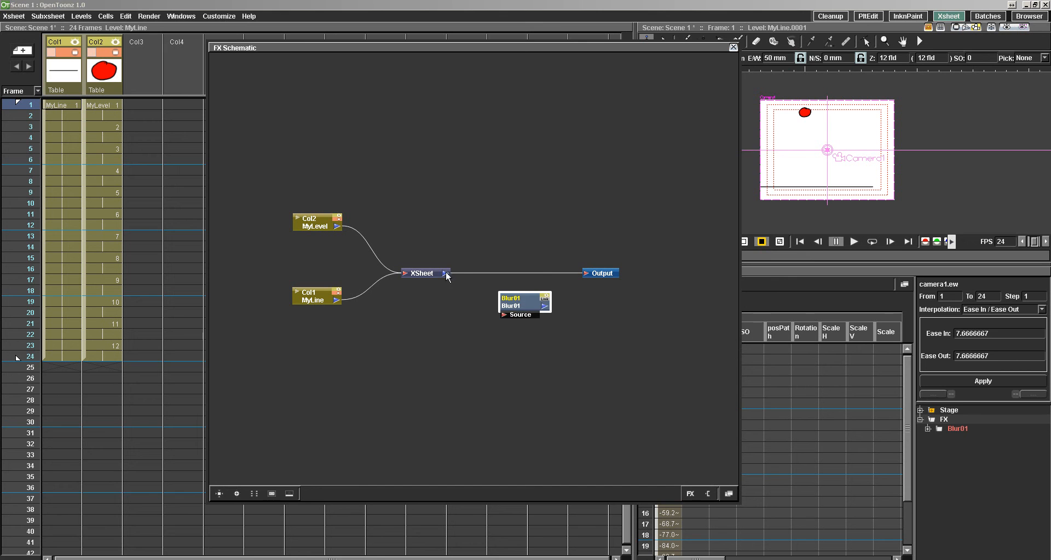
pyautogui.moveTo(445, 274); pyautogui.dragTo(584, 274)
pyautogui.moveTo(521, 302); pyautogui.dragTo(513, 265)
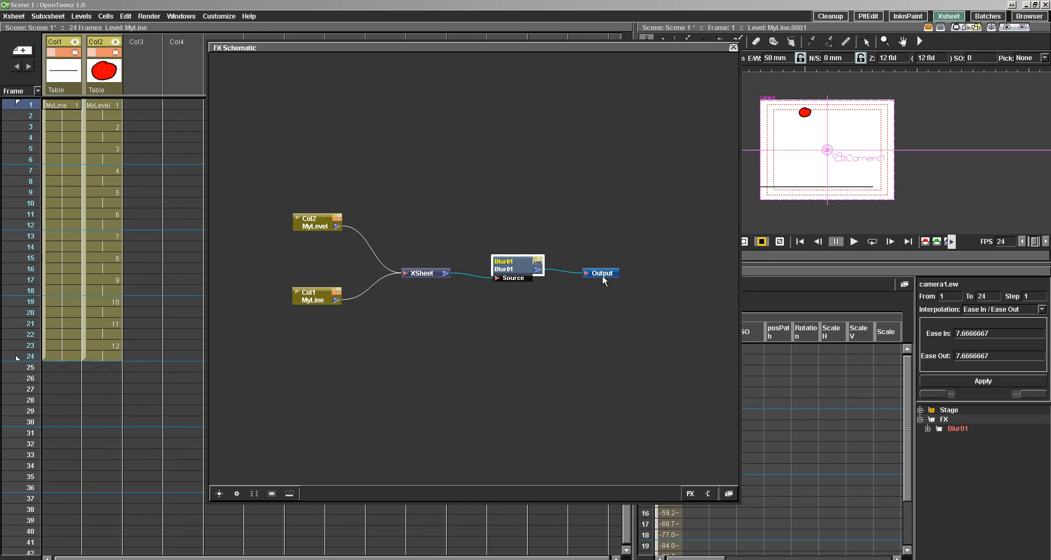
# Adjust the Blur effect's value in its enlarged settings dialog, and preview the scene with effects in the viewer.
pyautogui.doubleClick(517, 265)
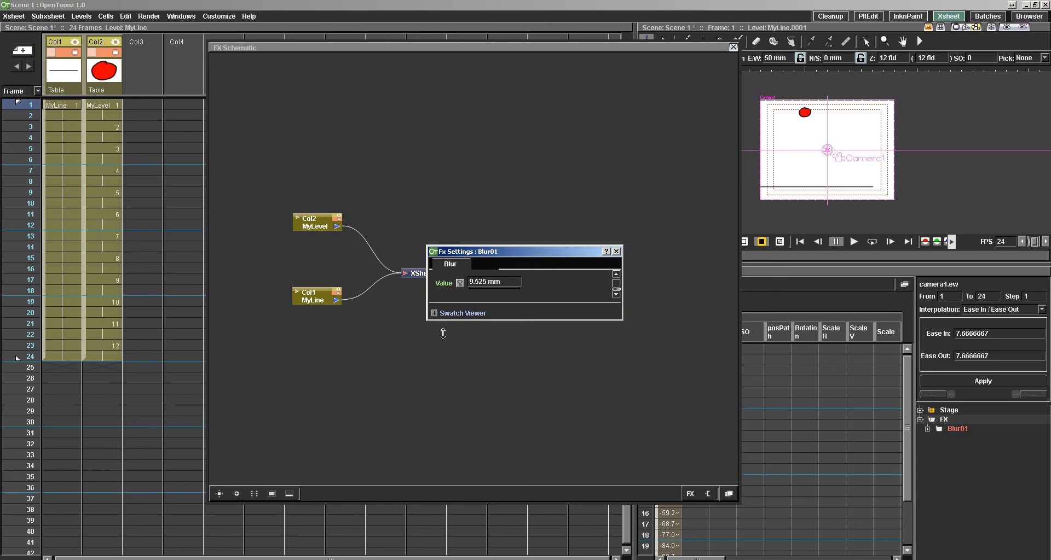
pyautogui.moveTo(436, 447); pyautogui.dragTo(437, 448)
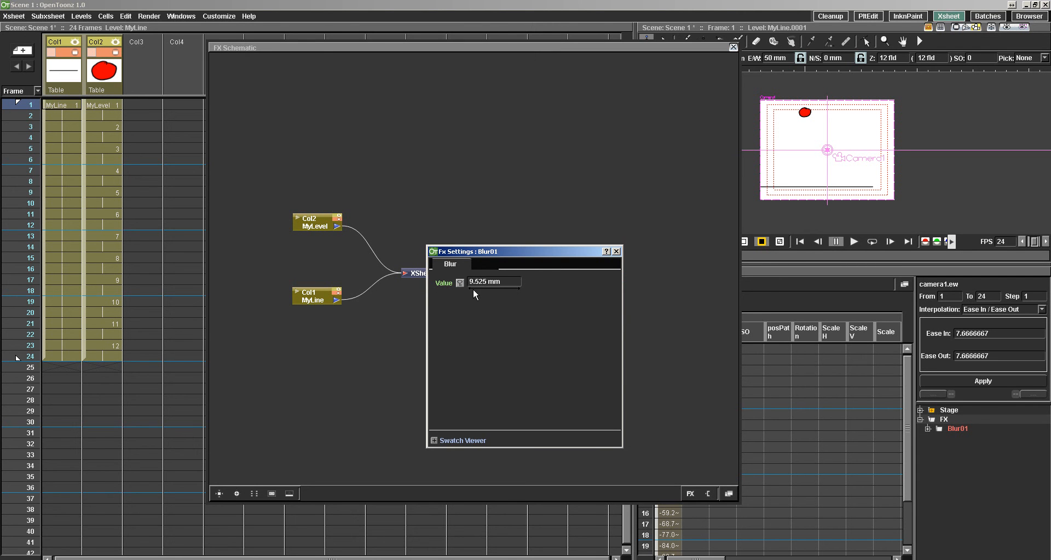
pyautogui.moveTo(473, 288); pyautogui.dragTo(672, 288)
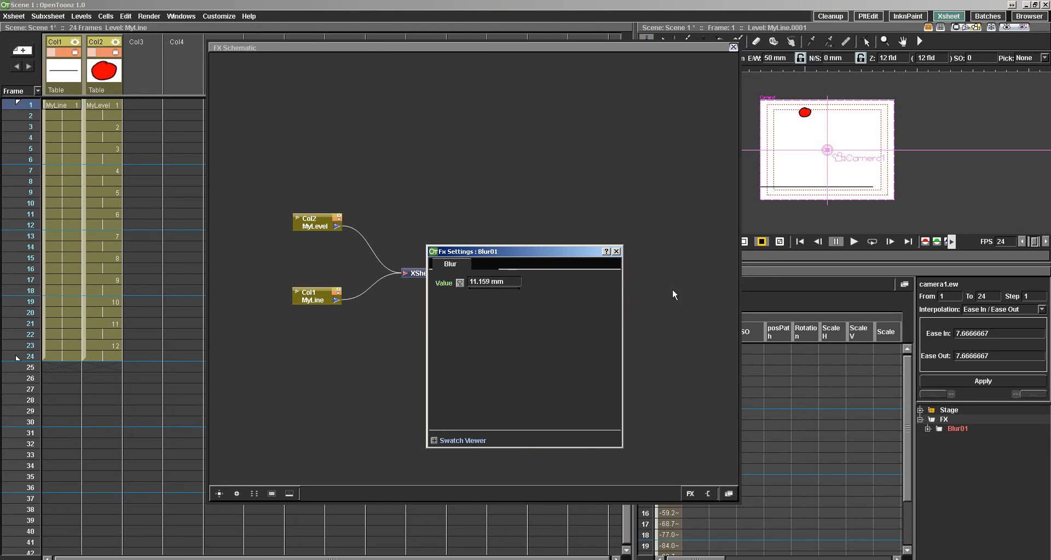
pyautogui.click(615, 251)
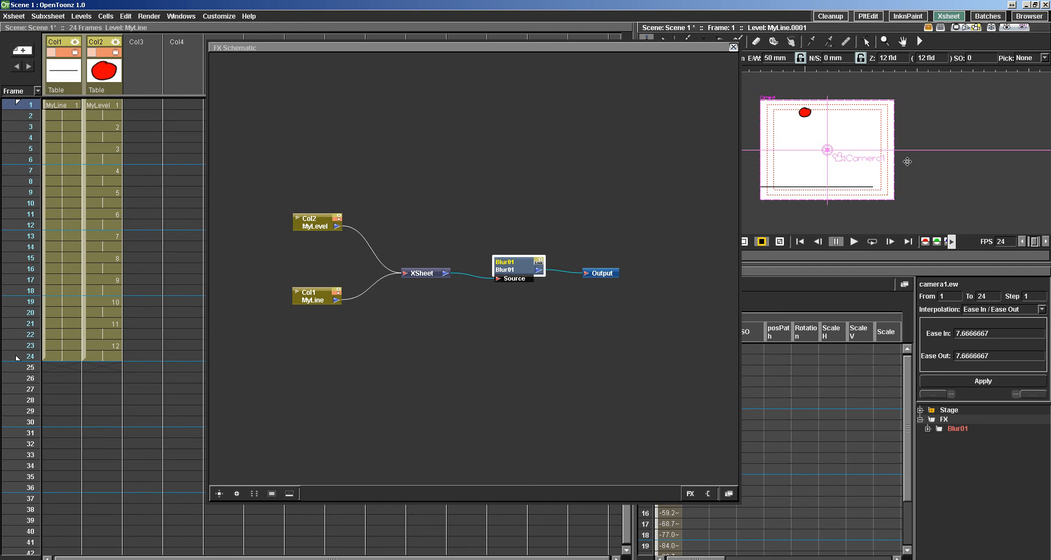
pyautogui.click(1006, 27)
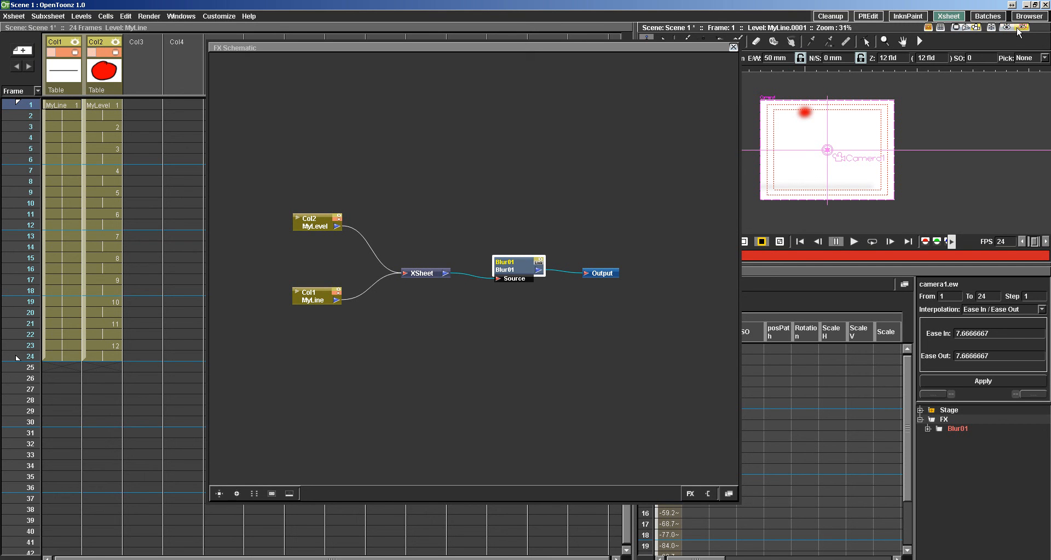
# Toggle the viewer's effects preview off and on to compare the scene with and without blur at closer zoom.
pyautogui.click(1019, 28)
pyautogui.click(1006, 28)
pyautogui.click(1007, 28)
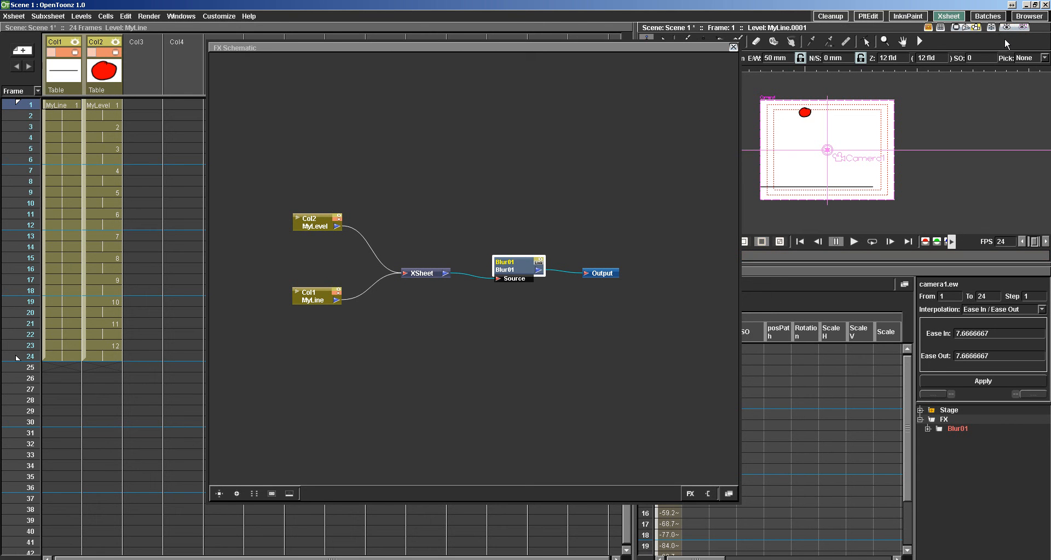
pyautogui.click(1006, 28)
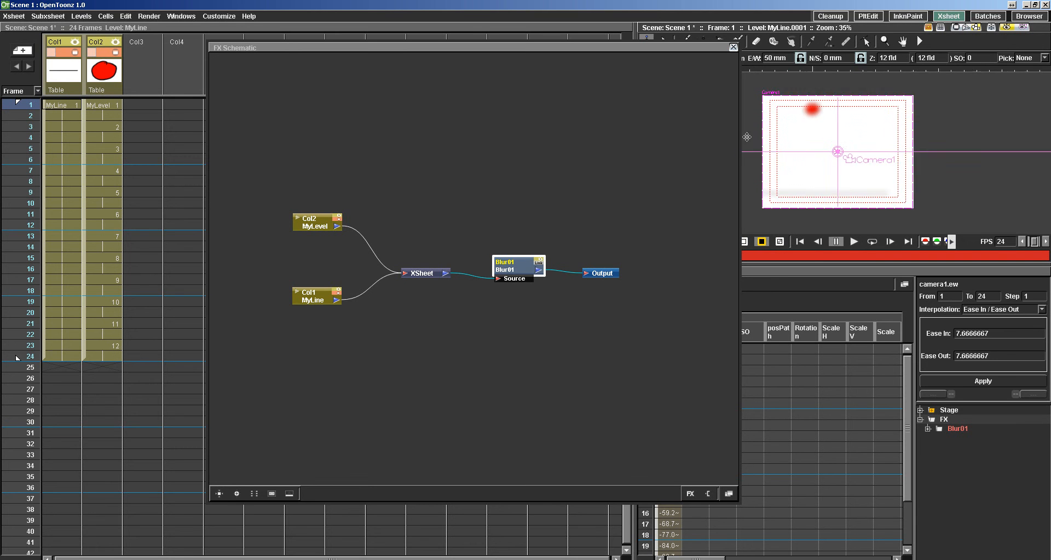
pyautogui.scroll(2, 758, 143)
pyautogui.scroll(2, 761, 148)
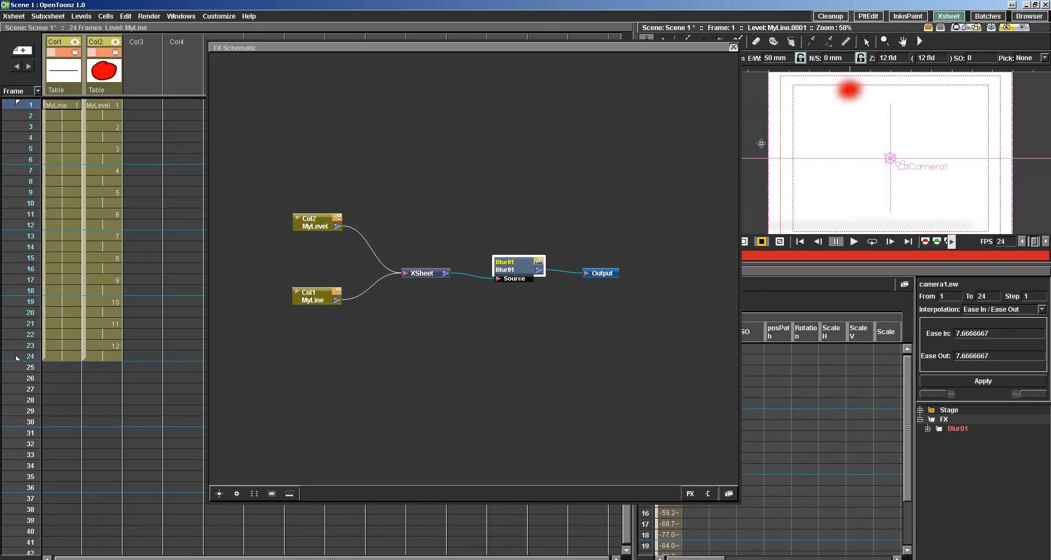
pyautogui.scroll(-2, 761, 145)
pyautogui.scroll(-1, 785, 158)
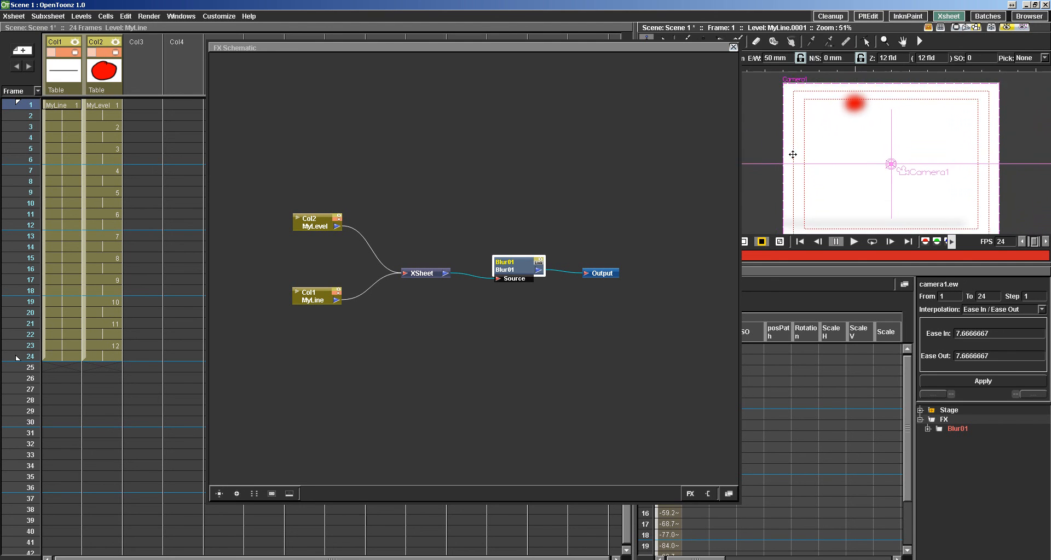
# Set the Blur01 effect's value to 4 mm, and close its settings and the FX Schematic.
pyautogui.doubleClick(502, 261)
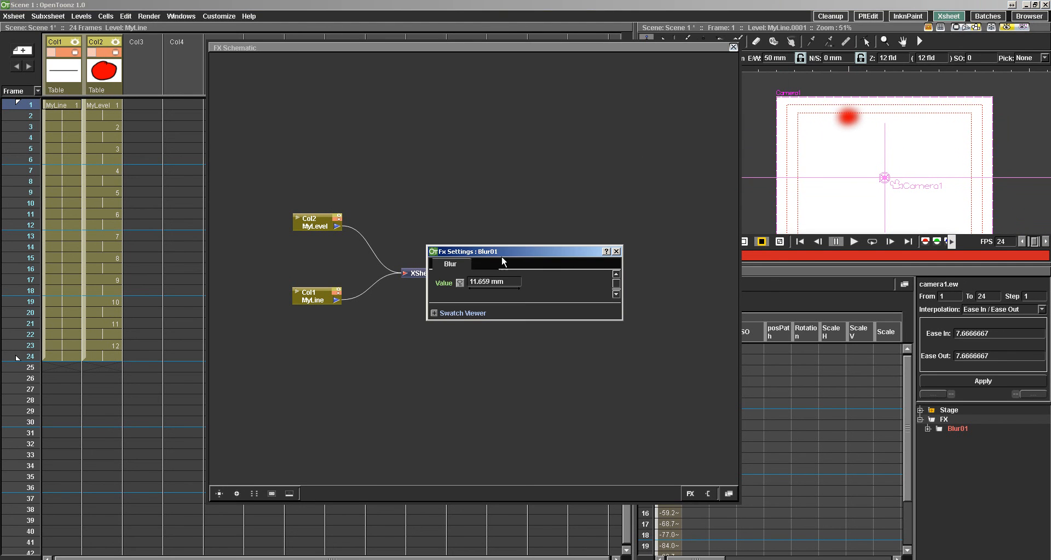
pyautogui.moveTo(498, 290); pyautogui.dragTo(181, 332)
pyautogui.moveTo(105, 318); pyautogui.dragTo(41, 350)
pyautogui.moveTo(512, 294); pyautogui.dragTo(338, 296)
pyautogui.write('4')
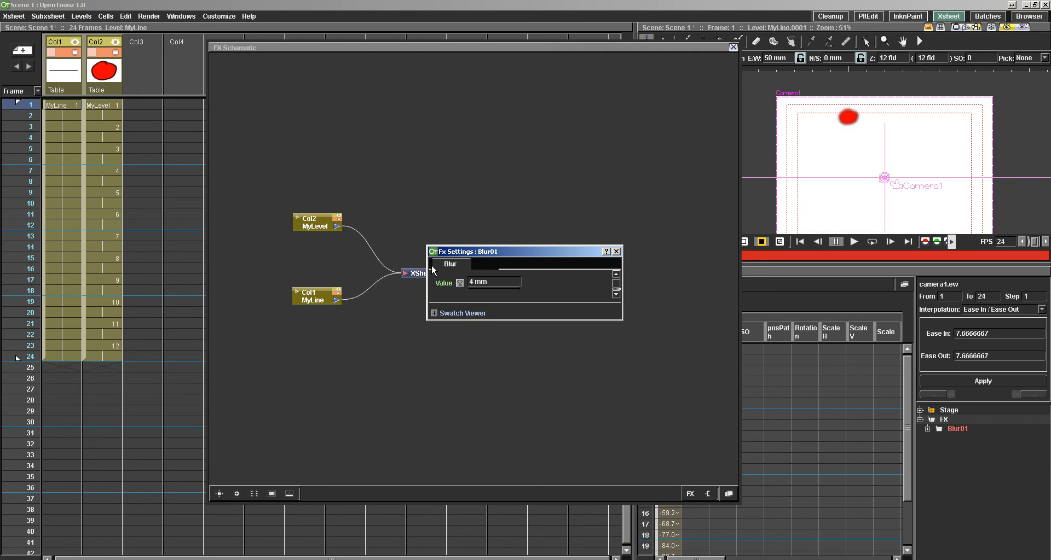
pyautogui.moveTo(619, 245); pyautogui.dragTo(620, 247)
pyautogui.click(617, 253)
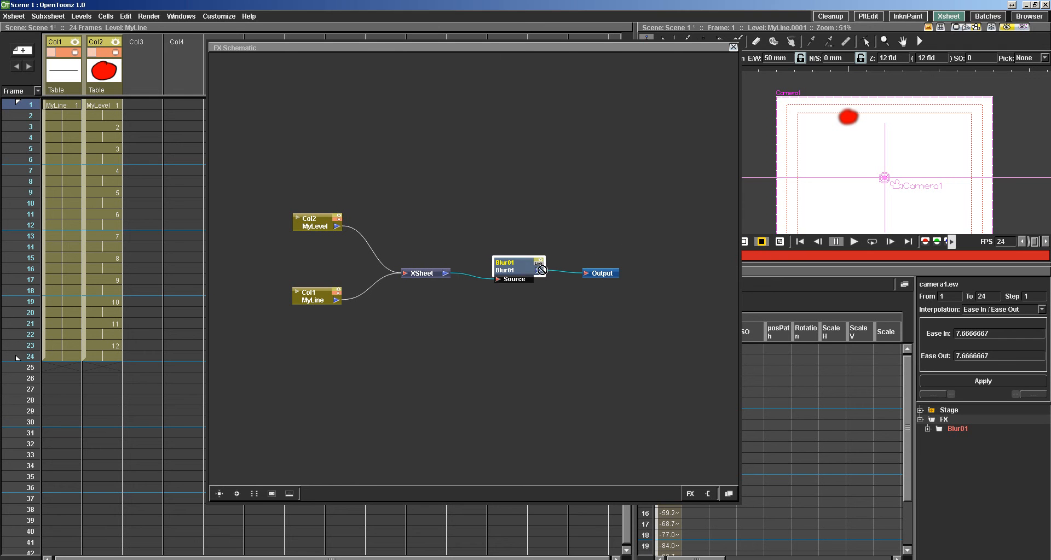
pyautogui.click(733, 48)
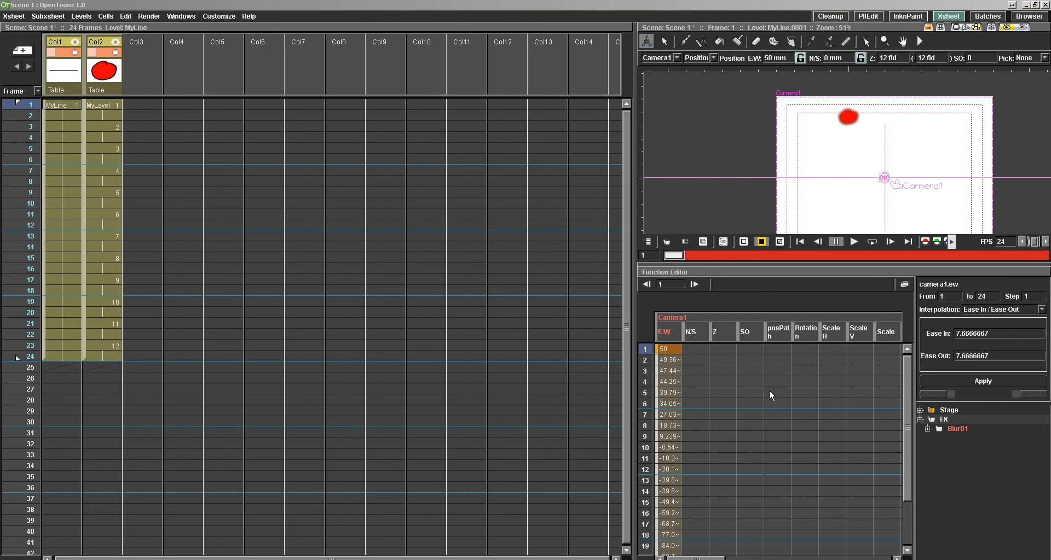
# Browse the Function Editor's Stage and FX channels and display the Blur01 Value channel.
pyautogui.click(921, 420)
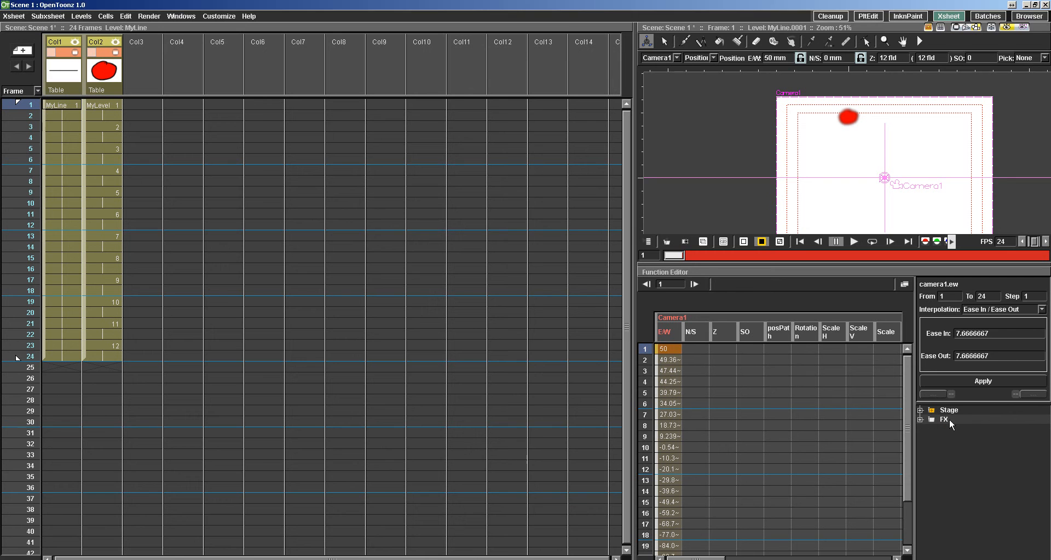
pyautogui.click(919, 410)
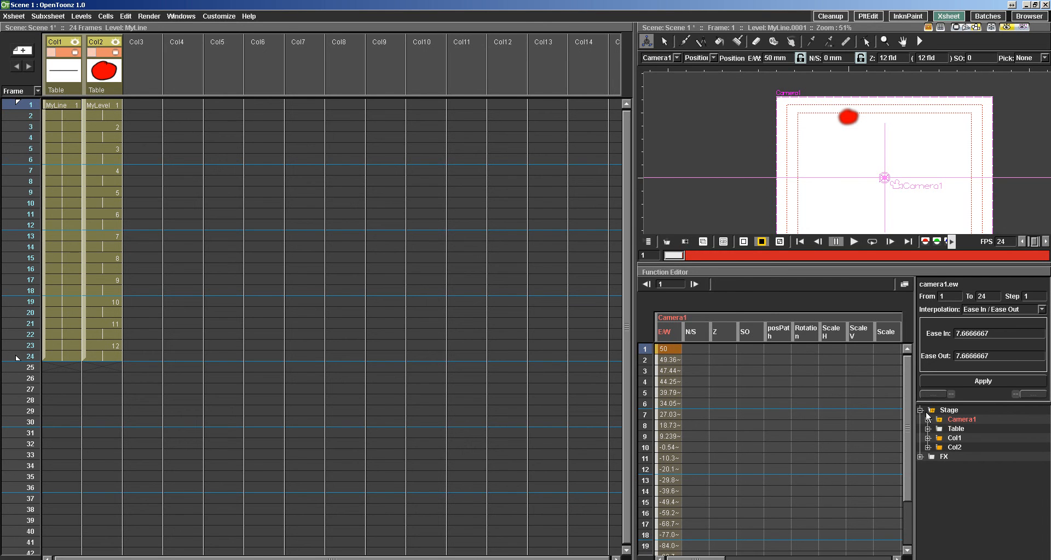
pyautogui.click(927, 429)
pyautogui.click(919, 410)
pyautogui.click(920, 420)
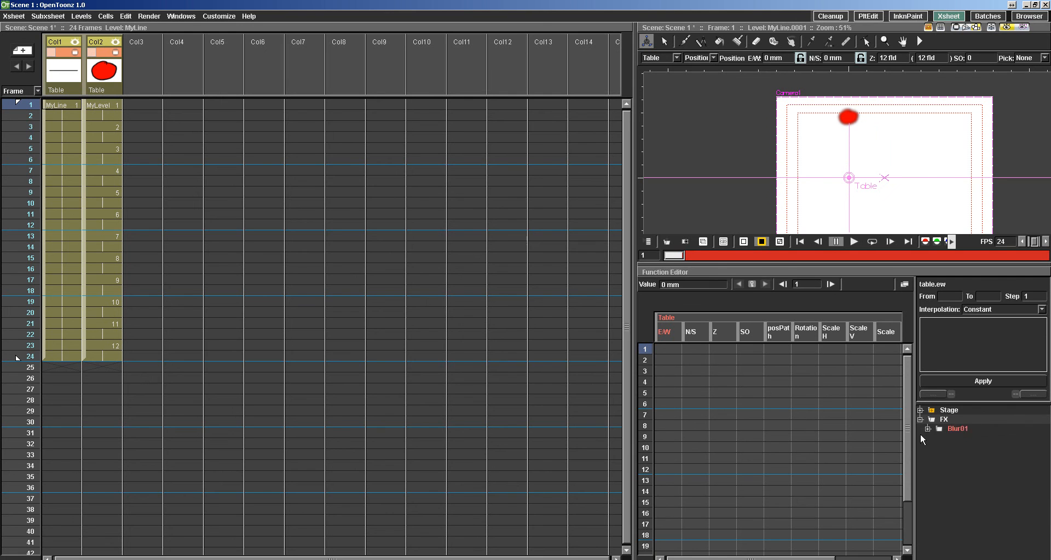
pyautogui.click(927, 429)
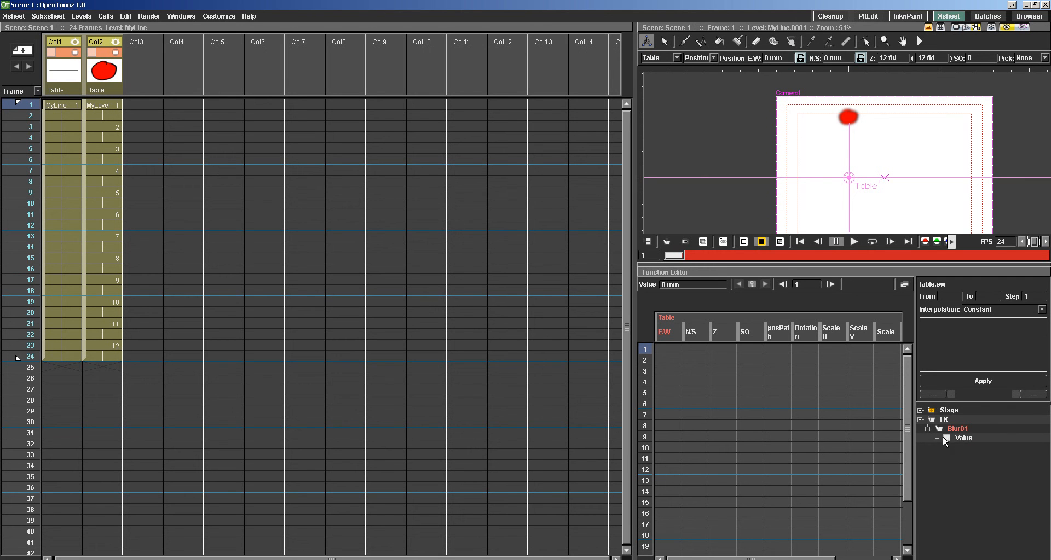
pyautogui.click(956, 438)
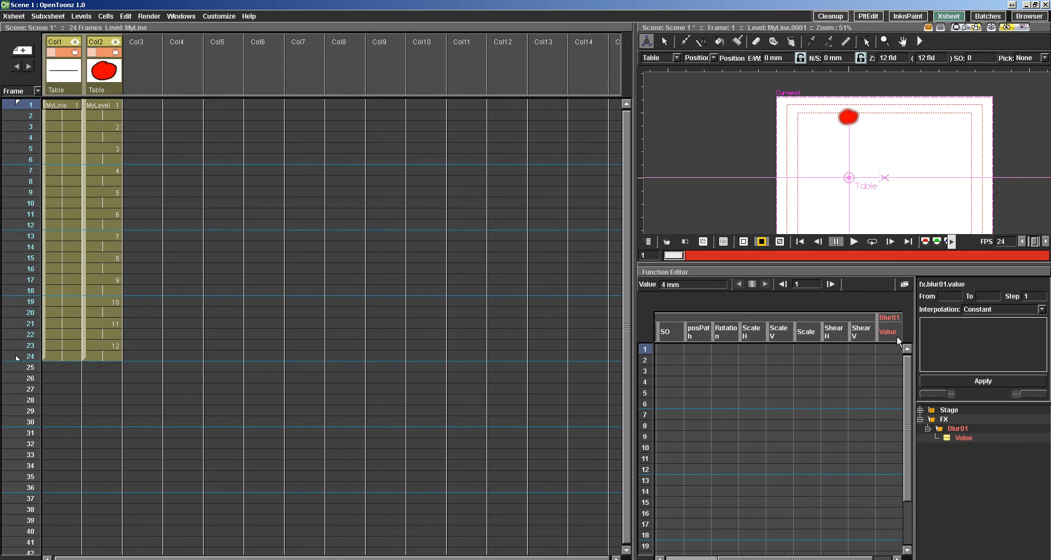
# Set keys for the Blur01 Value channel at frames 1 and 24.
pyautogui.click(886, 350)
pyautogui.click(882, 356)
pyautogui.click(886, 349)
pyautogui.rightClick(881, 348)
pyautogui.click(890, 353)
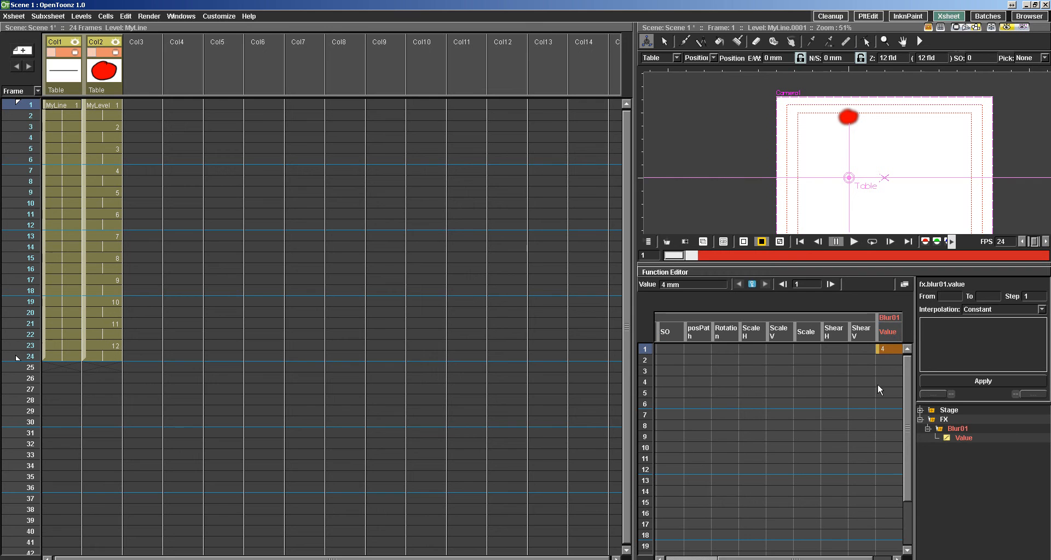
pyautogui.click(907, 507)
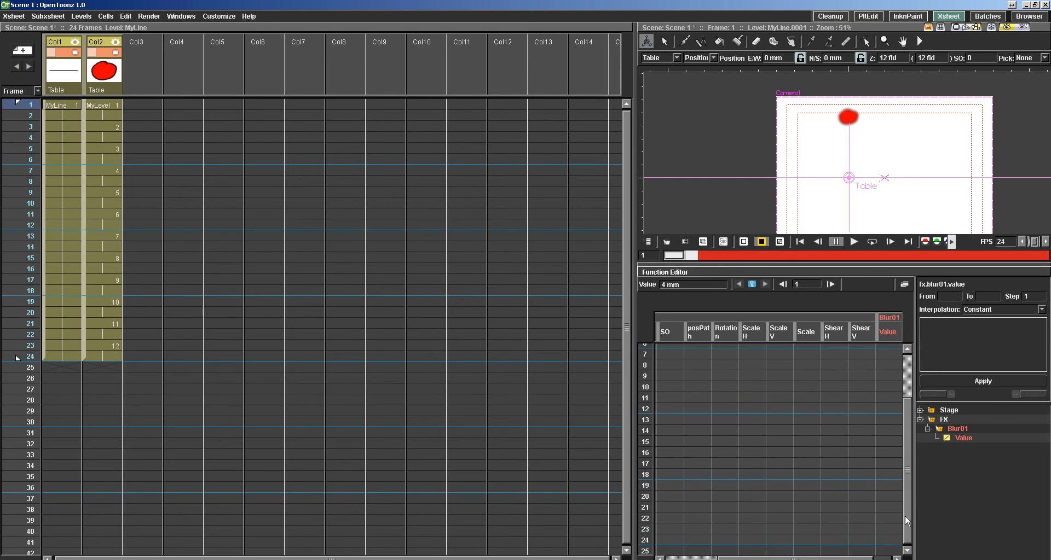
pyautogui.keyDown('shift'); pyautogui.click(887, 540); pyautogui.keyUp('shift')
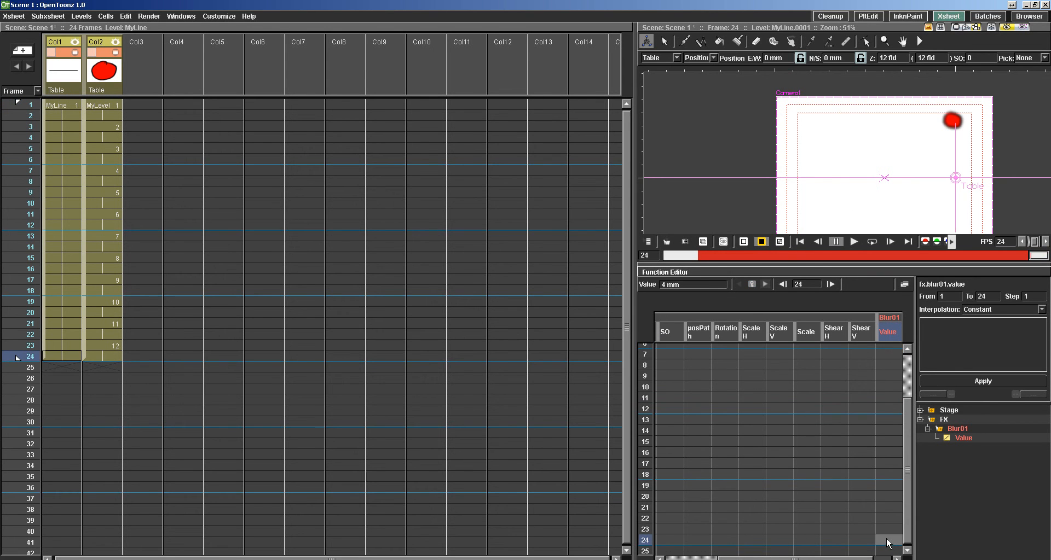
pyautogui.rightClick(889, 542)
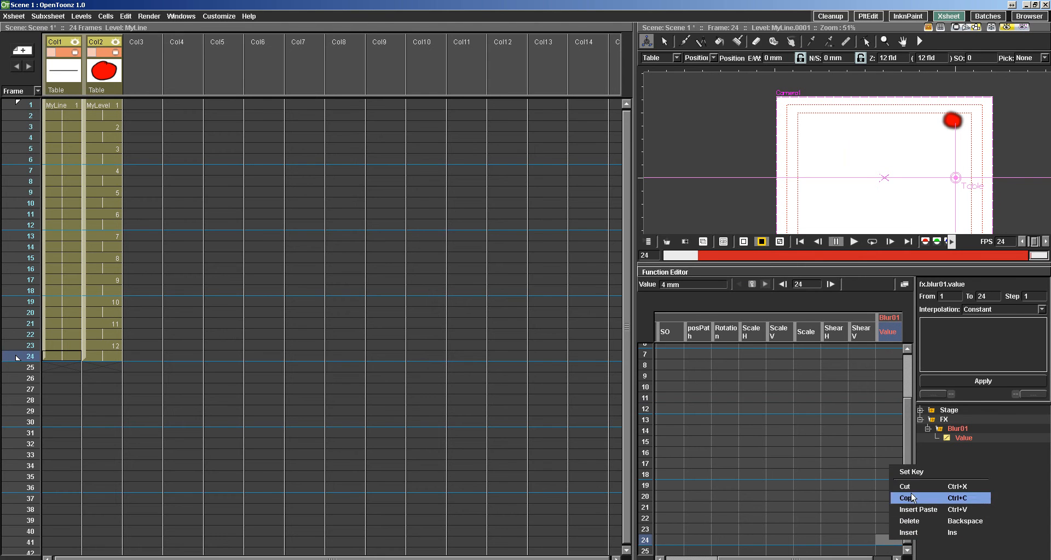
pyautogui.click(908, 472)
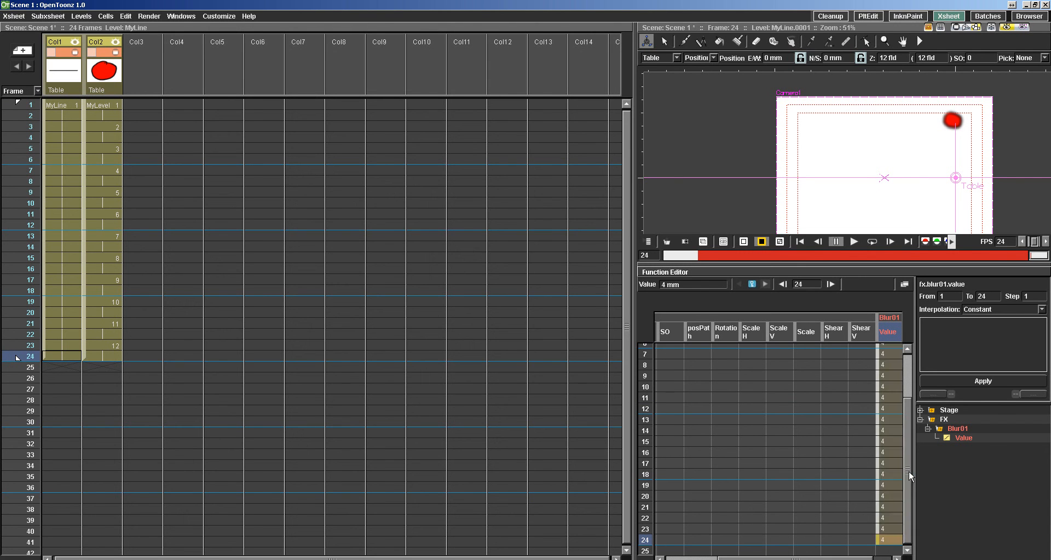
# Add a key to the Blur01 Value channel at frame 12 and set it to 0.
pyautogui.click(885, 410)
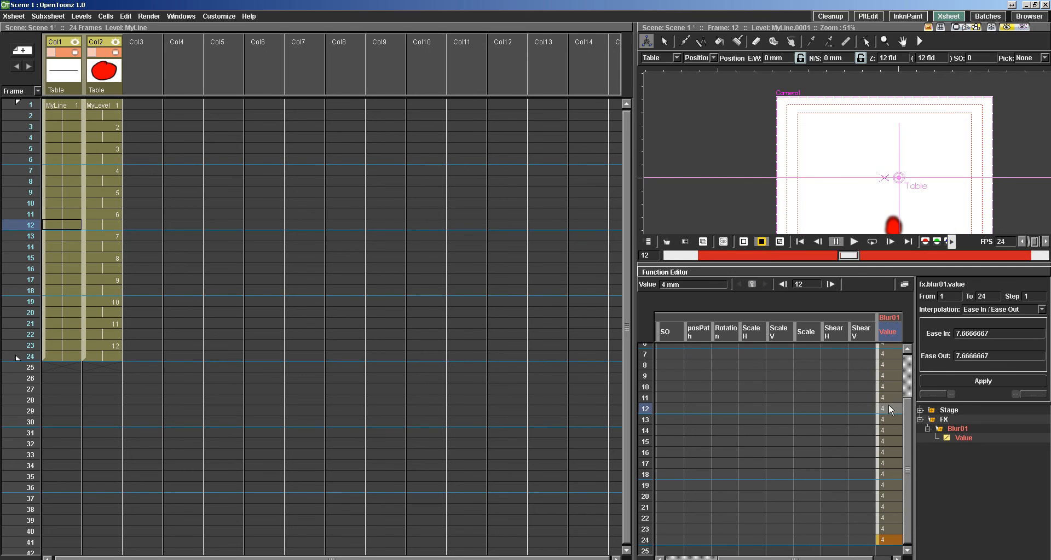
pyautogui.rightClick(885, 408)
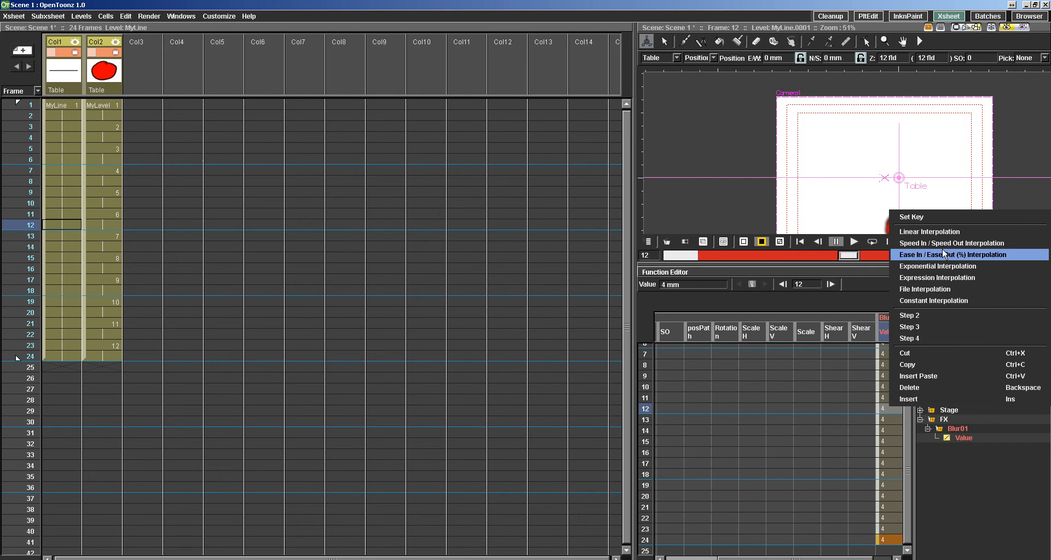
pyautogui.click(936, 216)
pyautogui.doubleClick(884, 409)
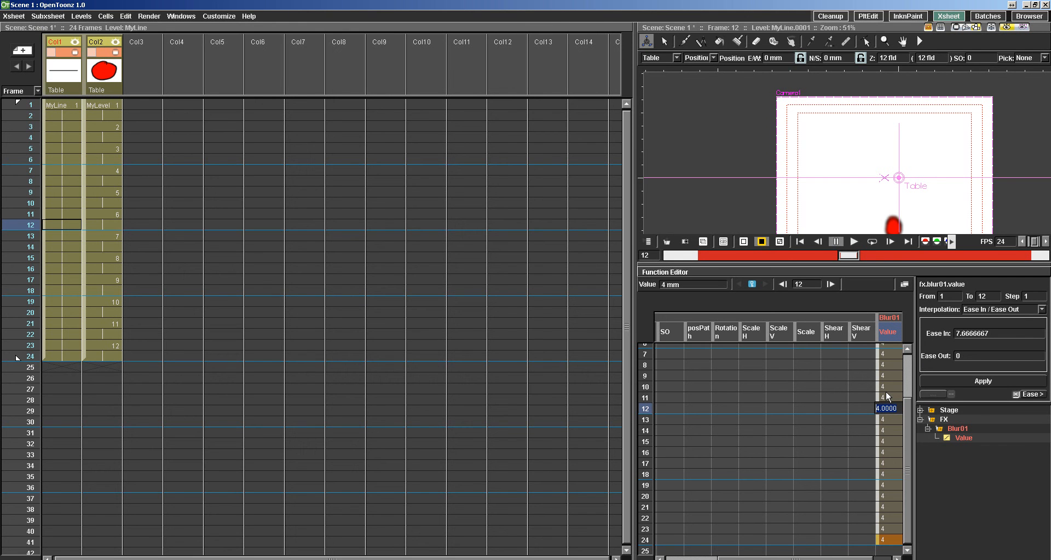
pyautogui.write('0')
pyautogui.press('Return')
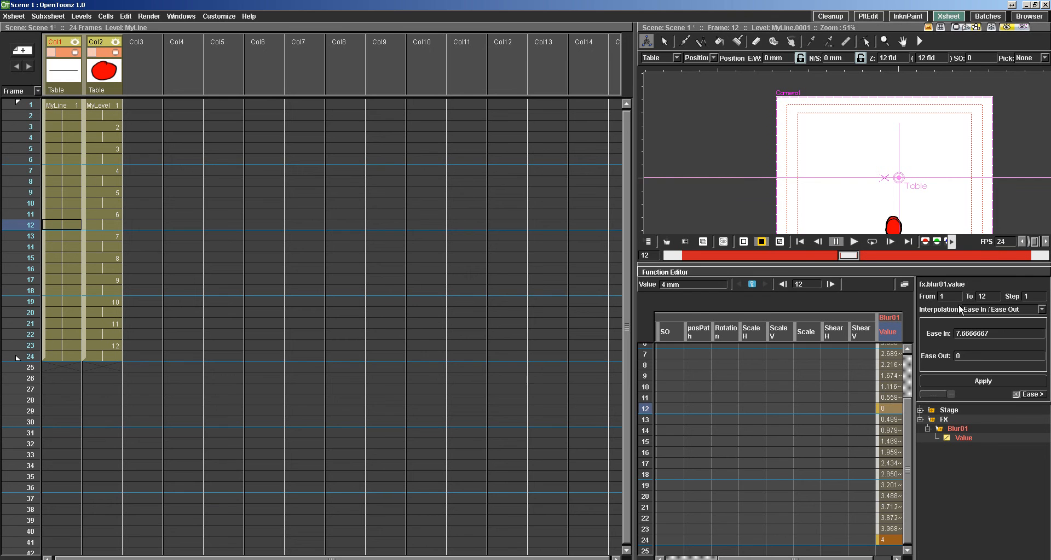
# Review the blur values from frame 1 and play the animated blur in the viewer.
pyautogui.click(907, 358)
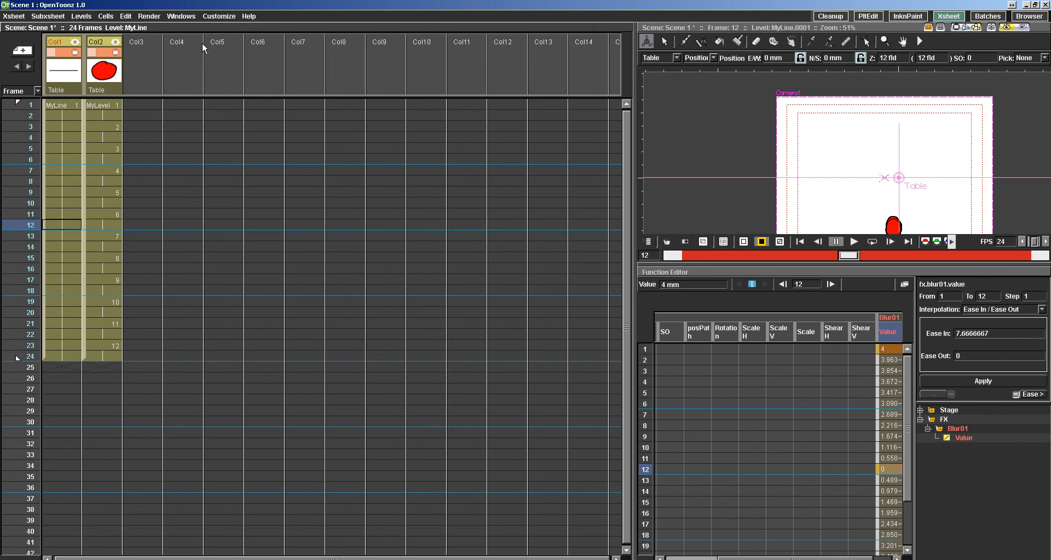
pyautogui.moveTo(820, 176); pyautogui.dragTo(785, 153)
pyautogui.click(854, 241)
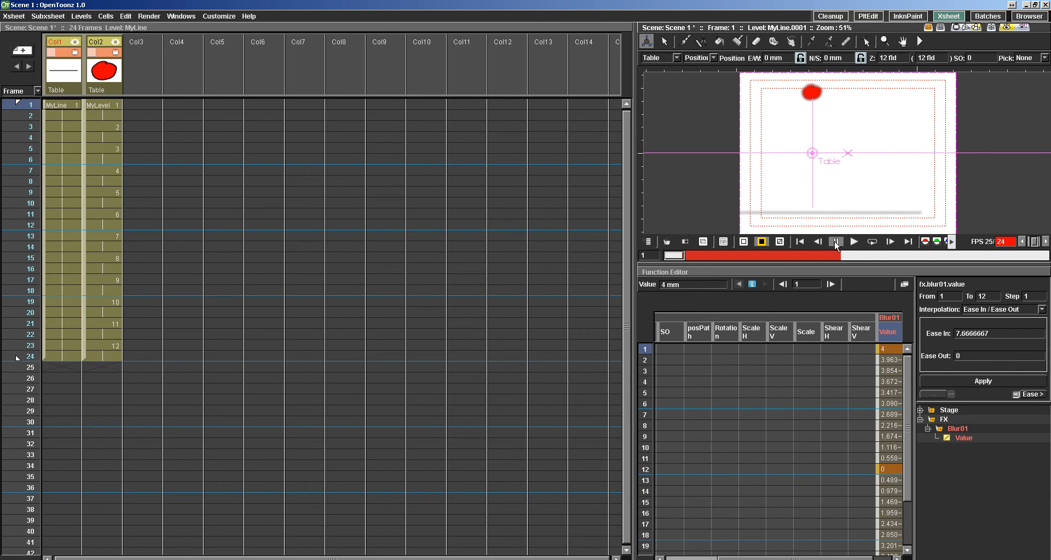
pyautogui.click(853, 242)
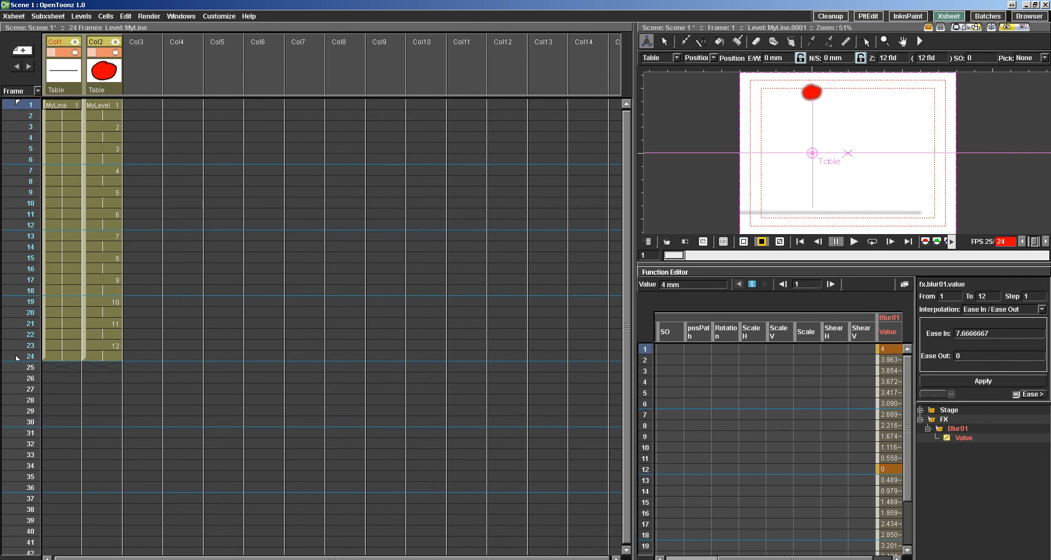
pyautogui.click(867, 559)
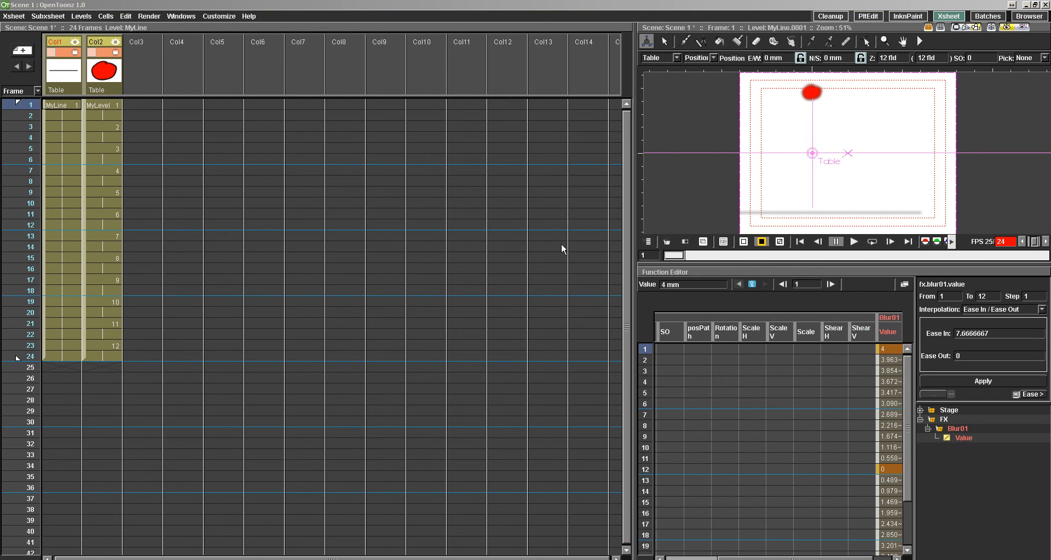
# Render the scene, play the resulting Bouncing ball clip in a loop in the flipbook, and close it.
pyautogui.click(150, 17)
pyautogui.click(157, 79)
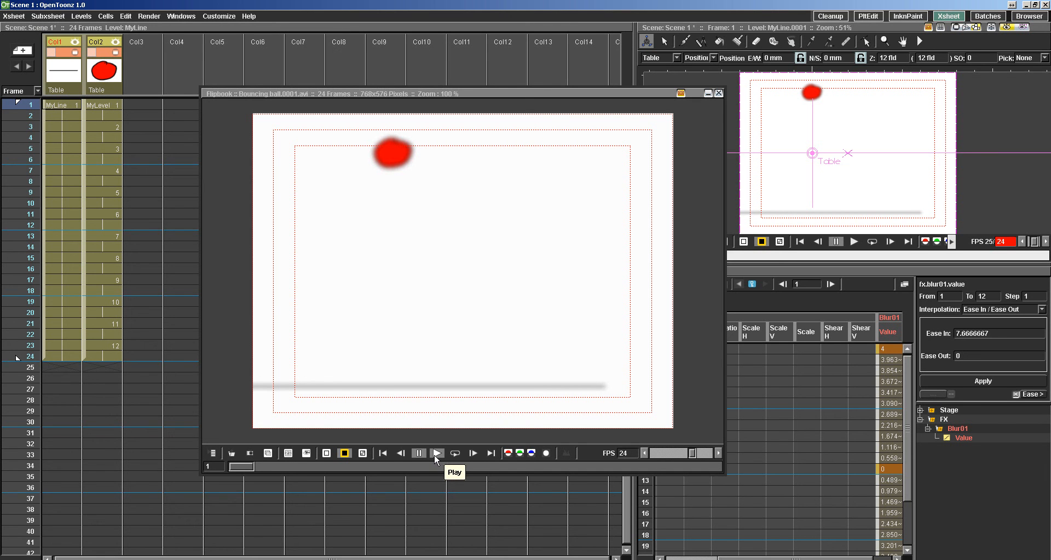
pyautogui.click(453, 454)
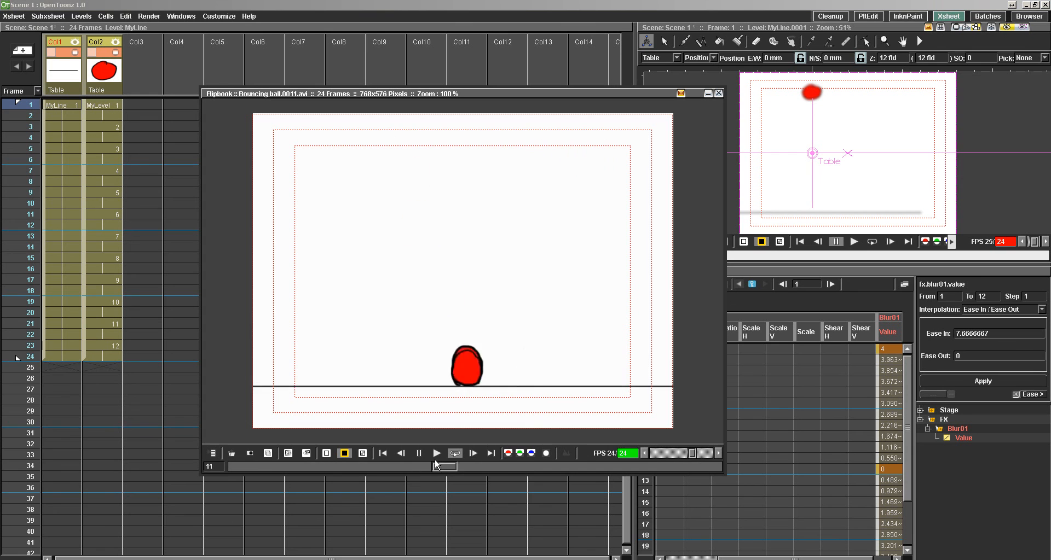
pyautogui.click(420, 453)
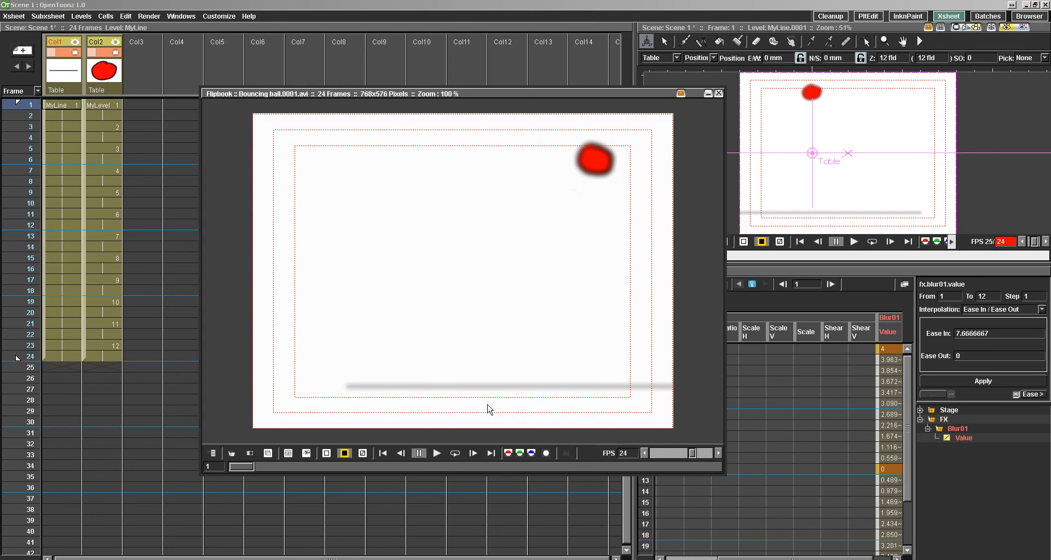
pyautogui.click(718, 93)
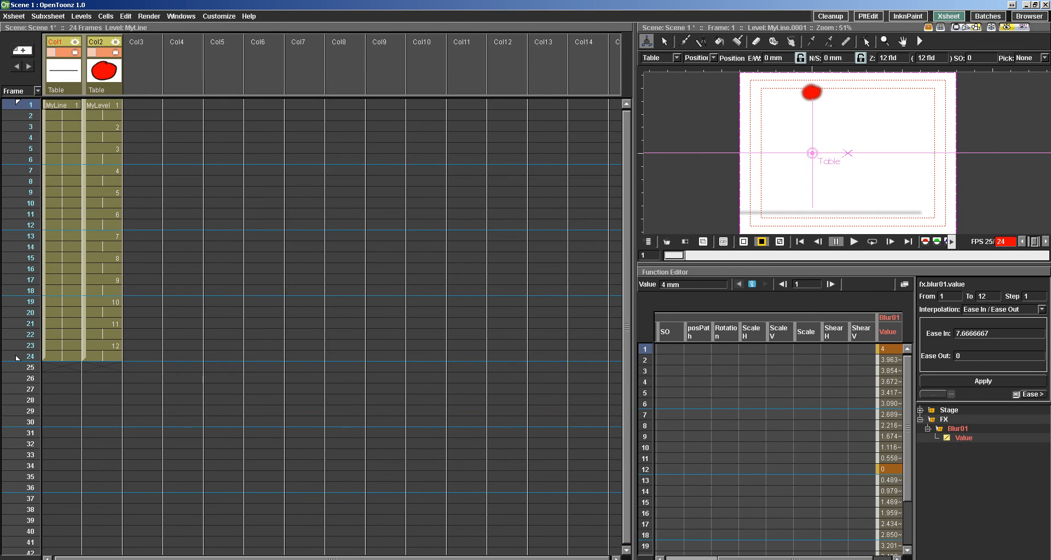